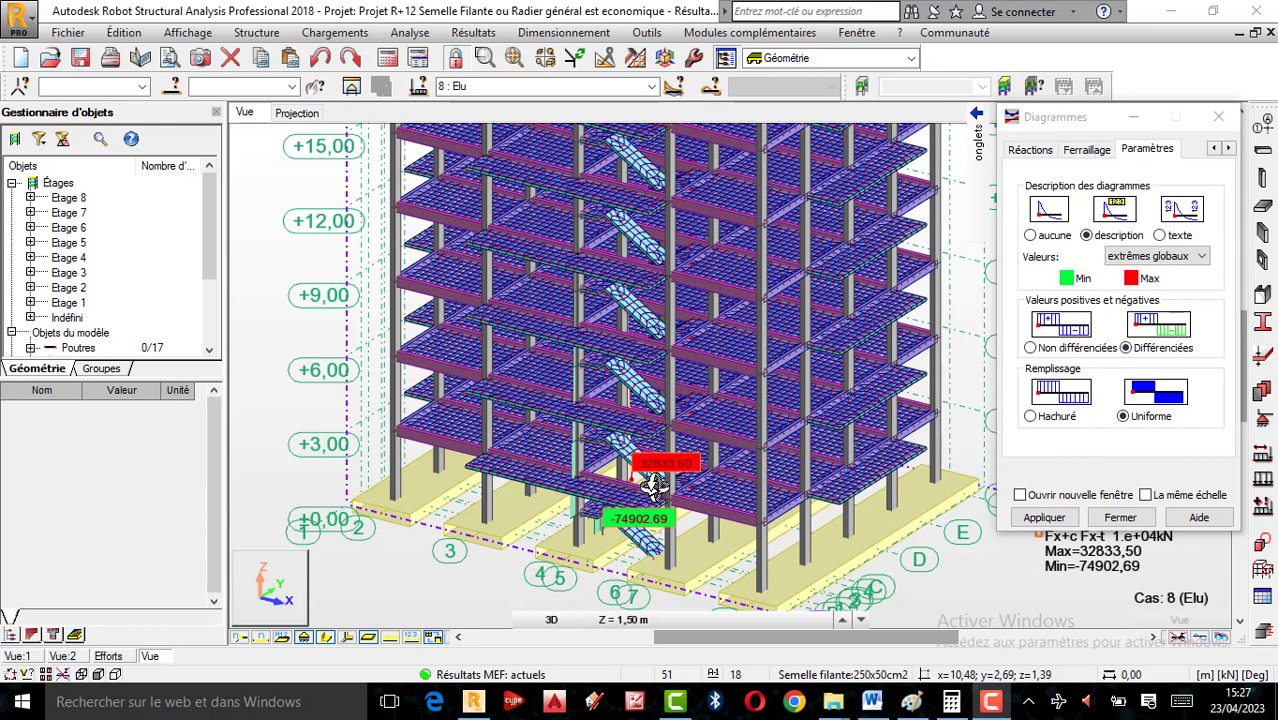
# Step: Examine the extreme Fx force values around the lowest staircase and the strip footings for the Elu case
pyautogui.scroll(2, 648, 487)
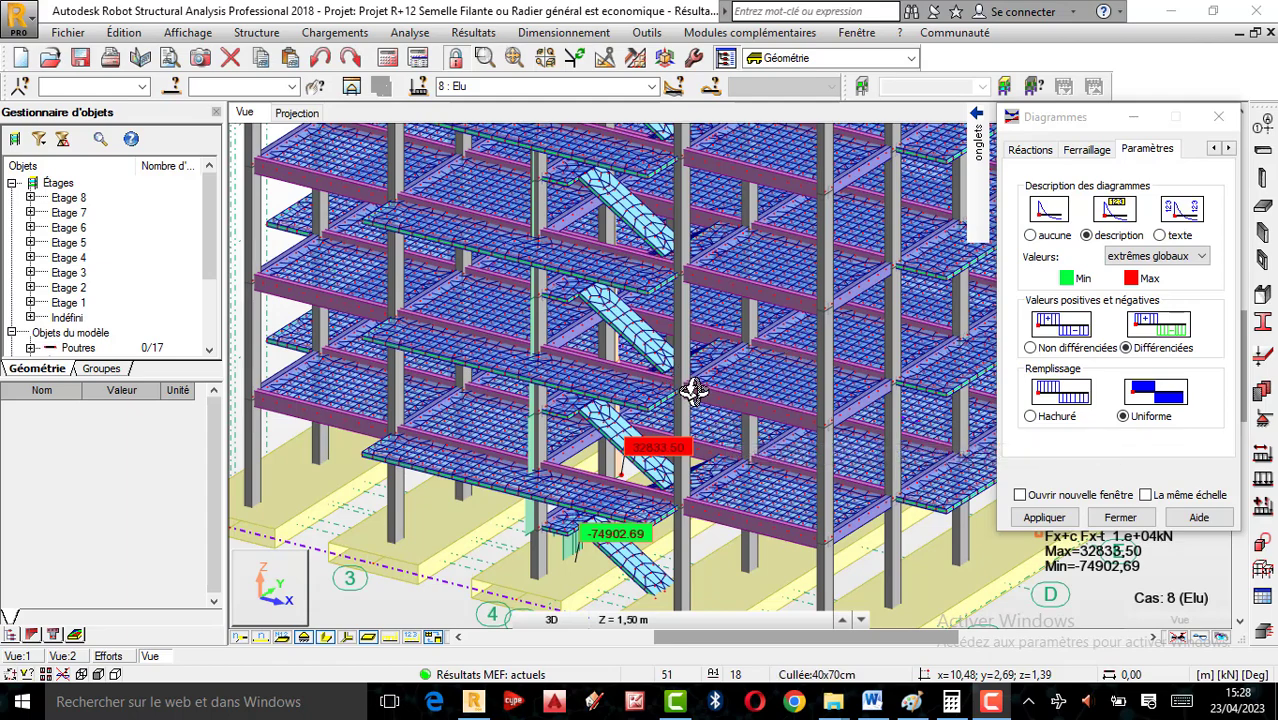
pyautogui.moveTo(736, 354)
pyautogui.mouseDown()
pyautogui.moveTo(736, 337)
pyautogui.moveTo(718, 363)
pyautogui.mouseUp()
pyautogui.scroll(-2, 654, 390)
pyautogui.scroll(3, 631, 452)
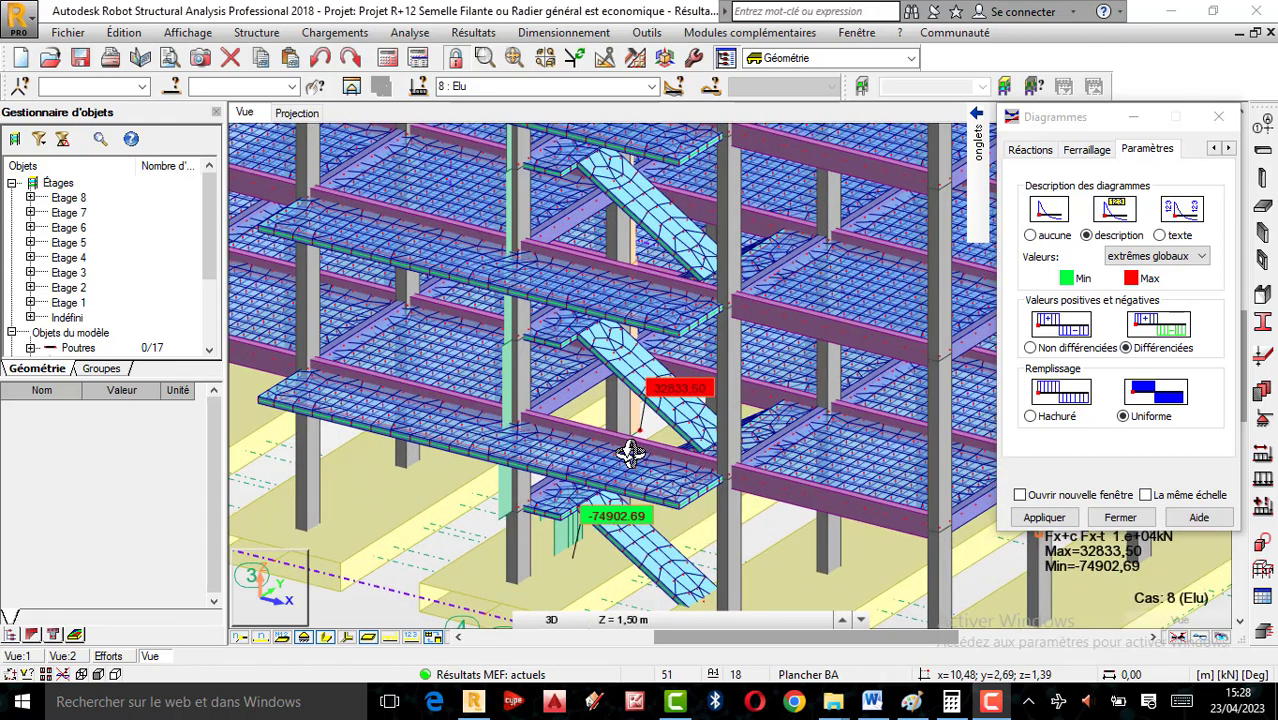
pyautogui.scroll(-3, 605, 480)
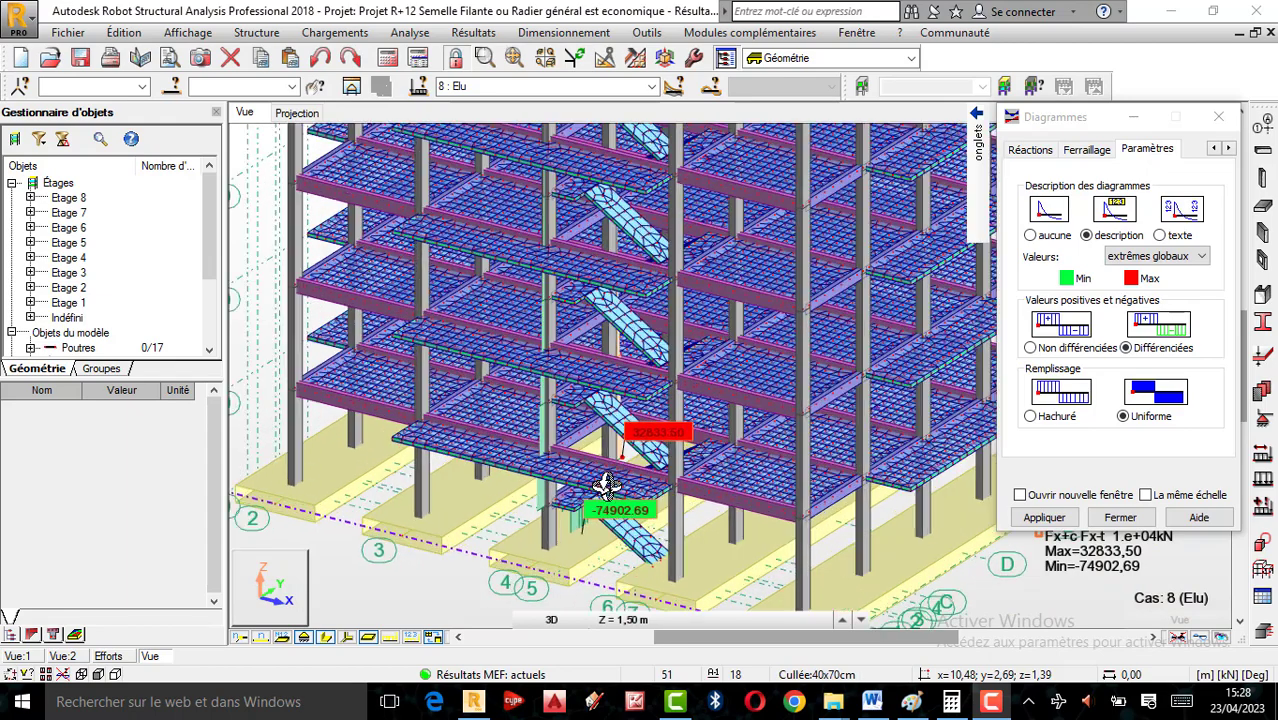
pyautogui.scroll(2, 605, 487)
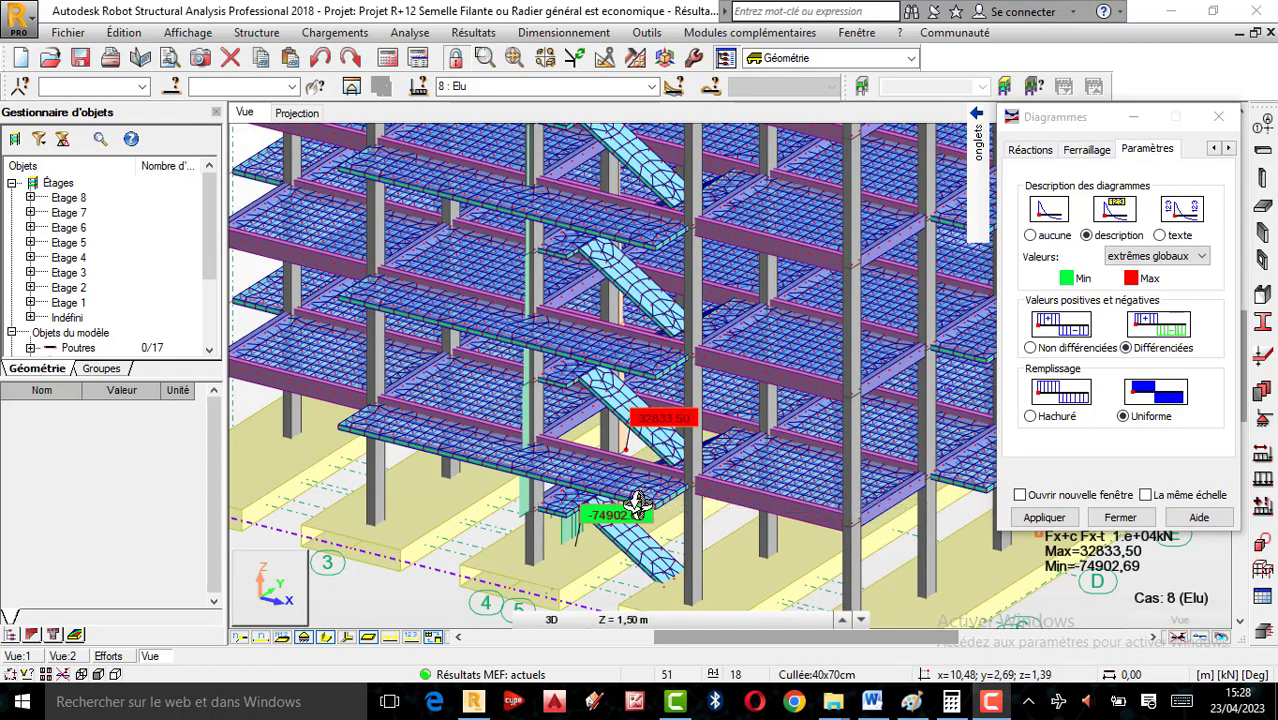
pyautogui.scroll(-2, 638, 502)
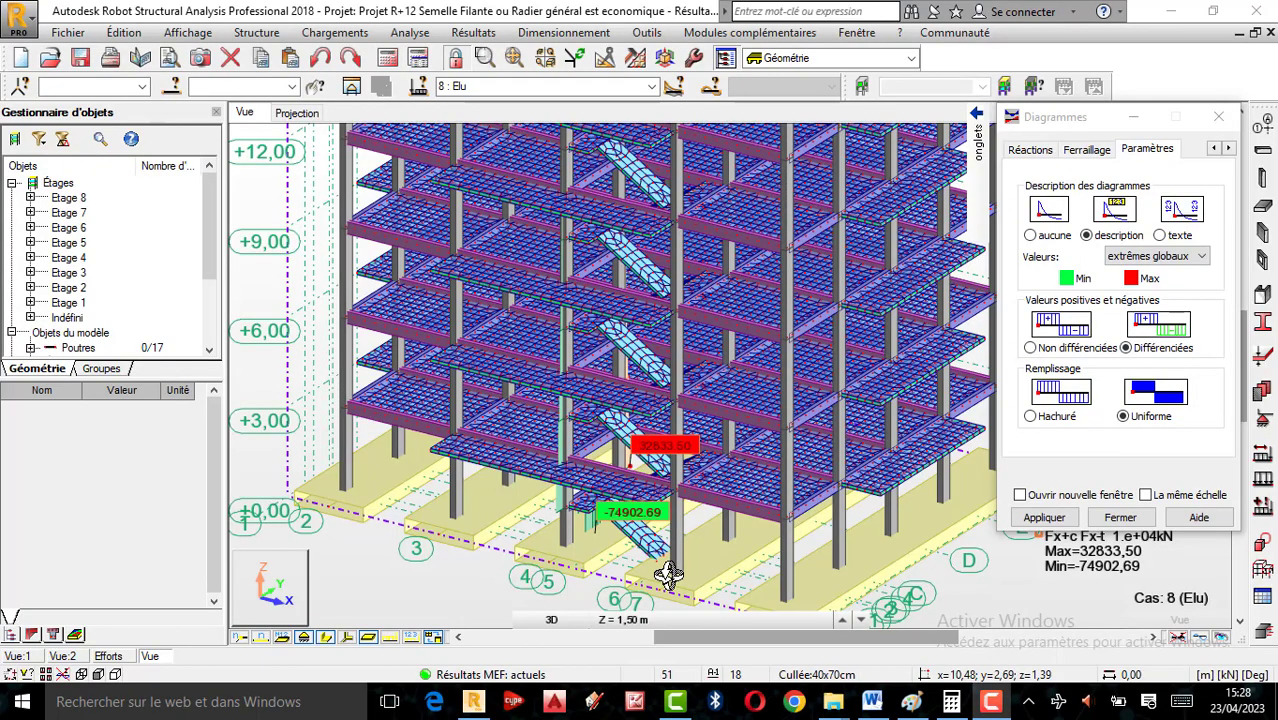
pyautogui.scroll(3, 664, 573)
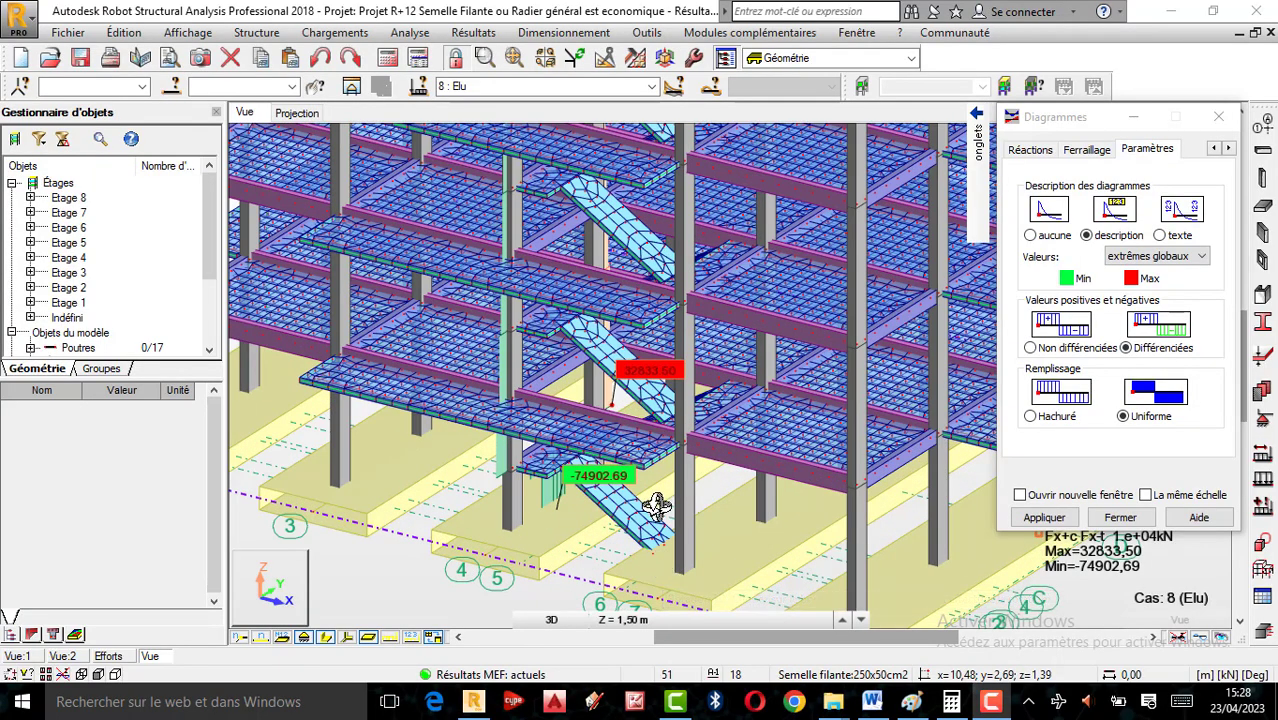
pyautogui.scroll(-2, 645, 510)
pyautogui.moveTo(713, 507); pyautogui.dragTo(685, 492)
pyautogui.scroll(-3, 653, 511)
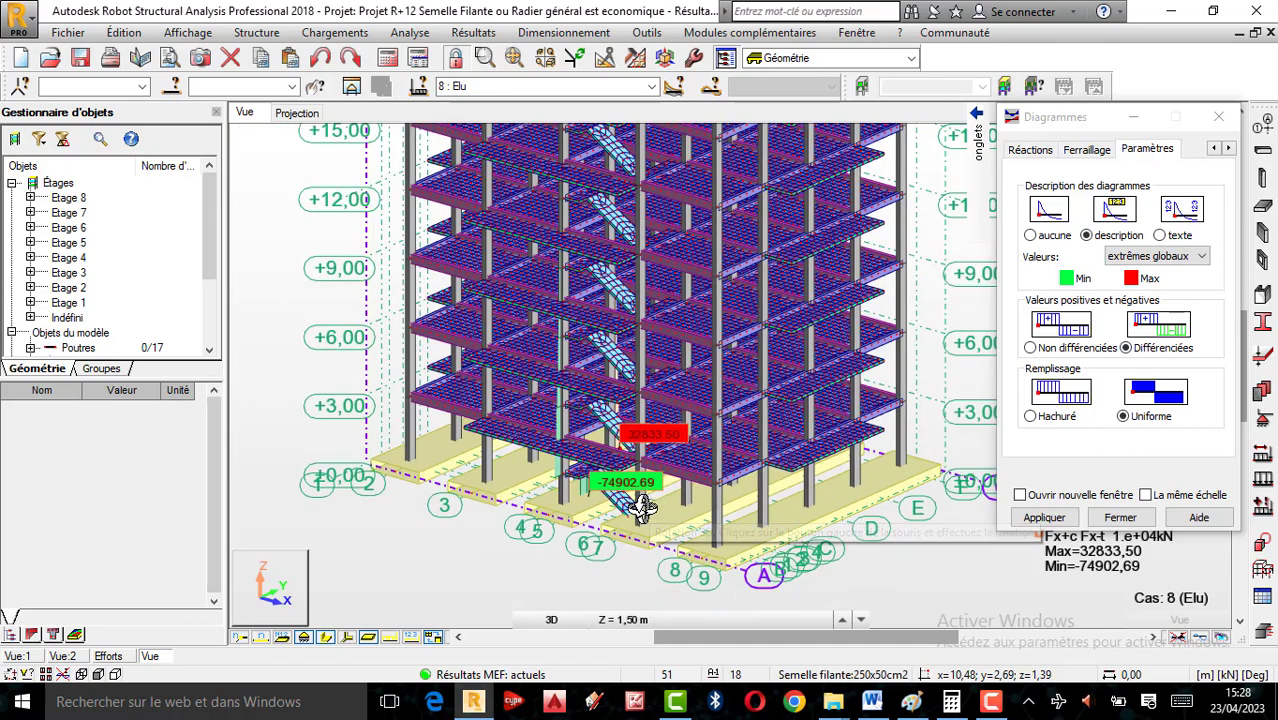
# Step: Review the tower over its full height and its base levels down to the strip footings
pyautogui.scroll(-3, 560, 577)
pyautogui.scroll(-2, 590, 510)
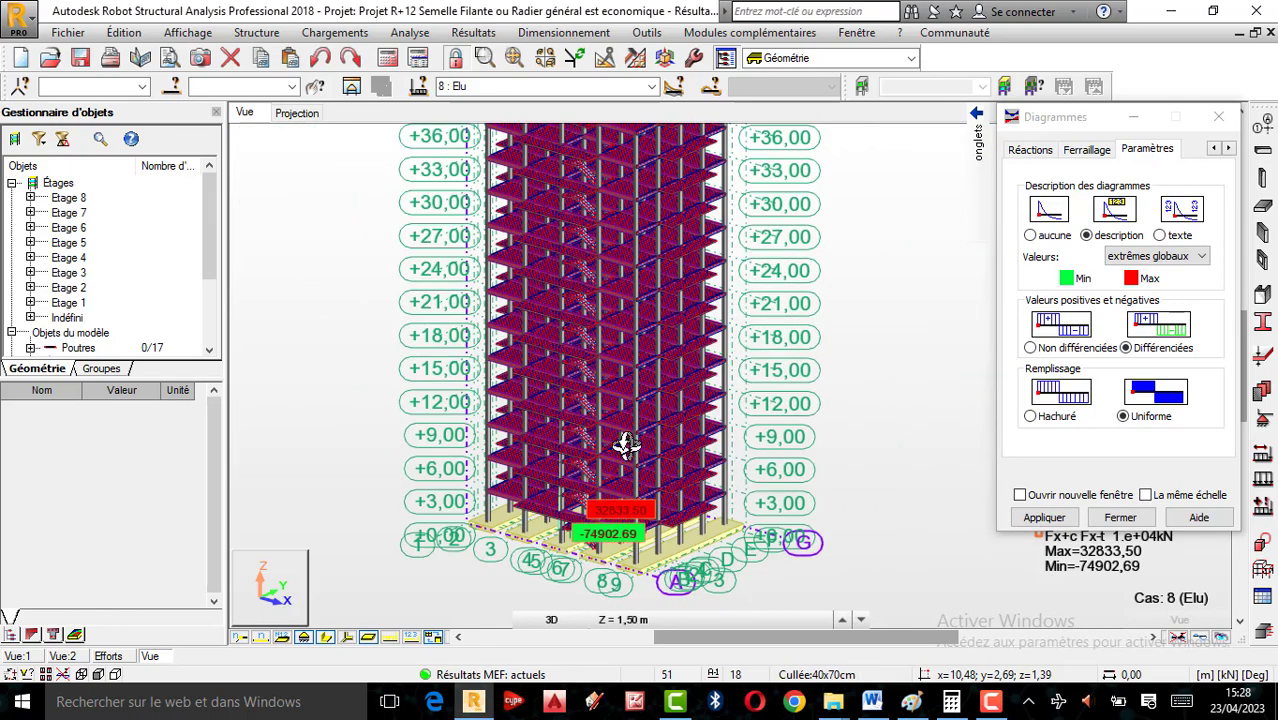
pyautogui.scroll(-2, 658, 500)
pyautogui.scroll(3, 645, 388)
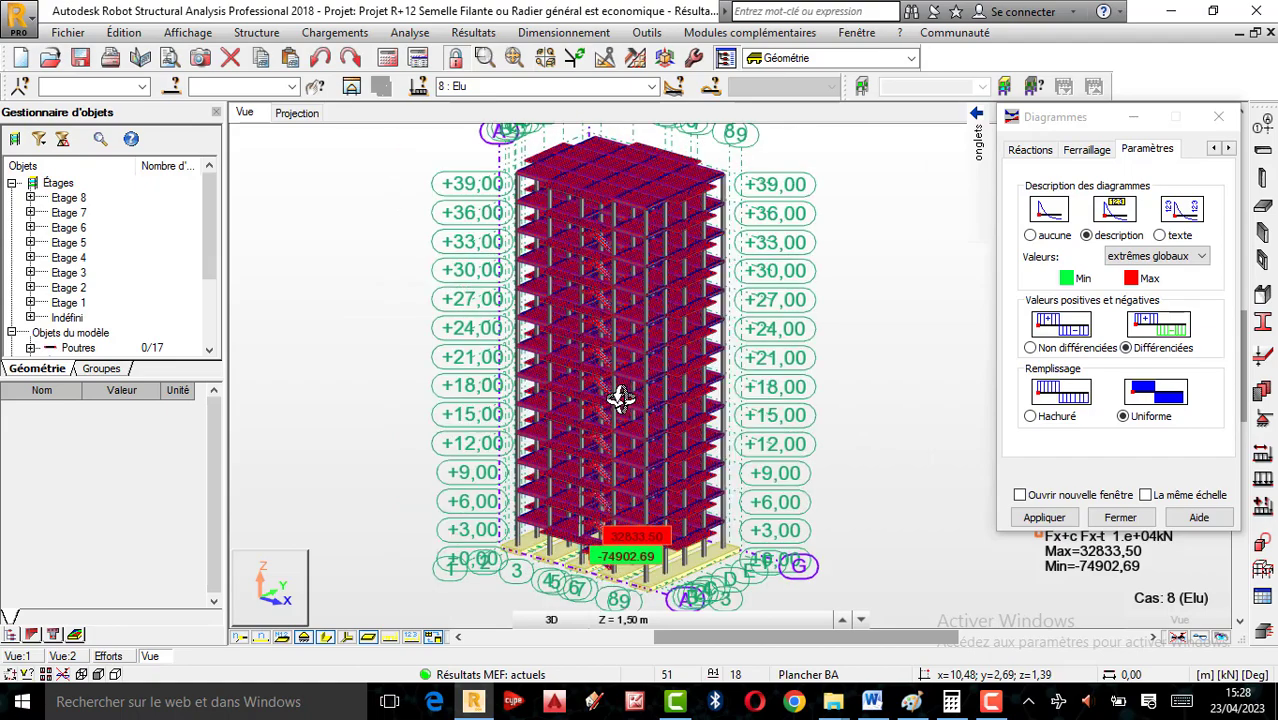
pyautogui.scroll(-2, 585, 432)
pyautogui.scroll(3, 770, 408)
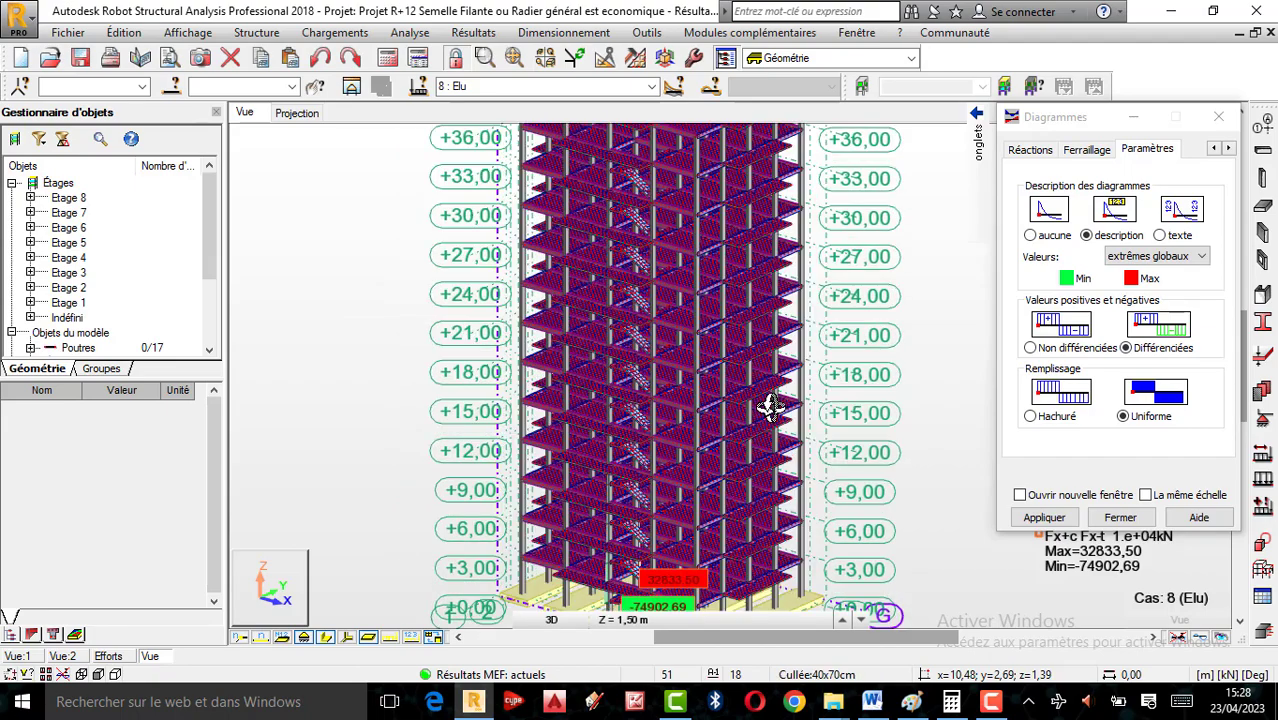
pyautogui.scroll(-2, 747, 434)
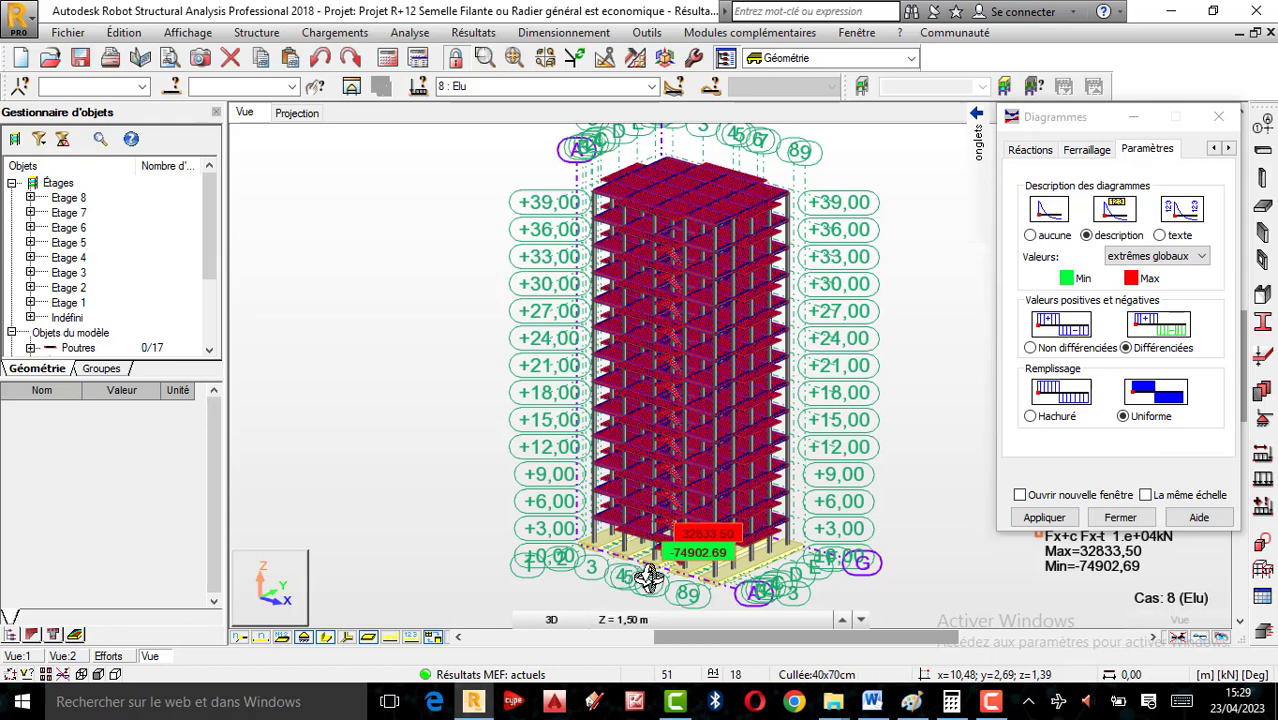
pyautogui.scroll(1, 652, 553)
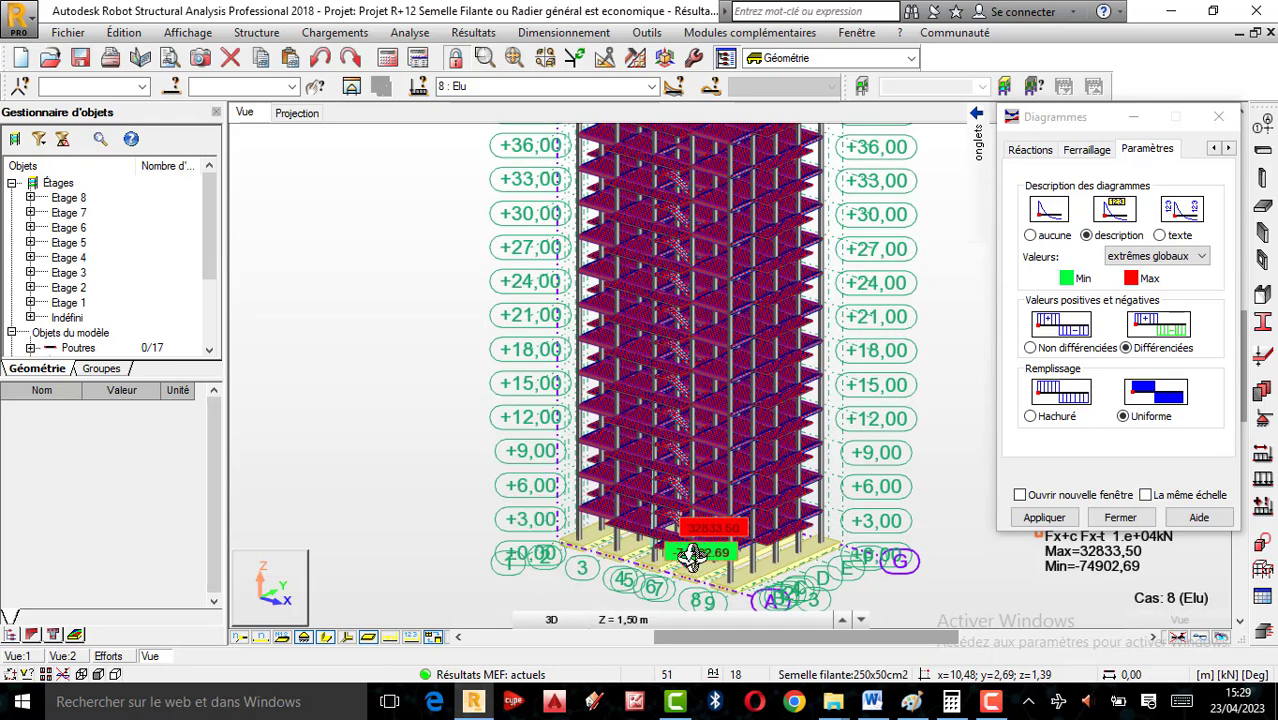
pyautogui.scroll(1, 650, 592)
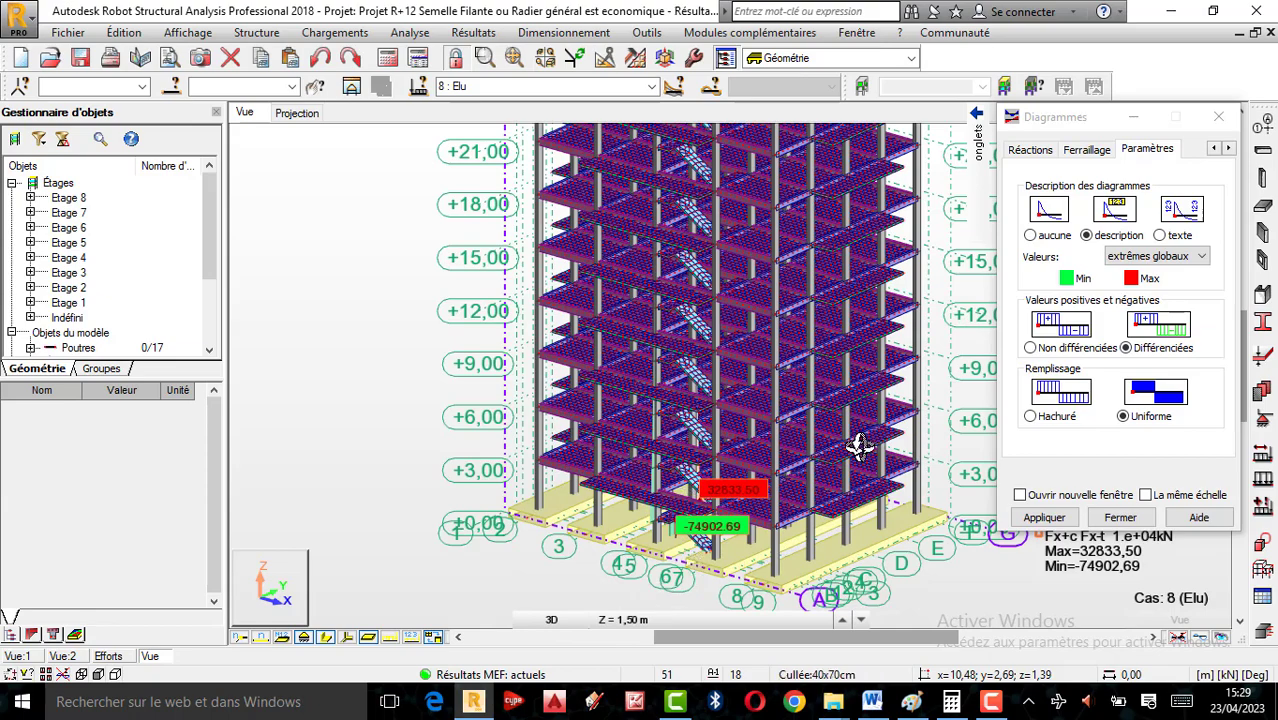
pyautogui.scroll(1, 680, 505)
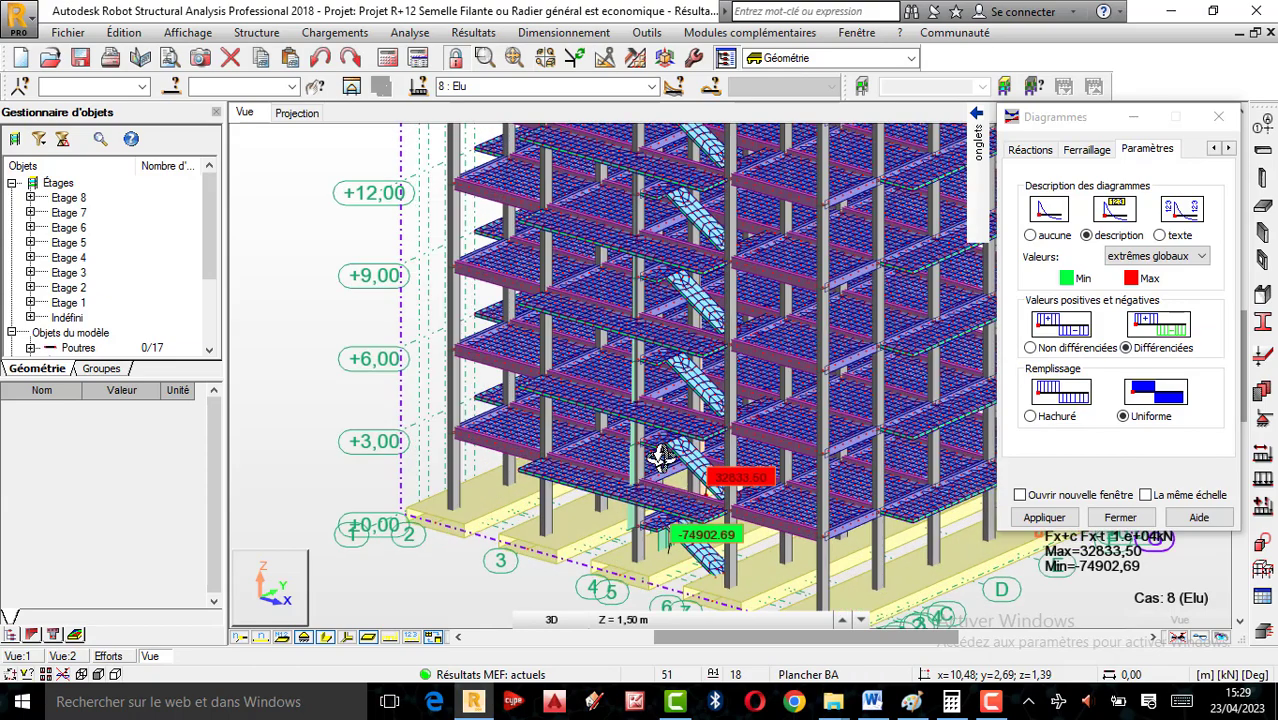
pyautogui.scroll(-1, 644, 448)
pyautogui.scroll(2, 666, 512)
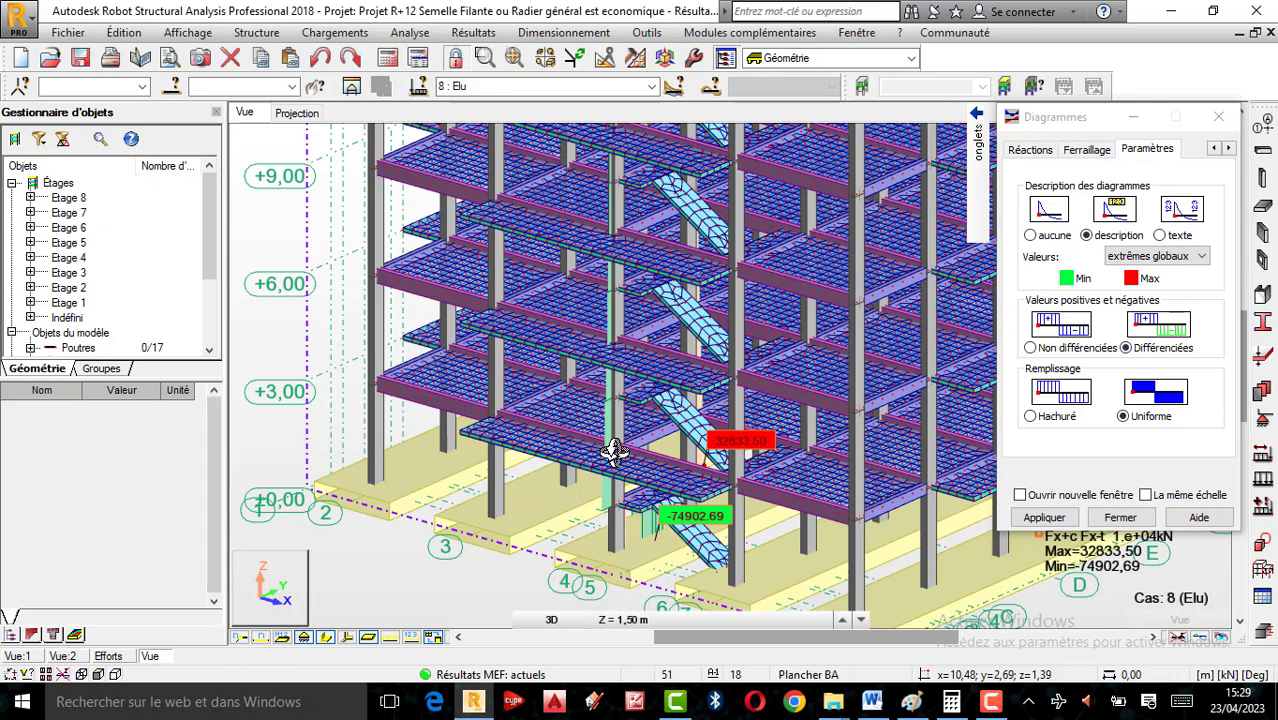
pyautogui.scroll(-3, 588, 420)
pyautogui.moveTo(678, 508); pyautogui.dragTo(678, 521)
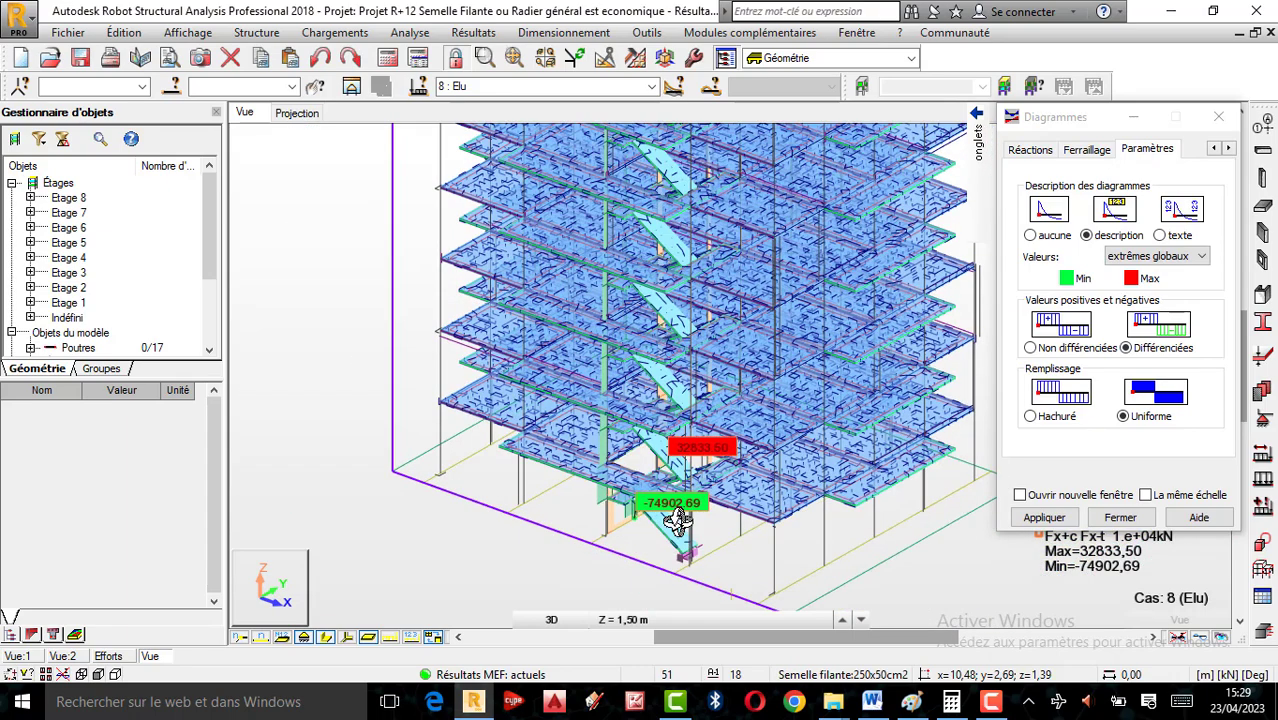
pyautogui.scroll(1, 715, 447)
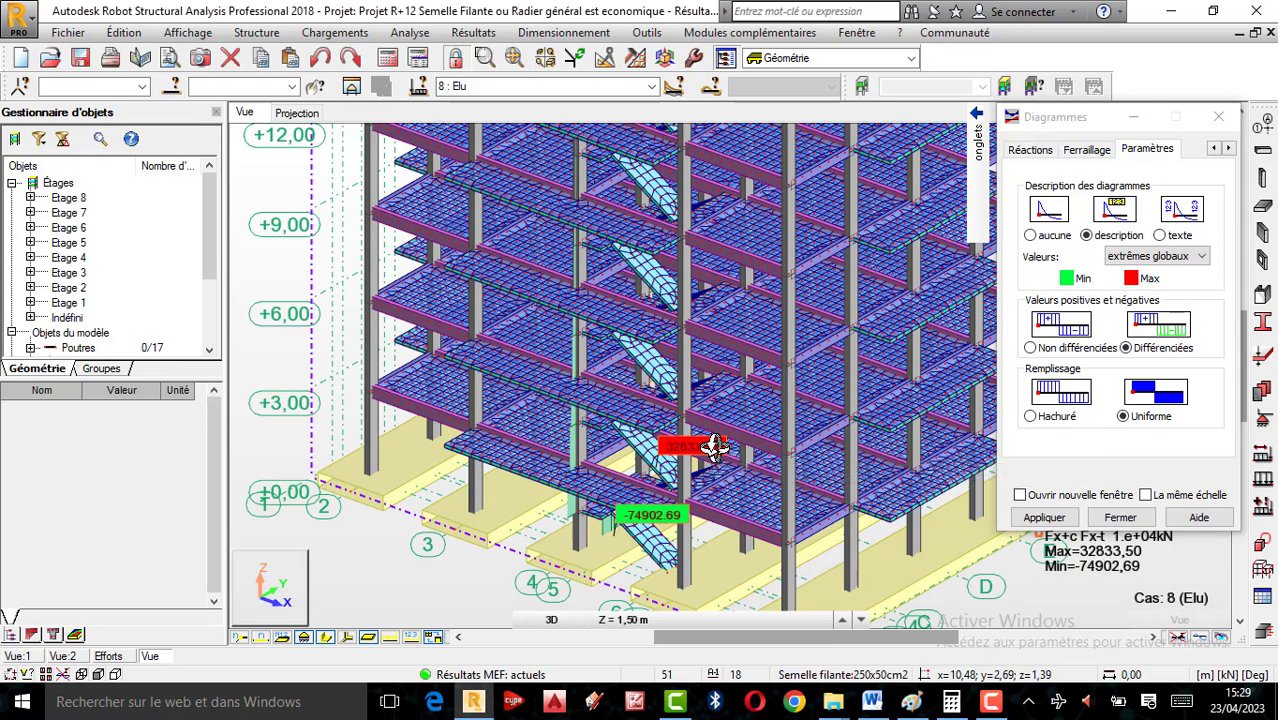
# Step: Display the NTM force settings for the diagrams and look closely at the building's base
pyautogui.moveTo(979, 150)
pyautogui.click(935, 145)
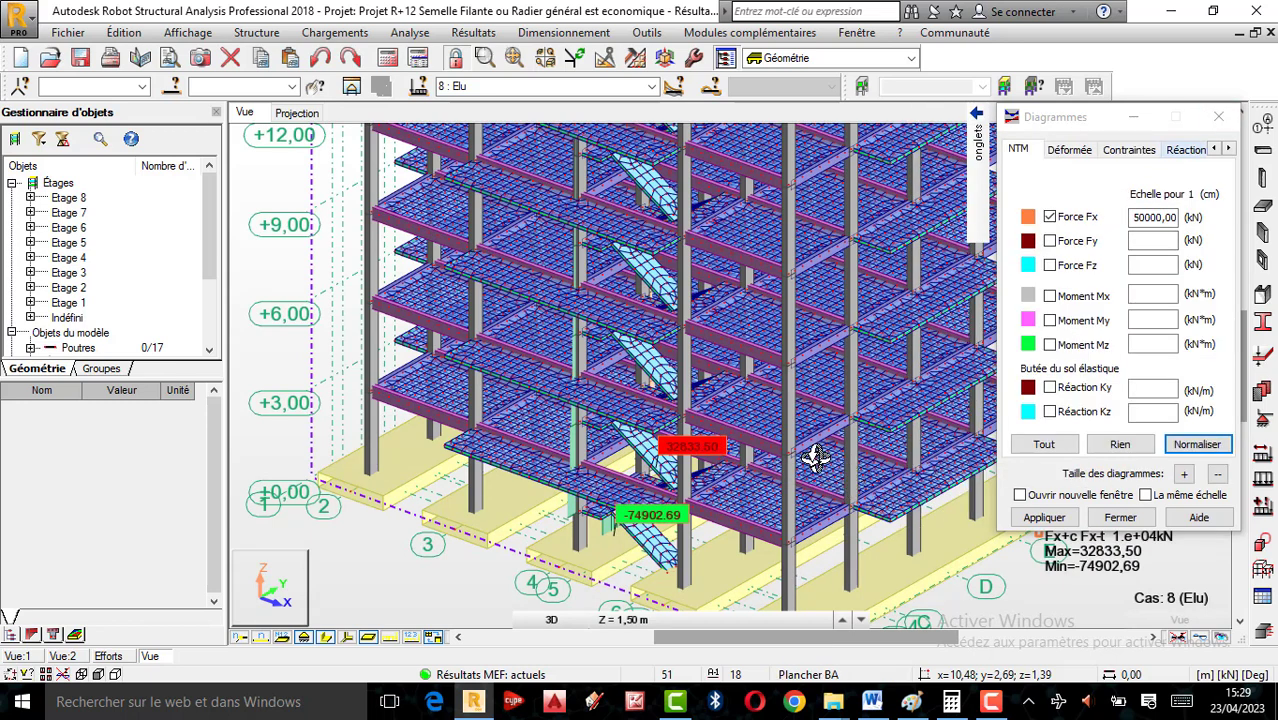
pyautogui.scroll(2, 605, 560)
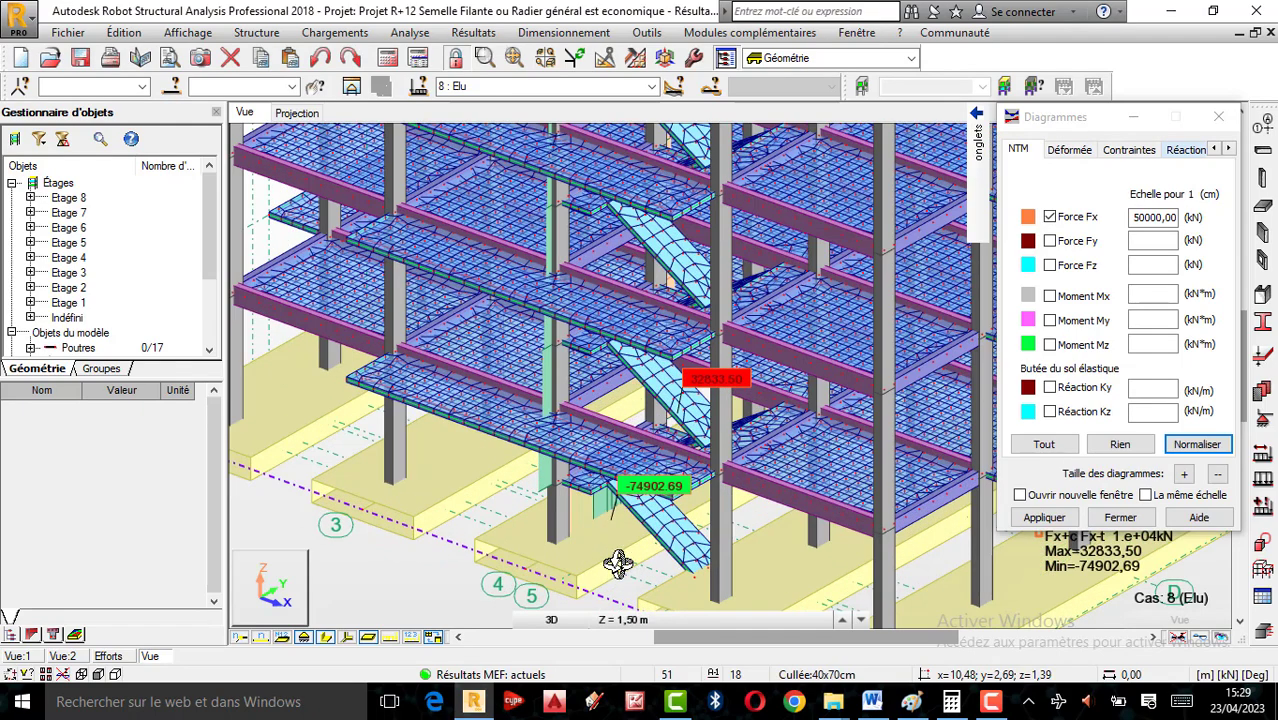
pyautogui.scroll(3, 605, 544)
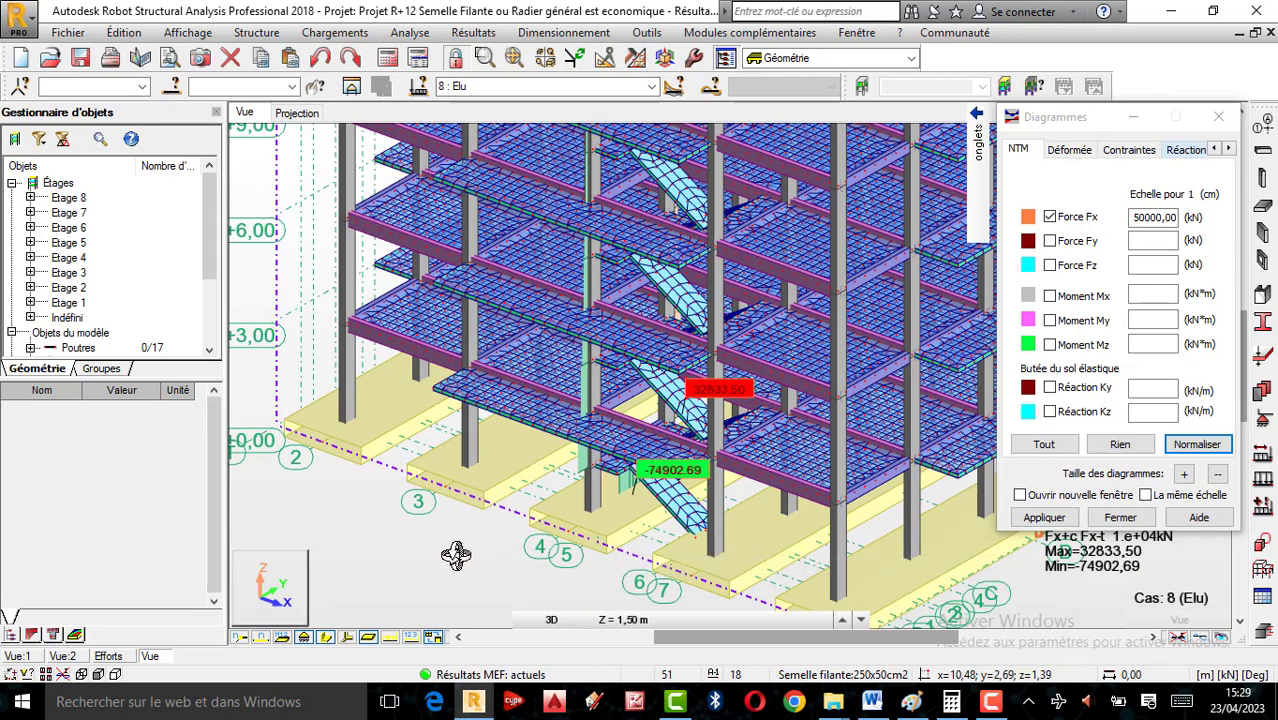
# Step: Select the strip footing at grid axes 4 and 5
pyautogui.rightClick(240, 449)
pyautogui.click(263, 78)
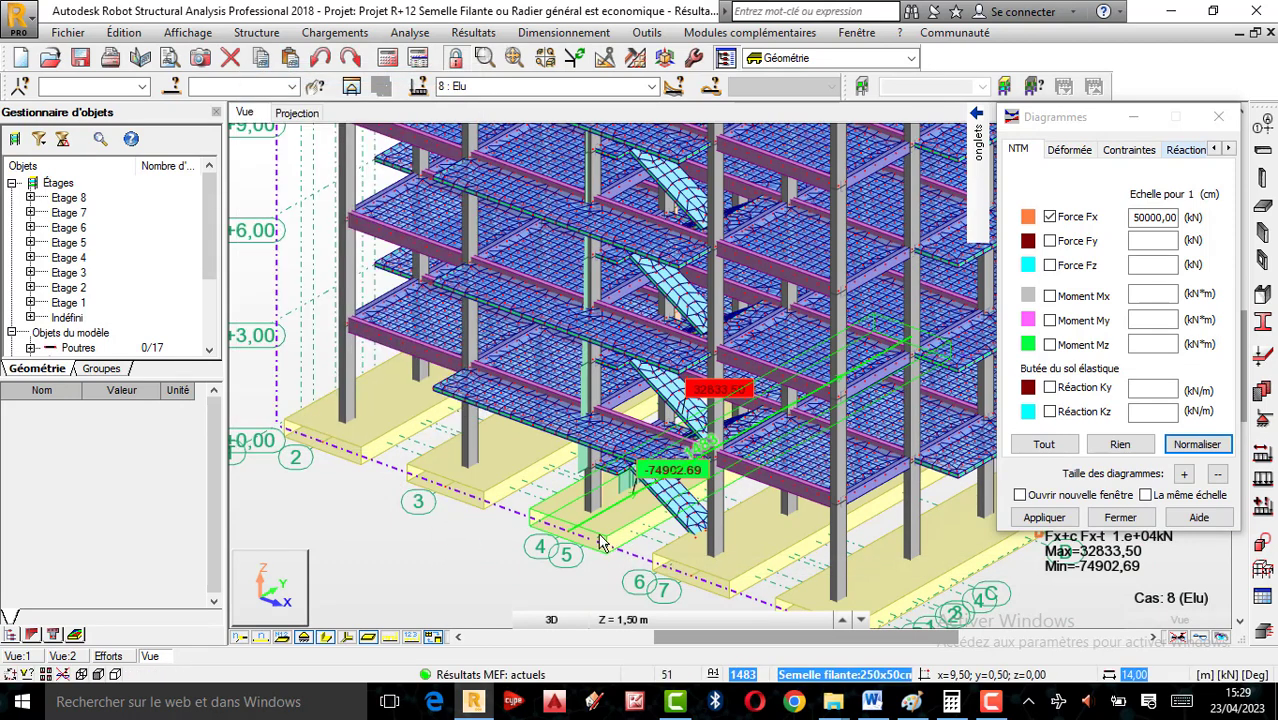
pyautogui.click(601, 543)
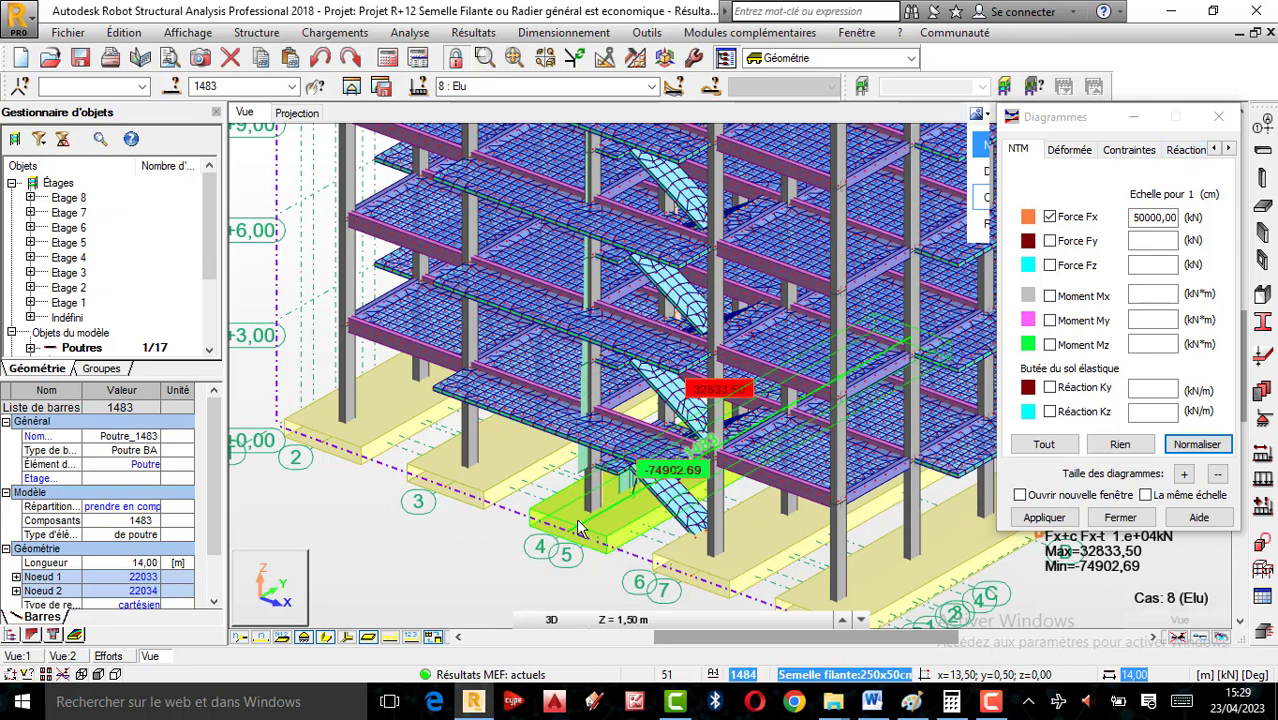
pyautogui.click(318, 86)
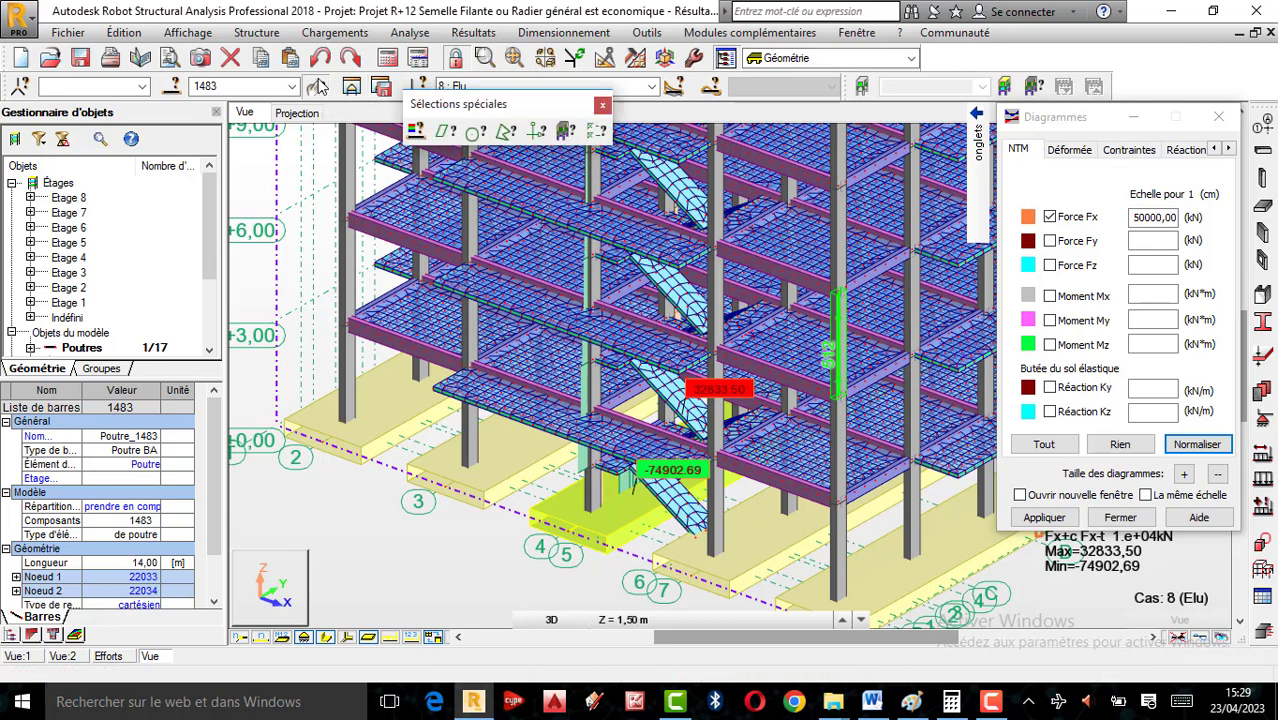
pyautogui.click(417, 132)
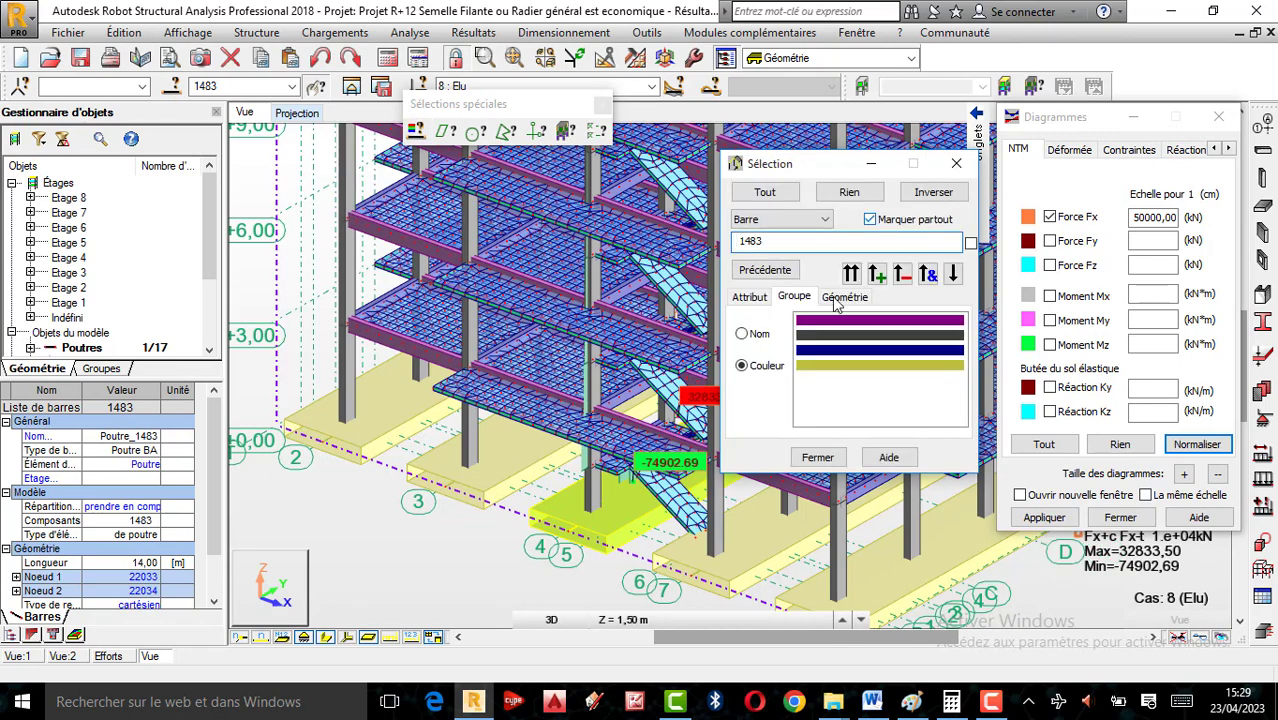
pyautogui.click(775, 219)
pyautogui.click(800, 297)
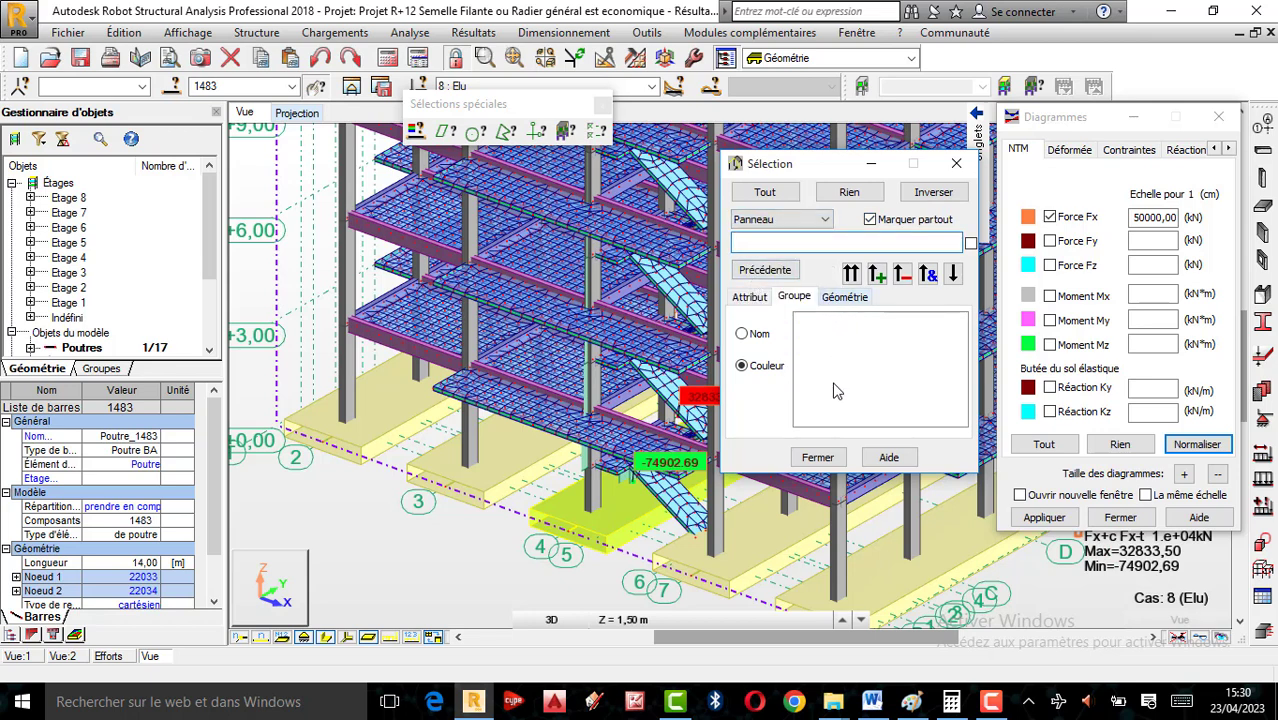
pyautogui.click(752, 298)
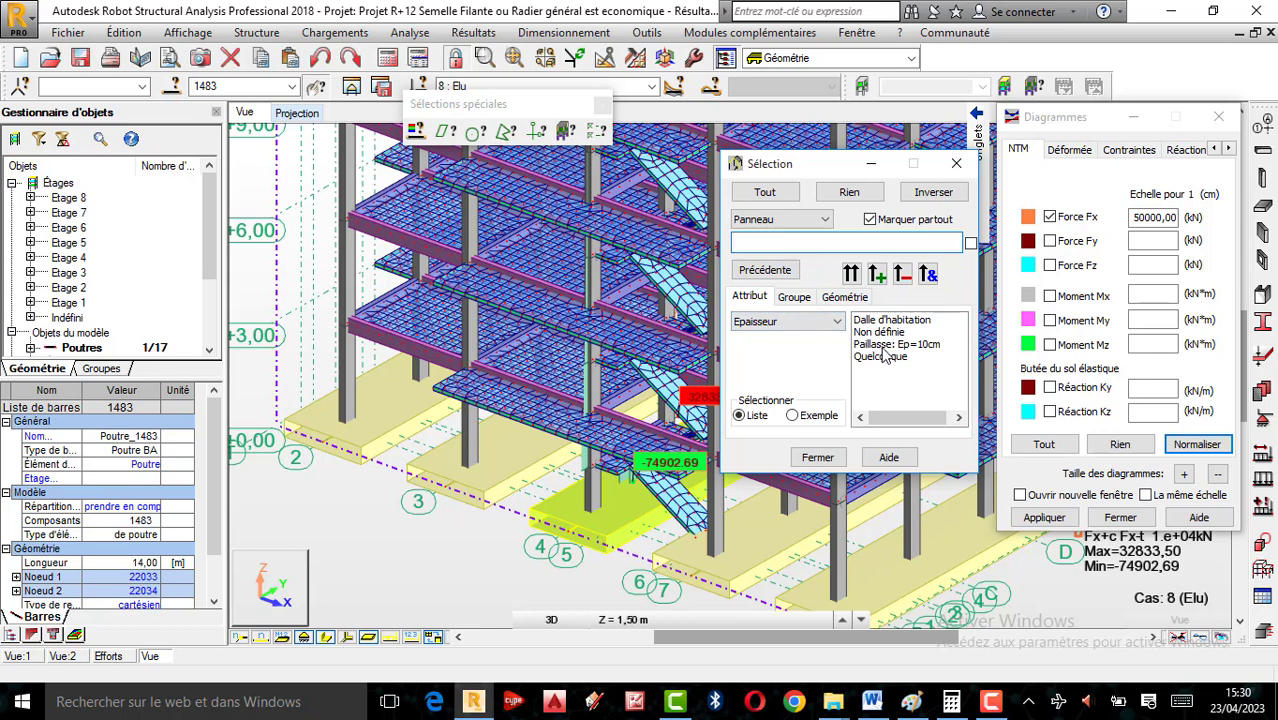
pyautogui.click(749, 222)
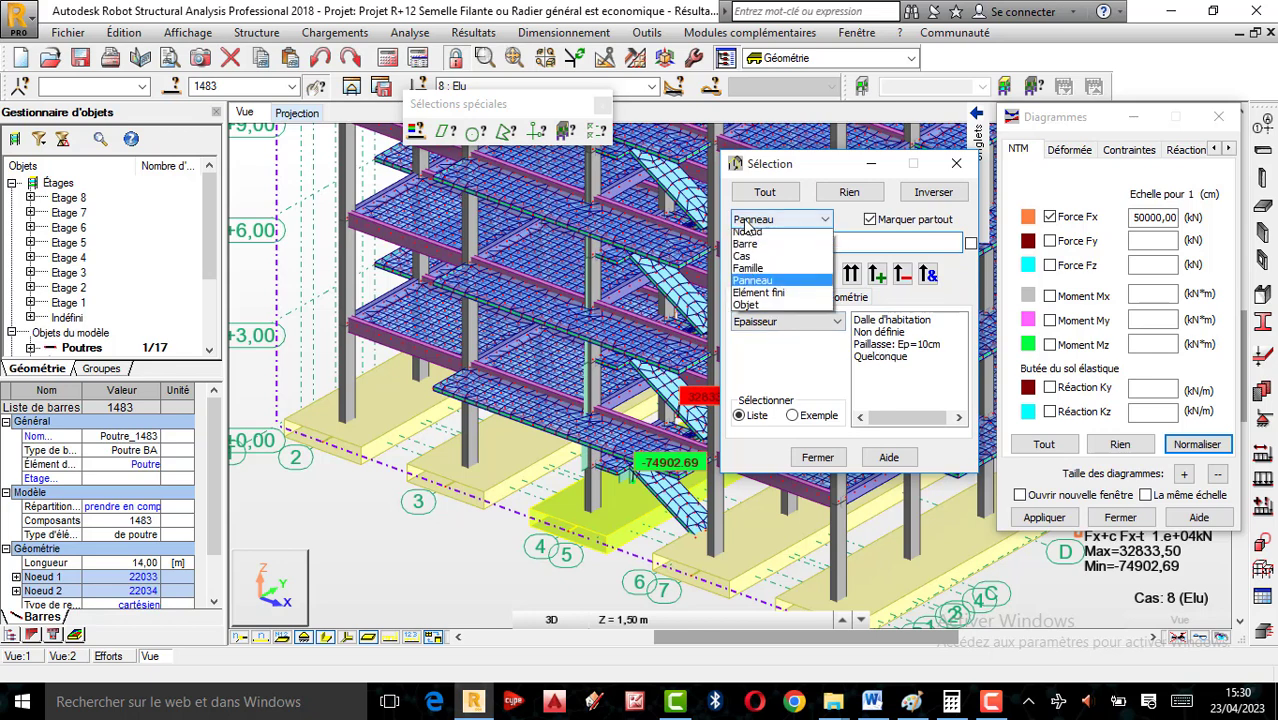
pyautogui.click(760, 292)
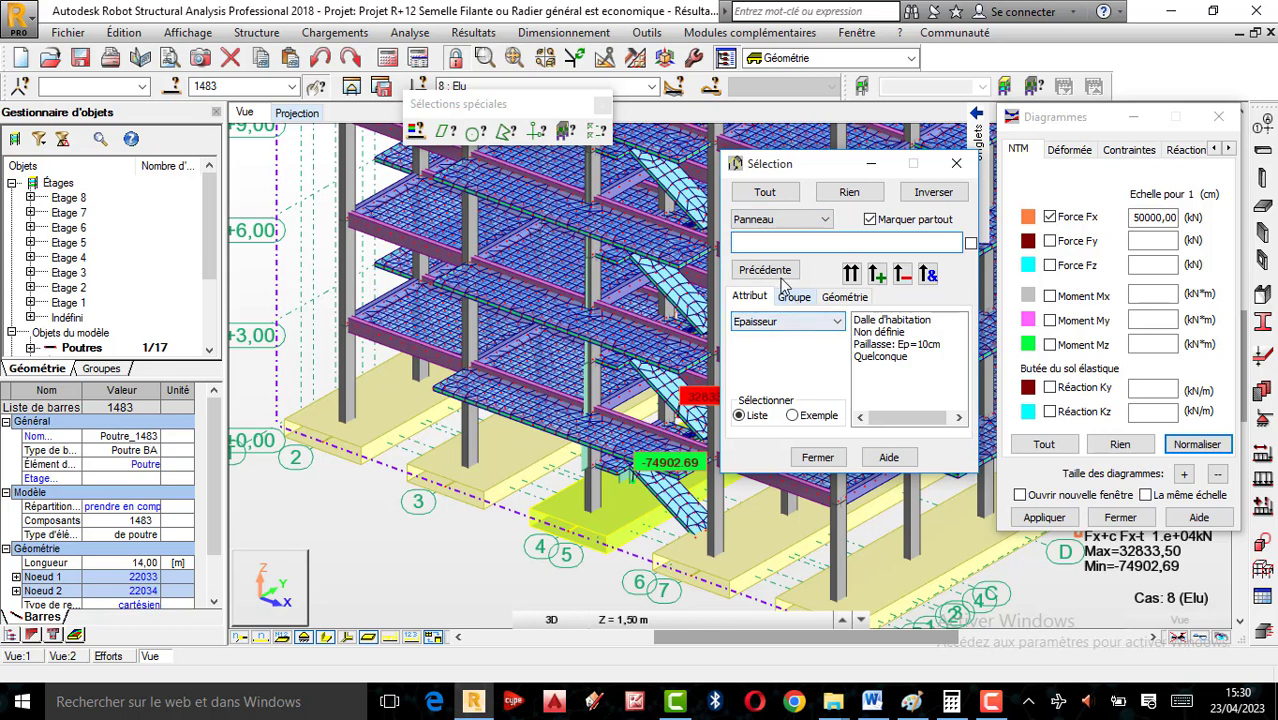
pyautogui.click(815, 219)
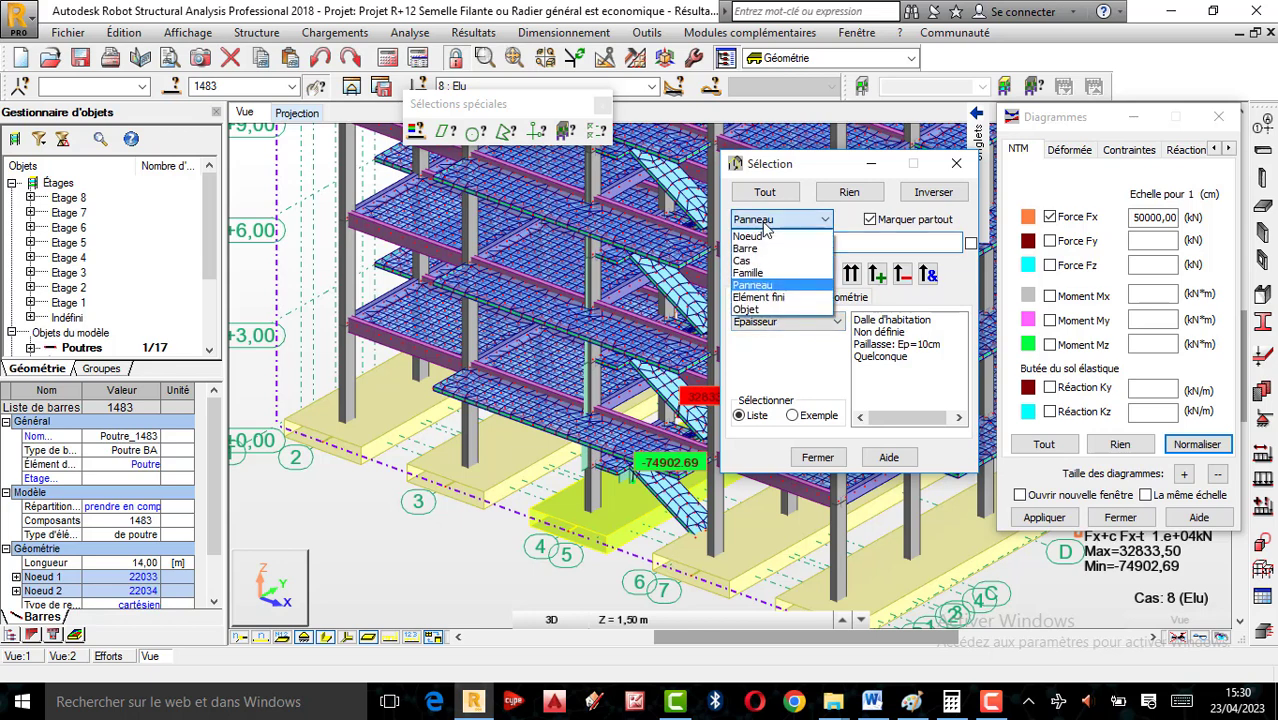
pyautogui.click(756, 286)
pyautogui.click(795, 298)
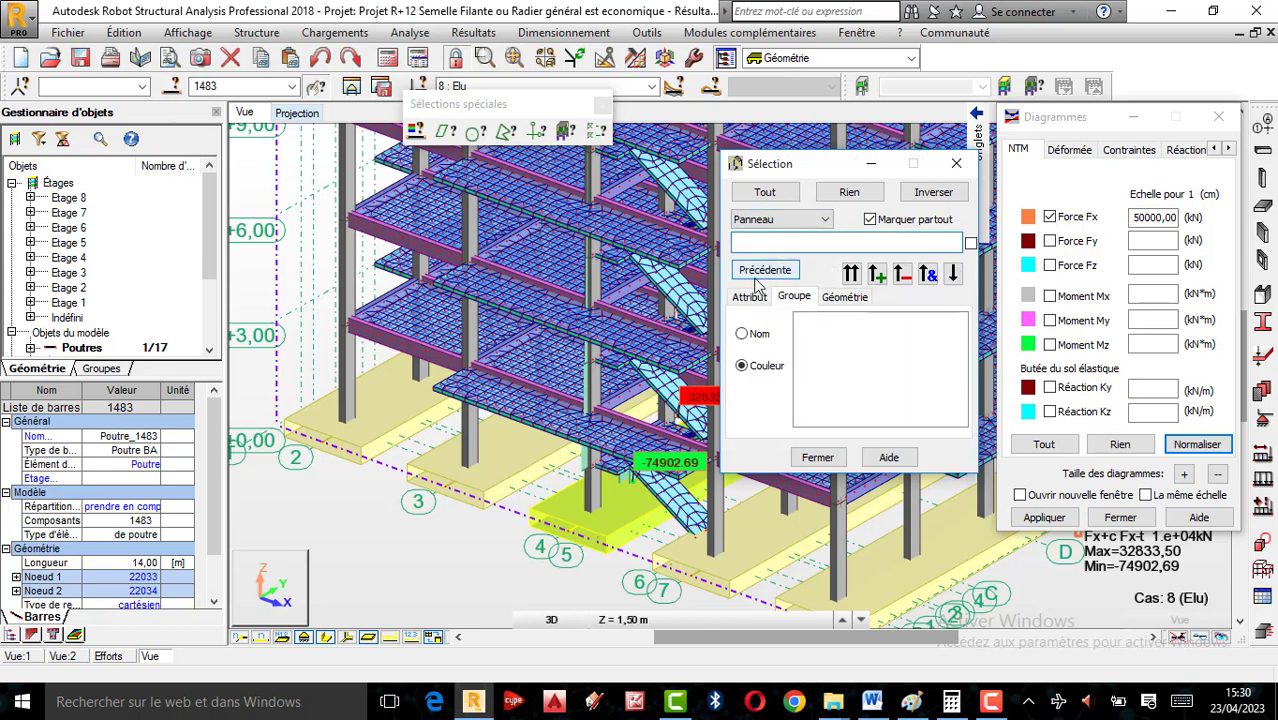
pyautogui.click(750, 297)
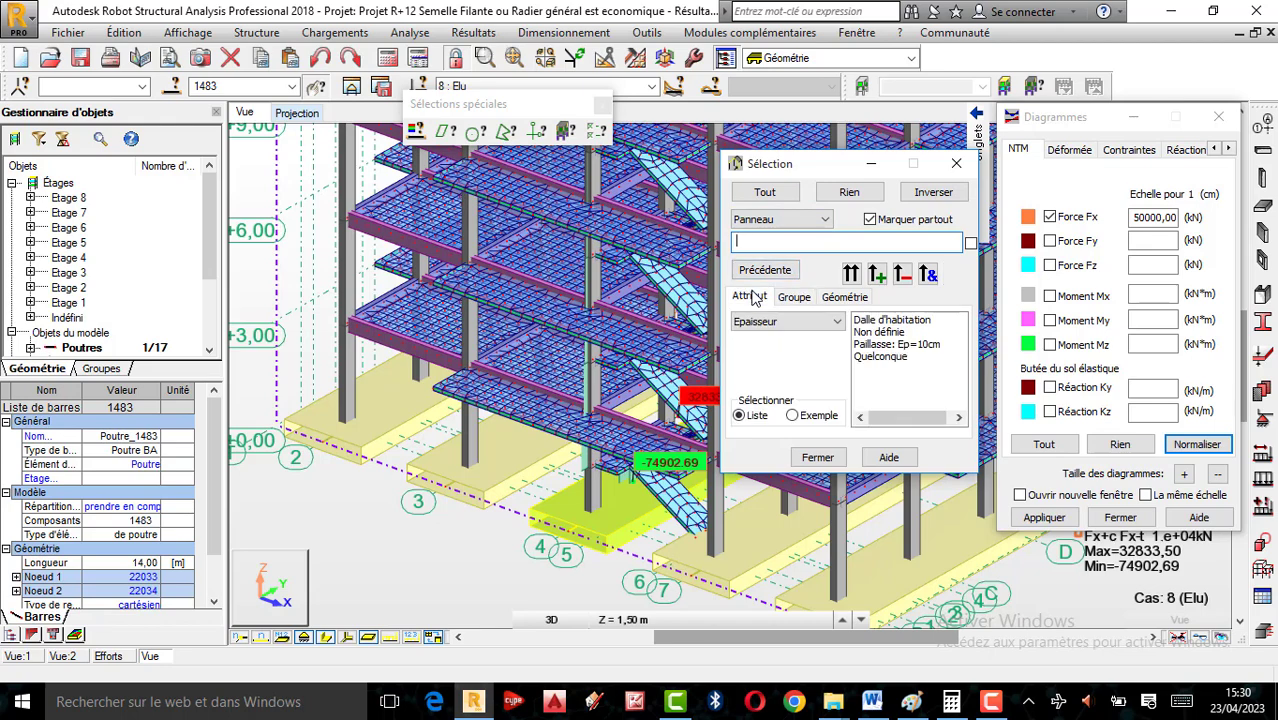
pyautogui.click(956, 163)
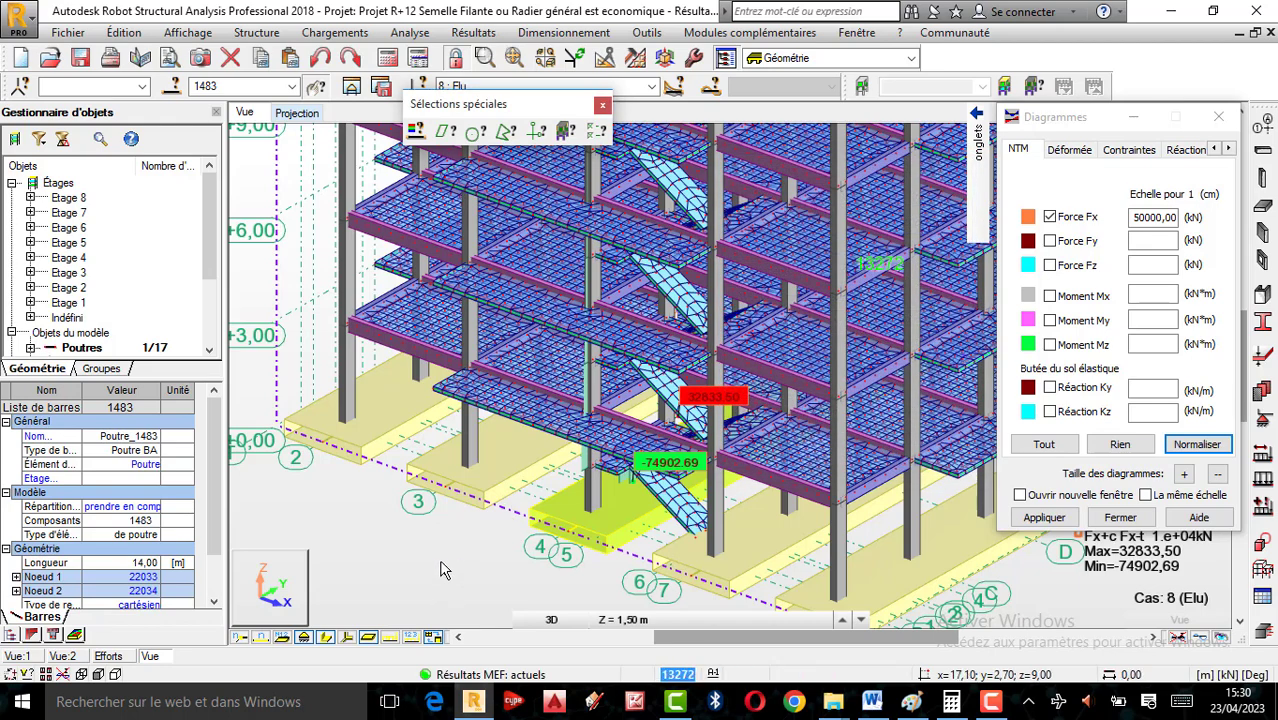
# Step: Add the other four strip footings to the selection and isolate all the selected footings in their own view
pyautogui.click(742, 577)
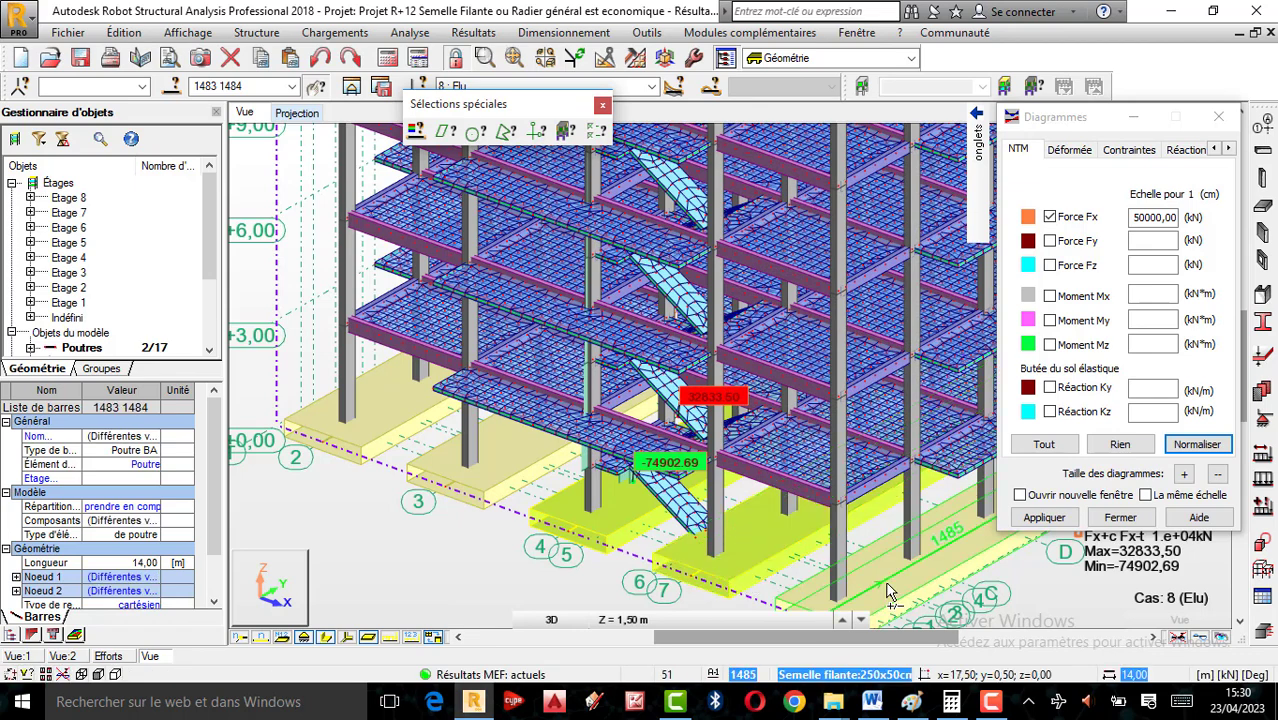
pyautogui.click(499, 477)
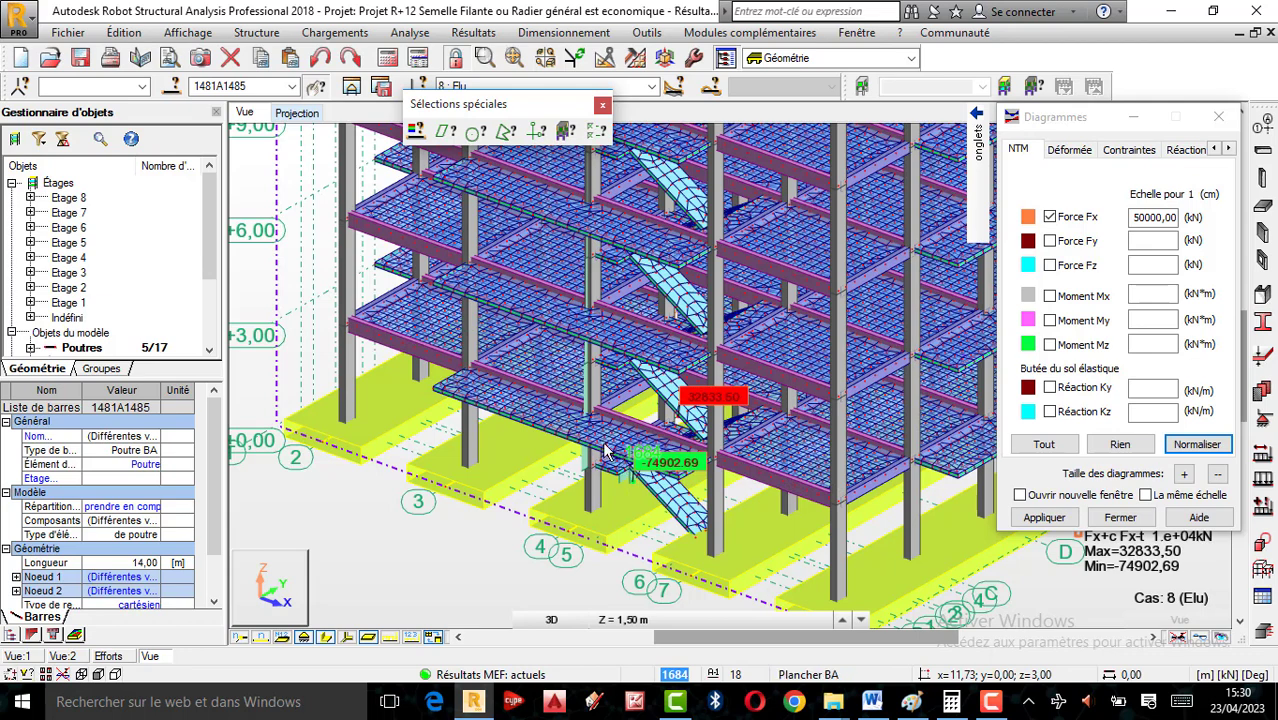
pyautogui.click(352, 90)
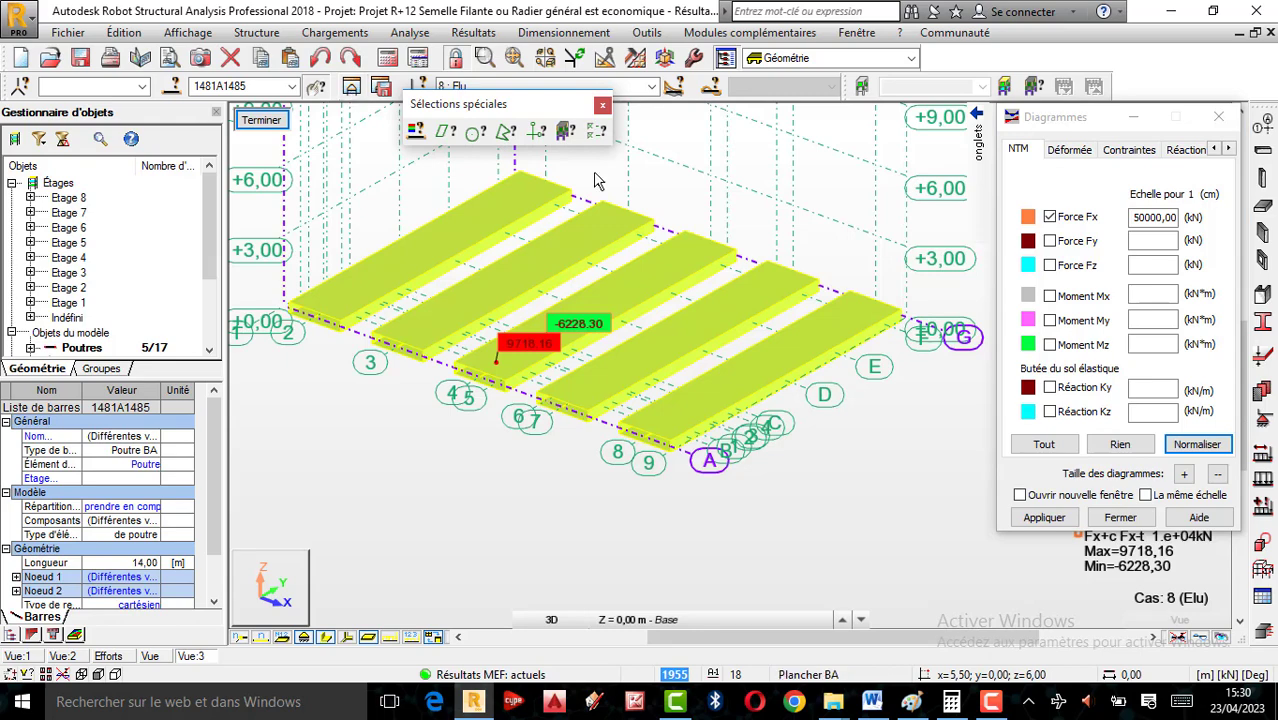
# Step: Replace the Fx force diagram on the strip footings with the My bending moment diagram and enlarge its scale
pyautogui.scroll(3, 551, 259)
pyautogui.scroll(-3, 688, 390)
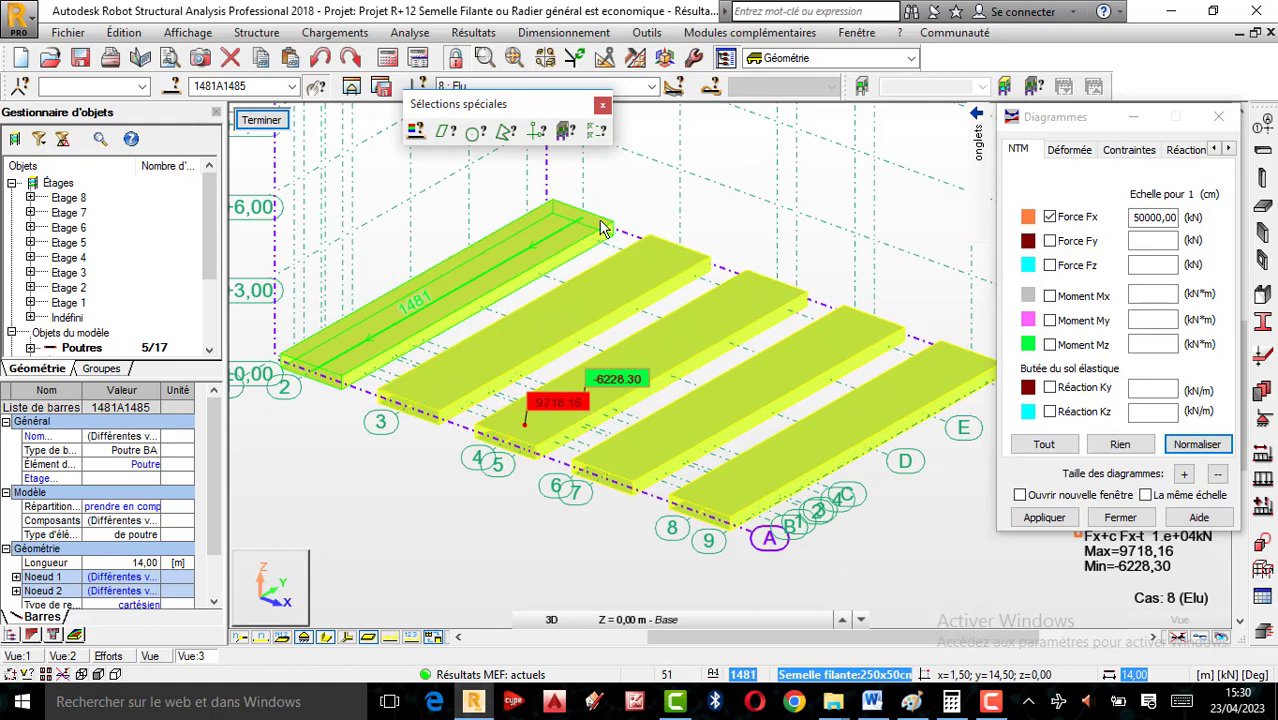
pyautogui.click(1048, 218)
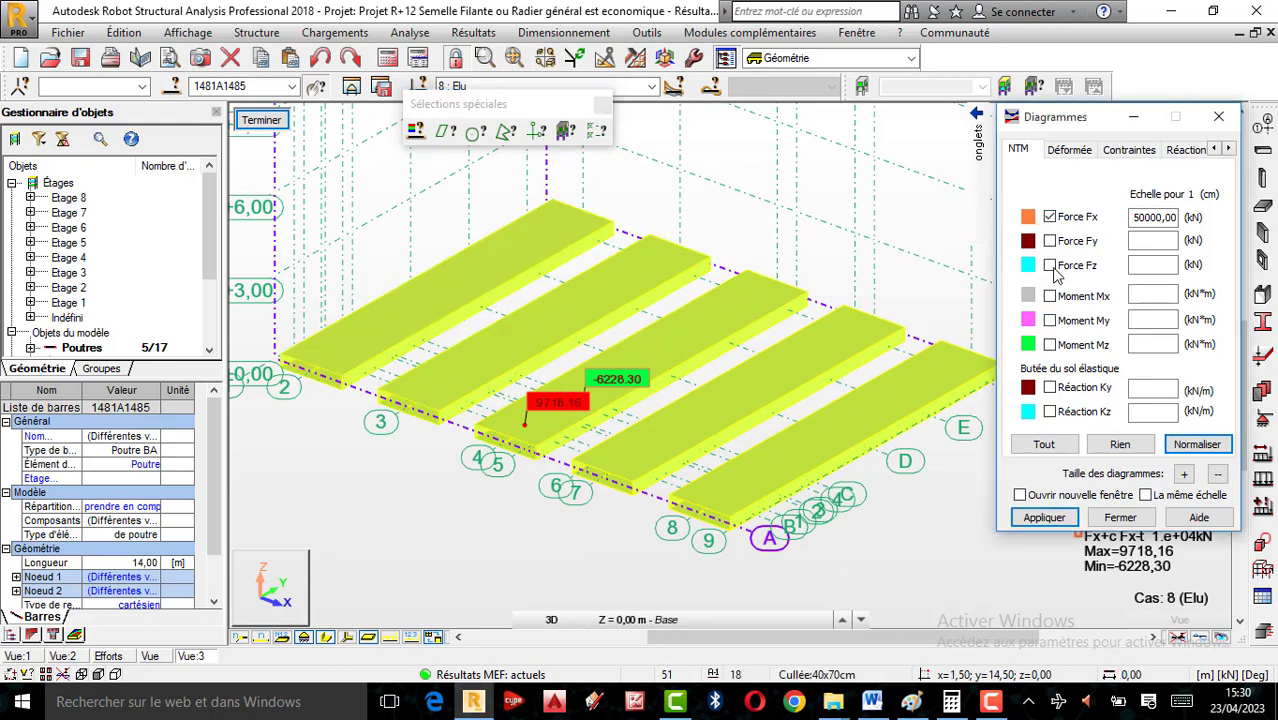
pyautogui.click(1049, 321)
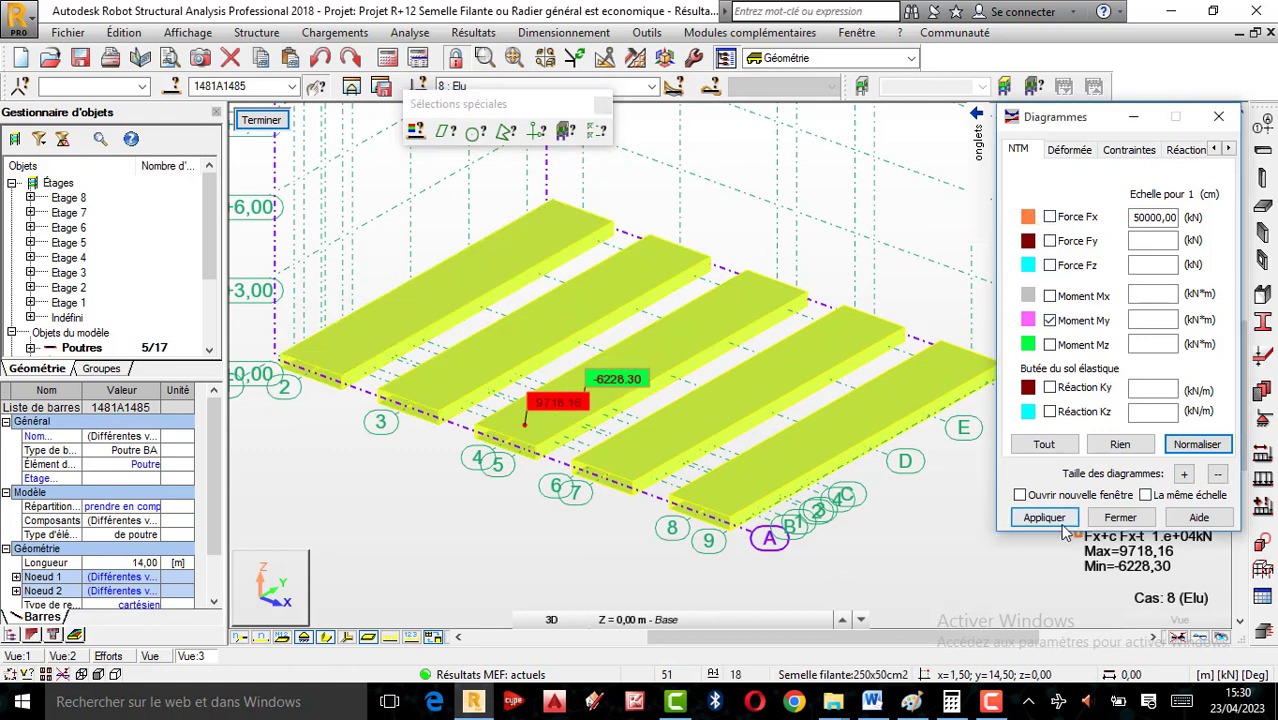
pyautogui.click(1044, 518)
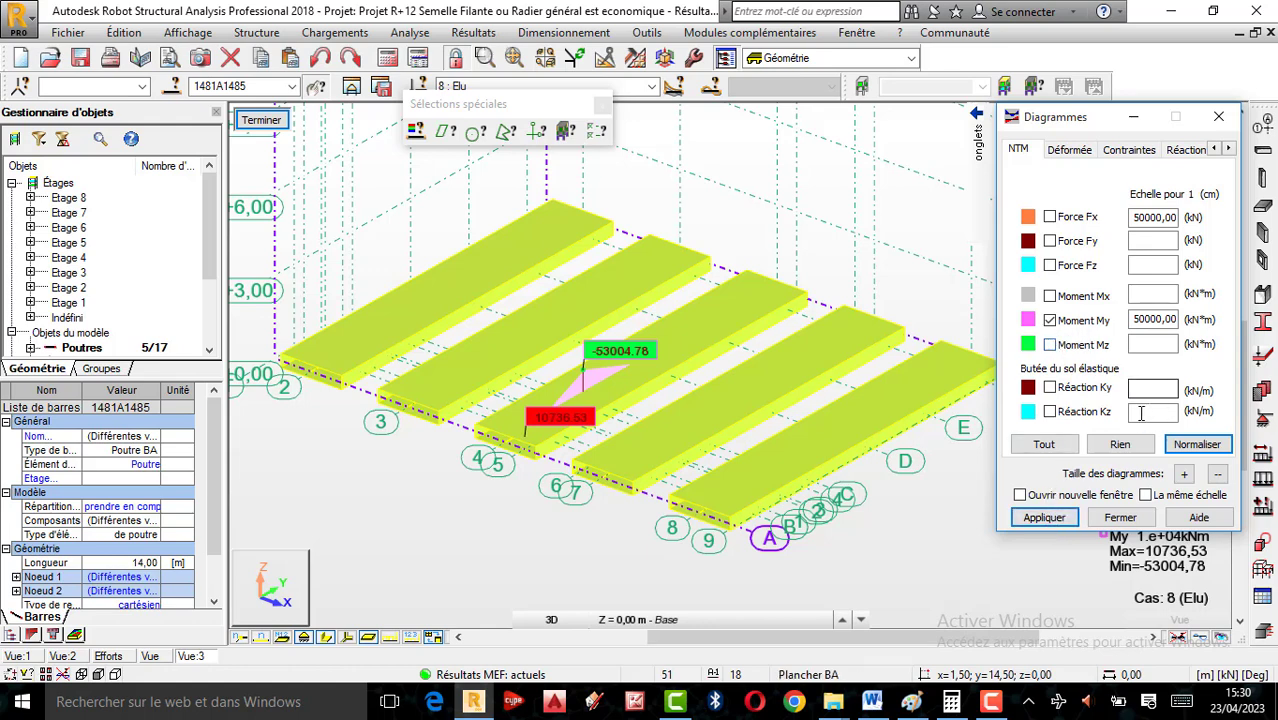
pyautogui.click(1184, 476)
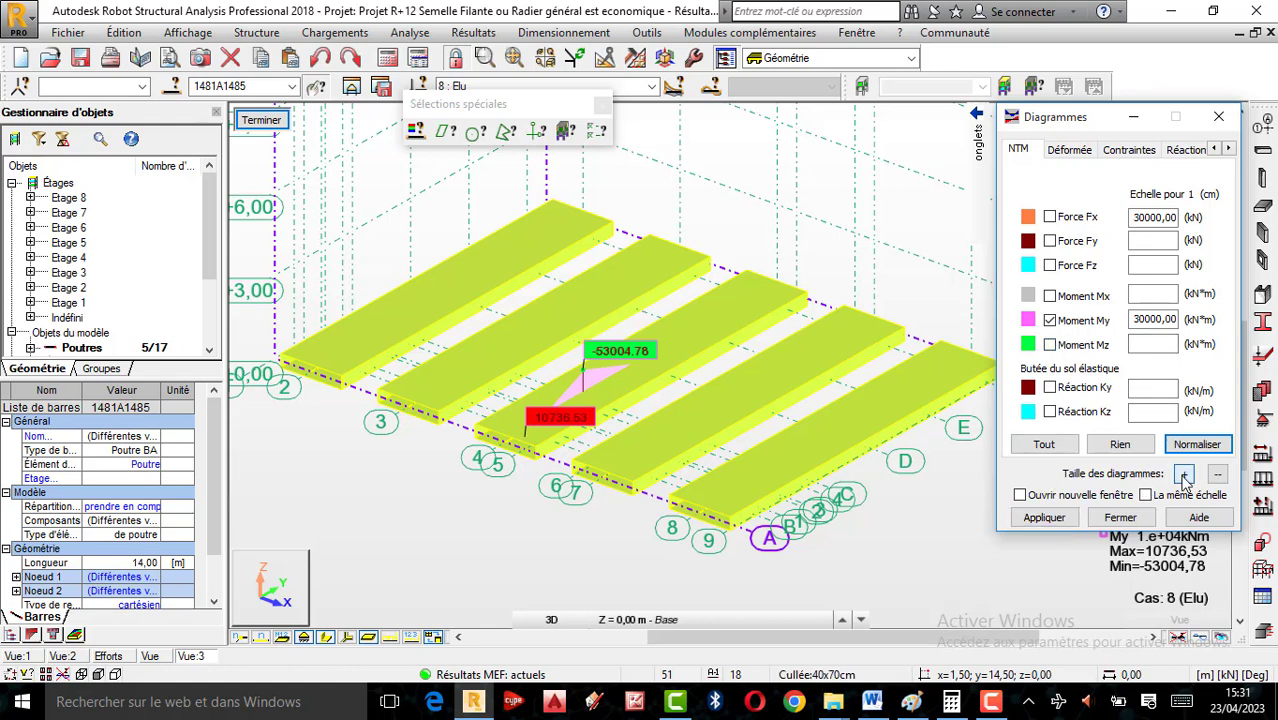
pyautogui.click(1043, 517)
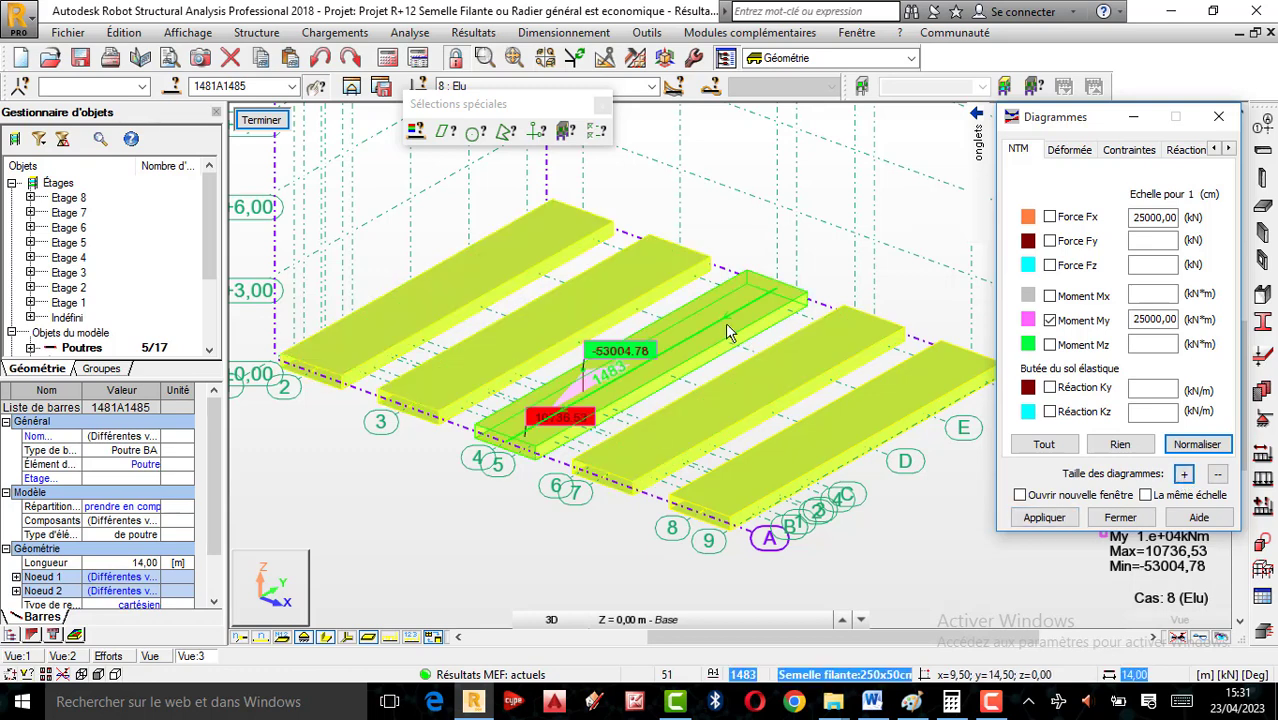
# Step: Send the strip footing at grid axes 4 and 5 to reinforced concrete beam design with the manual combinations Elu and Els
pyautogui.click(706, 352)
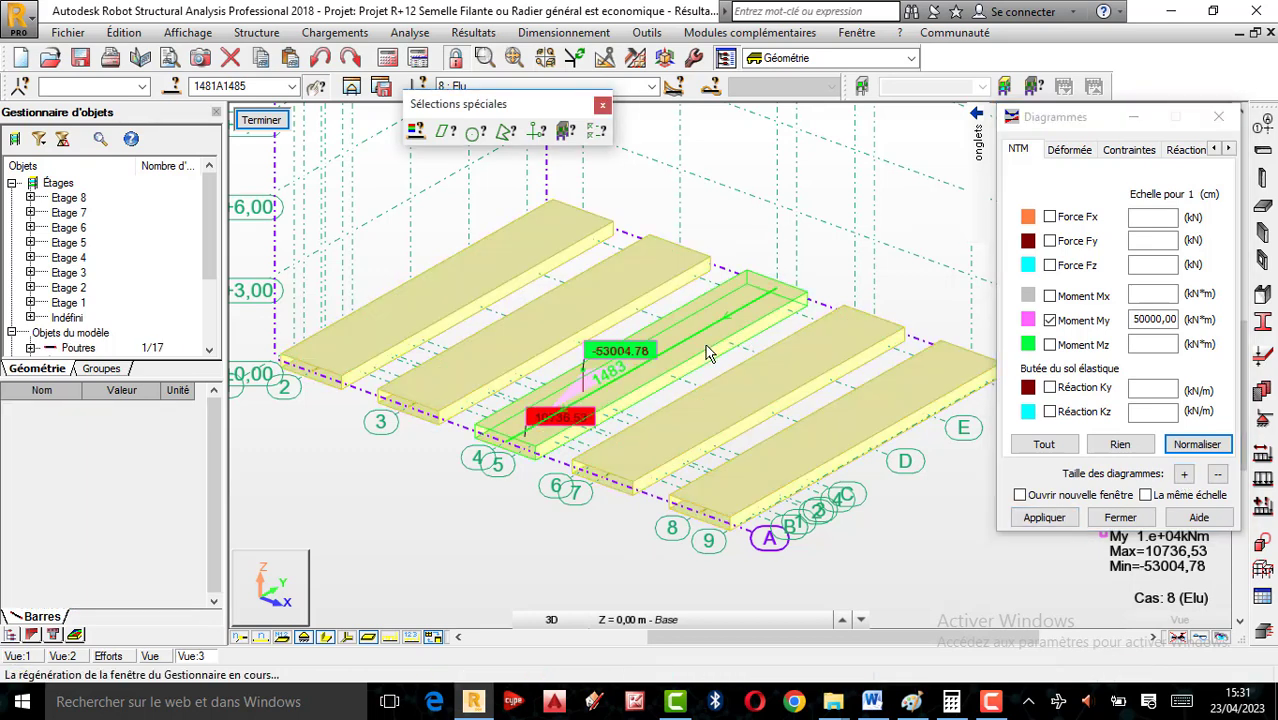
pyautogui.click(706, 352)
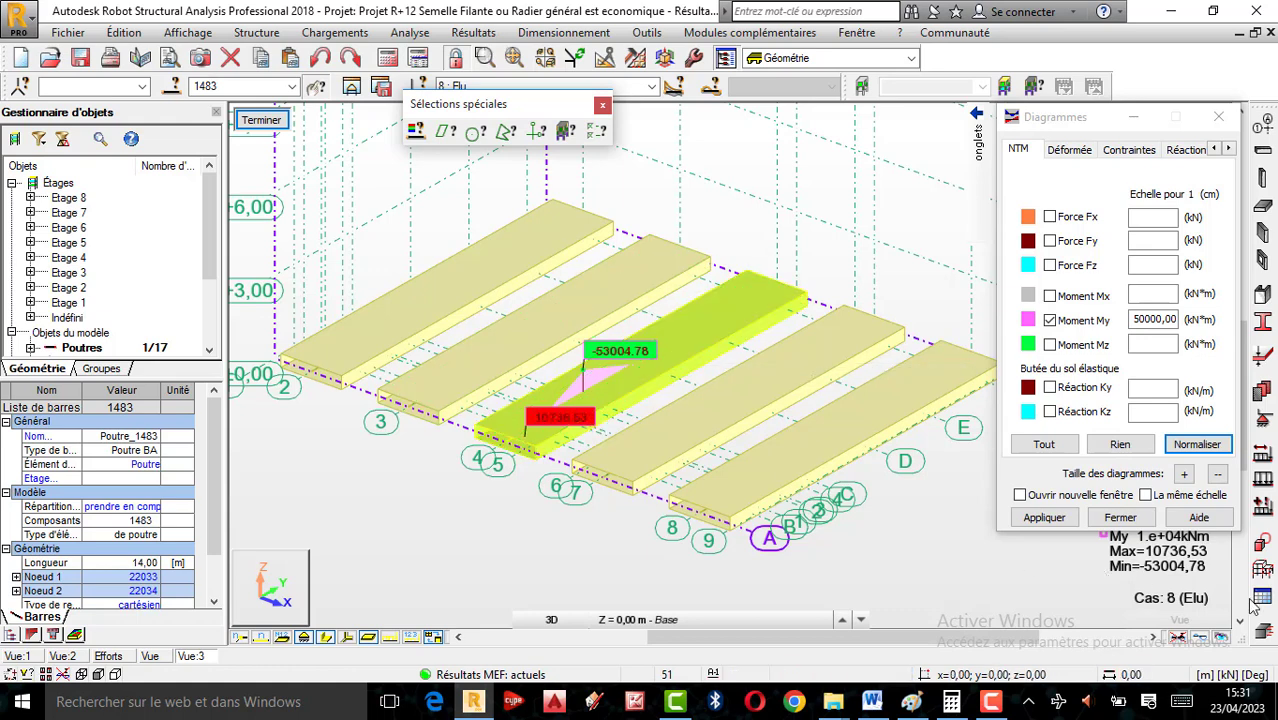
pyautogui.click(1262, 634)
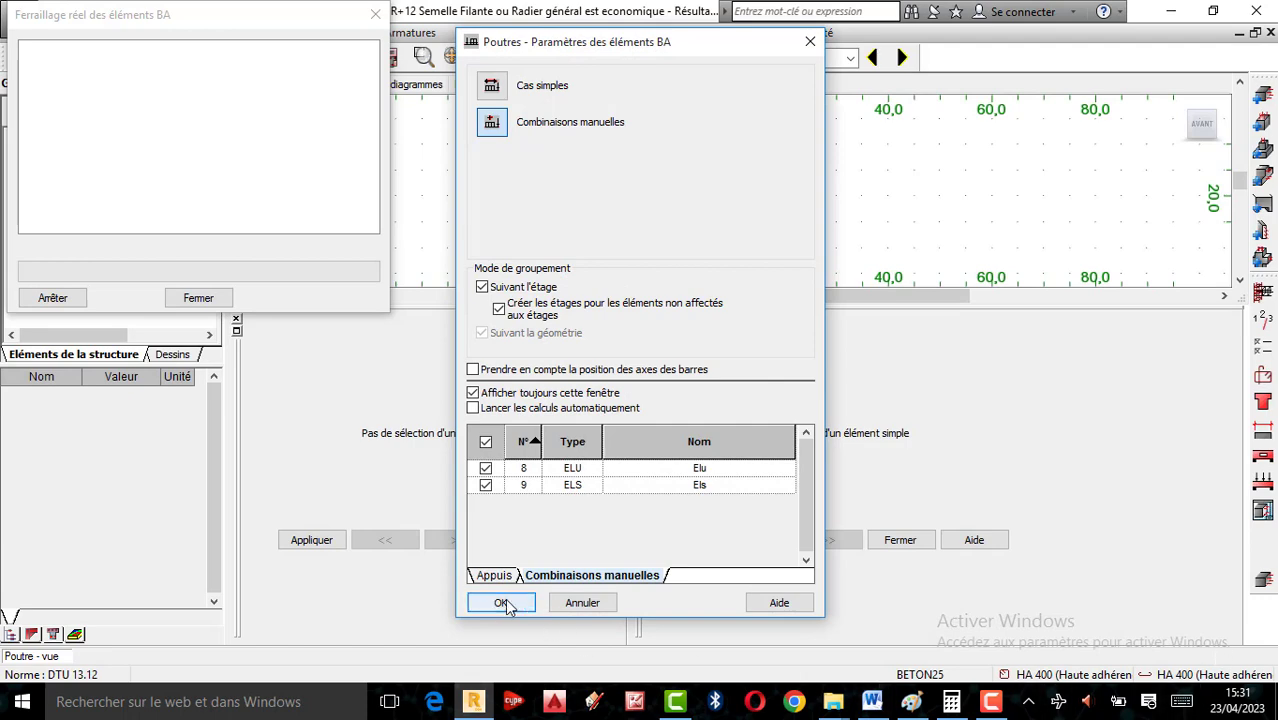
pyautogui.click(502, 603)
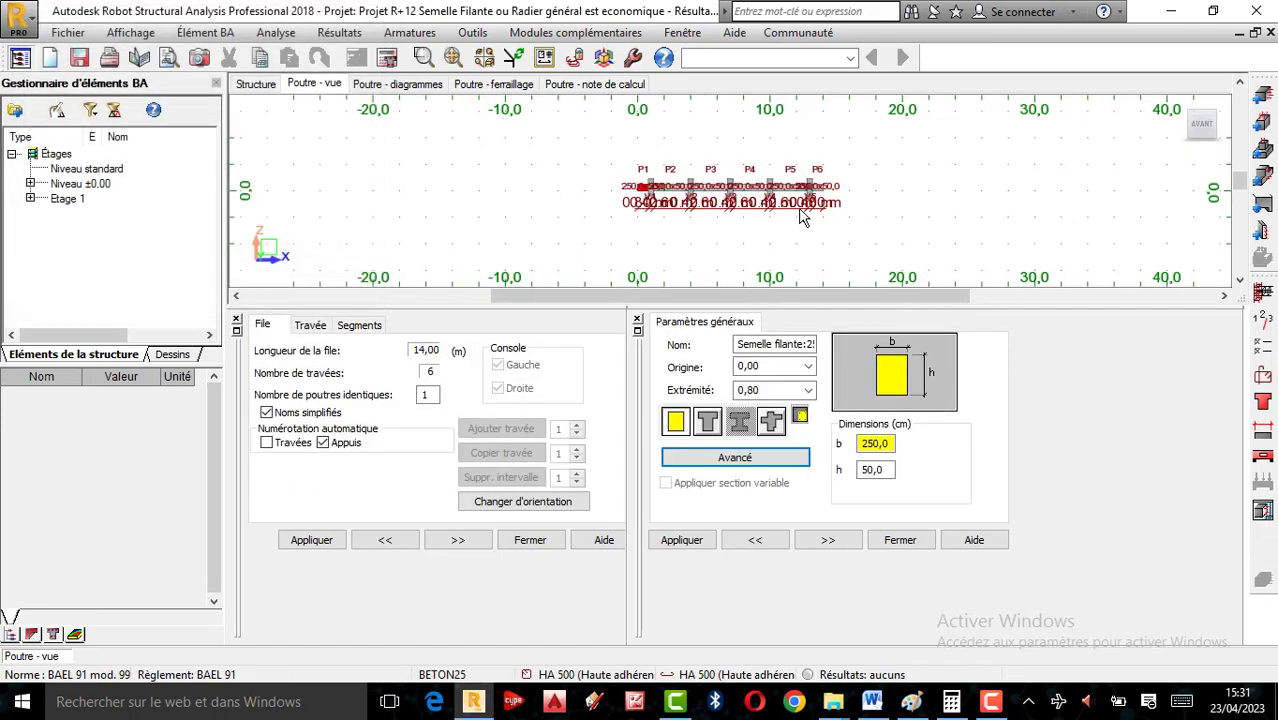
# Step: Select all spans of the footing beam and accept its story parameters with low-harm cracking and a non-aggressive environment
pyautogui.scroll(3, 762, 210)
pyautogui.scroll(2, 672, 187)
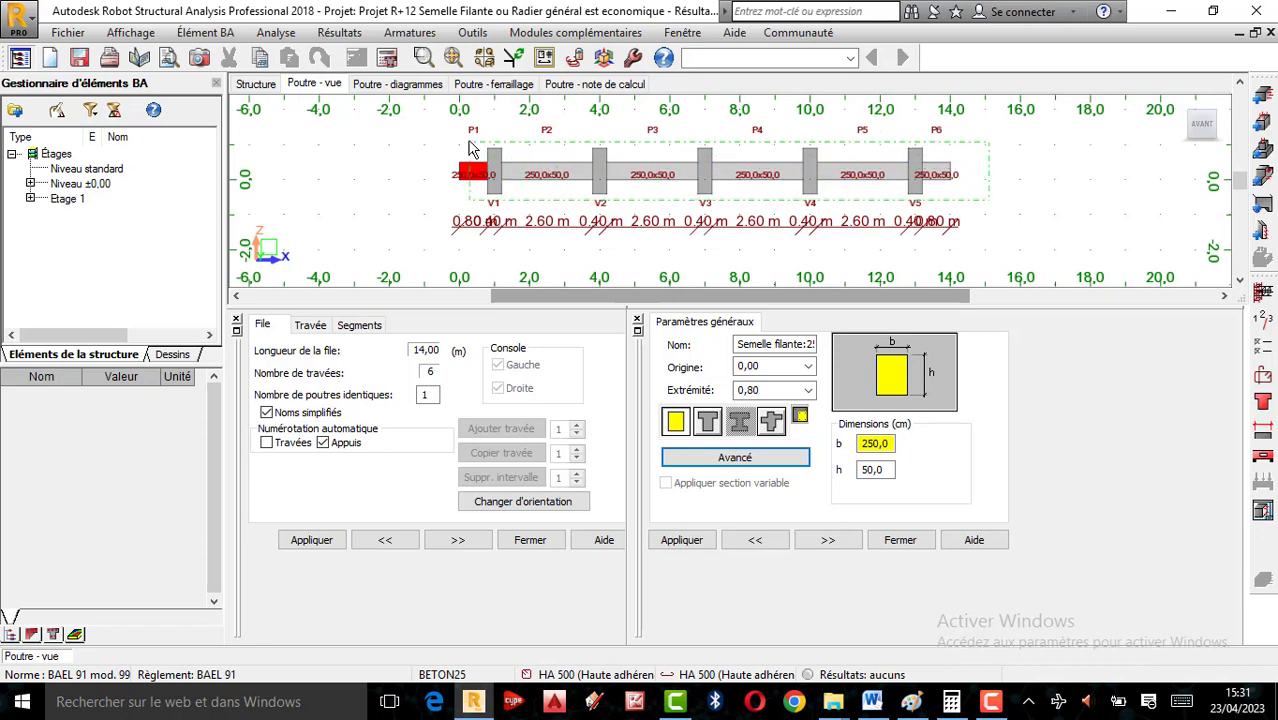
pyautogui.click(465, 148)
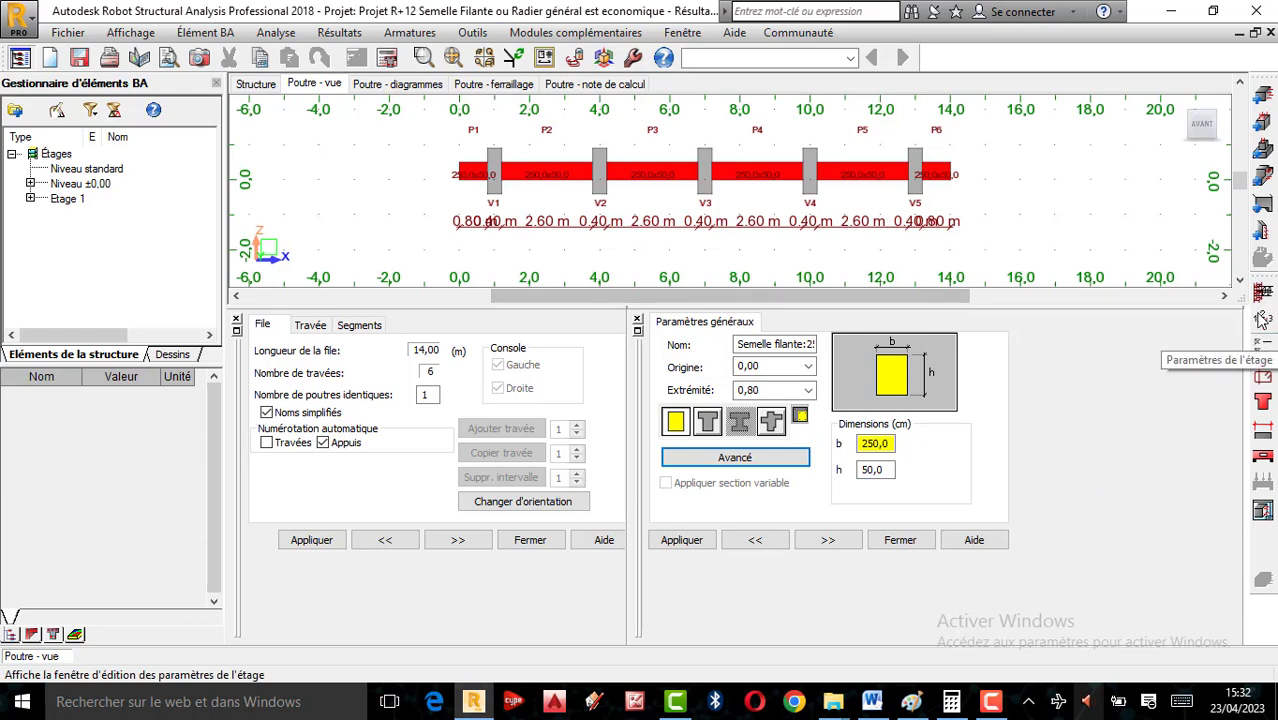
pyautogui.click(1263, 320)
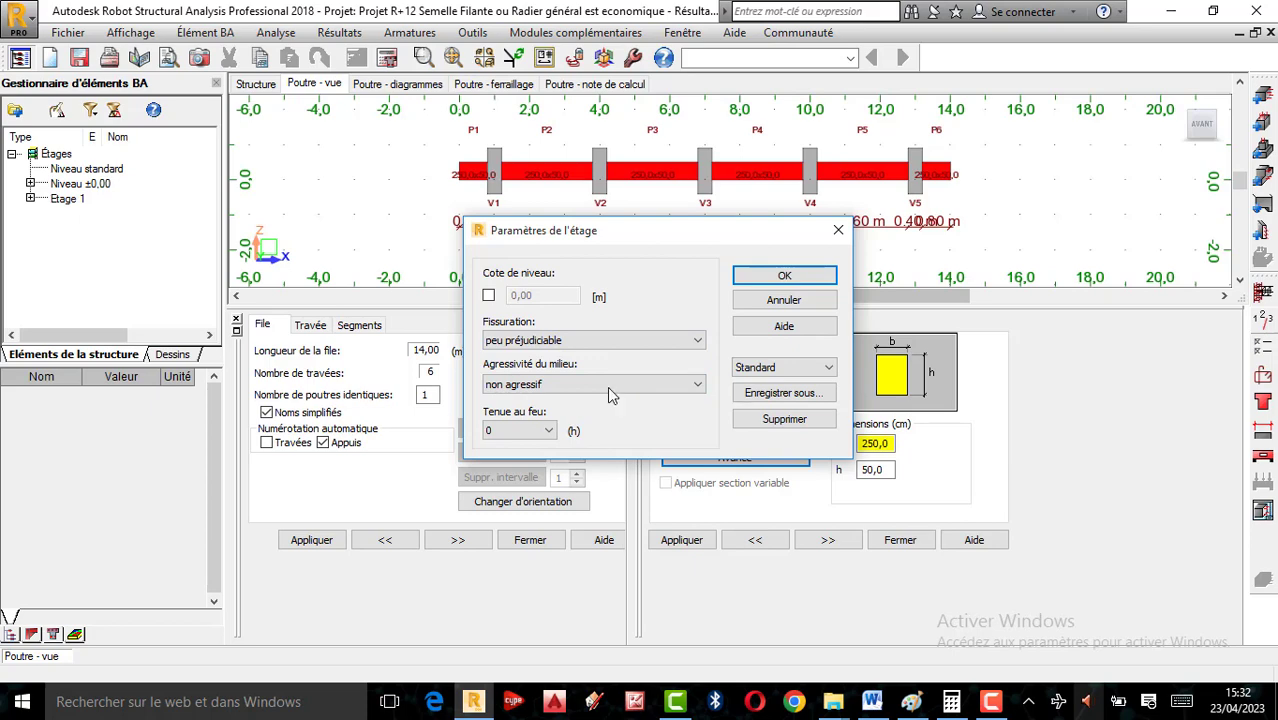
pyautogui.click(790, 275)
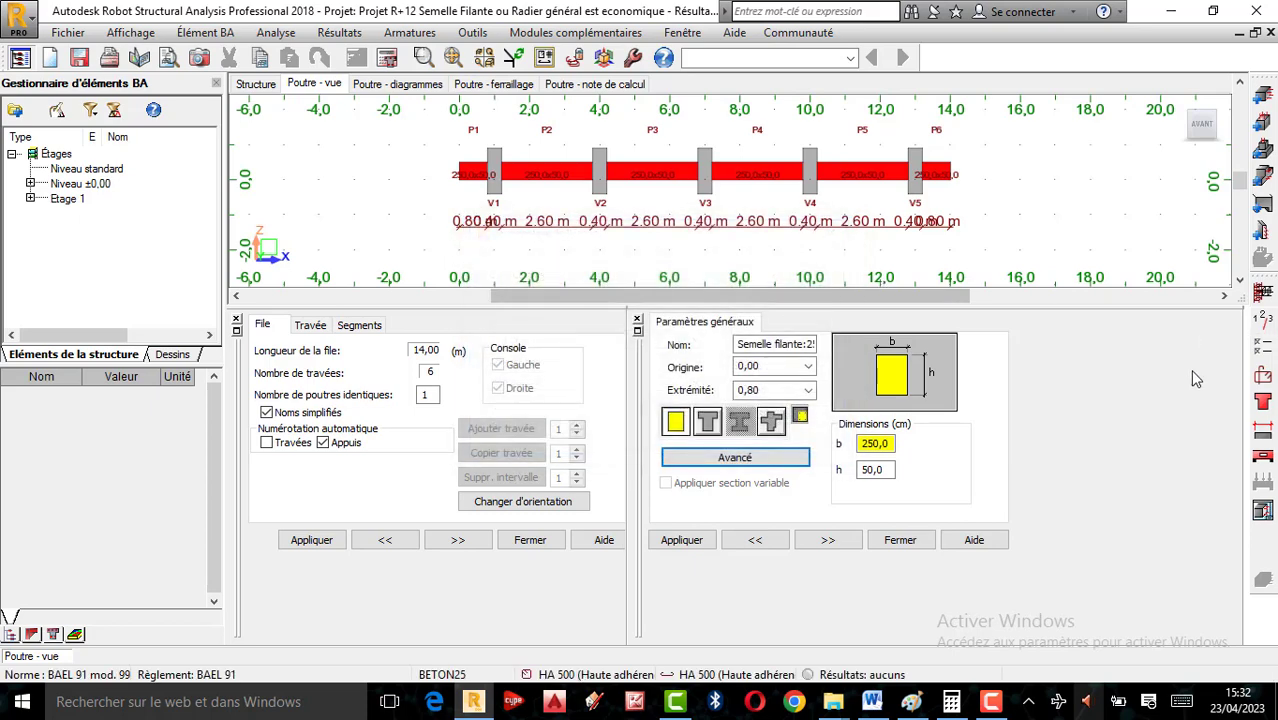
# Step: Open the beam's calculation options and choose the aggregate diameter for the BETON25 concrete
pyautogui.click(1262, 350)
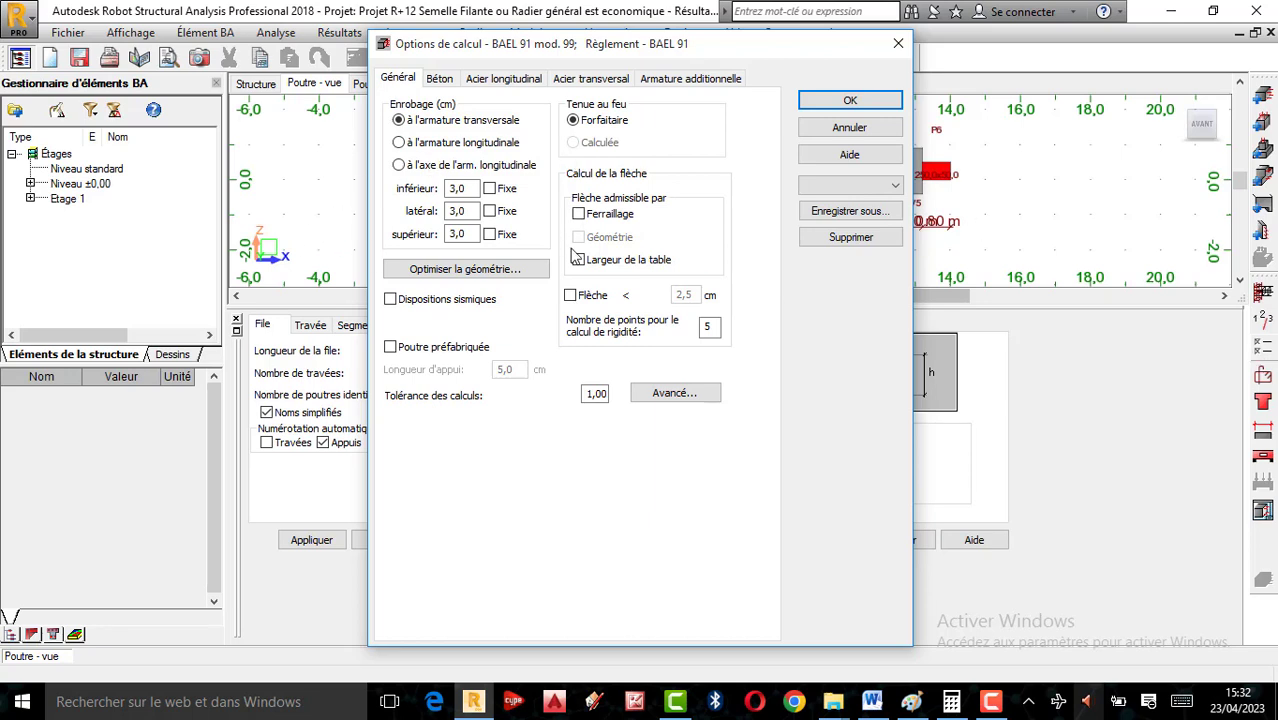
pyautogui.click(438, 80)
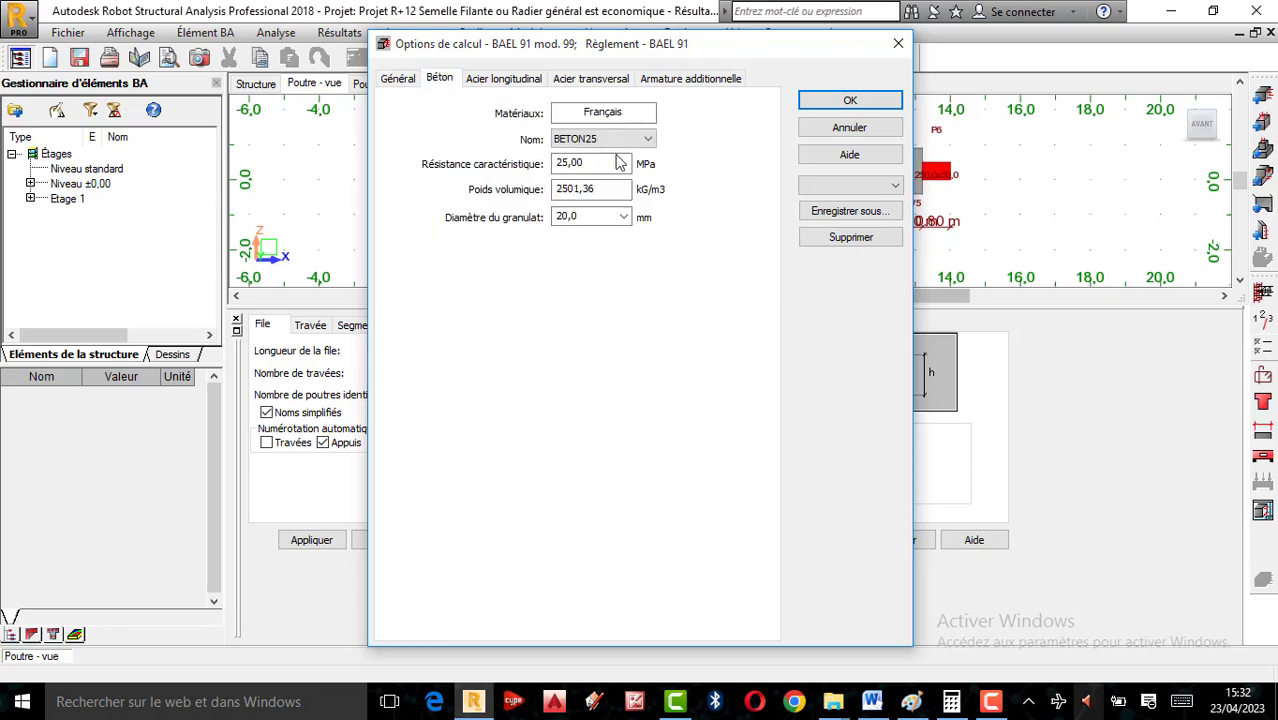
pyautogui.click(623, 217)
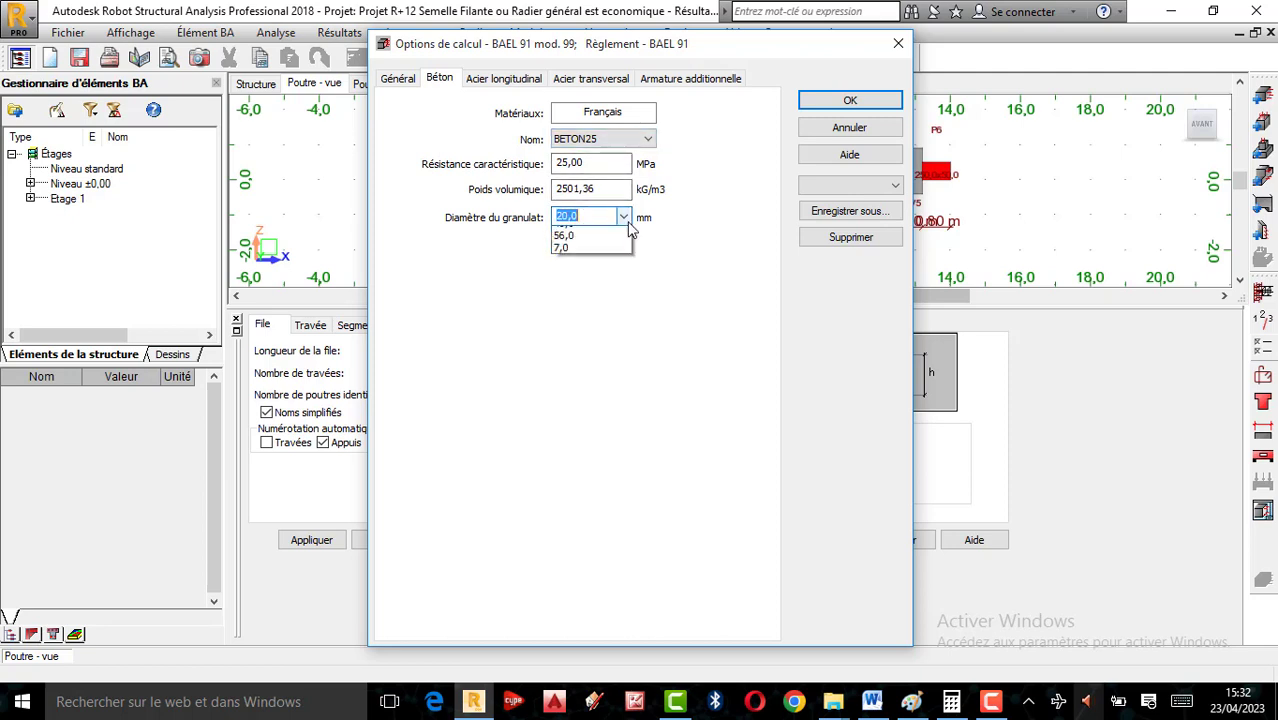
pyautogui.click(575, 253)
# Step: Set the longitudinal steel class to HA 400 and exclude the 6, 8 and 10 mm bars
pyautogui.click(515, 80)
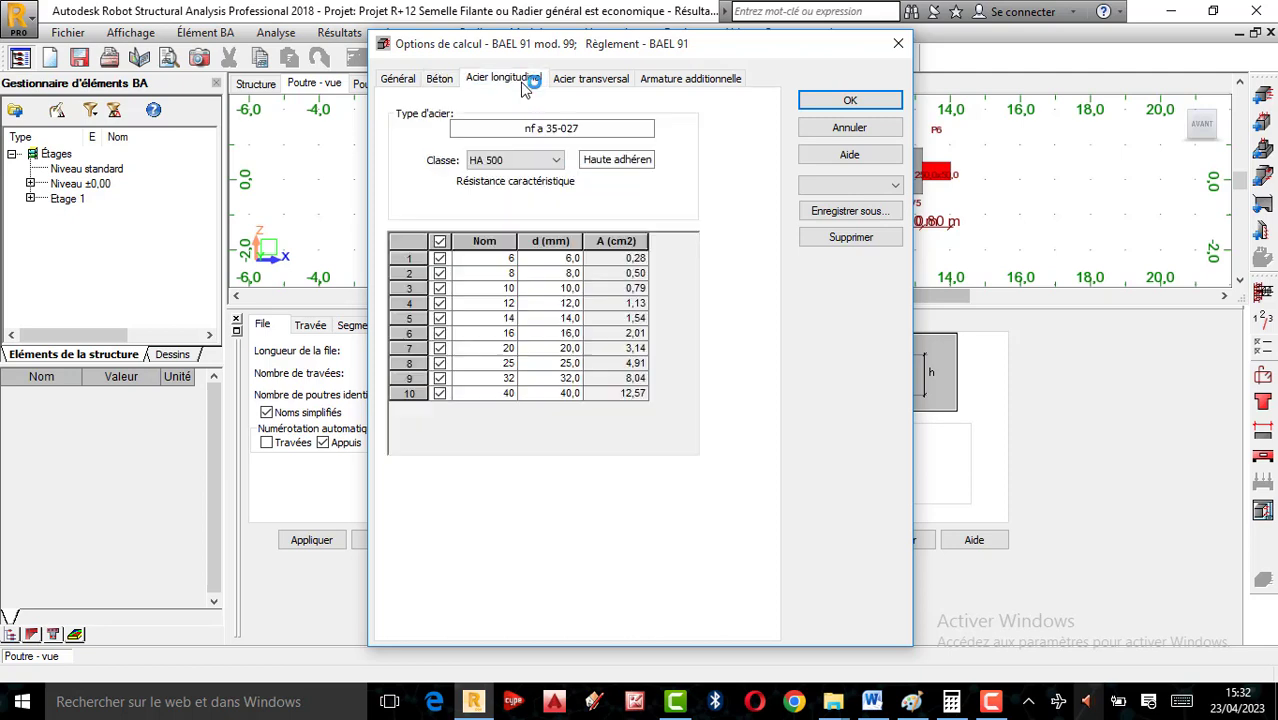
pyautogui.click(557, 161)
pyautogui.click(505, 175)
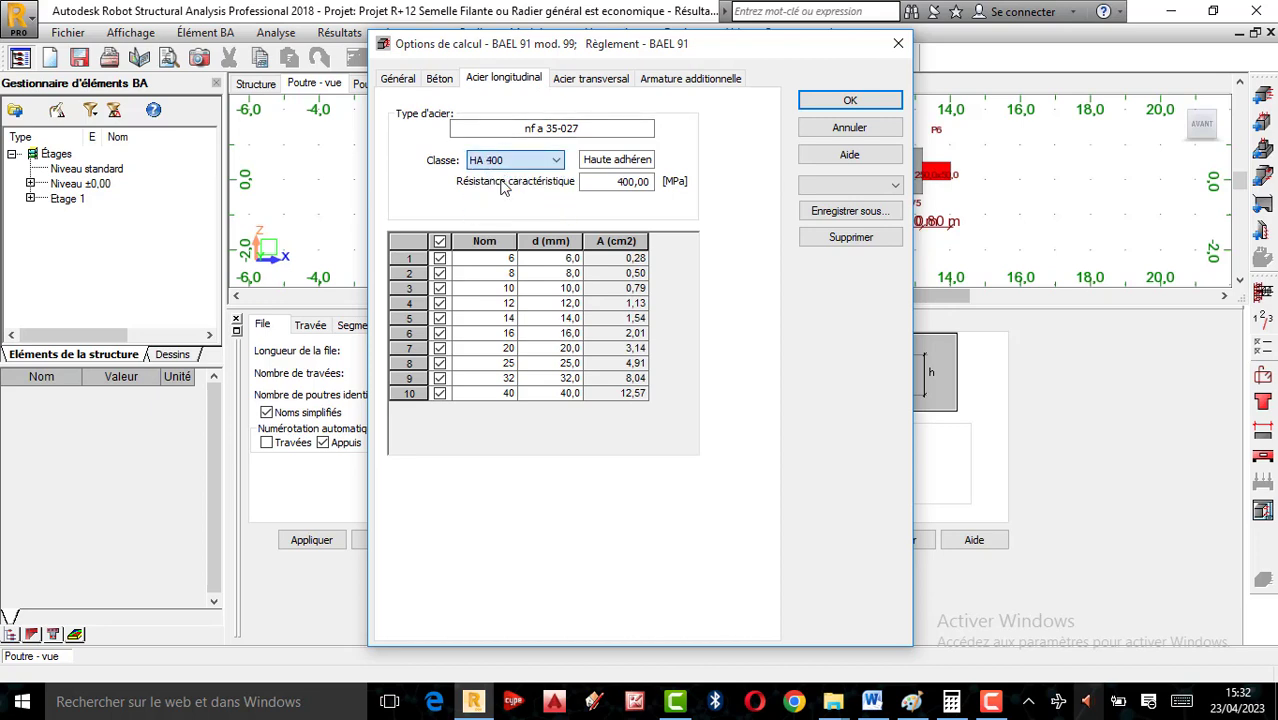
pyautogui.click(440, 258)
pyautogui.click(440, 273)
pyautogui.click(440, 288)
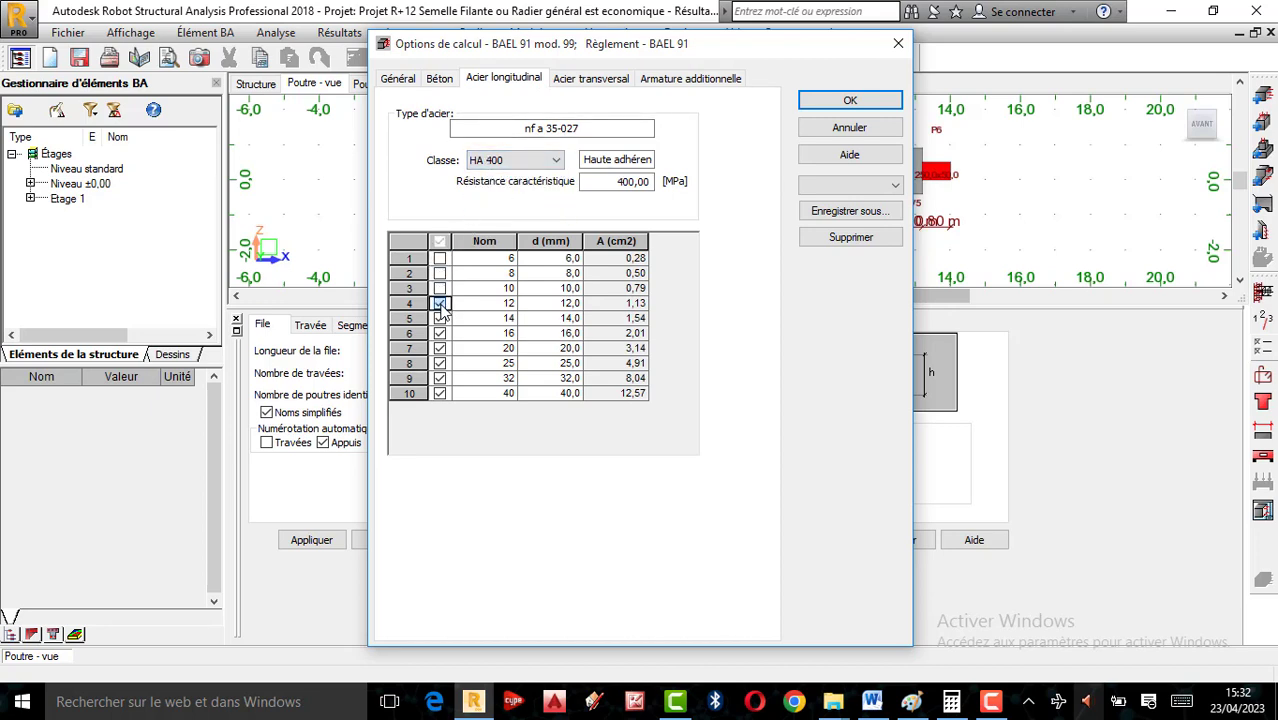
# Step: Set the additional reinforcement to HA 400, exclude its 6, 8 and 10 mm bars, and confirm the calculation options
pyautogui.click(656, 80)
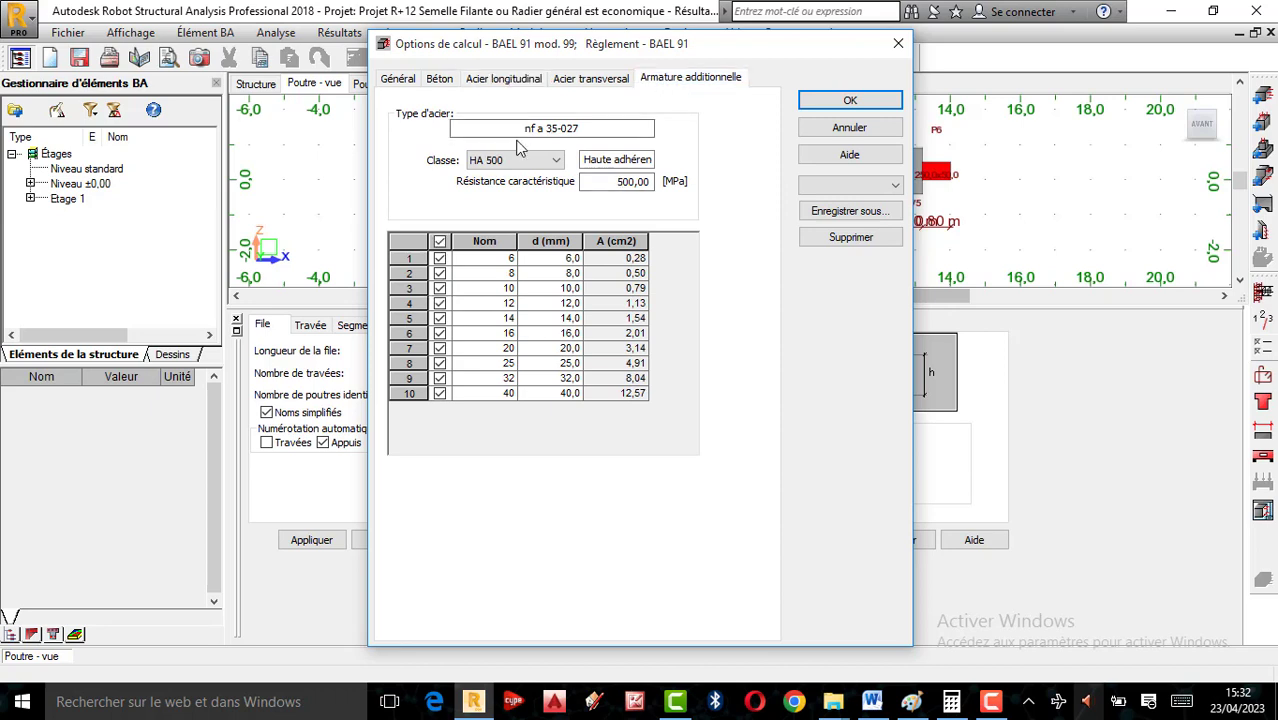
pyautogui.click(521, 160)
pyautogui.click(505, 175)
pyautogui.click(440, 258)
pyautogui.click(440, 273)
pyautogui.click(440, 288)
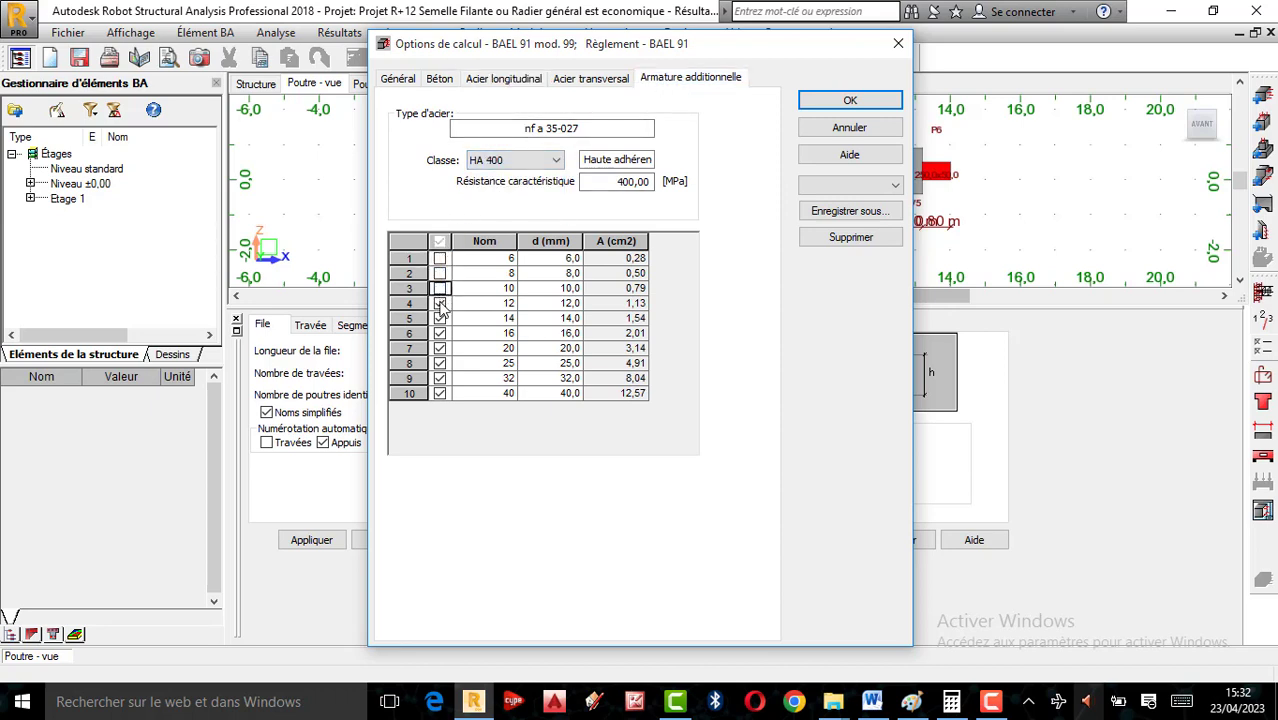
pyautogui.click(842, 101)
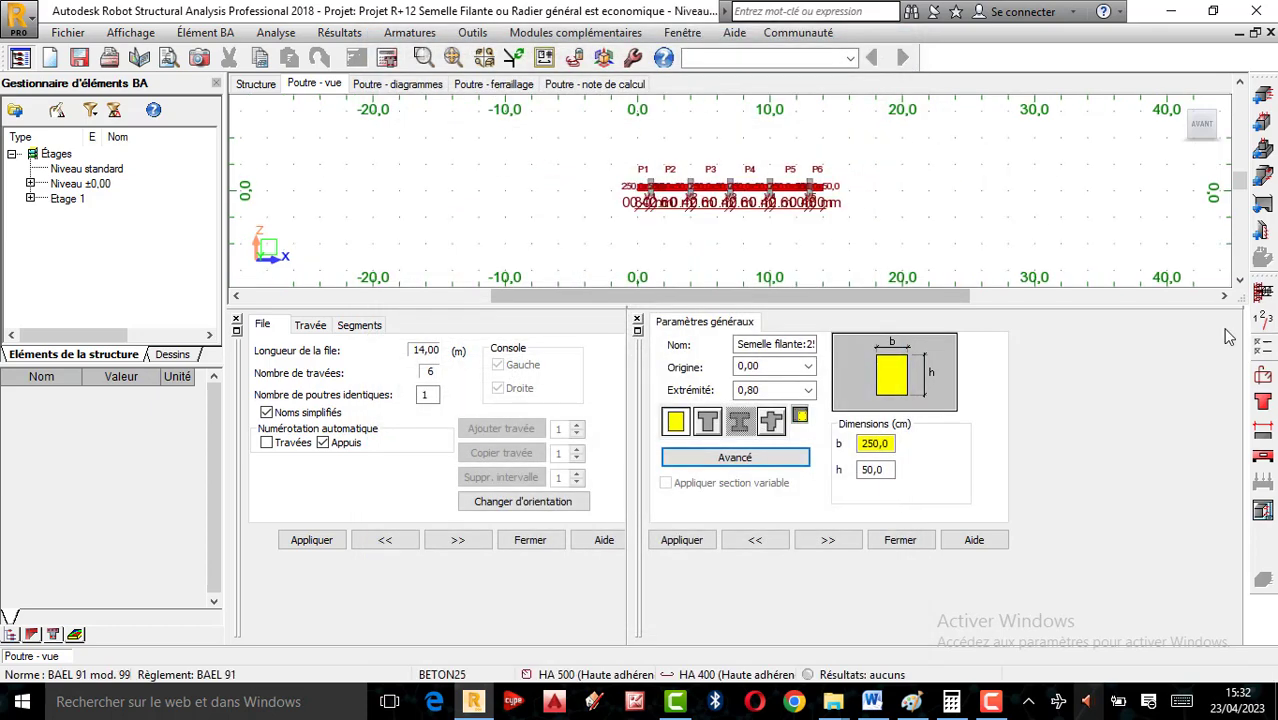
# Step: In the reinforcement layout, enable bent-up bottom and top bars and accept the automatic anchorage of the bottom steel
pyautogui.click(1263, 376)
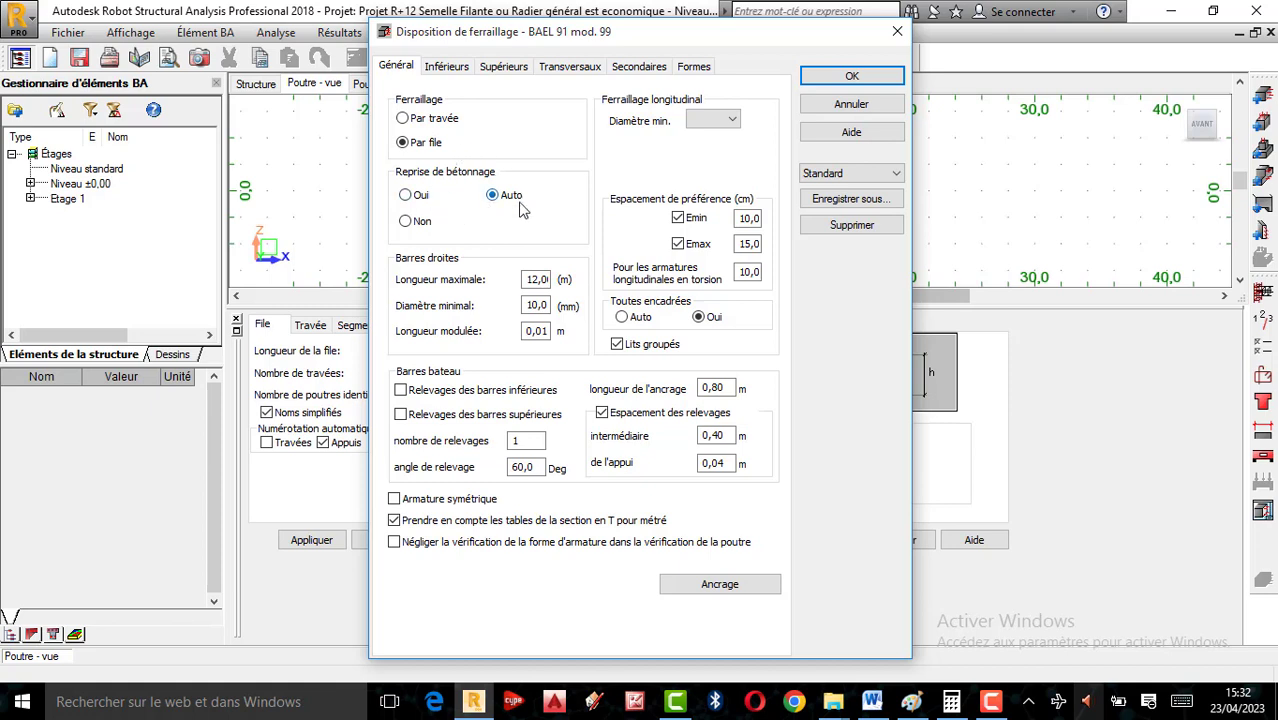
pyautogui.click(400, 390)
pyautogui.click(401, 415)
pyautogui.click(743, 585)
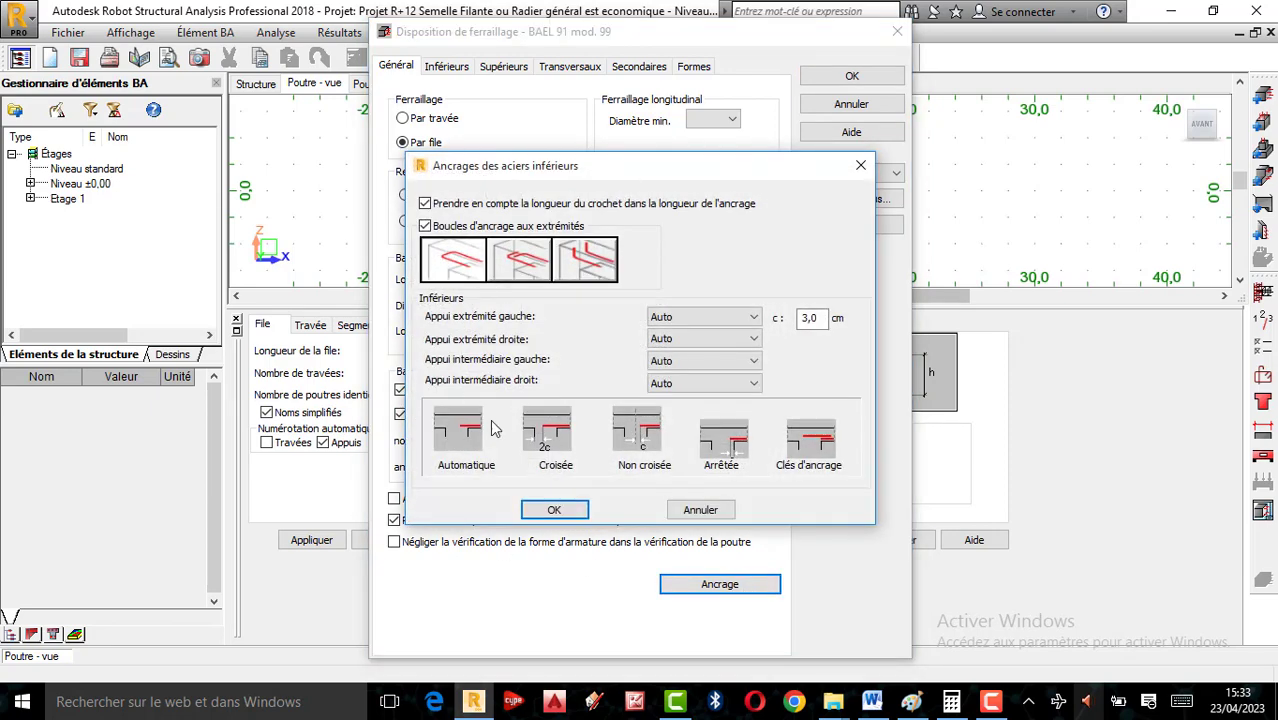
pyautogui.click(555, 509)
# Step: Set the maximum number of layers to 3 for both the bottom and top bars
pyautogui.click(446, 66)
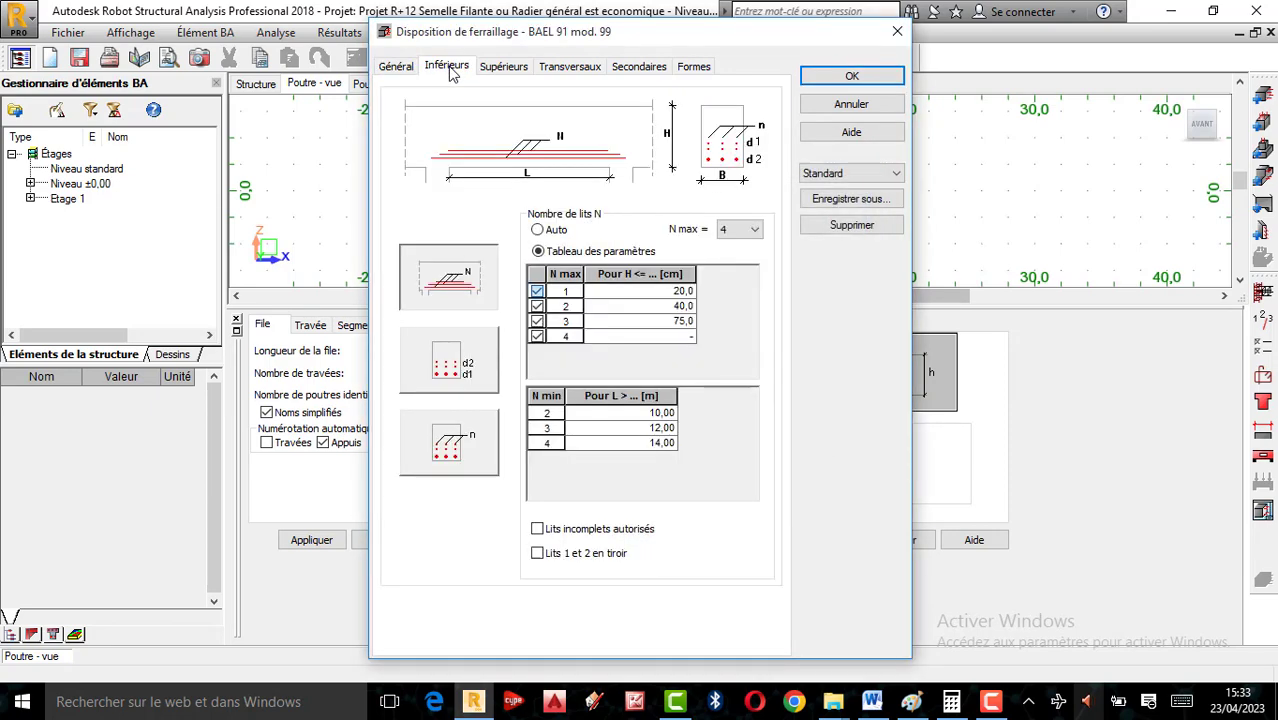
pyautogui.click(754, 230)
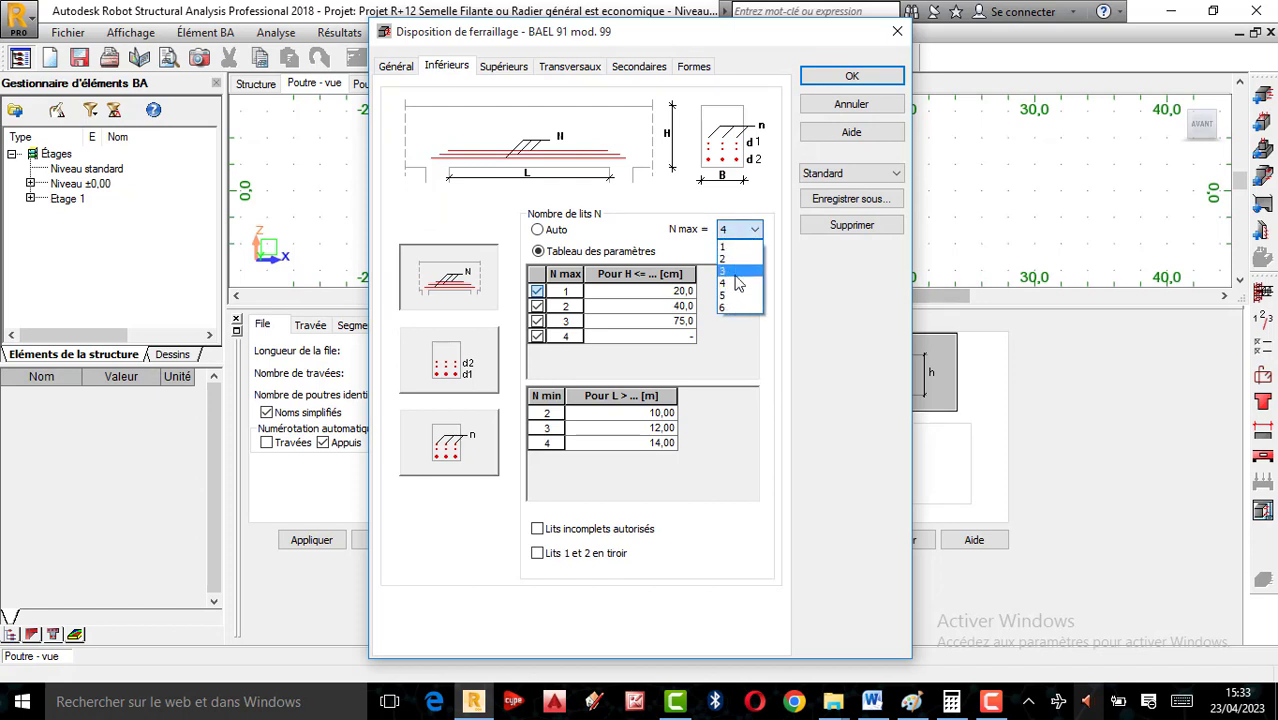
pyautogui.click(736, 274)
pyautogui.click(503, 66)
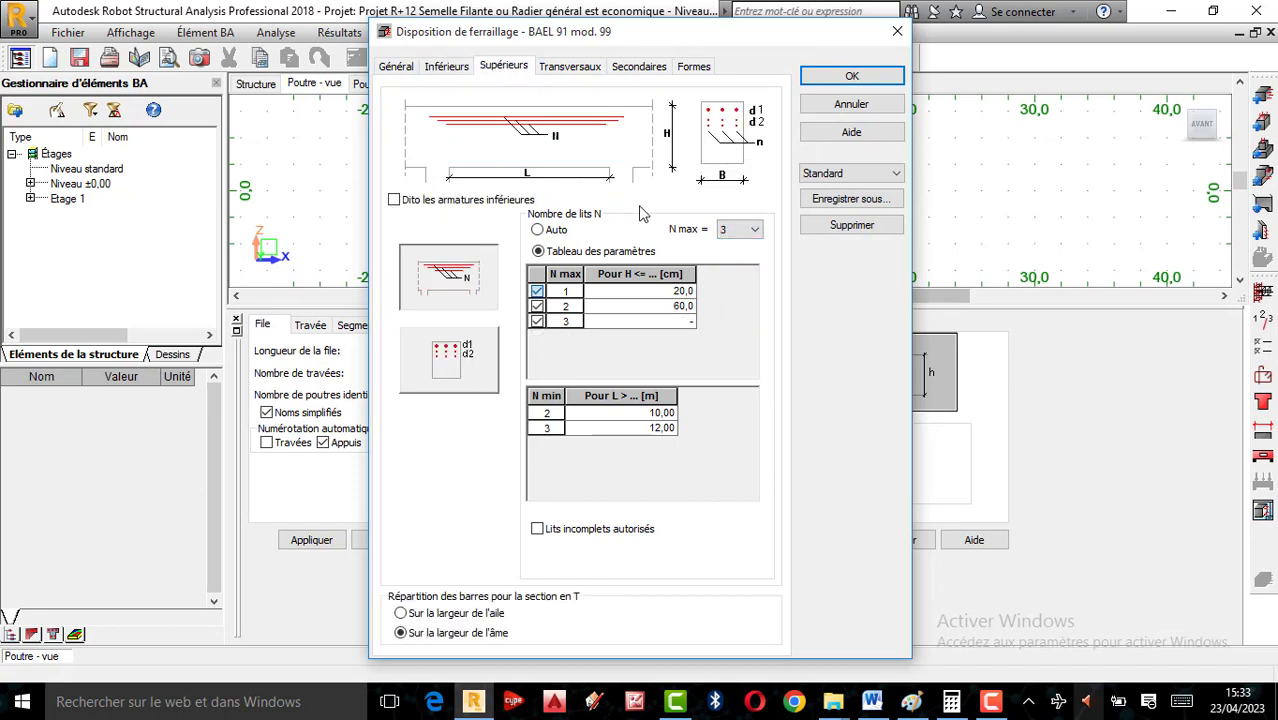
pyautogui.click(743, 232)
pyautogui.click(724, 275)
# Step: Enable transverse reinforcement over reinforced concrete supports with a width of at least 0,40 m
pyautogui.click(573, 70)
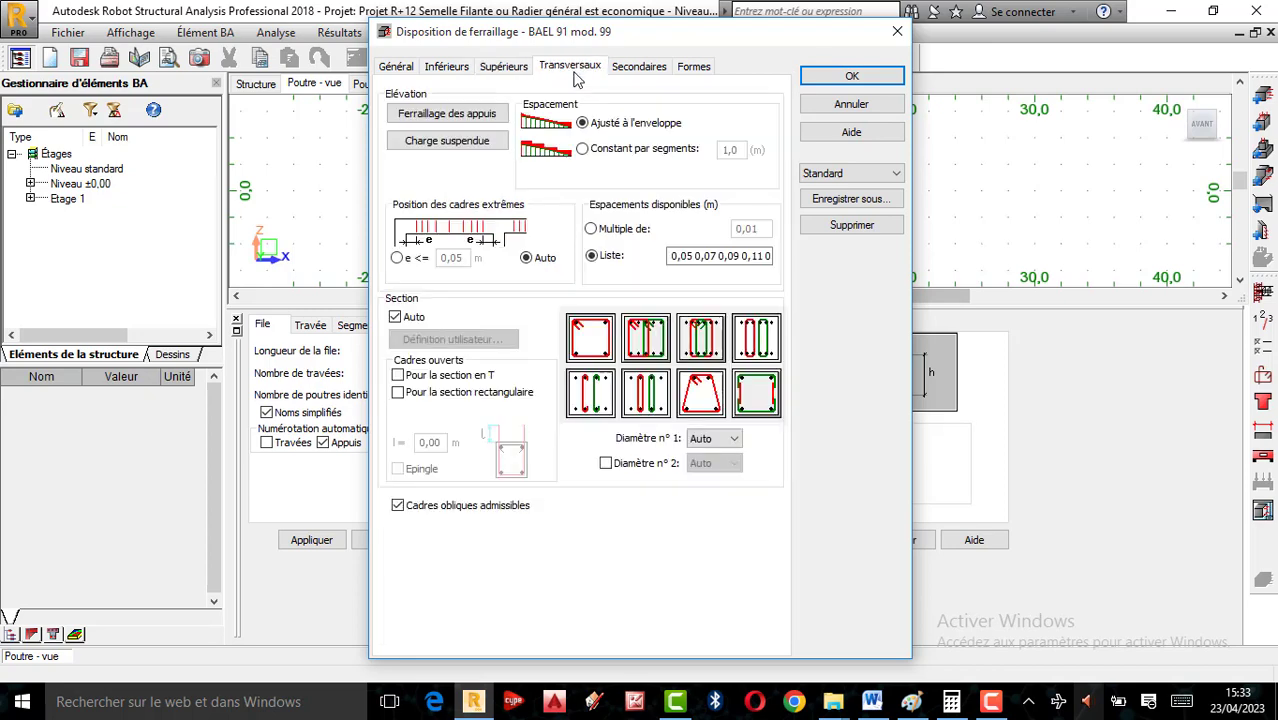
pyautogui.click(440, 115)
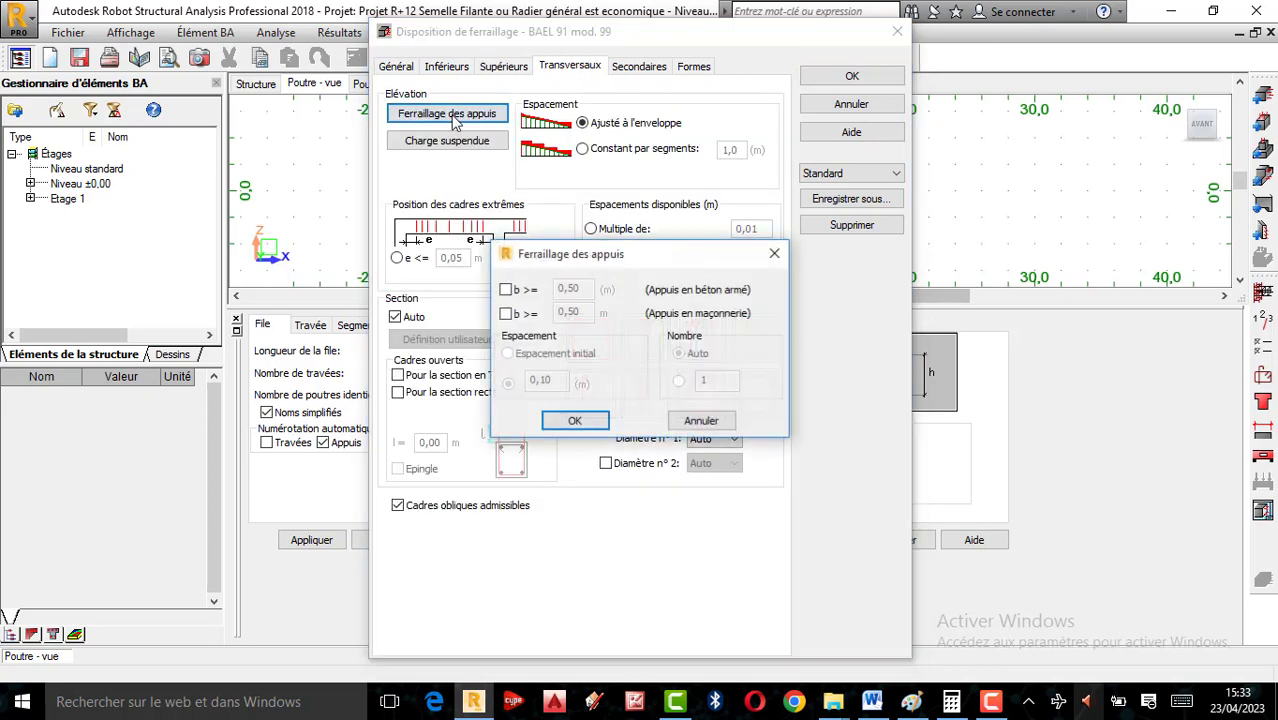
pyautogui.click(505, 289)
pyautogui.doubleClick(590, 288)
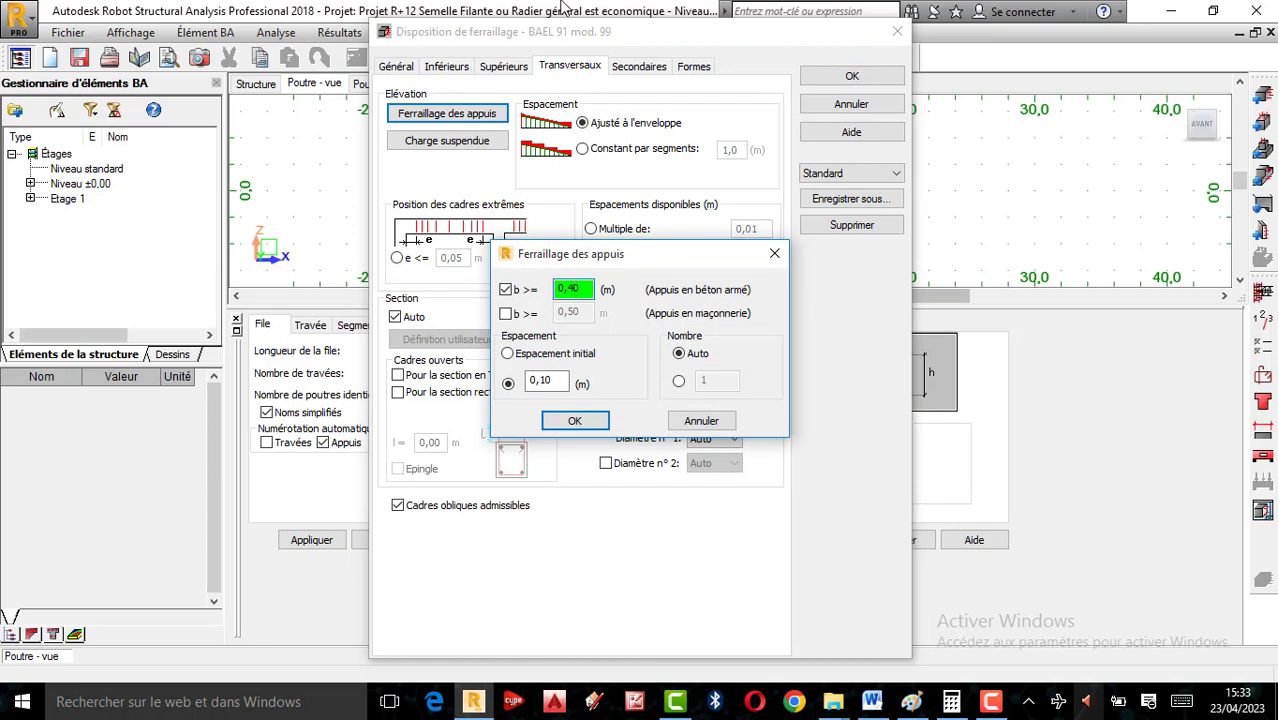
pyautogui.write('0,40')
pyautogui.click(575, 420)
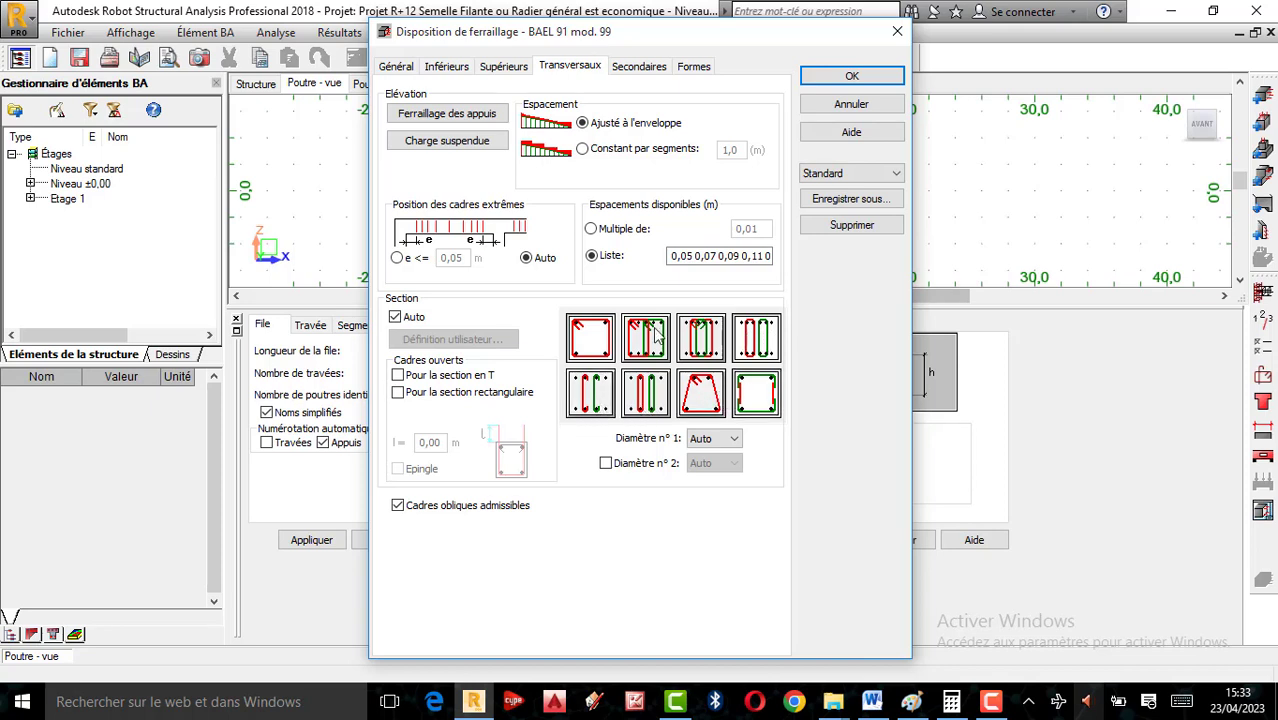
# Step: Include the assembly bars in the calculations with Auto diameter and enable pins against the thrust for the main reinforcement's anchorage
pyautogui.click(640, 70)
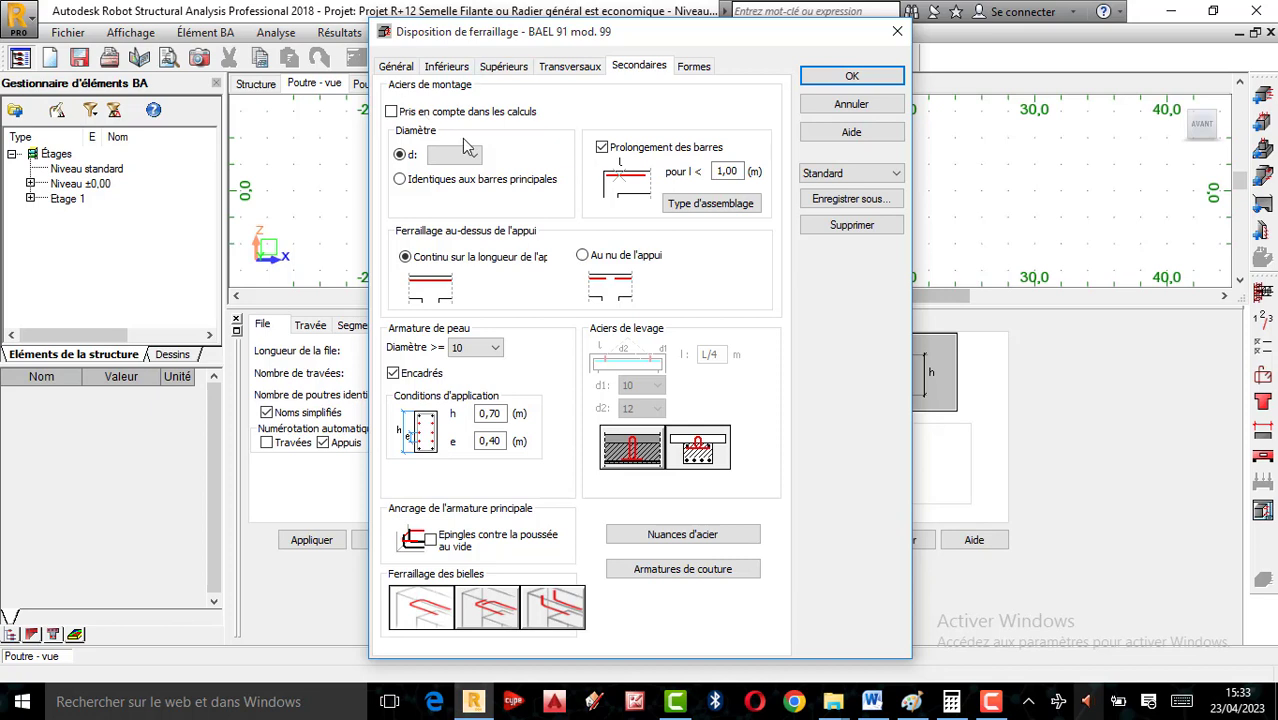
pyautogui.click(391, 112)
pyautogui.click(452, 156)
pyautogui.click(449, 174)
pyautogui.click(430, 538)
# Step: Accept the default steel grades and stitching reinforcement settings for the secondary reinforcement
pyautogui.click(672, 537)
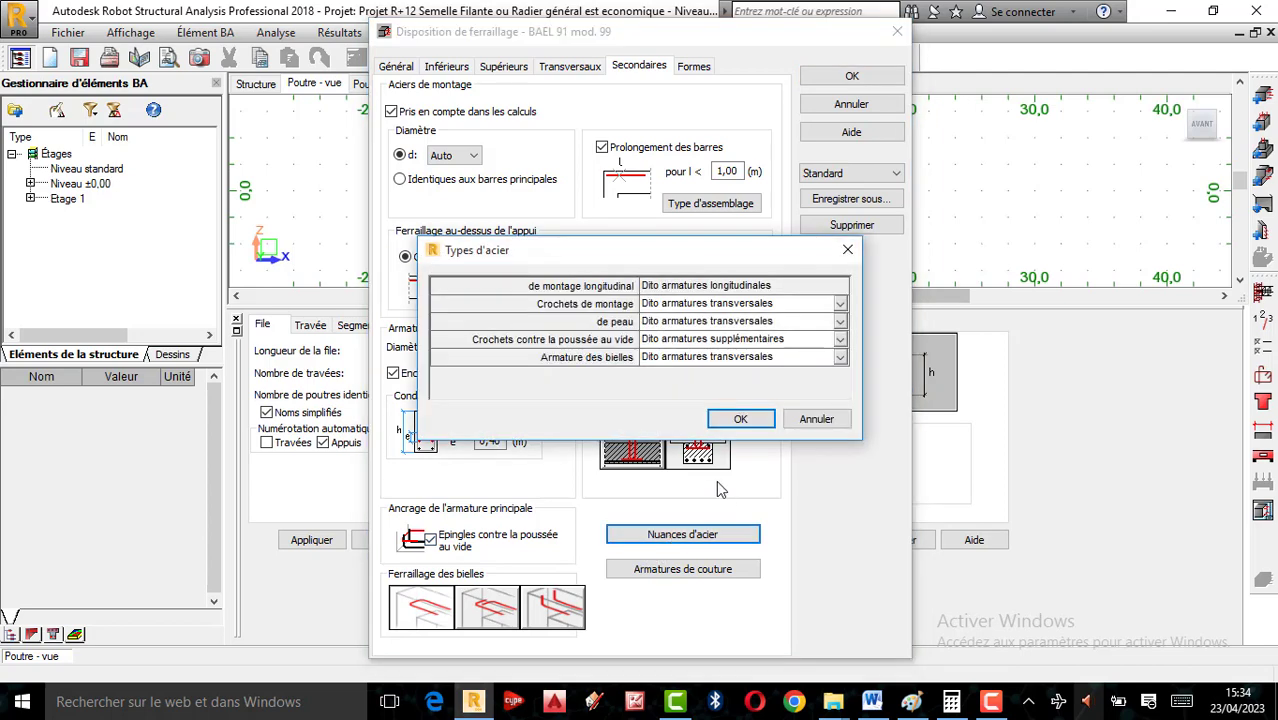
pyautogui.click(741, 421)
pyautogui.click(688, 569)
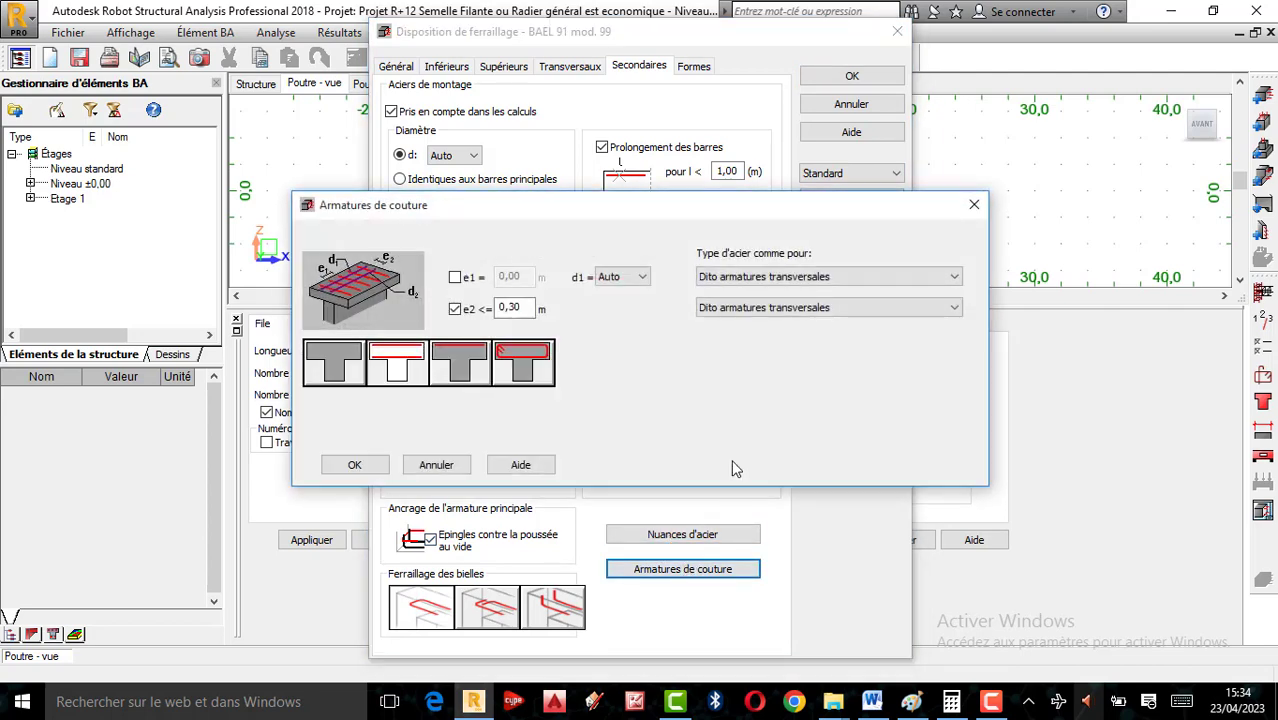
pyautogui.click(348, 464)
# Step: In the bar shapes, set the minimum hook base length to 10 cm and disable hooks only where necessary
pyautogui.click(700, 66)
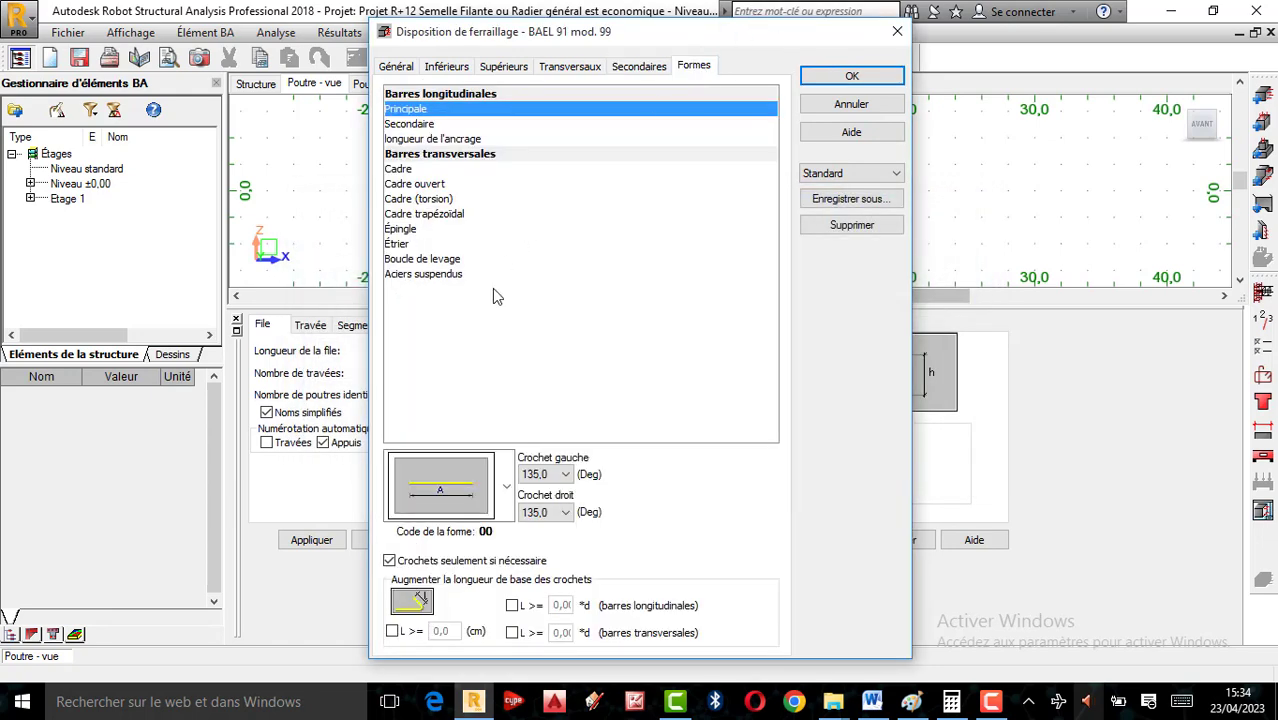
pyautogui.click(393, 632)
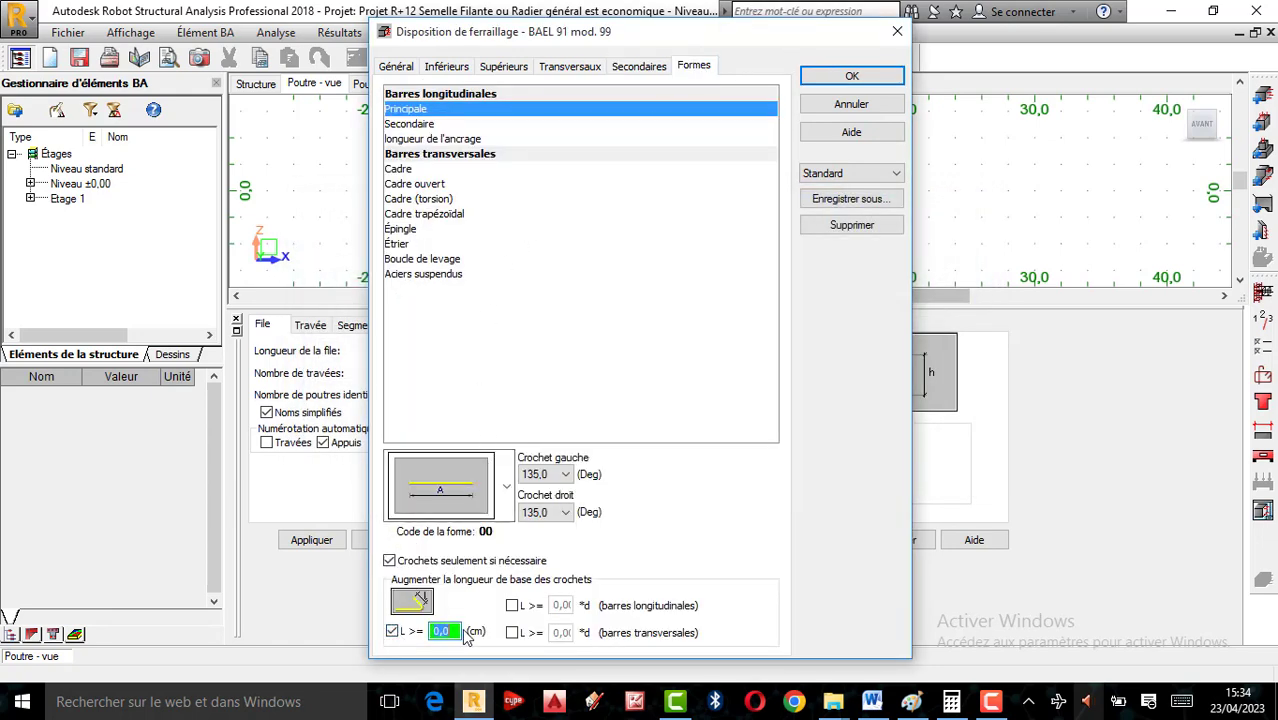
pyautogui.click(389, 561)
pyautogui.click(456, 632)
pyautogui.write('10')
# Step: Set the left and right hooks of the main longitudinal bars to 90 degrees and confirm the reinforcement layout
pyautogui.click(566, 474)
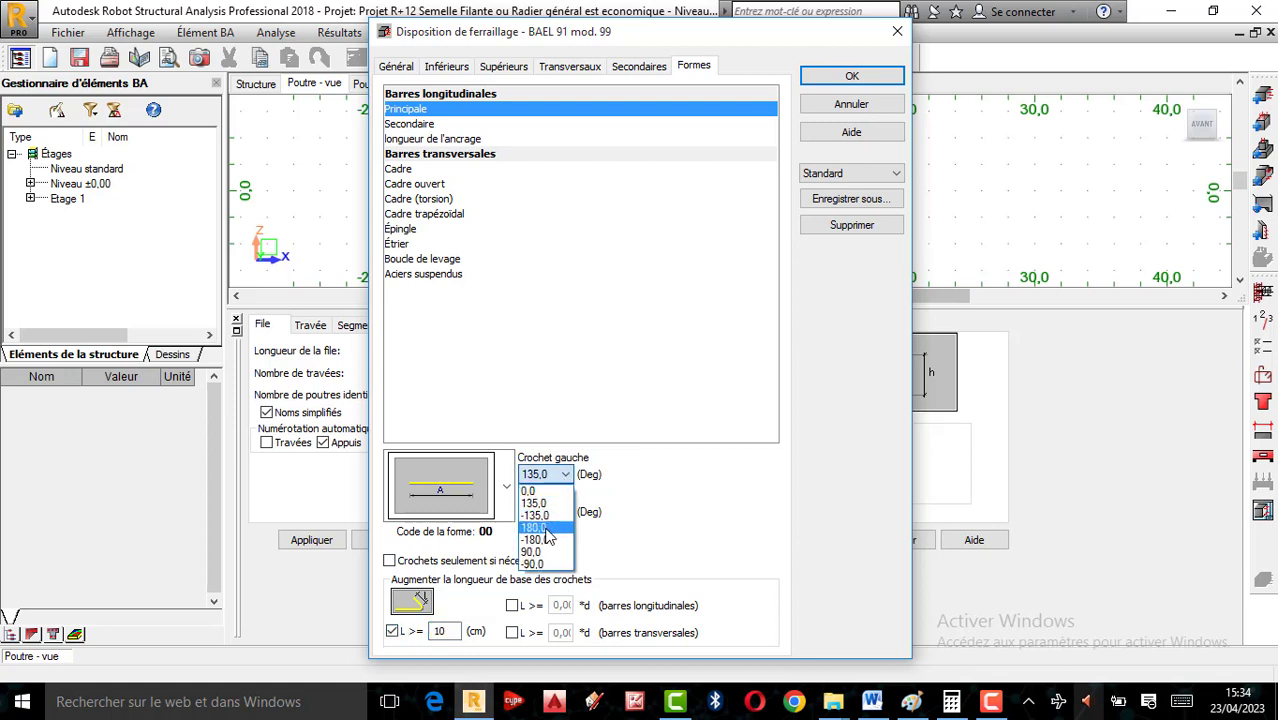
pyautogui.click(535, 552)
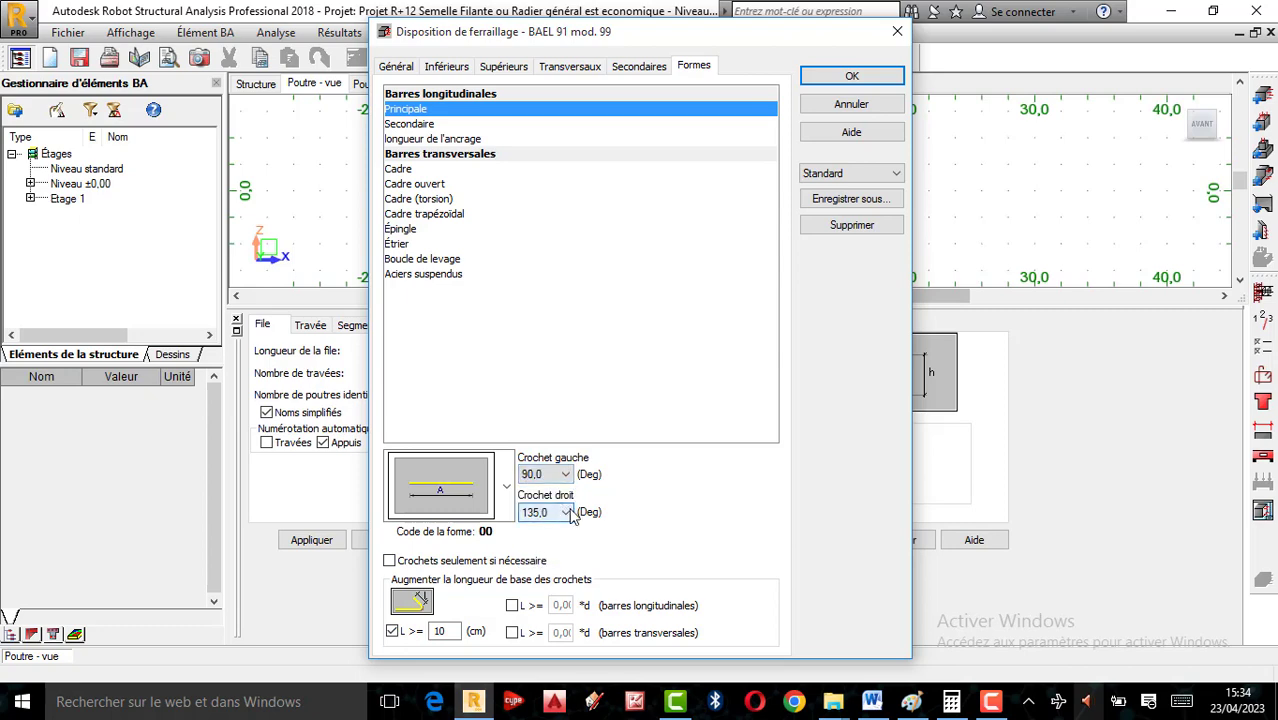
pyautogui.click(548, 512)
pyautogui.click(538, 591)
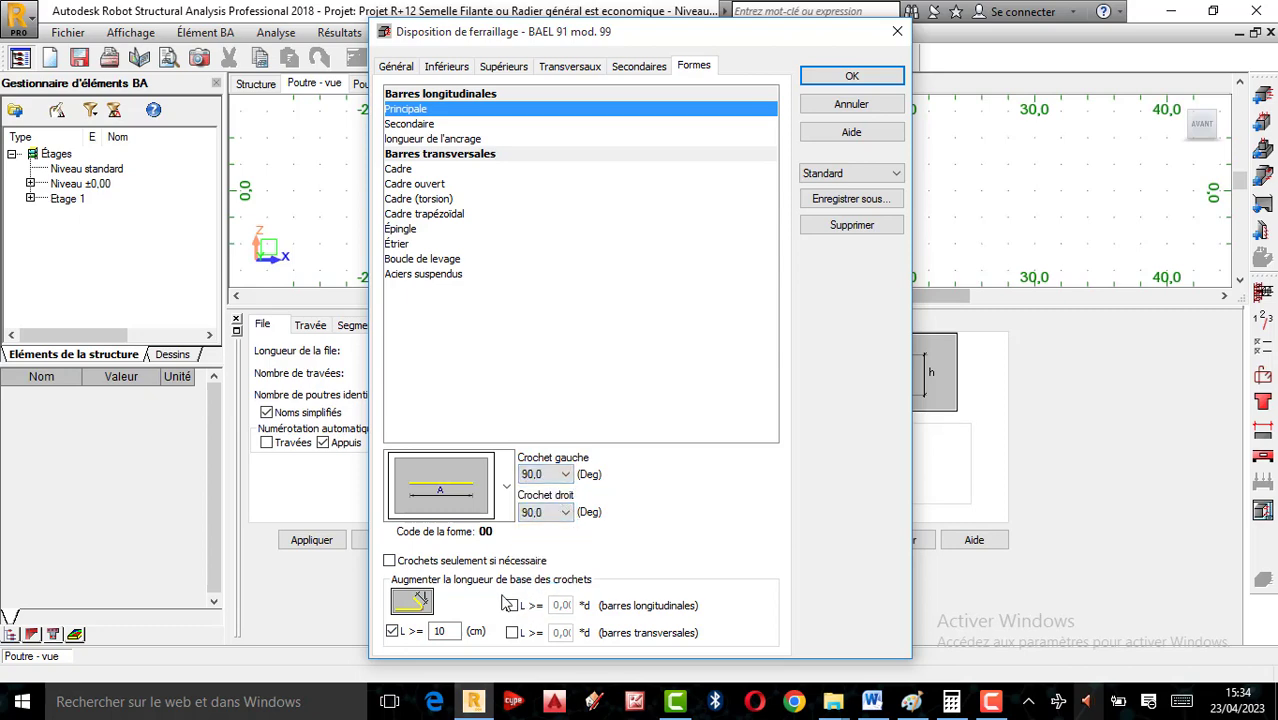
pyautogui.click(851, 78)
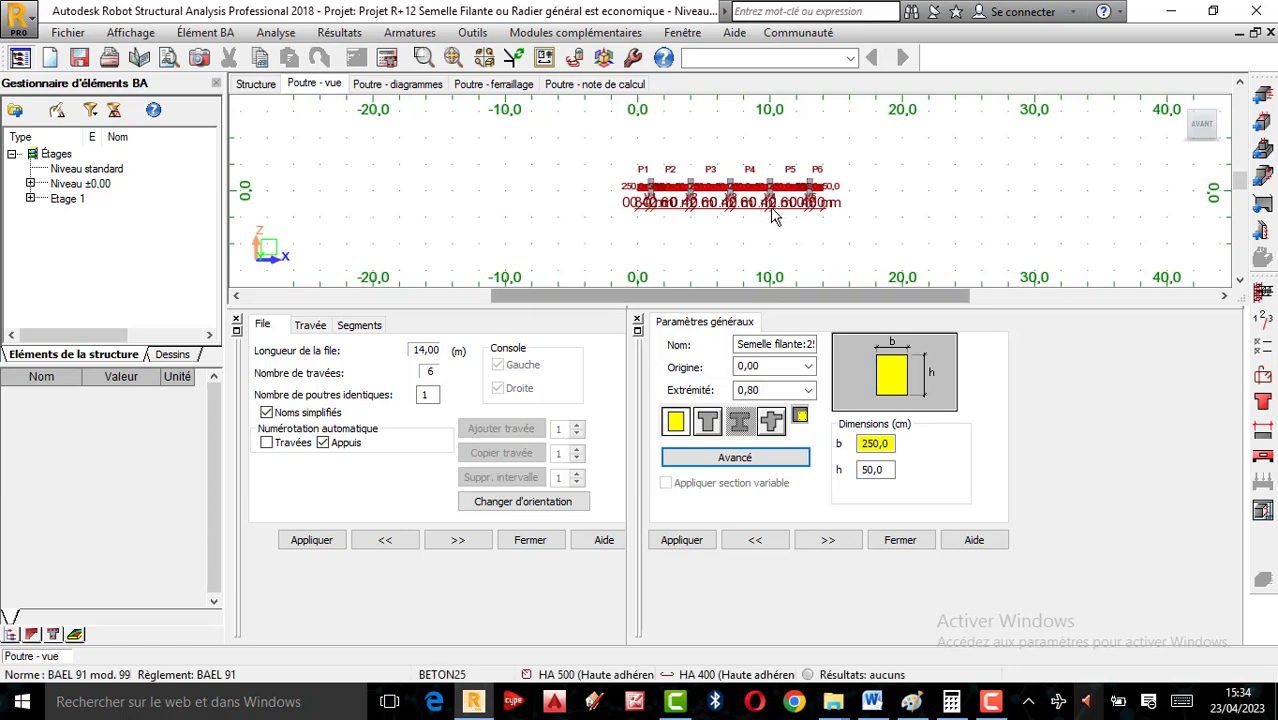
# Step: In the drawing parameters, include number and diameter, length, spacing and the longitudinal bars in section in the reinforcement description
pyautogui.scroll(2, 740, 205)
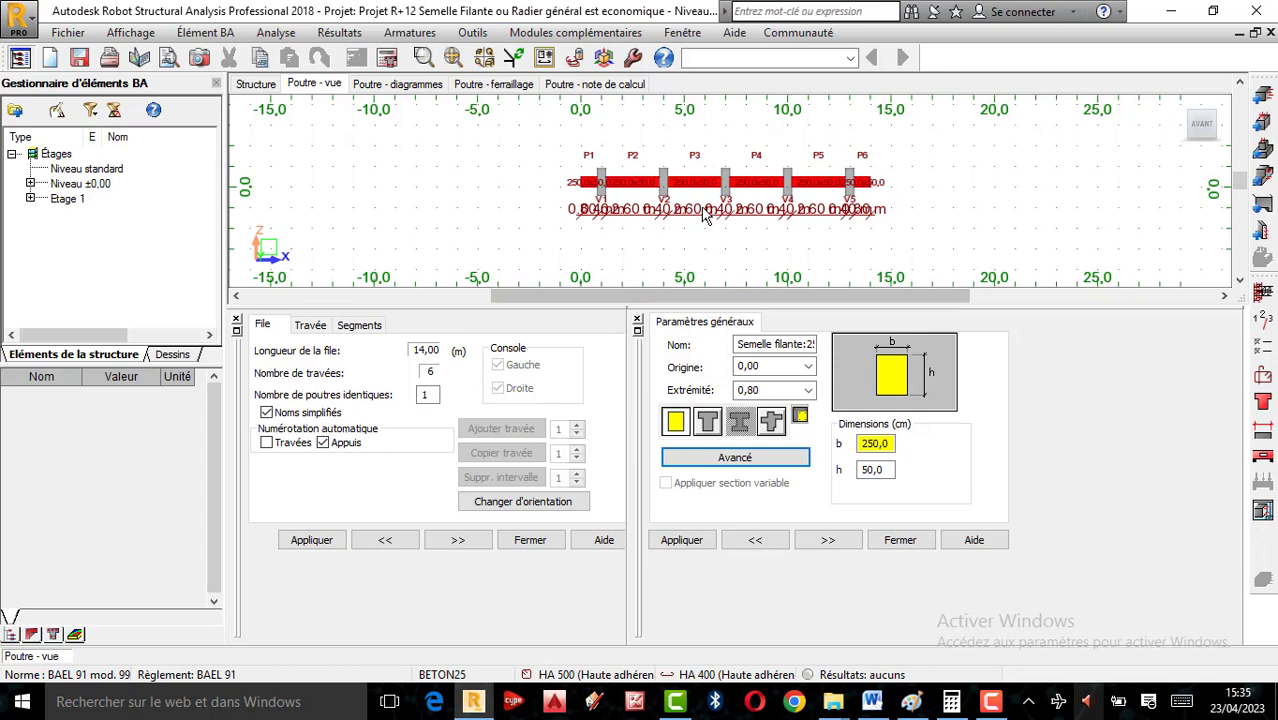
pyautogui.click(300, 35)
pyautogui.click(355, 238)
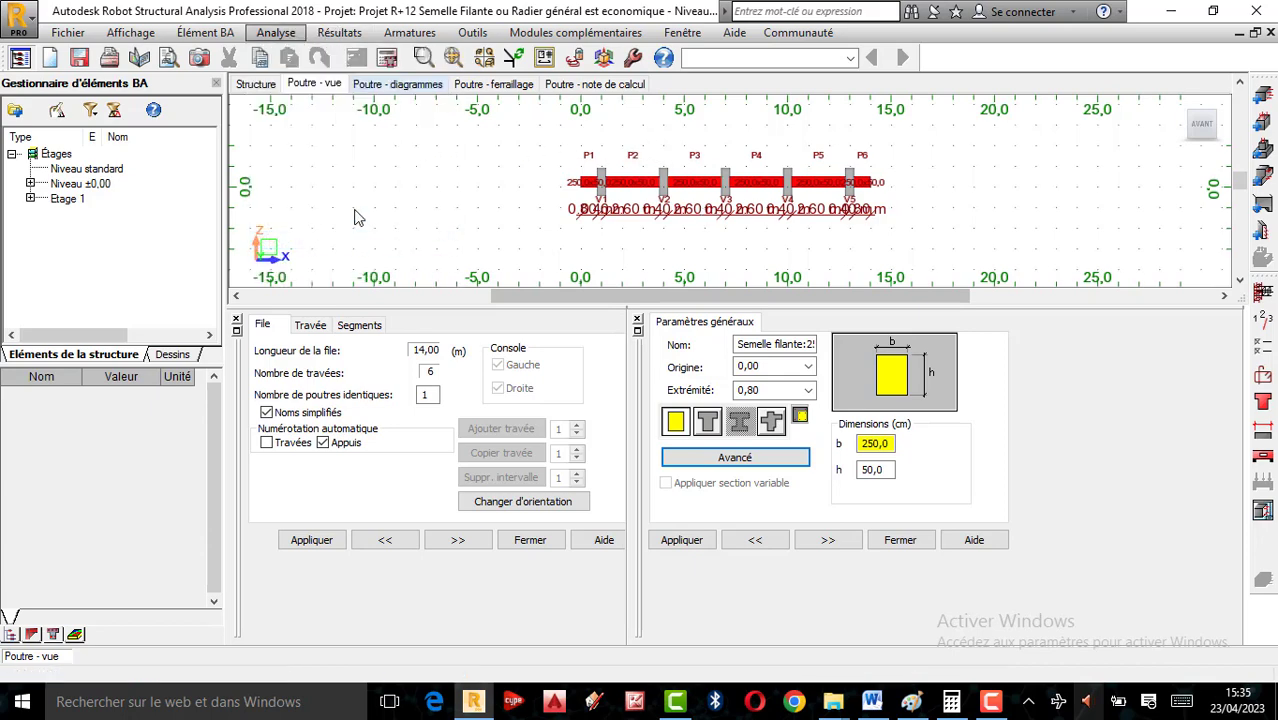
pyautogui.click(498, 155)
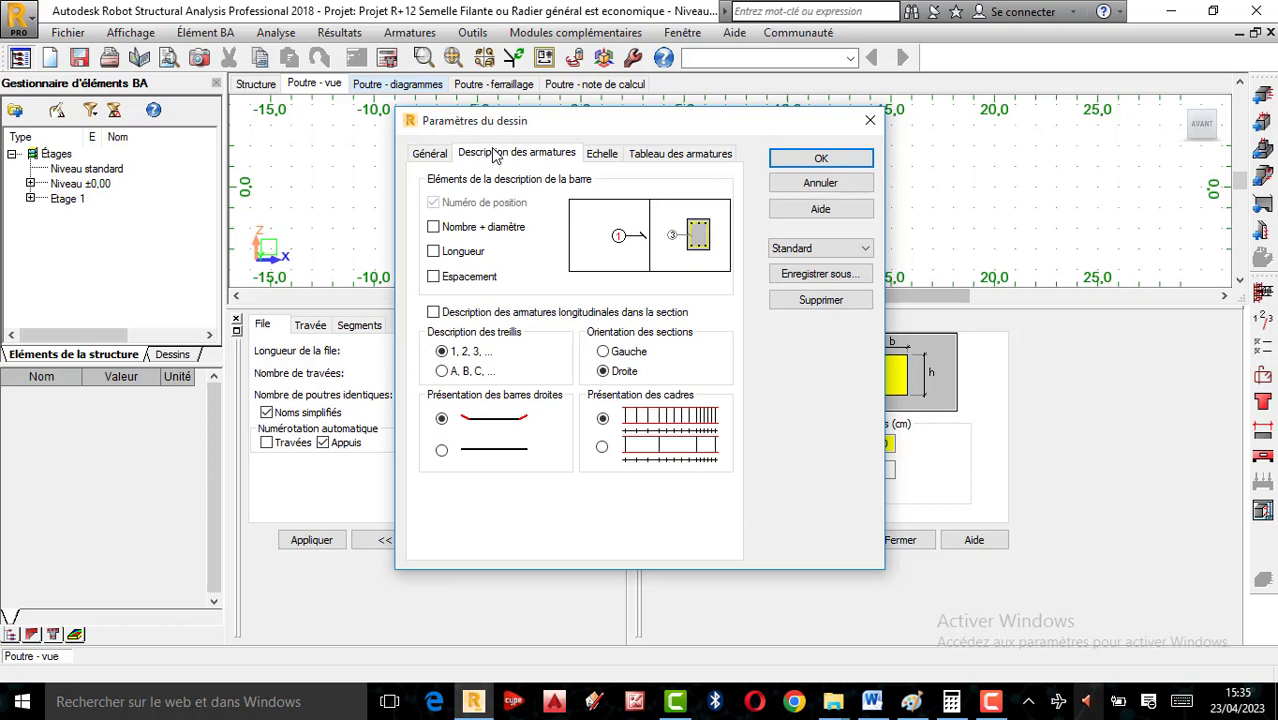
pyautogui.click(465, 233)
pyautogui.click(451, 252)
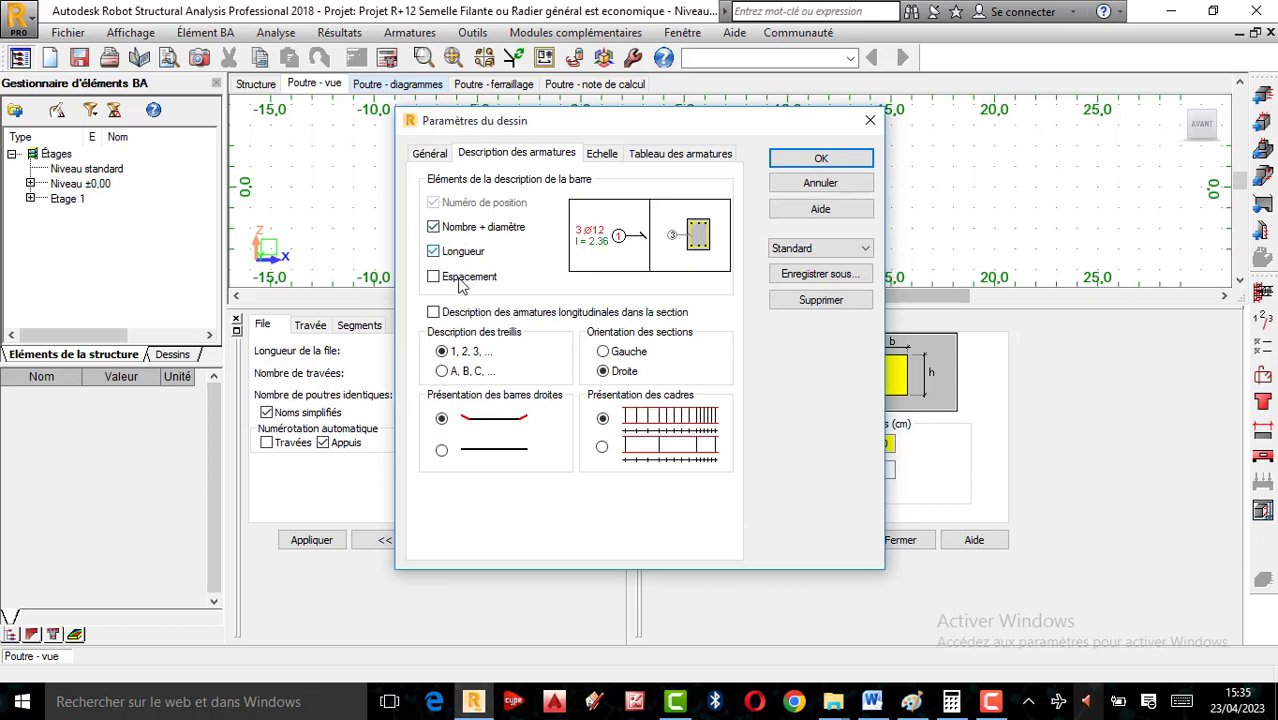
pyautogui.click(461, 283)
pyautogui.click(455, 312)
# Step: Add the number of pieces and the steel type to the reinforcement table and confirm the drawing parameters
pyautogui.click(656, 155)
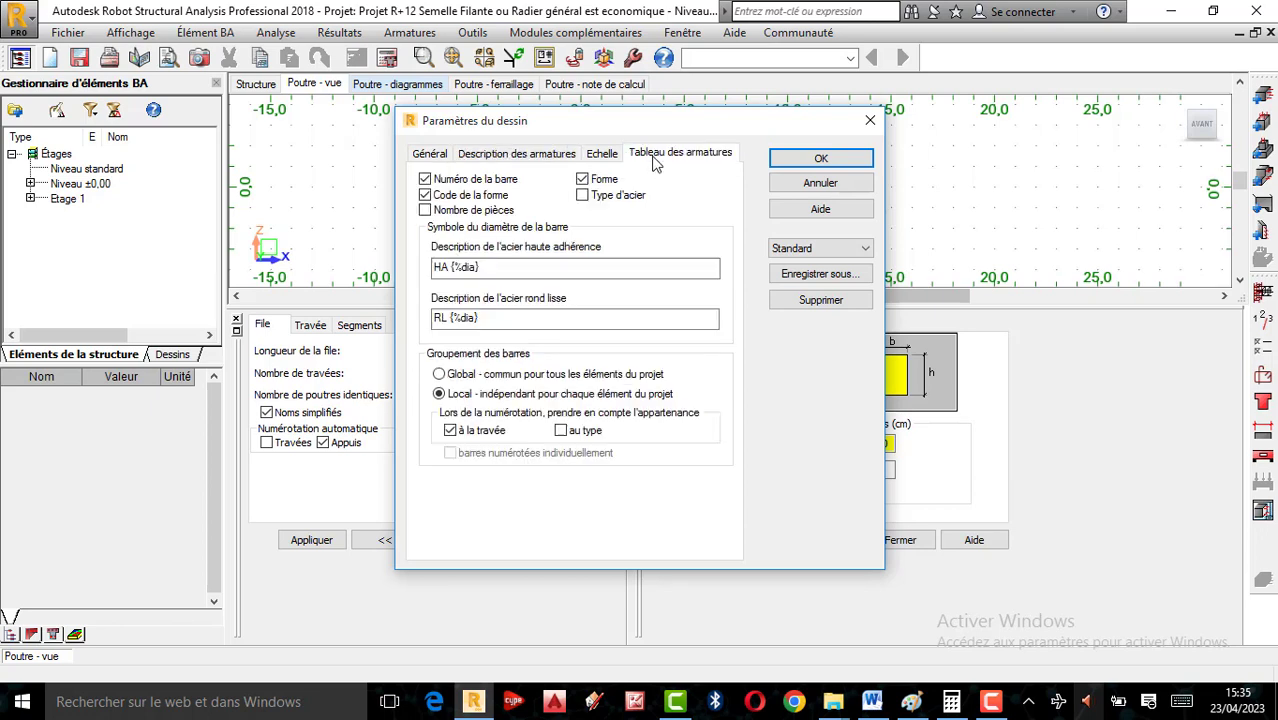
pyautogui.click(452, 211)
pyautogui.click(605, 196)
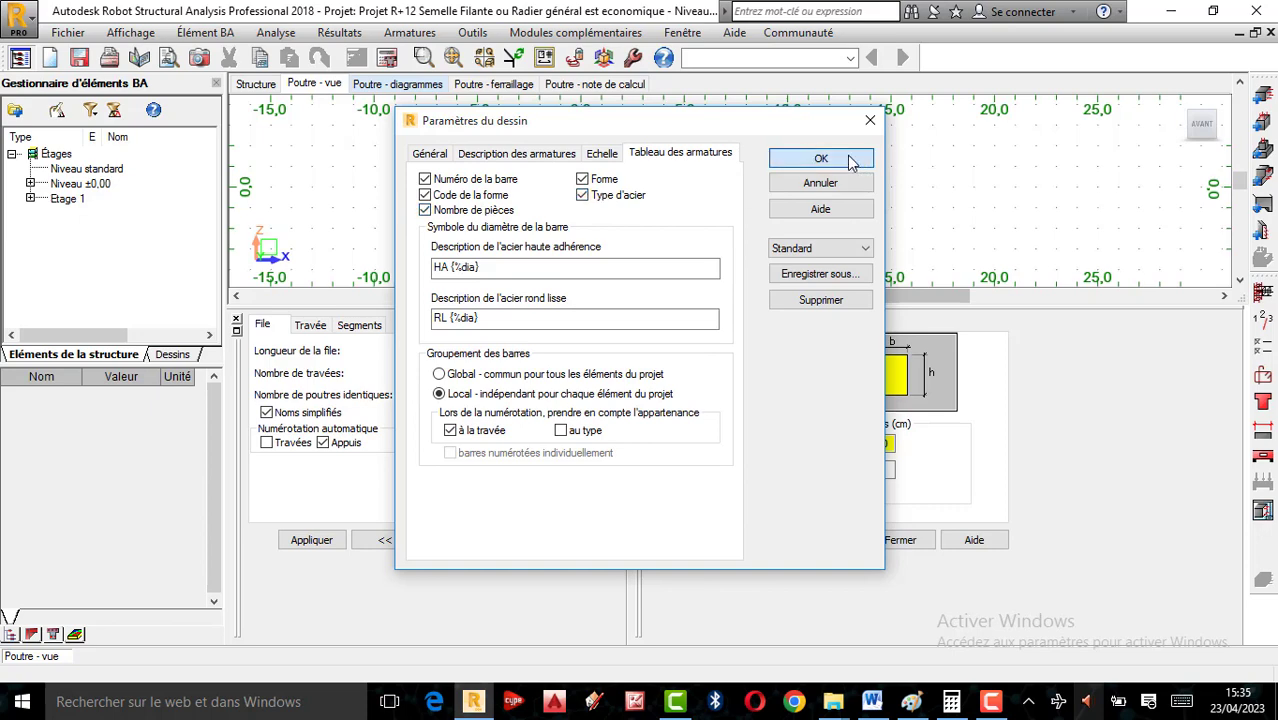
pyautogui.click(821, 160)
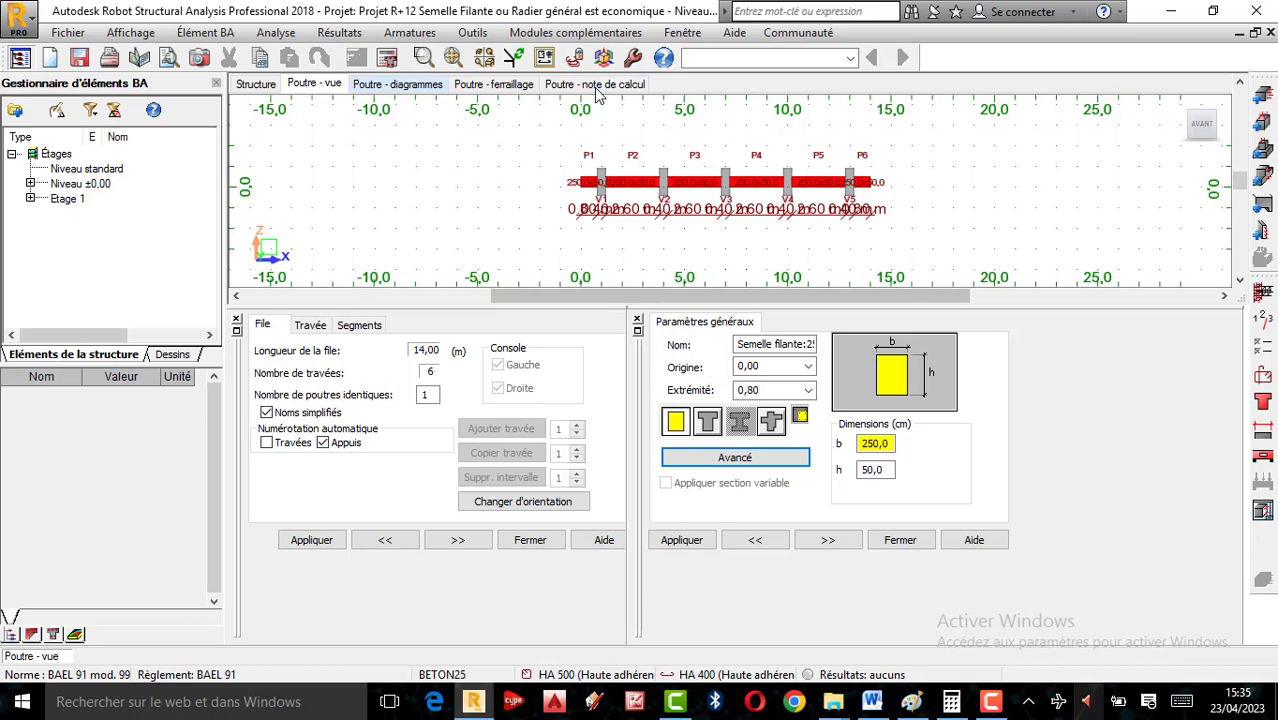
# Step: Calculate the strip footing beam with its execution drawings generated and dismiss the calculation error report
pyautogui.click(386, 58)
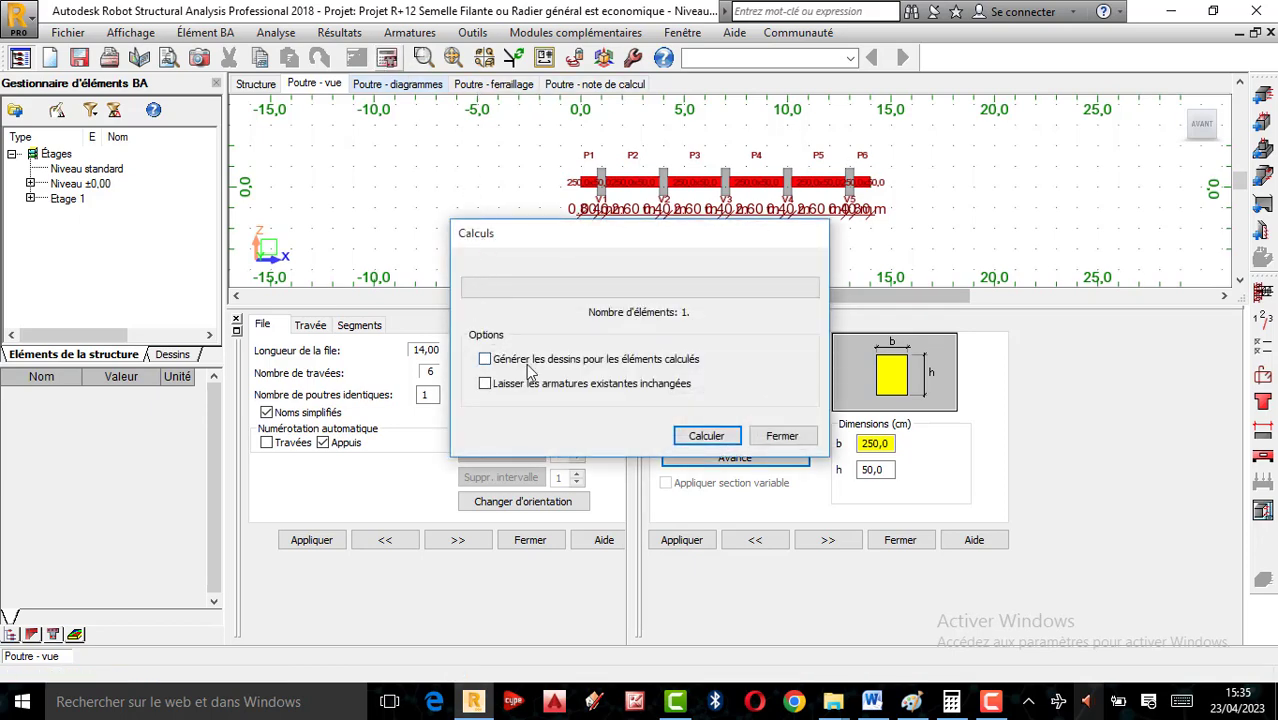
pyautogui.click(708, 437)
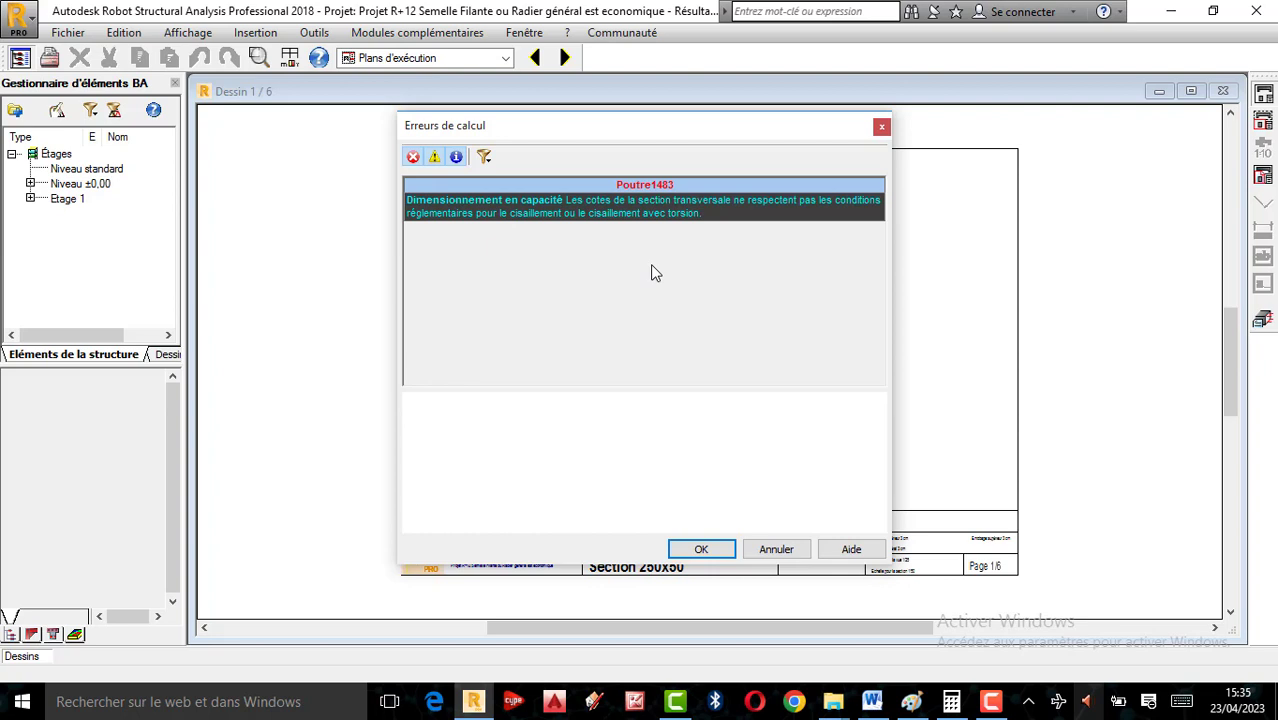
pyautogui.click(703, 549)
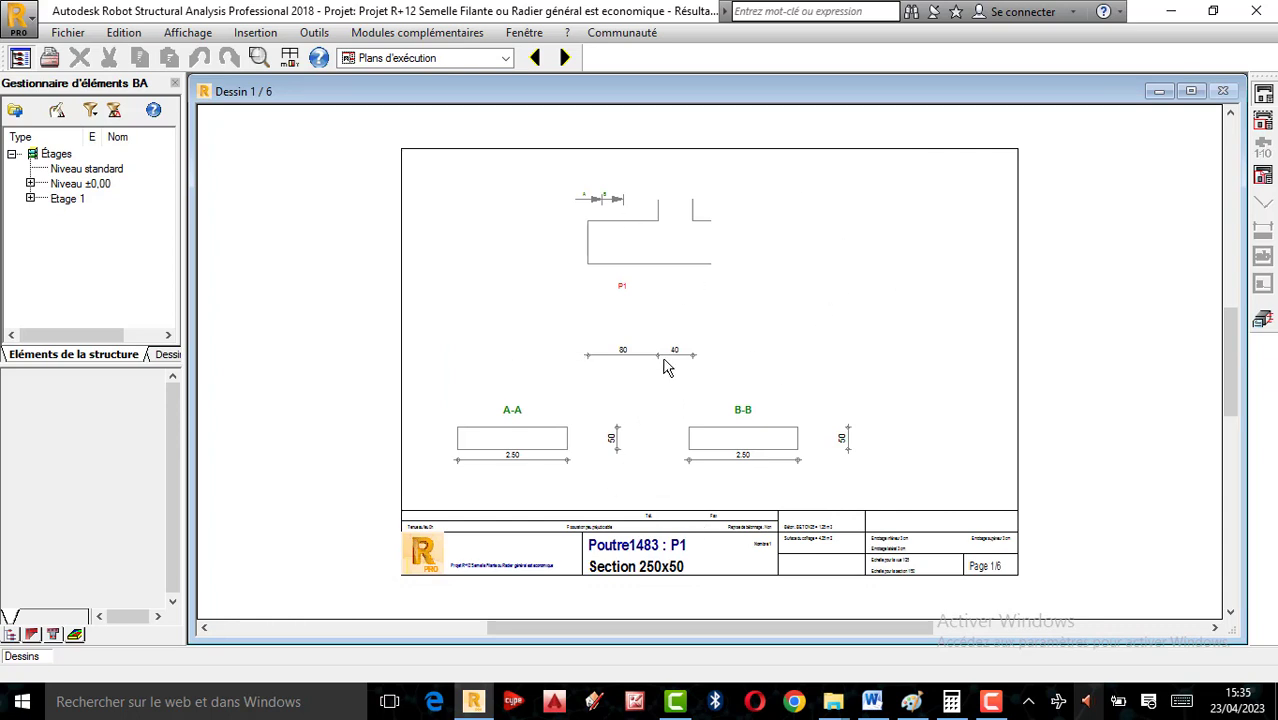
# Step: Examine the execution drawing of span P1, including its elevation, sections A-A and B-B and title block
pyautogui.scroll(2, 750, 490)
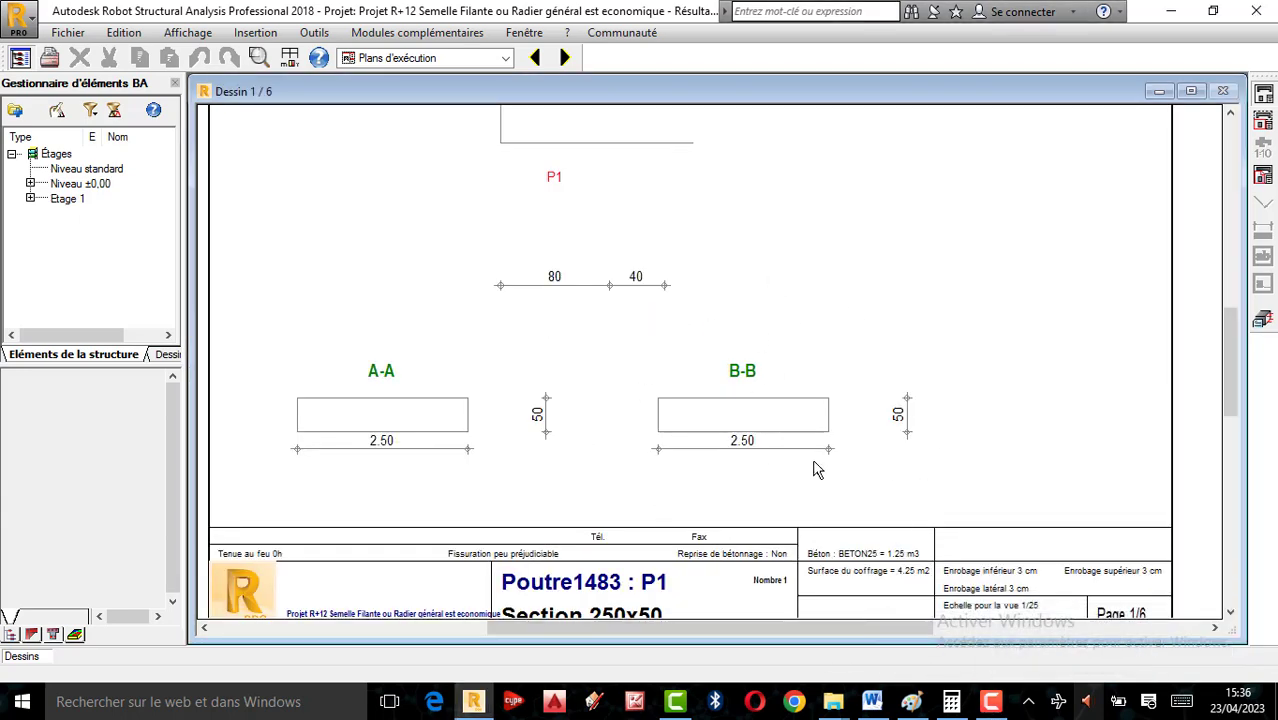
pyautogui.scroll(-3, 815, 478)
pyautogui.scroll(4, 672, 418)
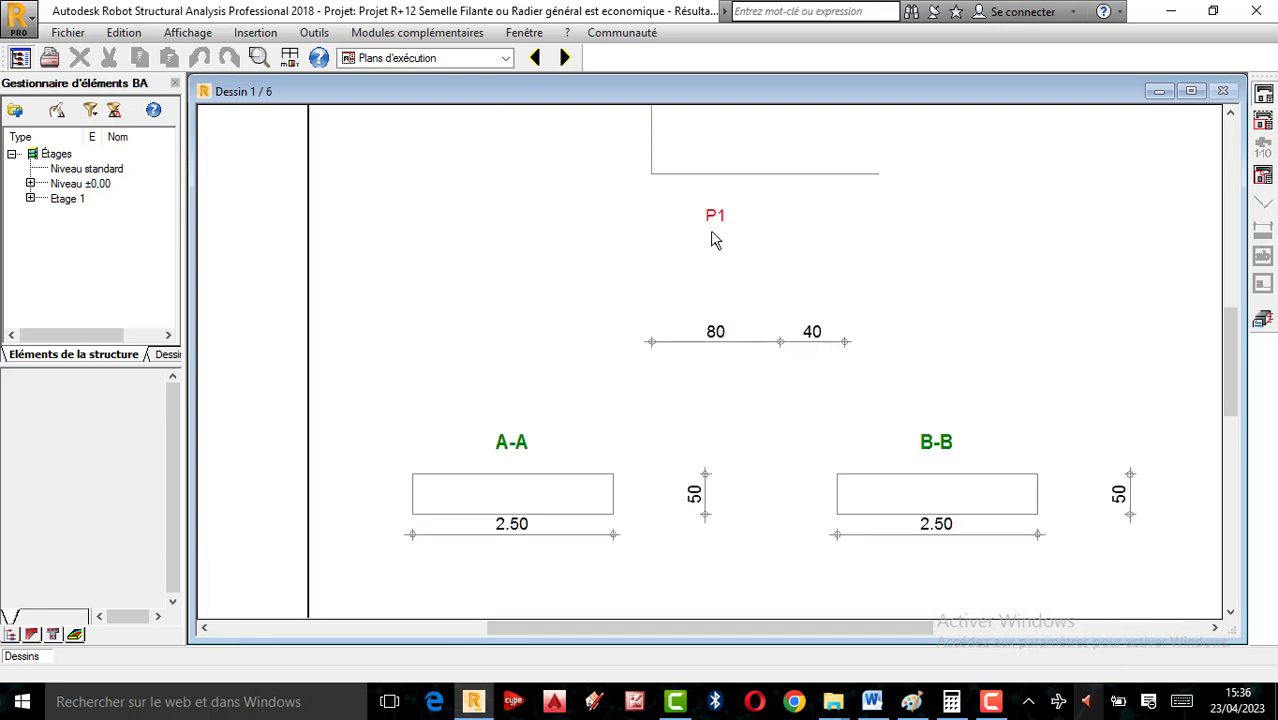
pyautogui.scroll(-2, 672, 253)
pyautogui.scroll(-2, 456, 392)
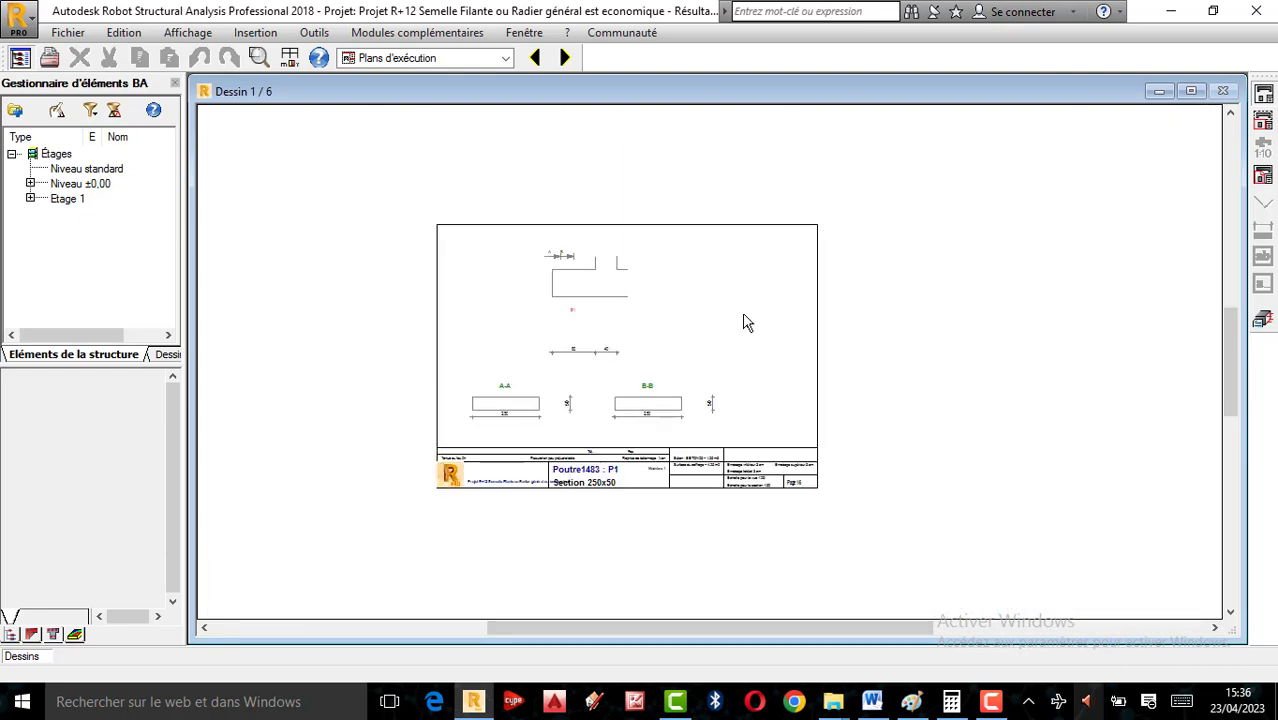
pyautogui.scroll(2, 588, 275)
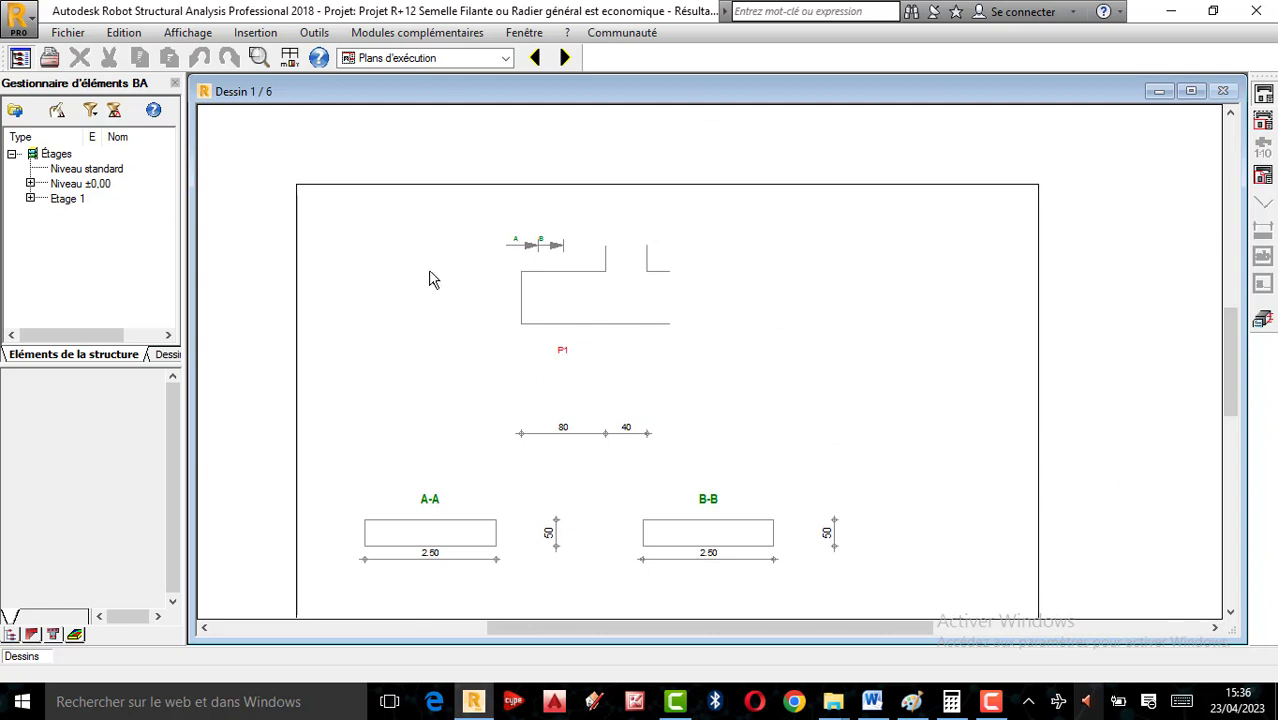
pyautogui.scroll(-1, 471, 220)
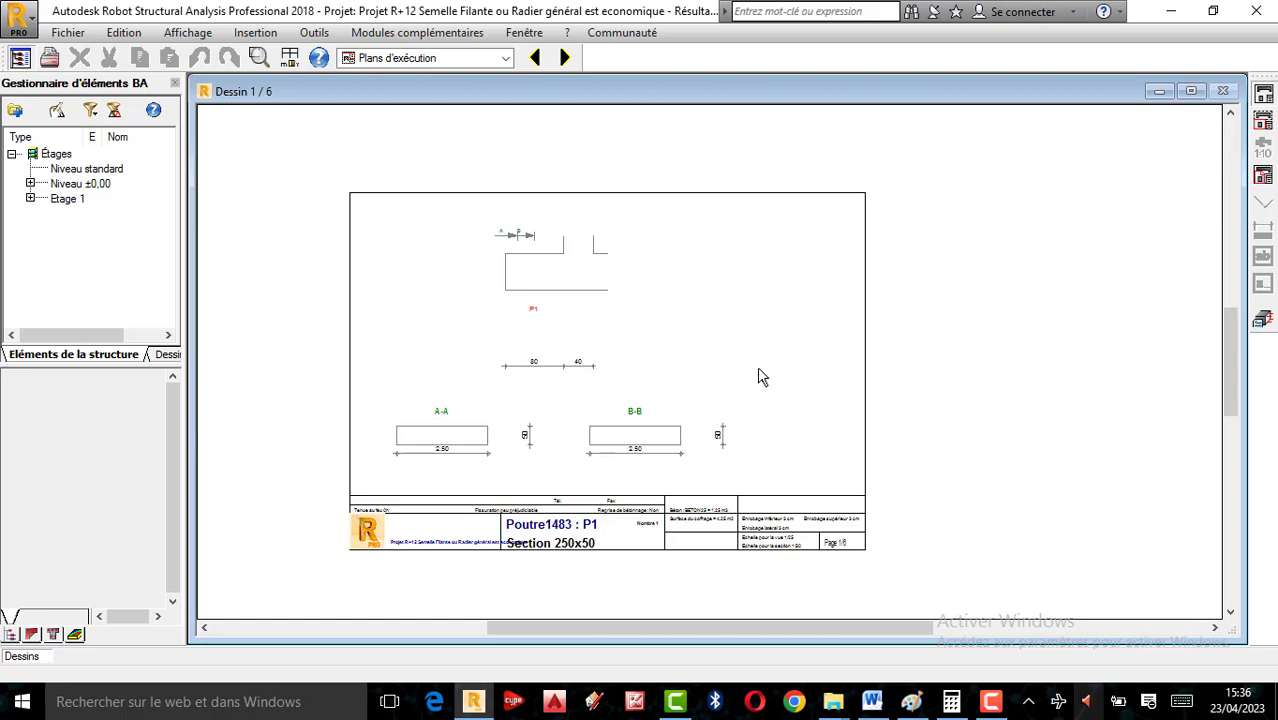
# Step: Leave the execution drawings and switch the project back to the Géométrie layout
pyautogui.click(1264, 330)
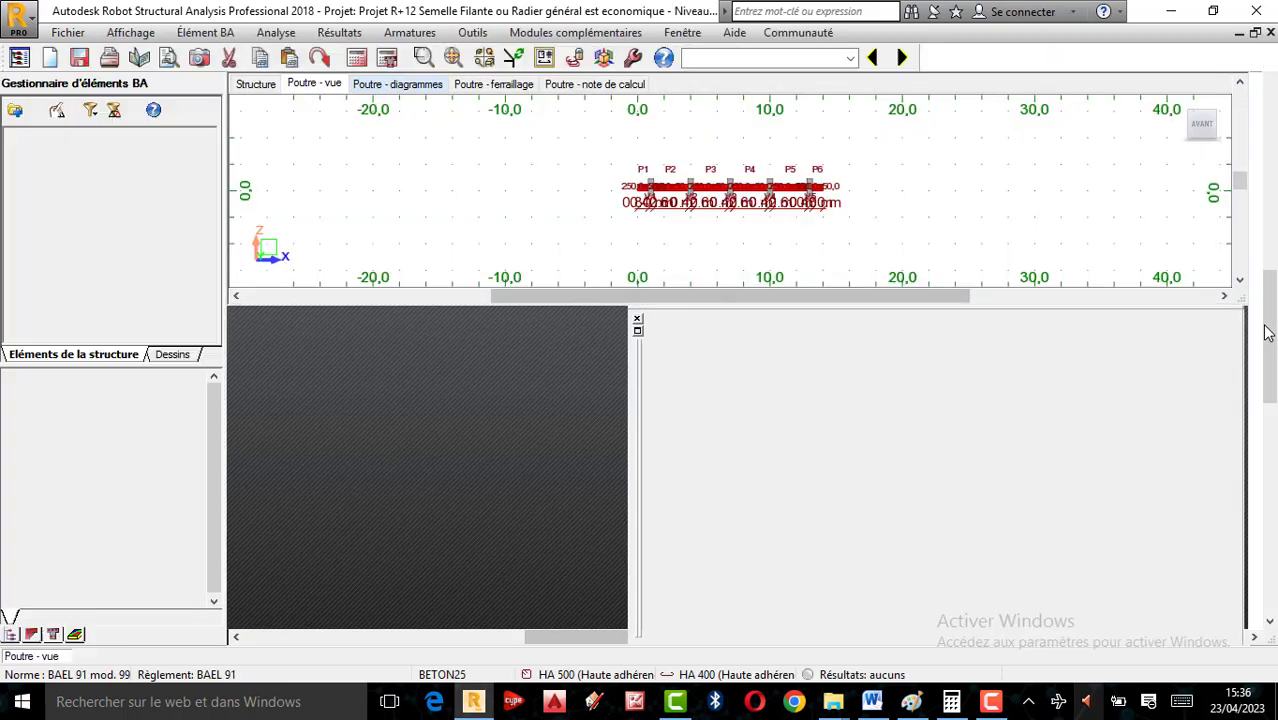
pyautogui.click(851, 60)
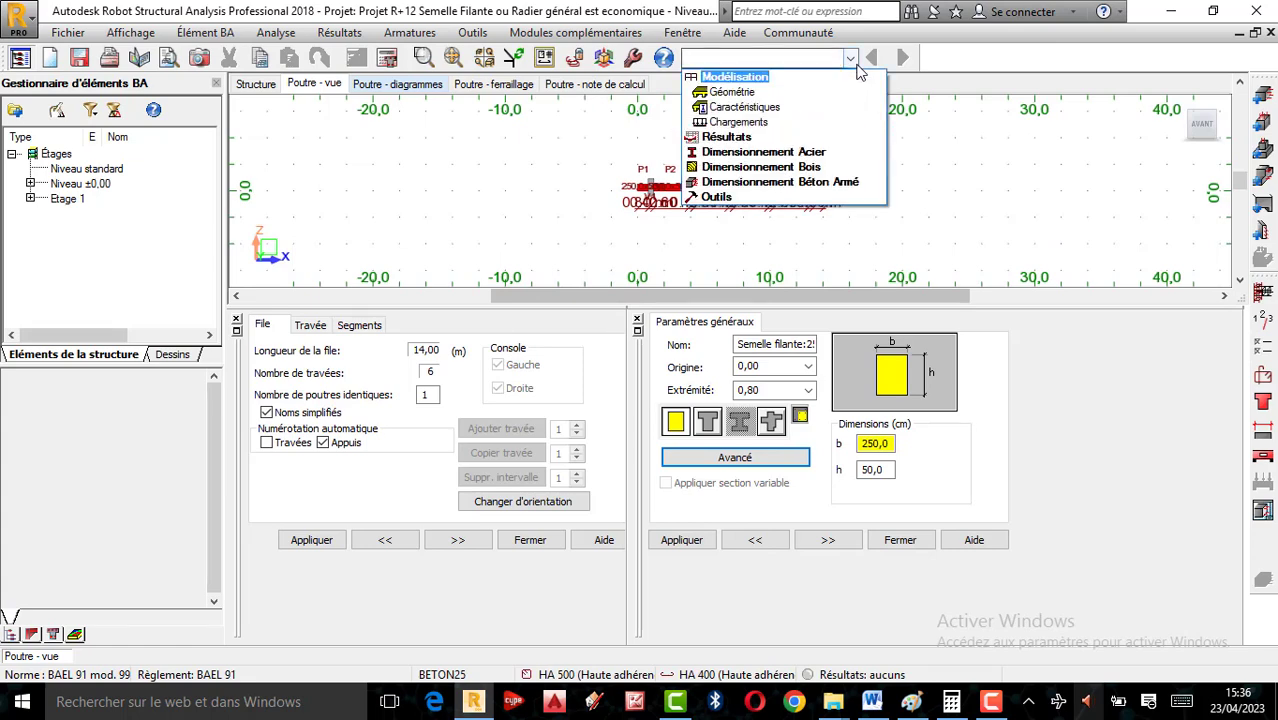
pyautogui.click(738, 92)
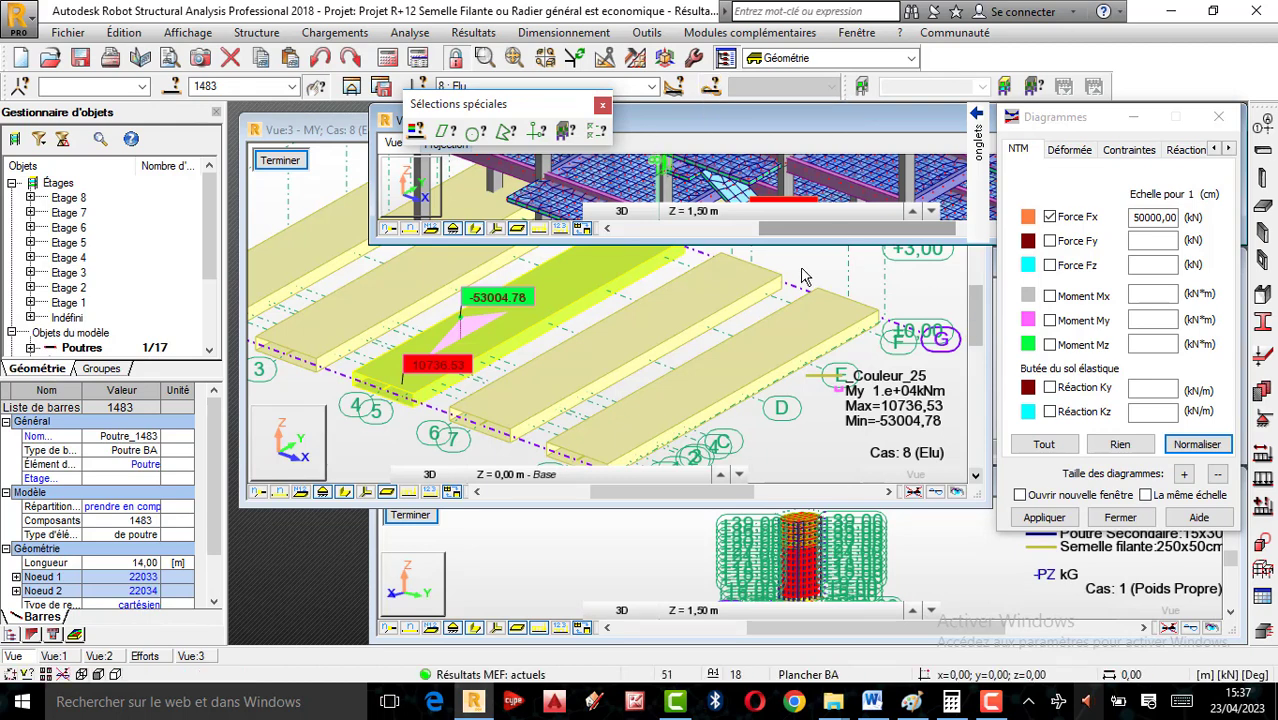
# Step: Close the special selections toolbar and the bending moment view Vue:3
pyautogui.click(600, 107)
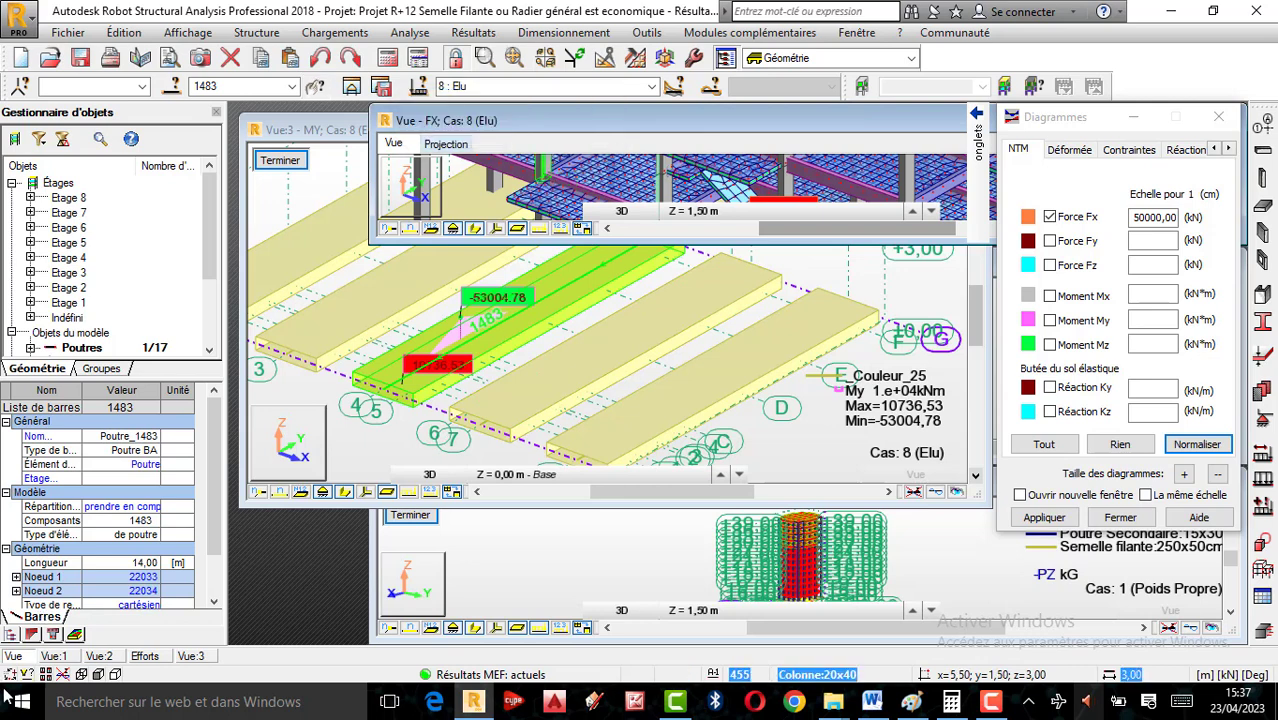
pyautogui.click(62, 659)
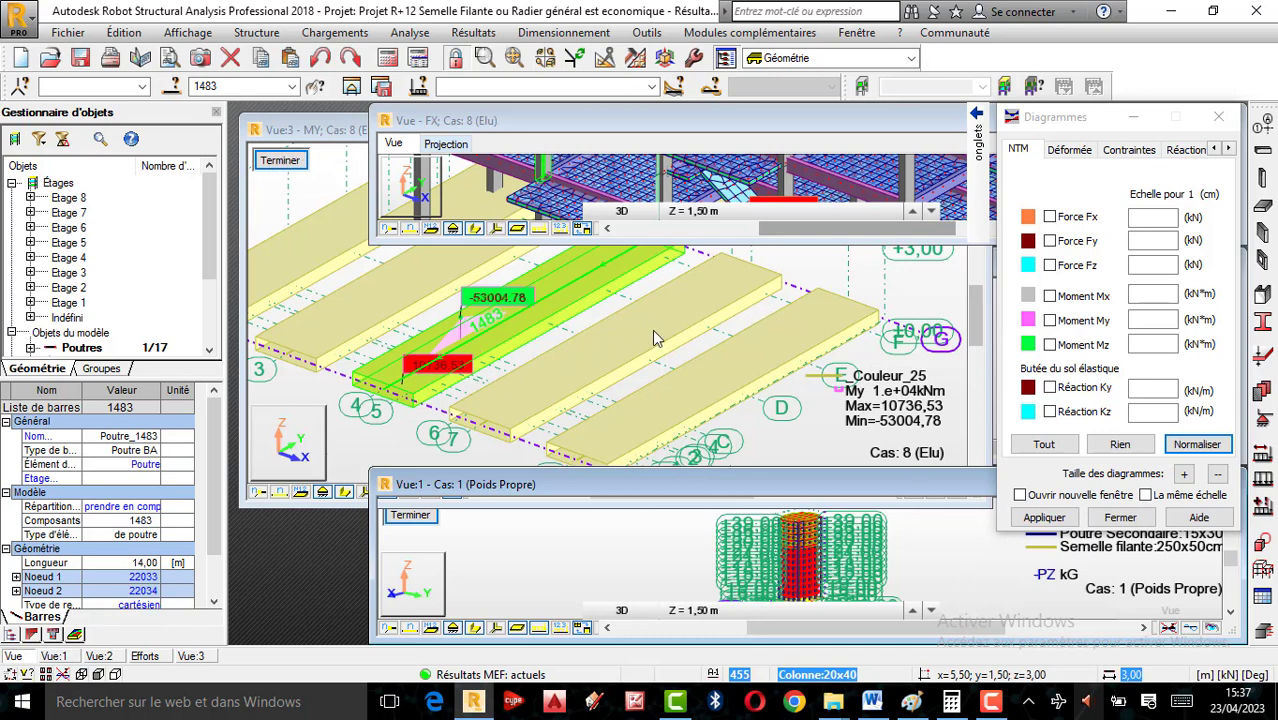
pyautogui.scroll(-2, 652, 329)
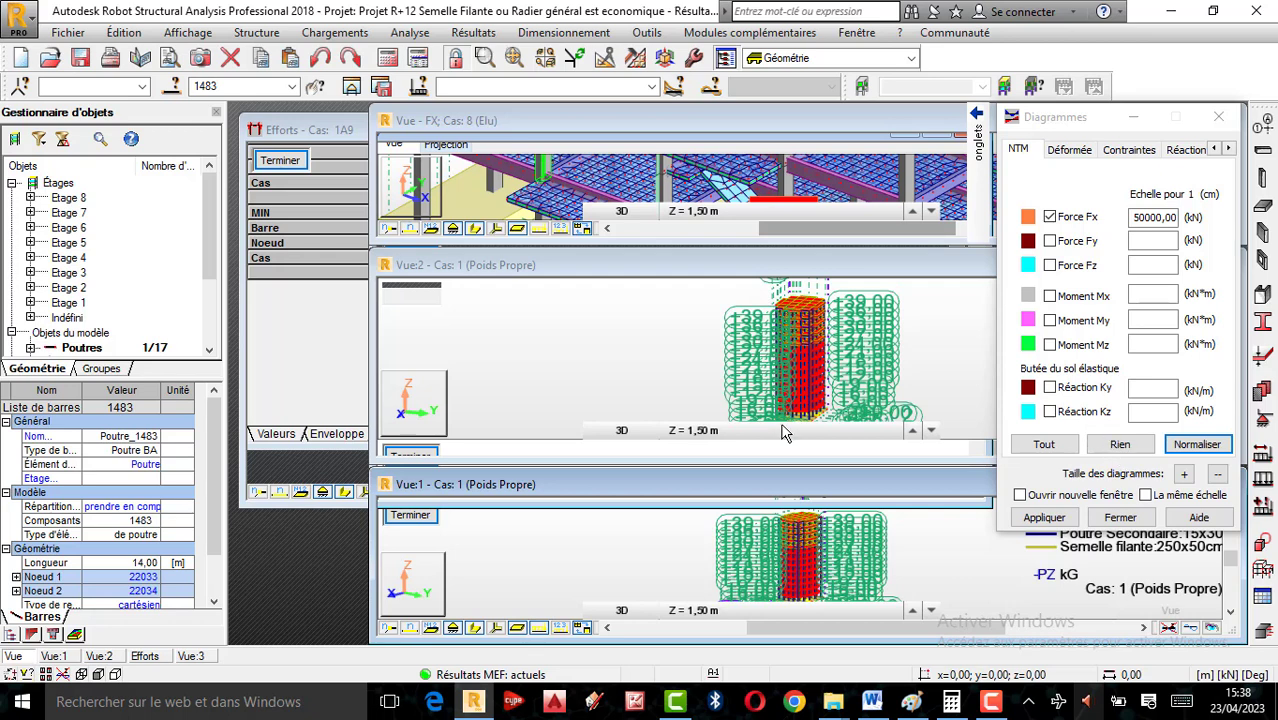
# Step: Apply the diagram settings with no internal force diagrams shown and close the diagram settings
pyautogui.click(612, 431)
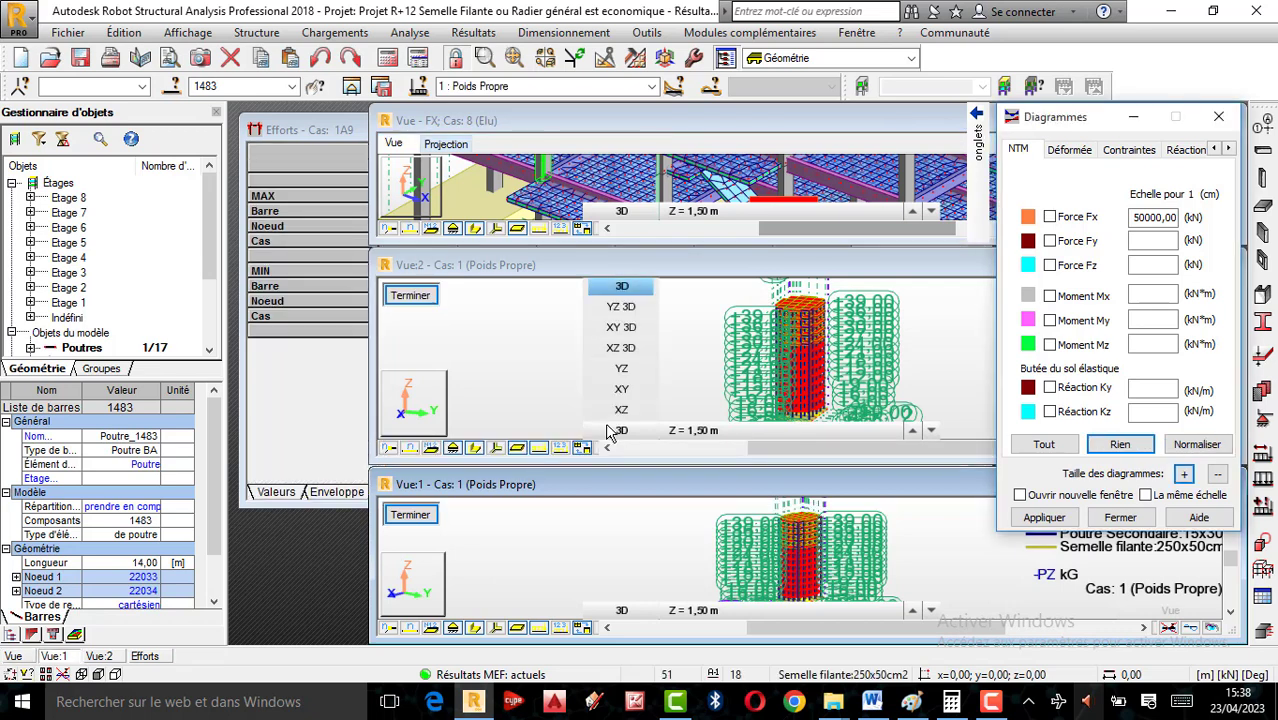
pyautogui.click(692, 381)
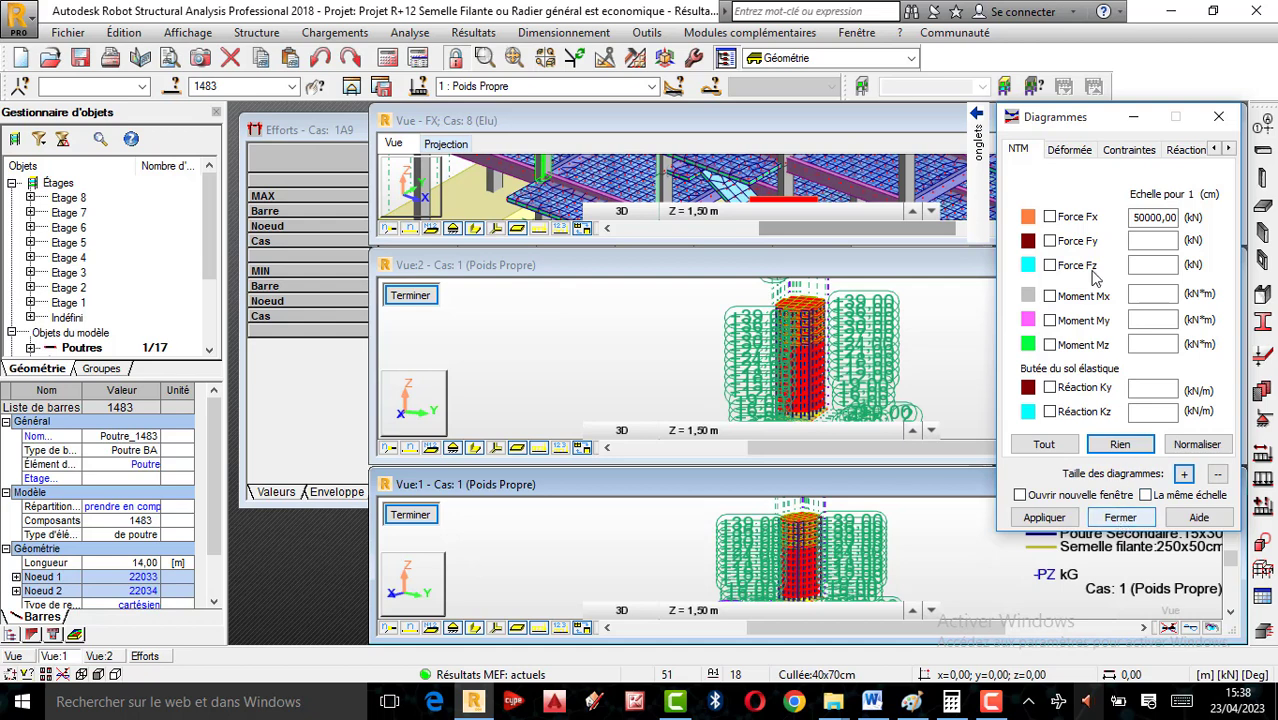
pyautogui.click(1044, 517)
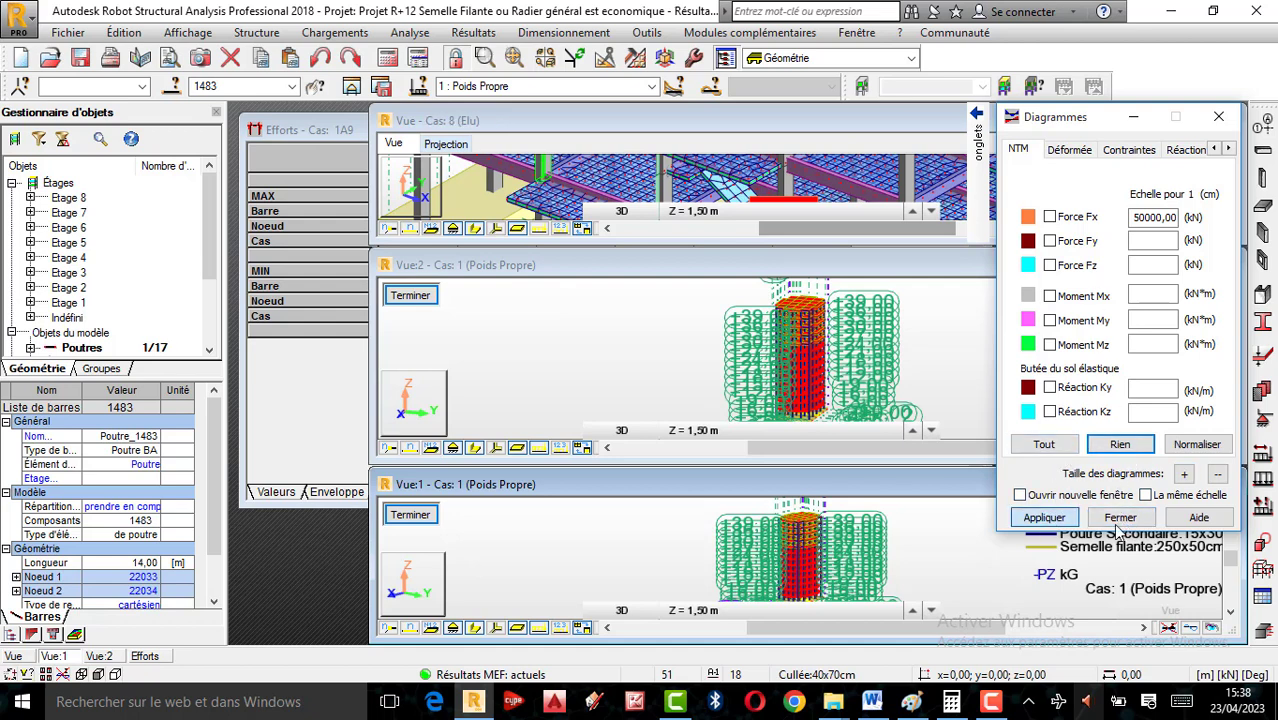
pyautogui.click(1117, 518)
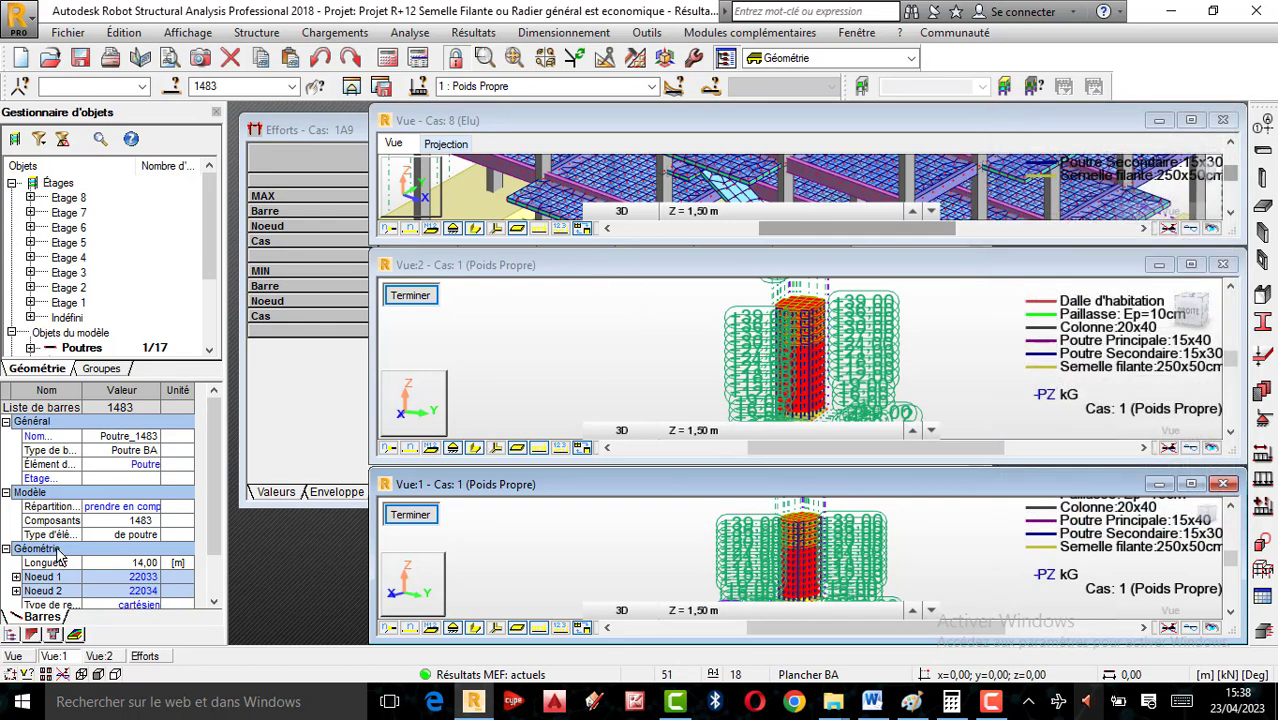
# Step: Maximize the Vue:2 model view
pyautogui.click(22, 657)
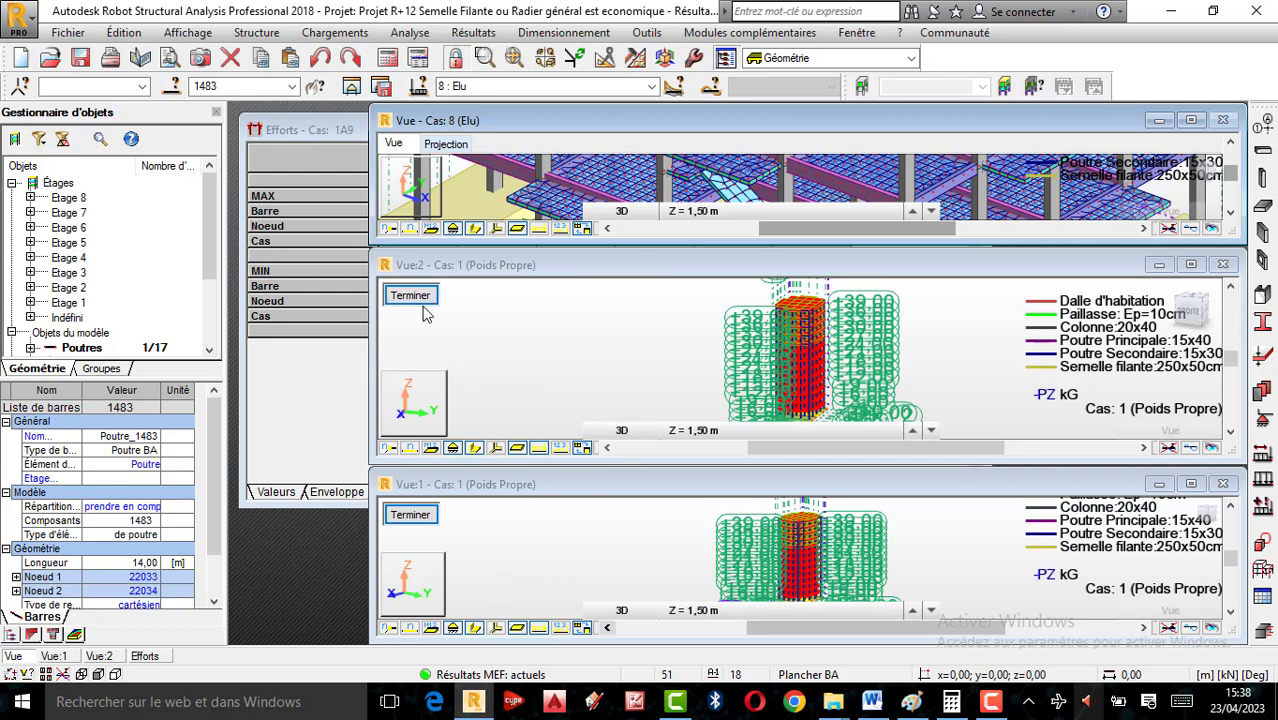
pyautogui.click(1190, 267)
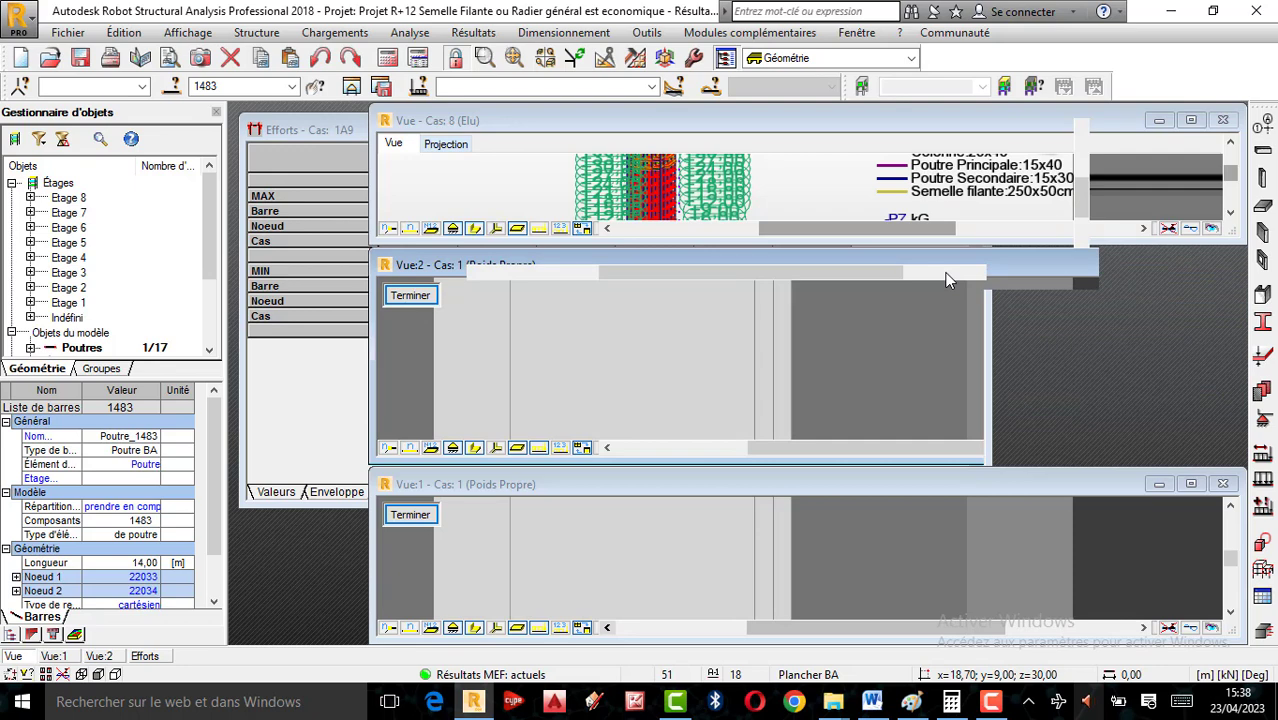
pyautogui.click(990, 701)
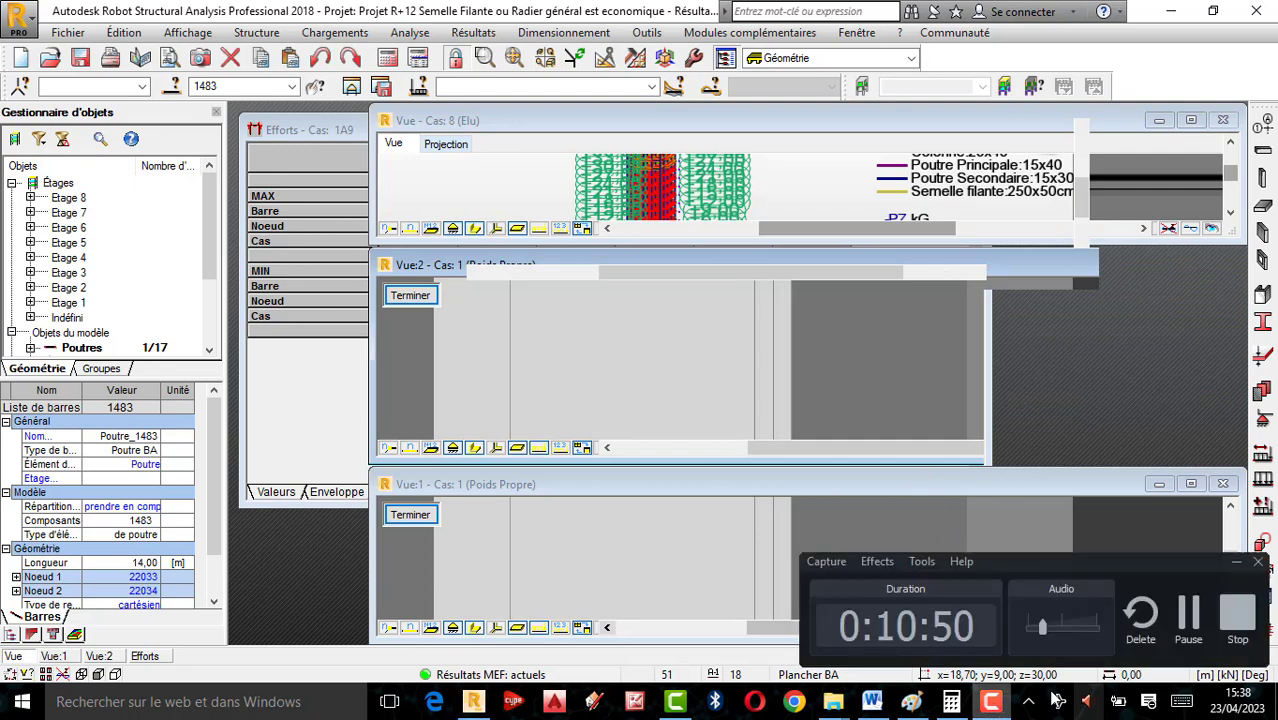
pyautogui.click(1187, 616)
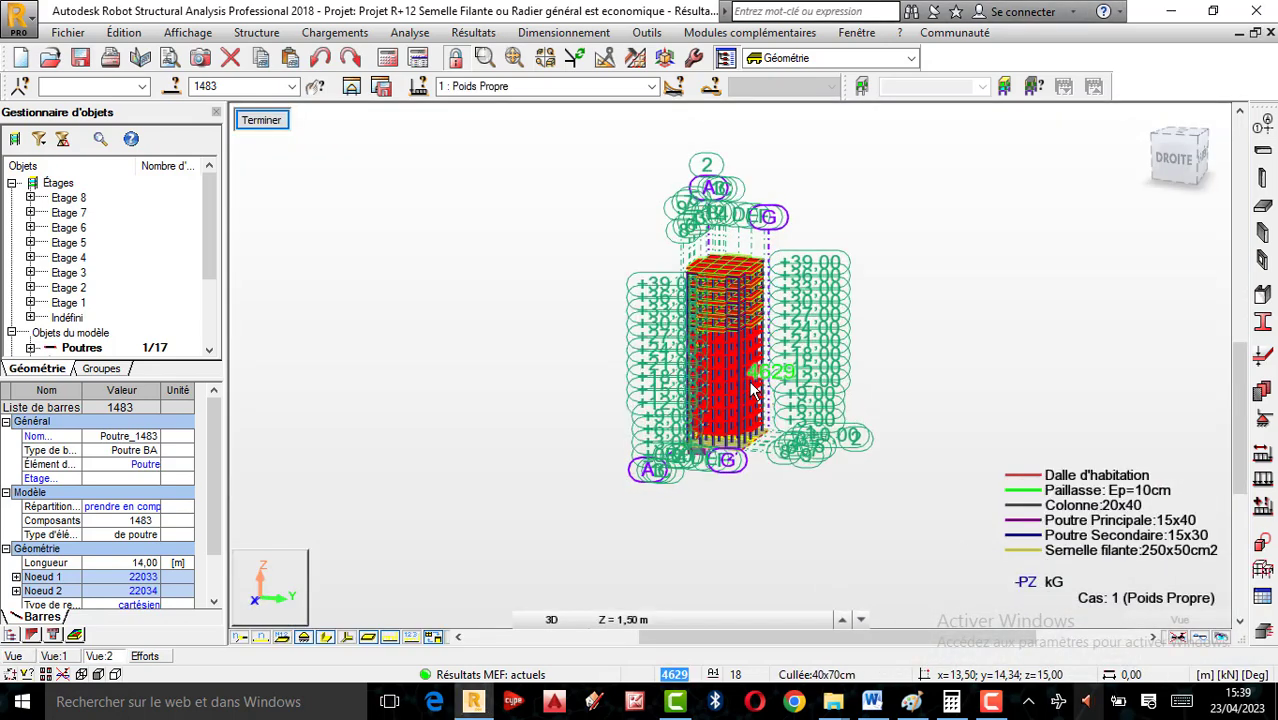
# Step: Turn the model to face its front side at the lower storeys and deselect strip footing 1483
pyautogui.rightClick(792, 410)
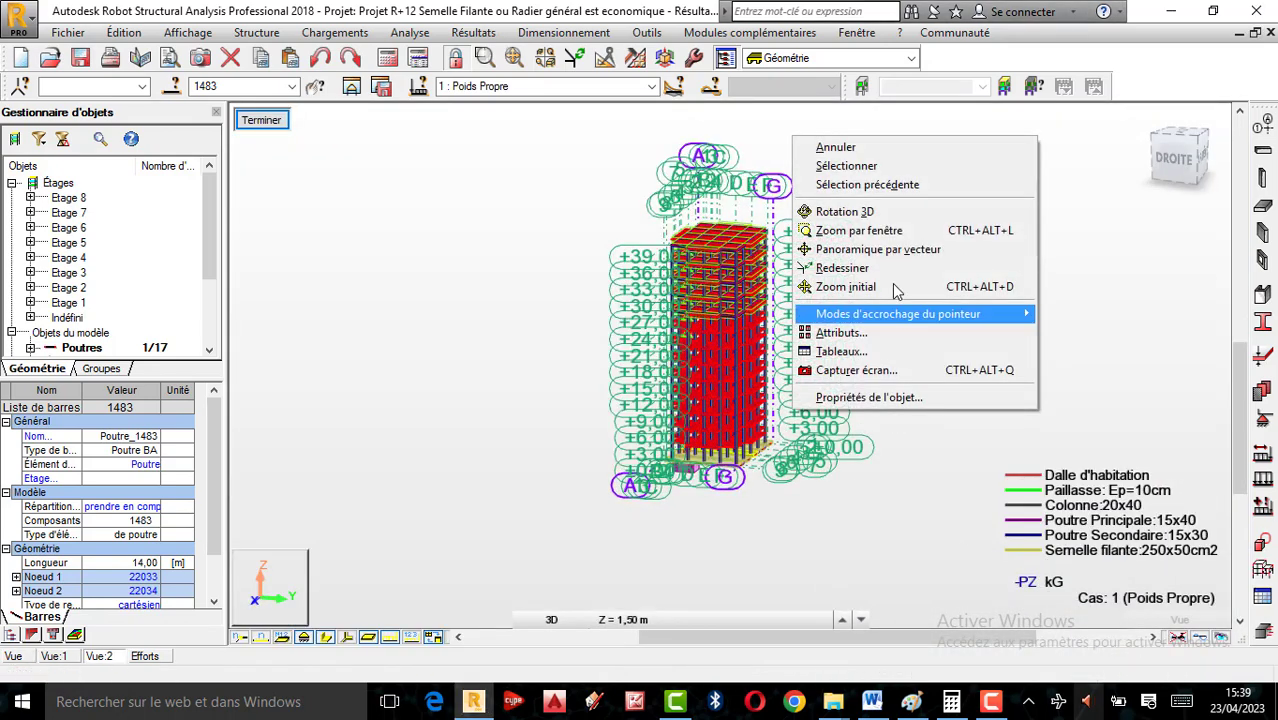
pyautogui.click(880, 207)
pyautogui.moveTo(779, 353); pyautogui.dragTo(692, 570)
pyautogui.scroll(2, 692, 570)
pyautogui.rightClick(900, 360)
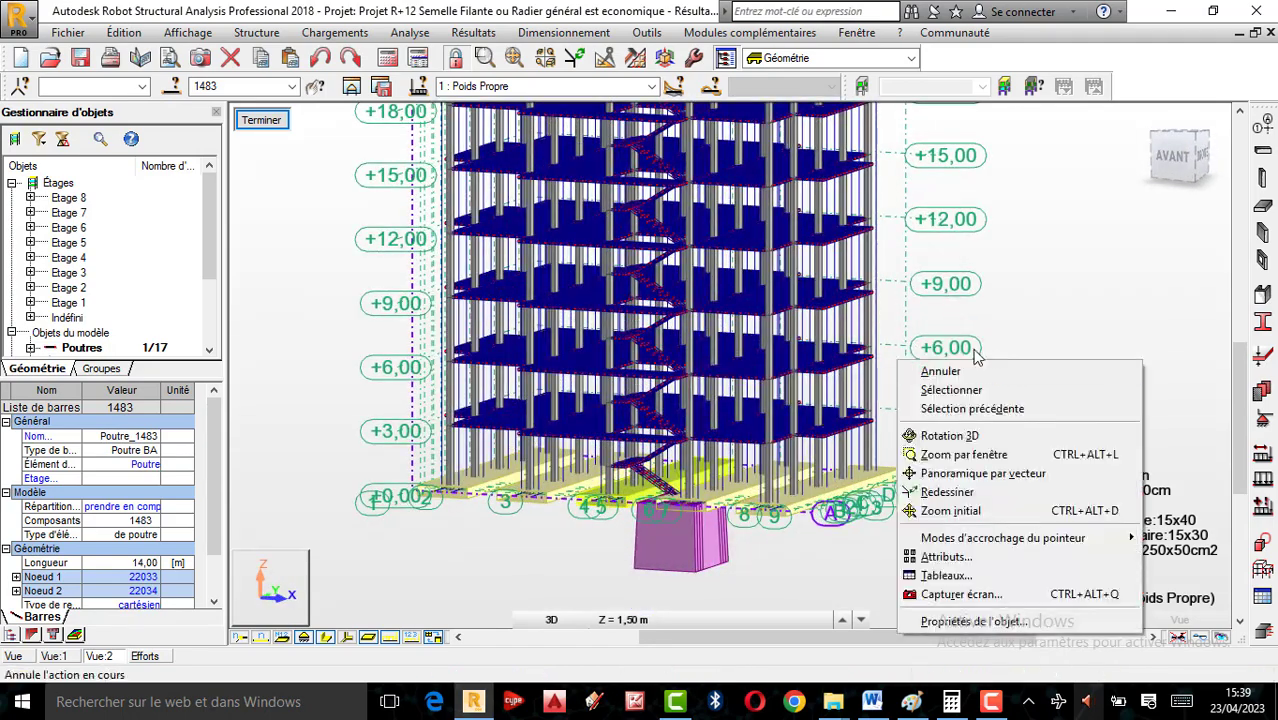
pyautogui.click(965, 370)
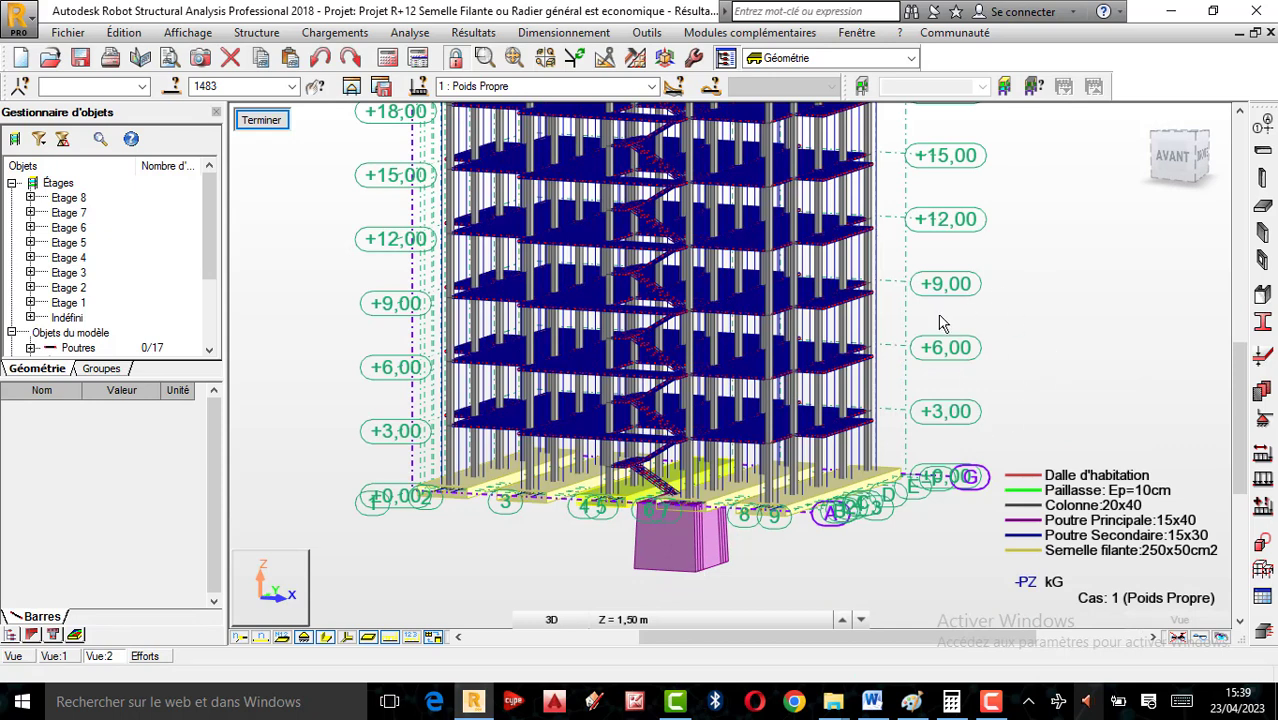
# Step: Apply the SUPPR linear support to the pink block beneath the foot of the ground-floor stair
pyautogui.rightClick(1104, 292)
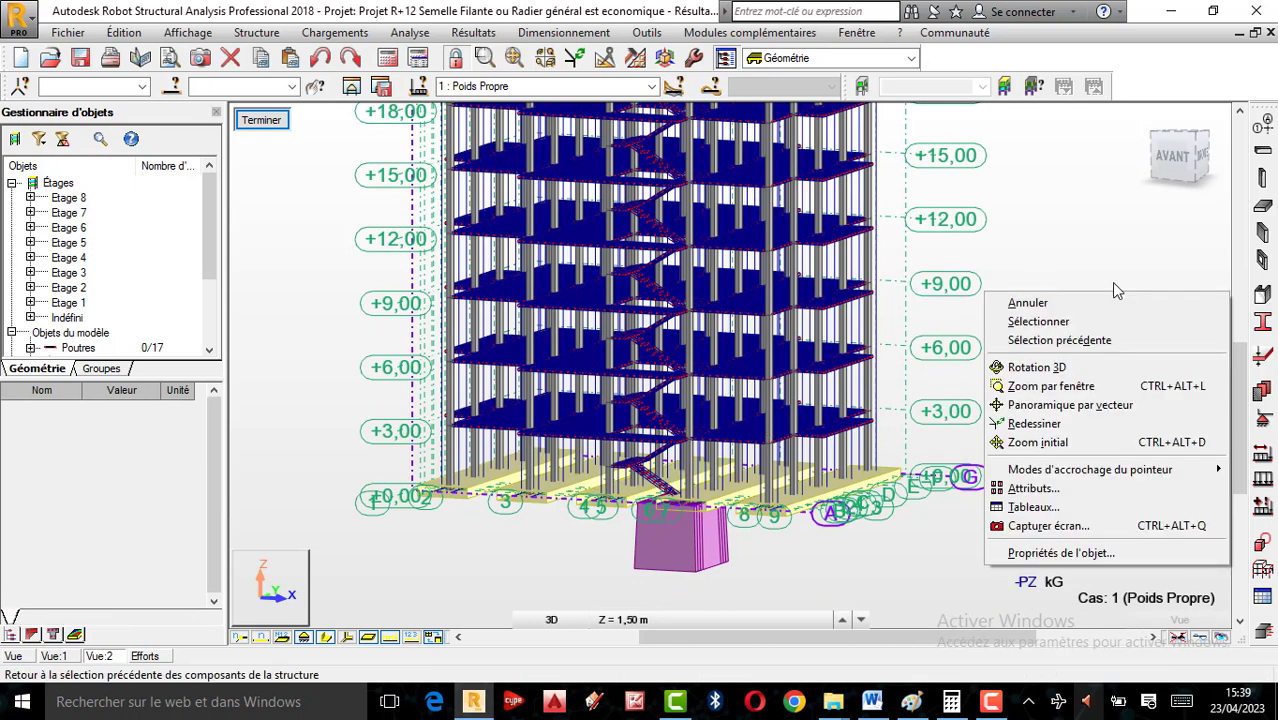
pyautogui.click(1045, 368)
pyautogui.moveTo(824, 408); pyautogui.dragTo(753, 477)
pyautogui.scroll(5, 685, 516)
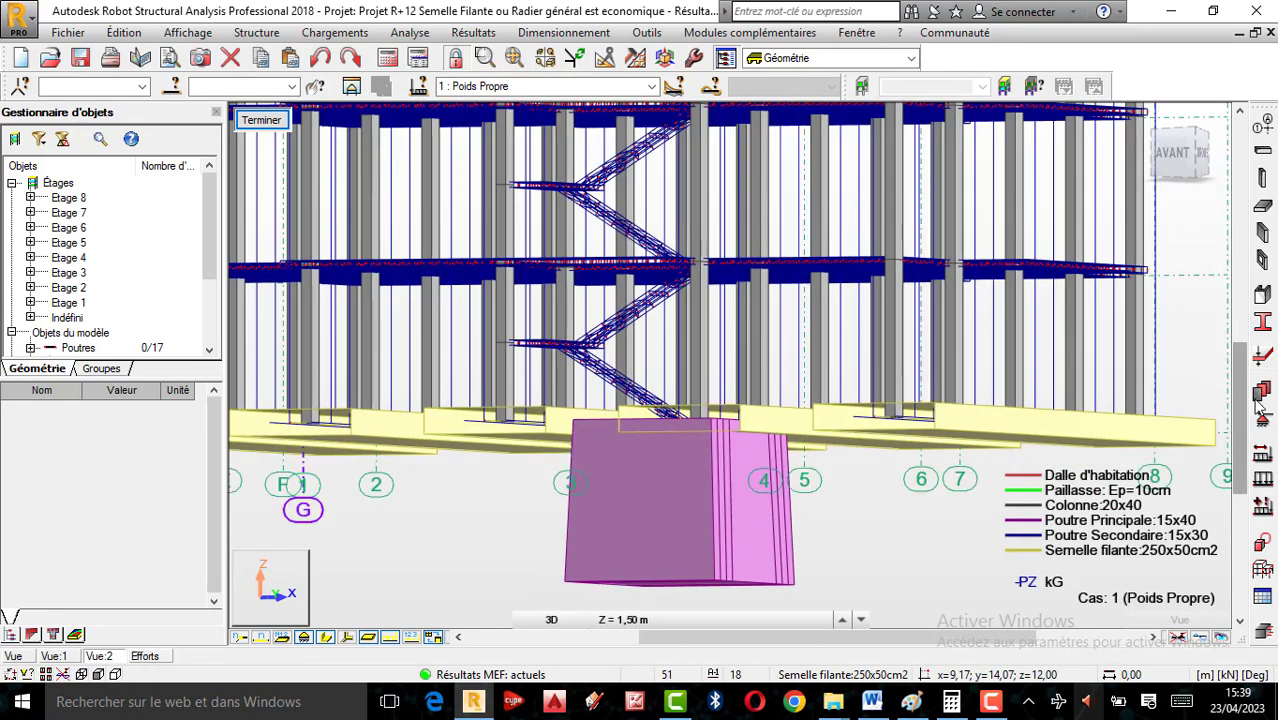
pyautogui.click(1262, 420)
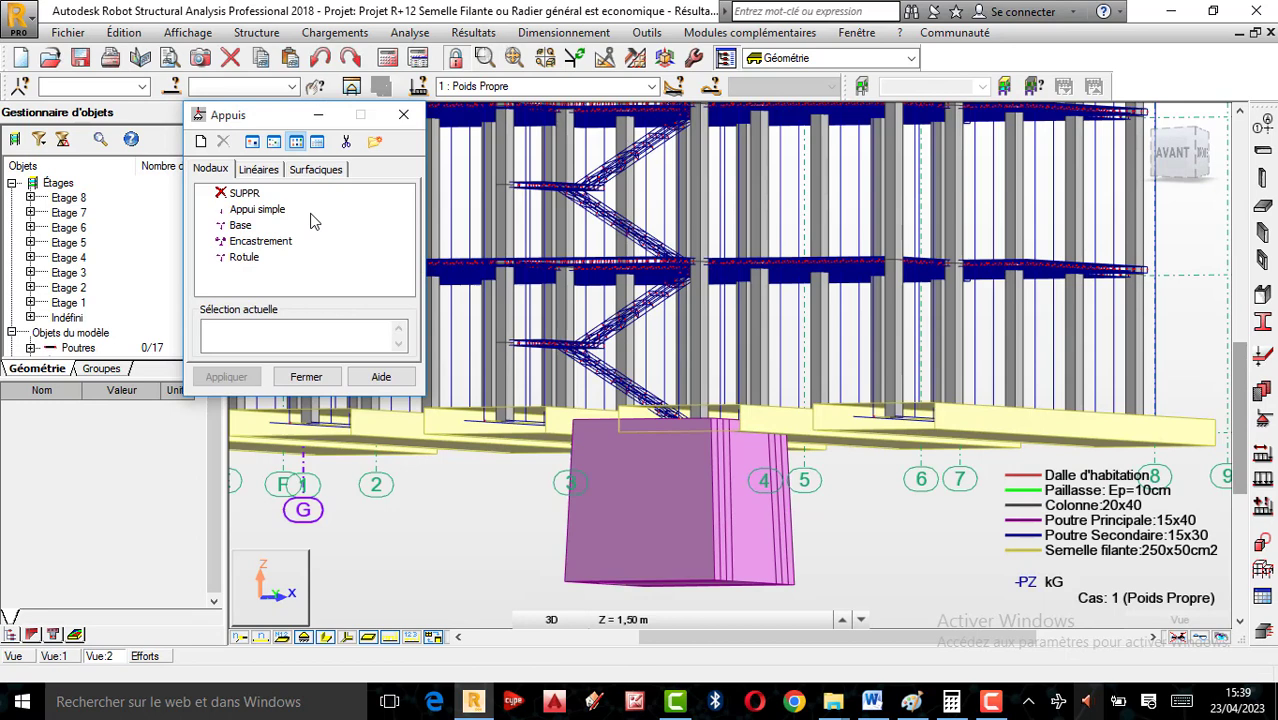
pyautogui.click(258, 169)
pyautogui.click(245, 193)
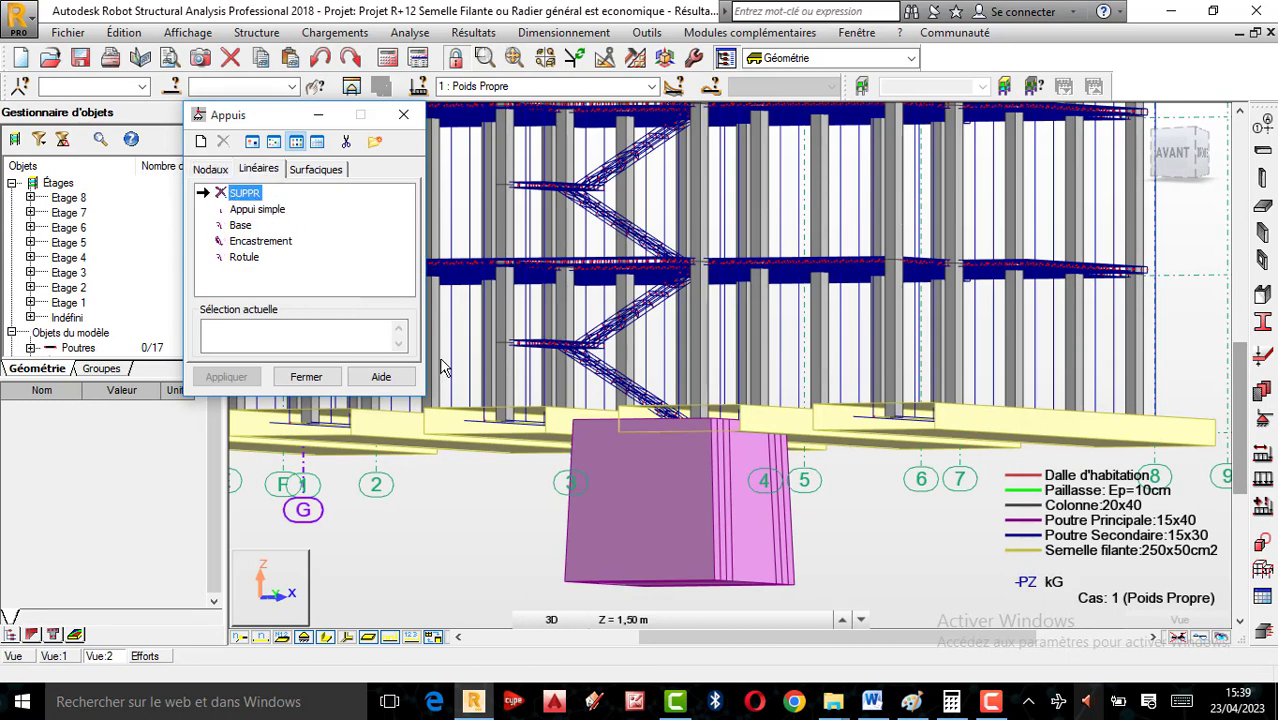
pyautogui.click(671, 424)
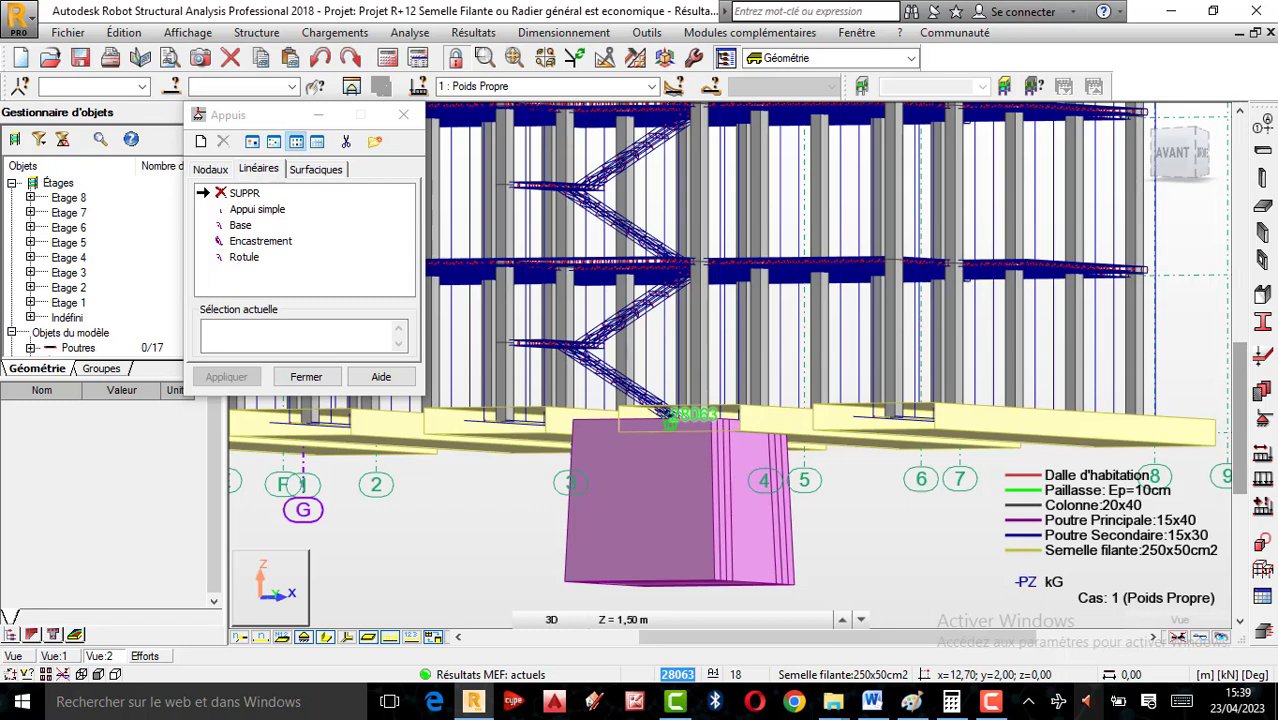
# Step: Inspect the pink block and the undersides of the footings from the other side, then close the support settings
pyautogui.scroll(4, 685, 426)
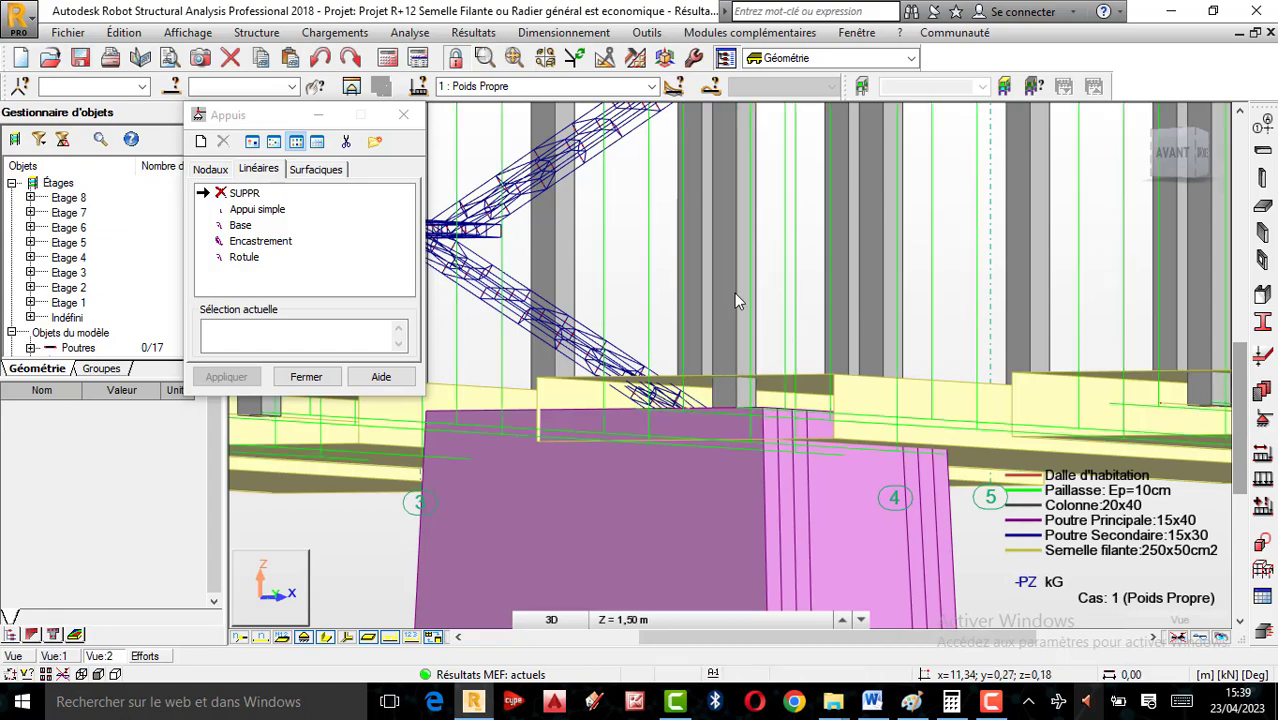
pyautogui.rightClick(634, 273)
pyautogui.click(689, 373)
pyautogui.moveTo(748, 342); pyautogui.dragTo(1105, 478)
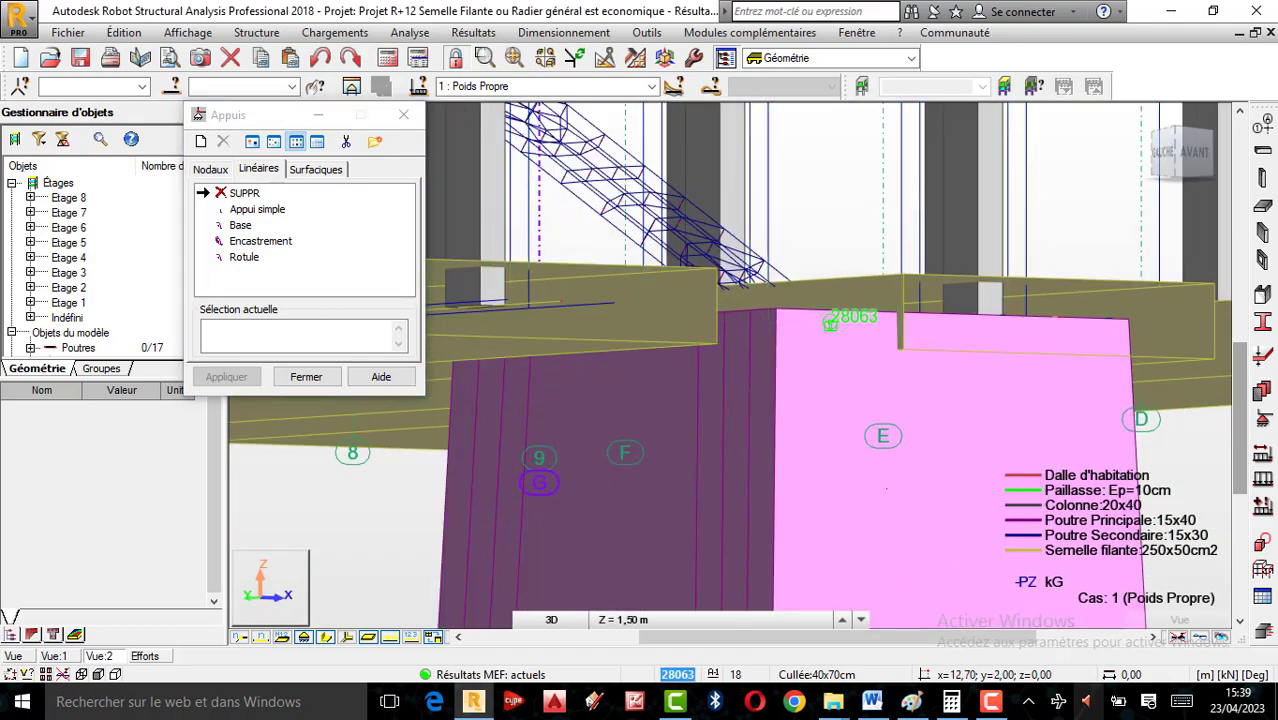
pyautogui.scroll(-2, 869, 483)
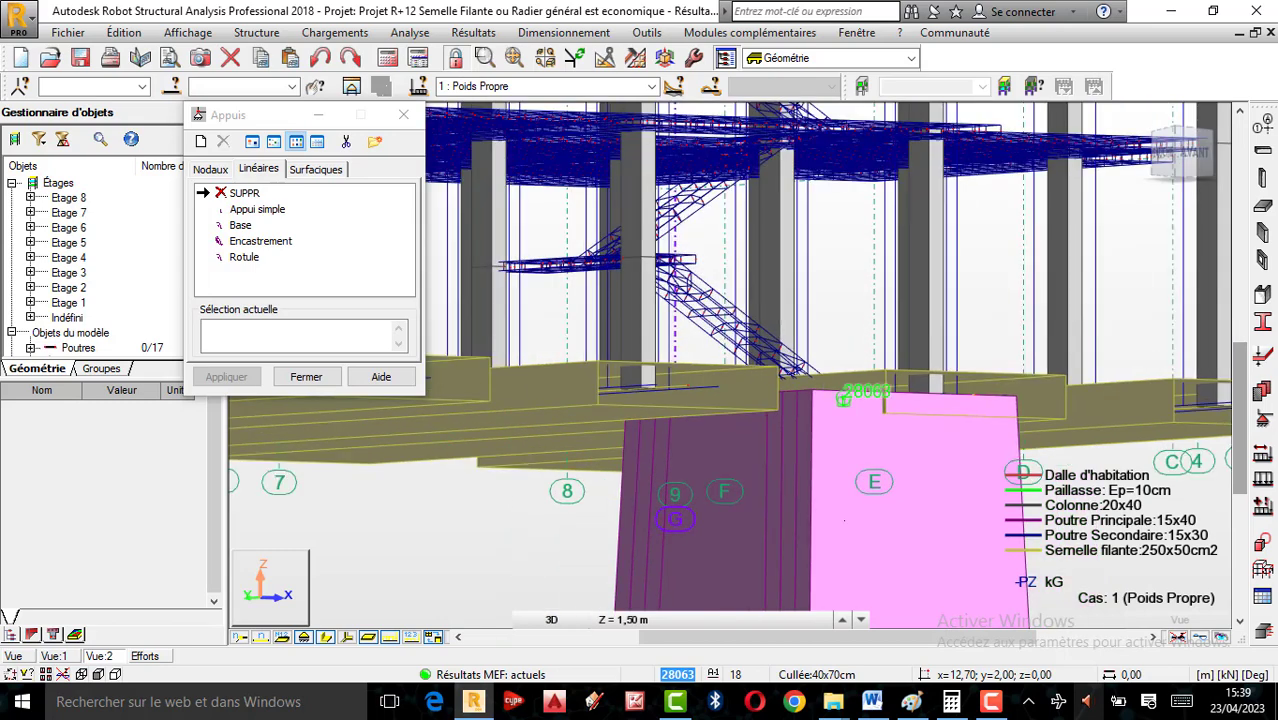
pyautogui.scroll(-5, 777, 498)
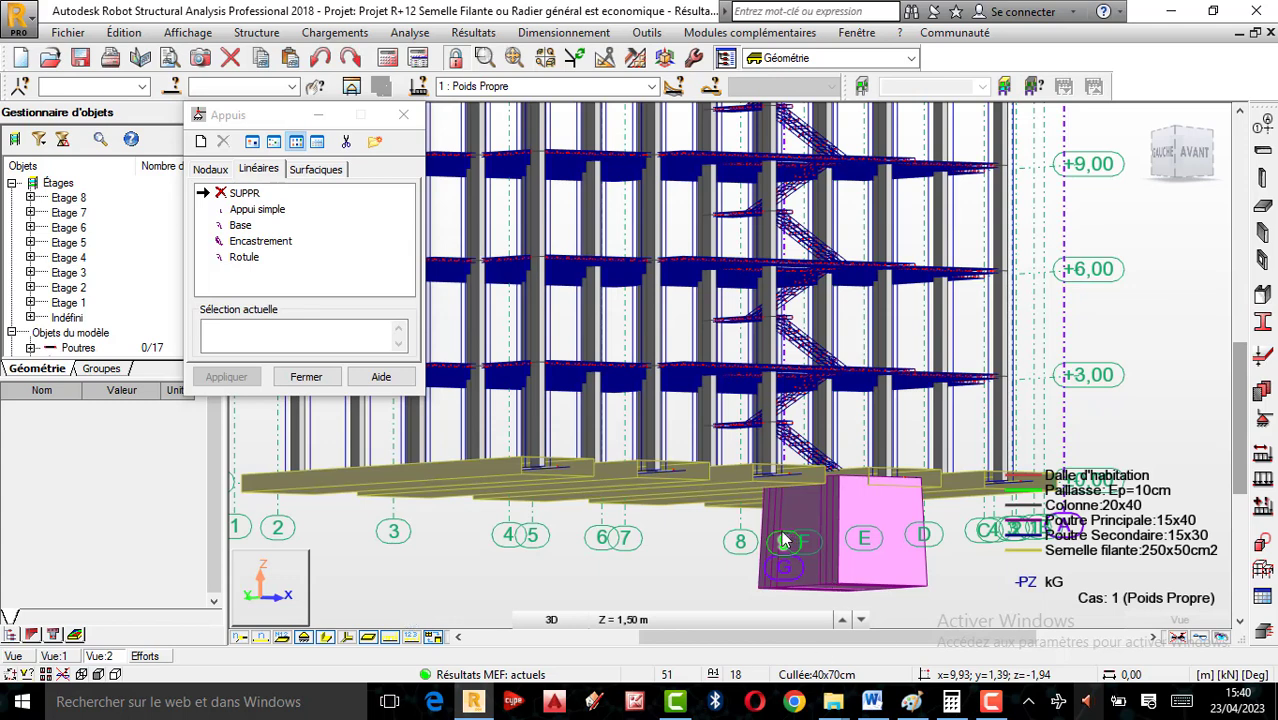
pyautogui.scroll(-2, 782, 535)
pyautogui.click(402, 117)
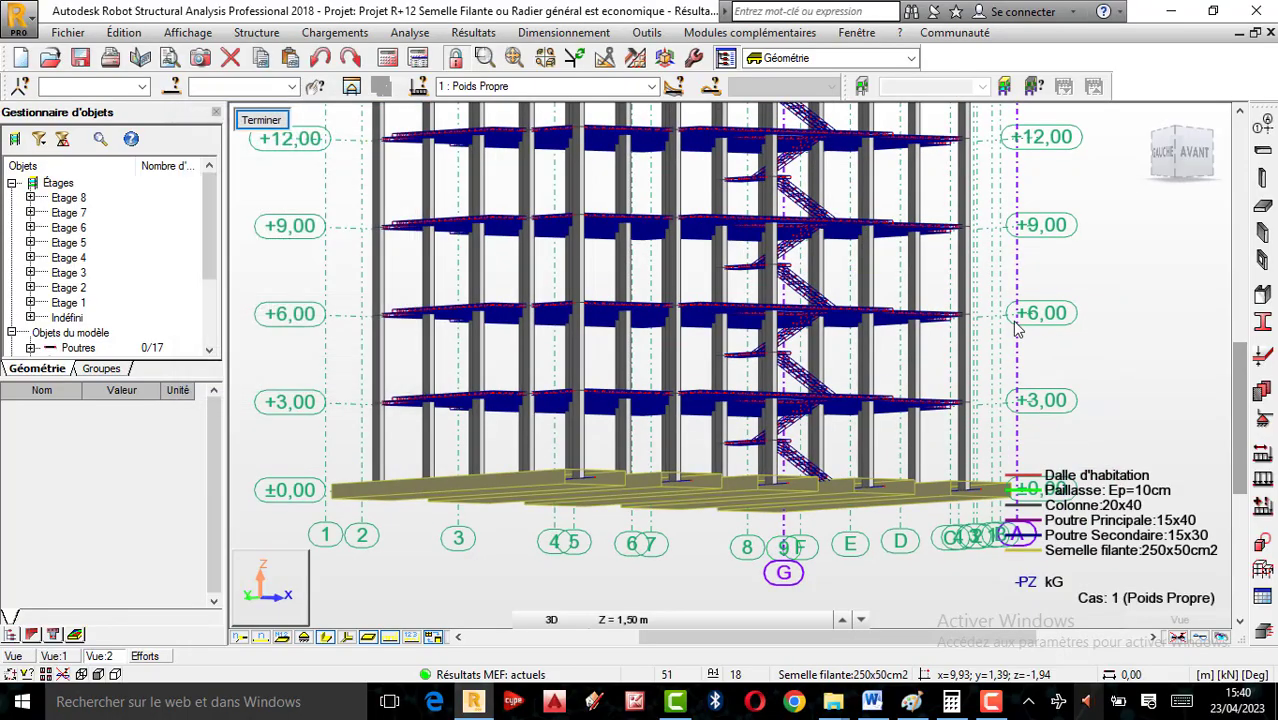
# Step: Orient the model so the strip footings are seen obliquely from above and set the active load case to 8 : Elu
pyautogui.rightClick(1060, 368)
pyautogui.click(1002, 453)
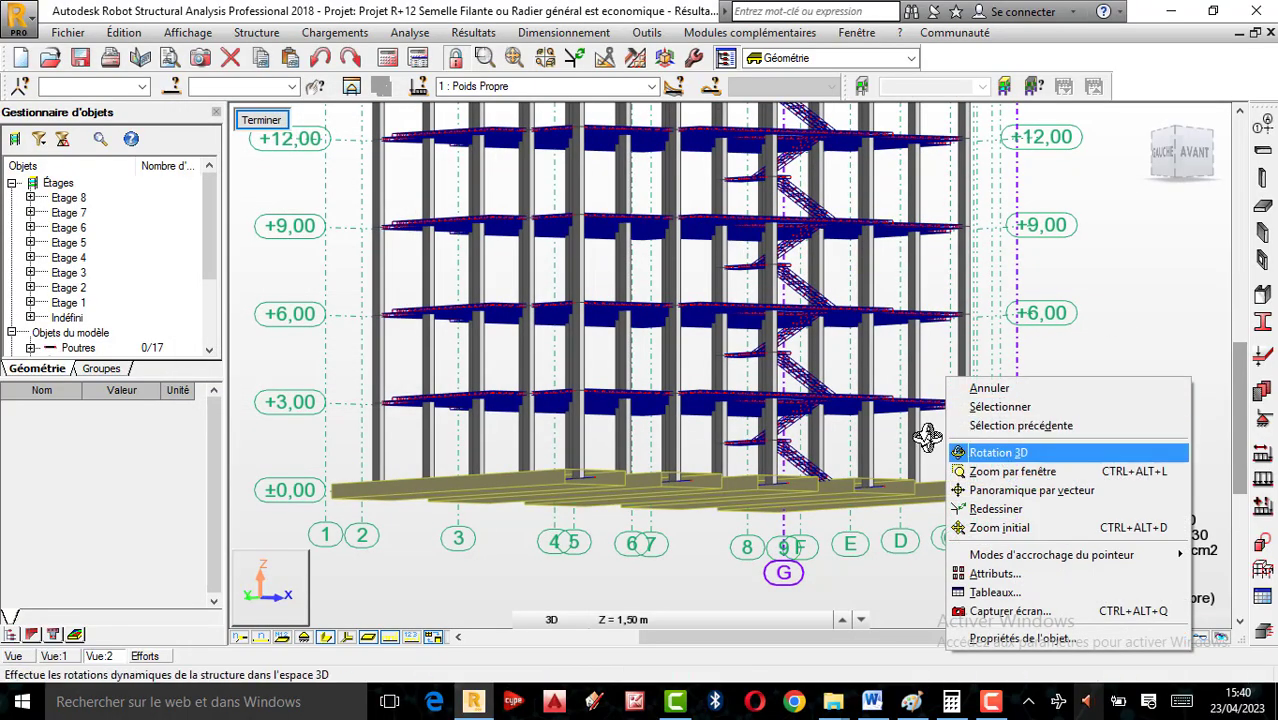
pyautogui.moveTo(927, 438); pyautogui.dragTo(711, 482)
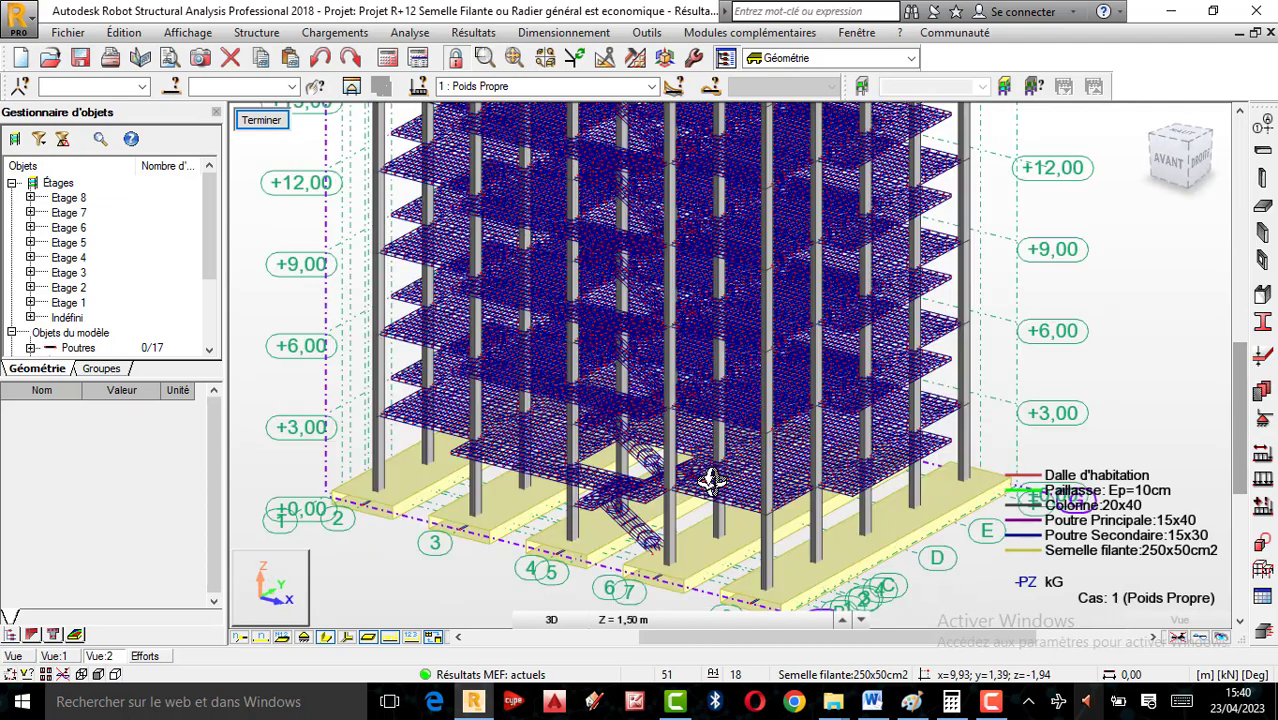
pyautogui.scroll(-1, 708, 481)
pyautogui.scroll(1, 673, 455)
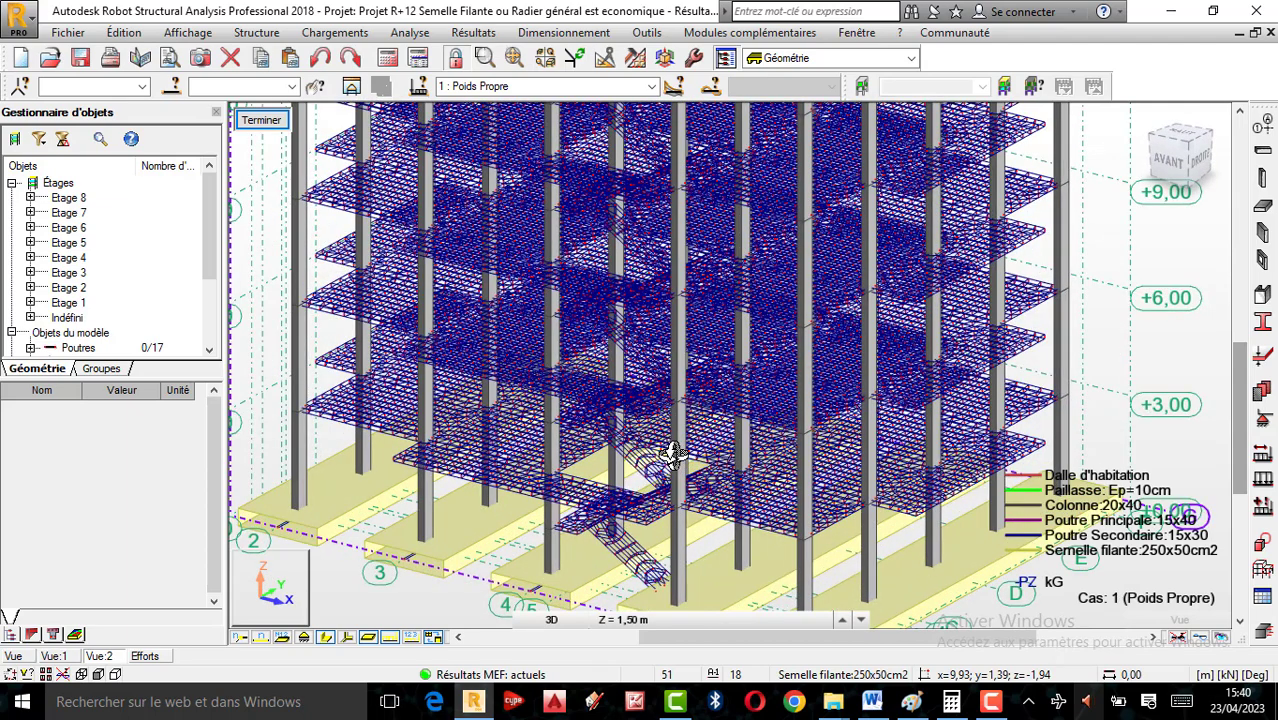
pyautogui.rightClick(1122, 354)
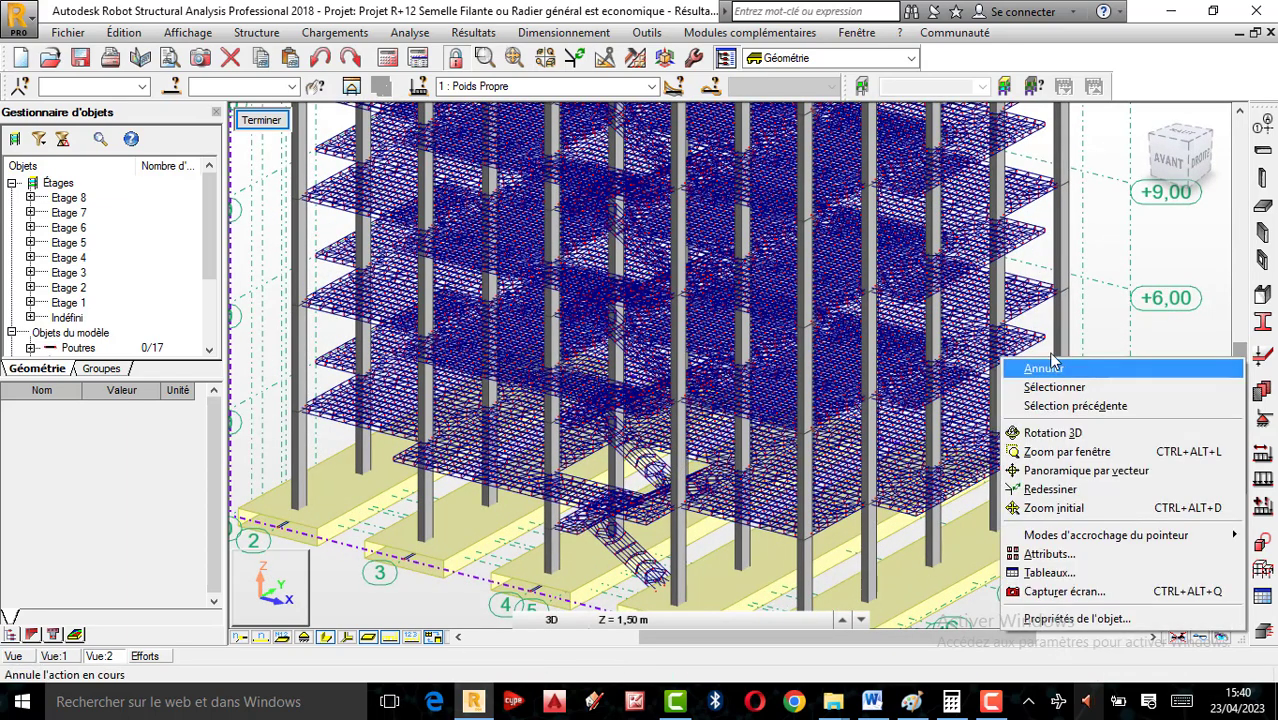
pyautogui.click(1049, 364)
pyautogui.scroll(-2, 768, 516)
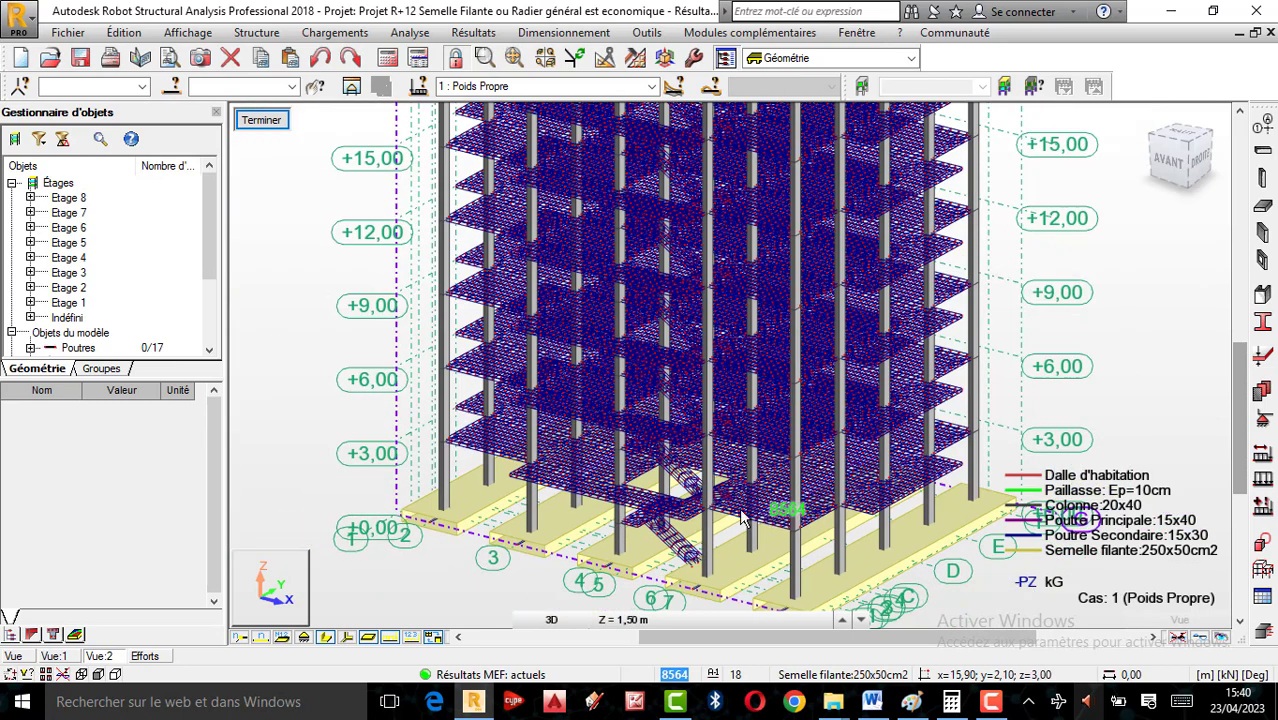
pyautogui.click(651, 86)
pyautogui.click(495, 168)
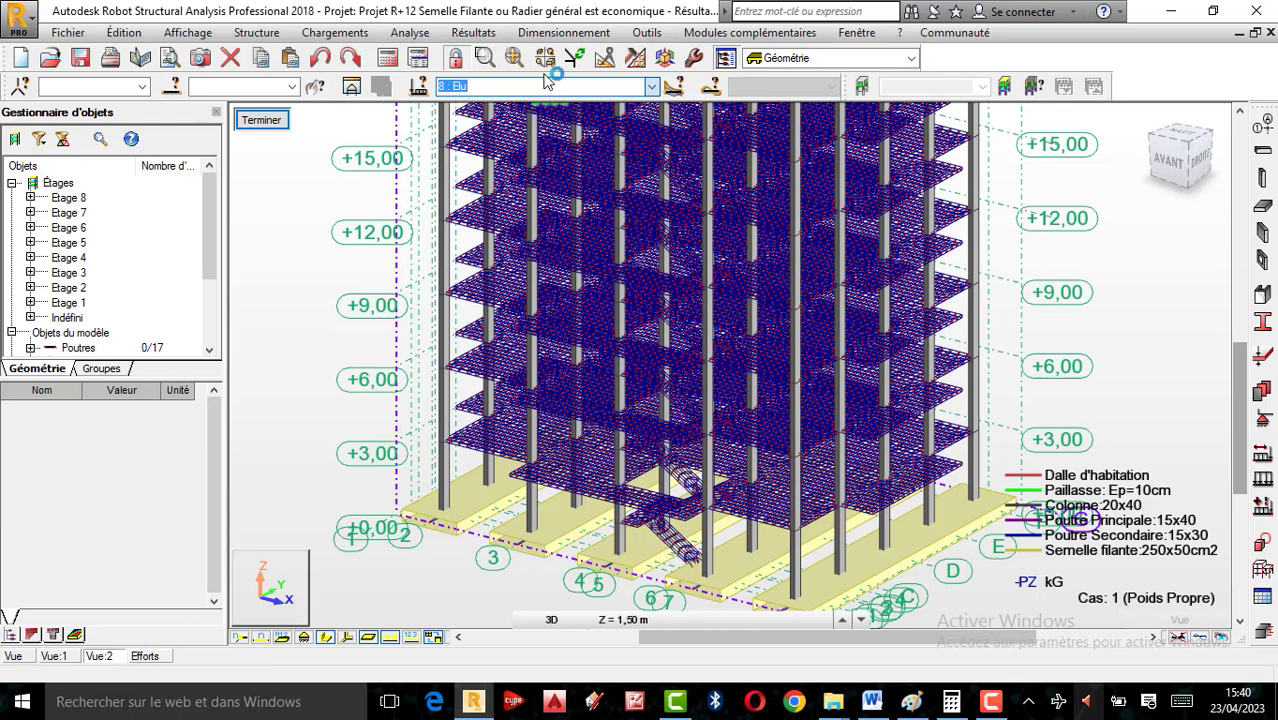
pyautogui.click(474, 33)
pyautogui.click(525, 102)
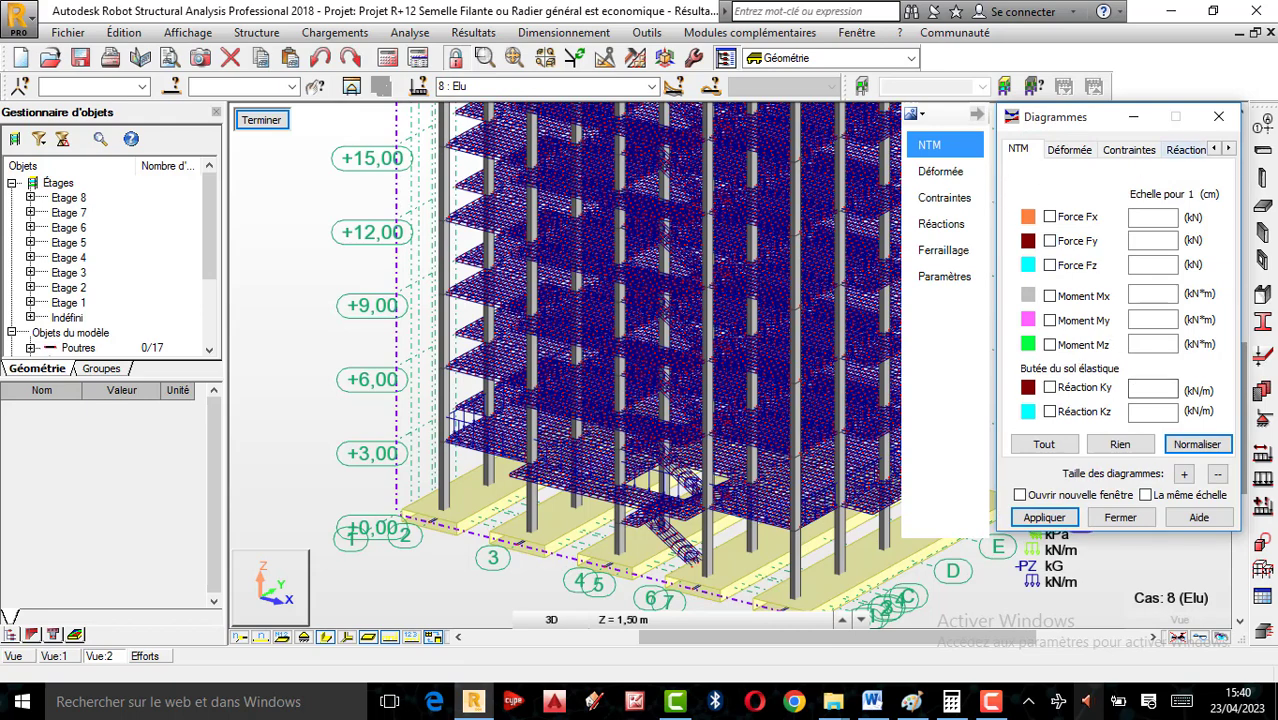
pyautogui.click(1218, 116)
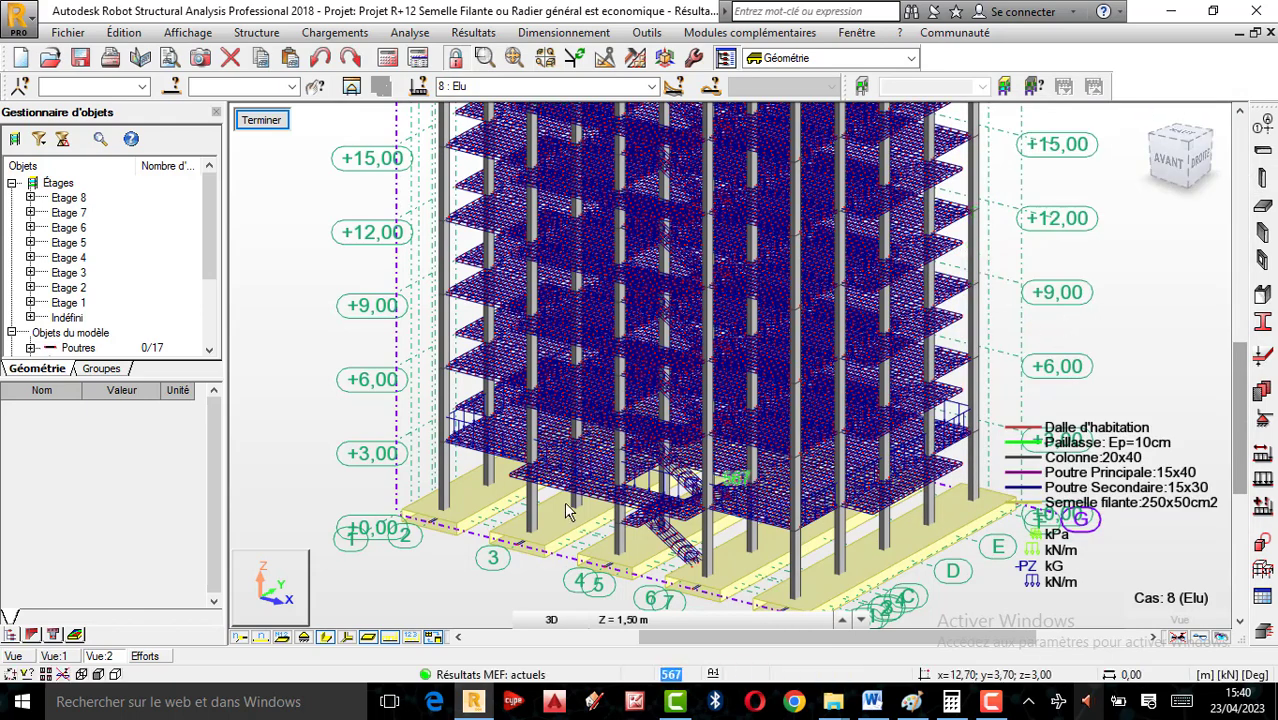
pyautogui.scroll(1, 572, 580)
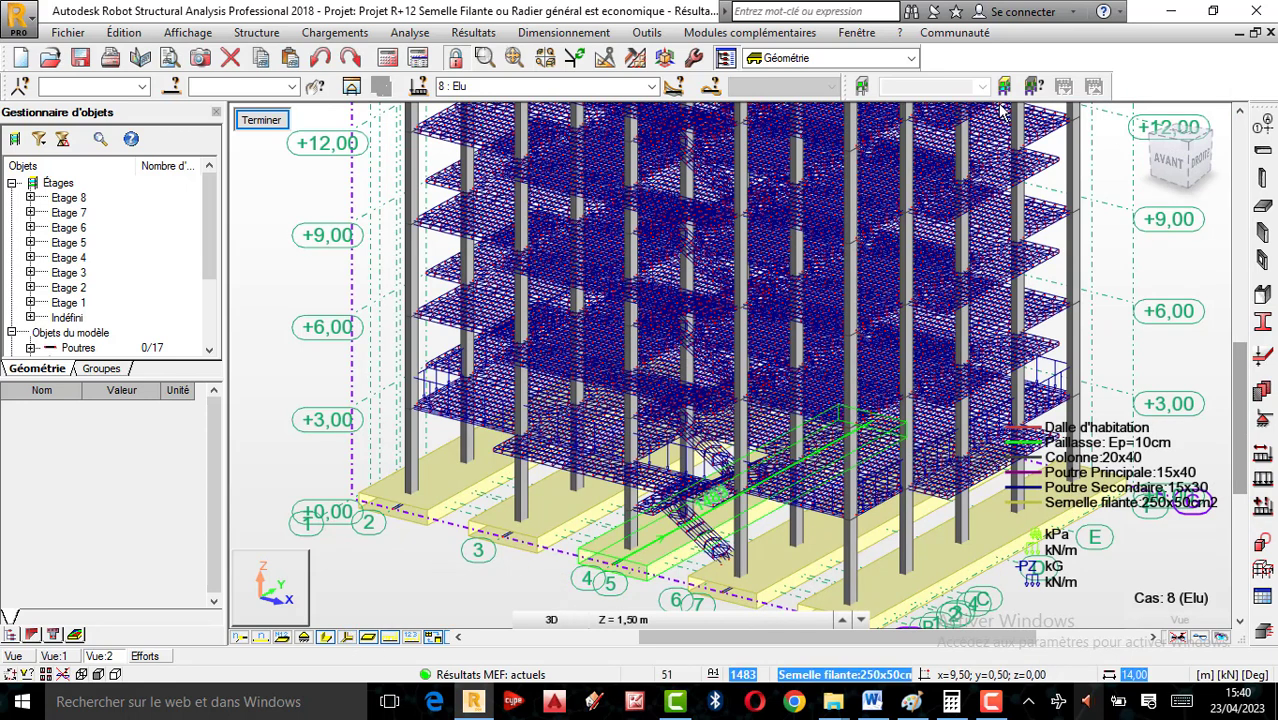
pyautogui.click(418, 86)
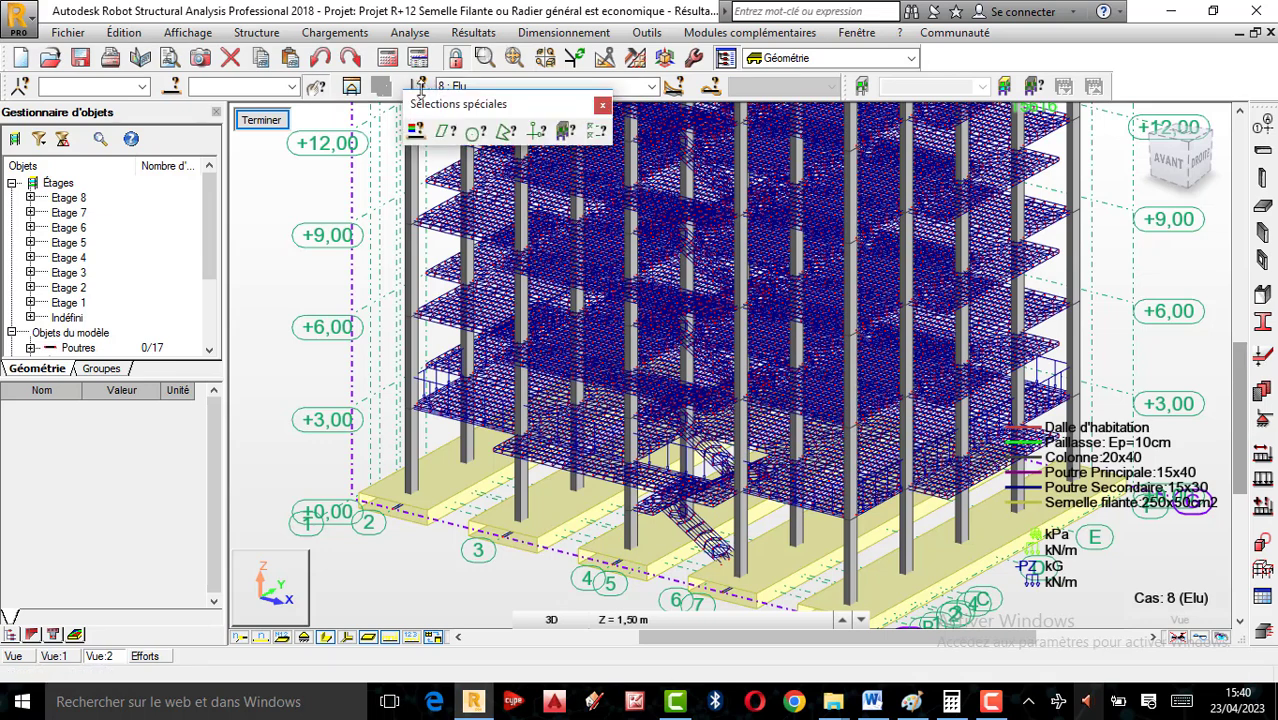
pyautogui.click(416, 130)
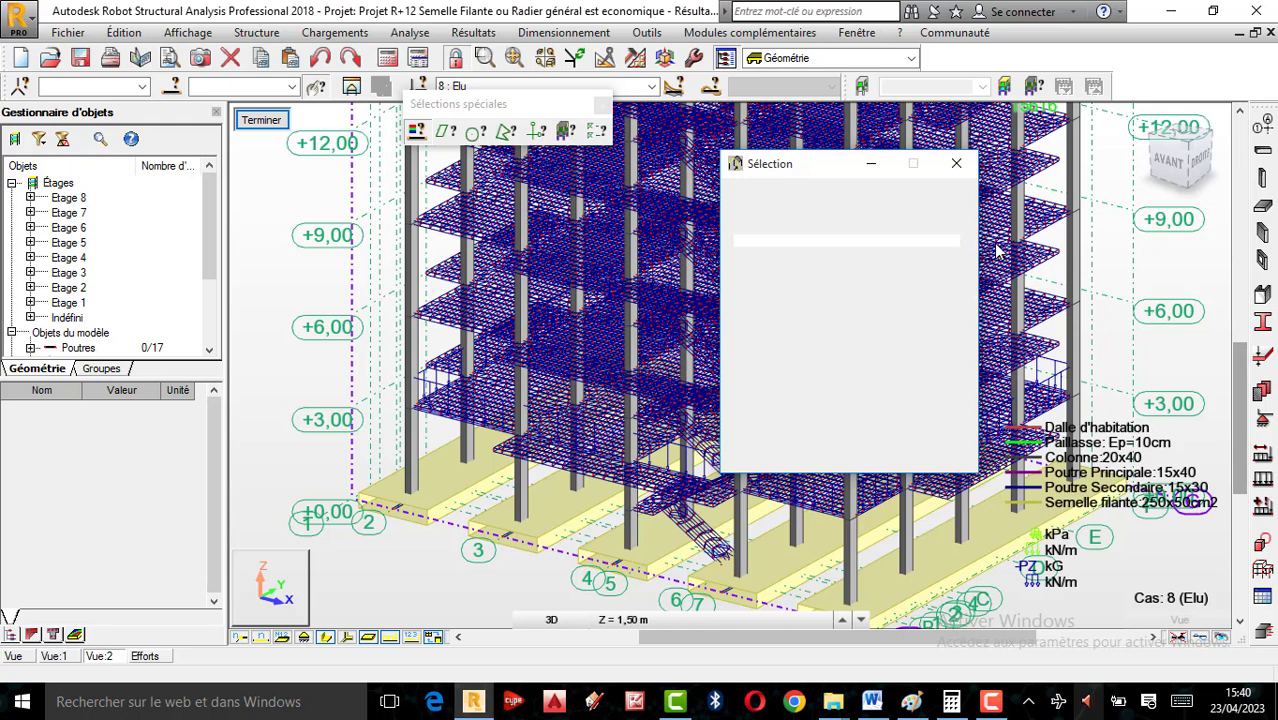
pyautogui.click(783, 221)
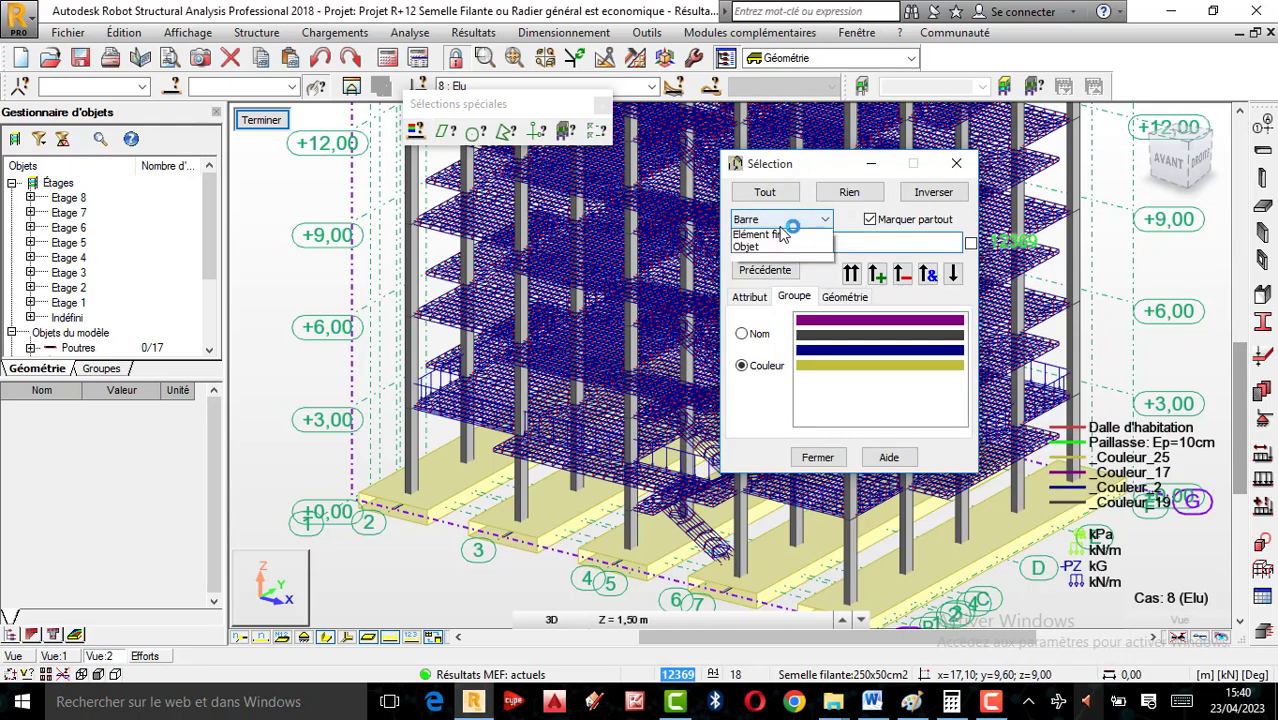
pyautogui.click(780, 287)
pyautogui.click(749, 300)
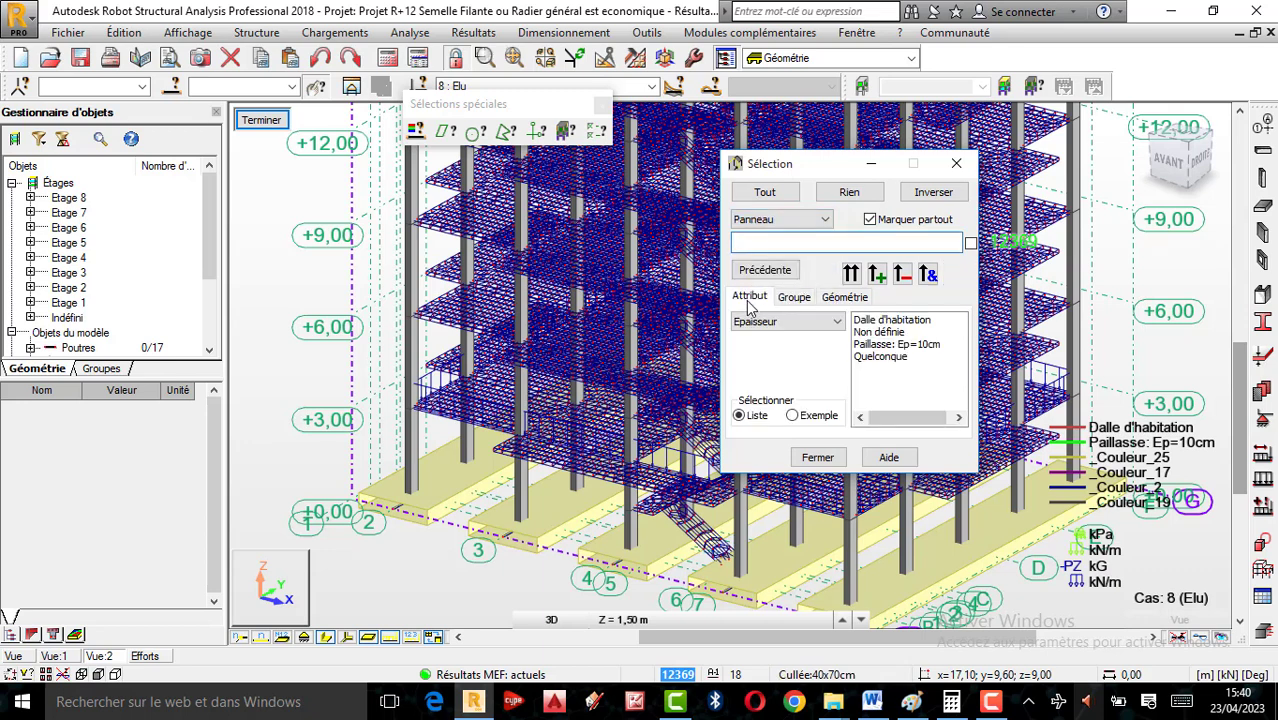
pyautogui.click(956, 163)
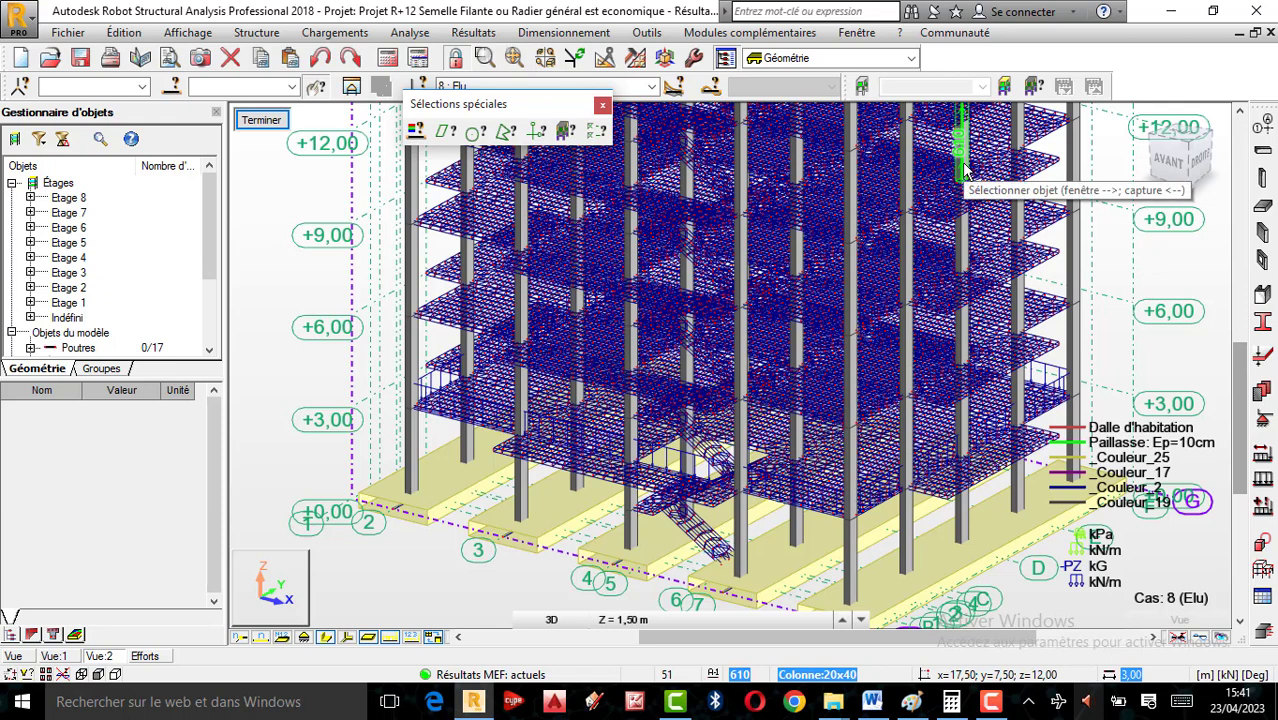
# Step: Select all five 250x50 cm strip footings, bars 1481 to 1485, together at the base of the building
pyautogui.click(890, 586)
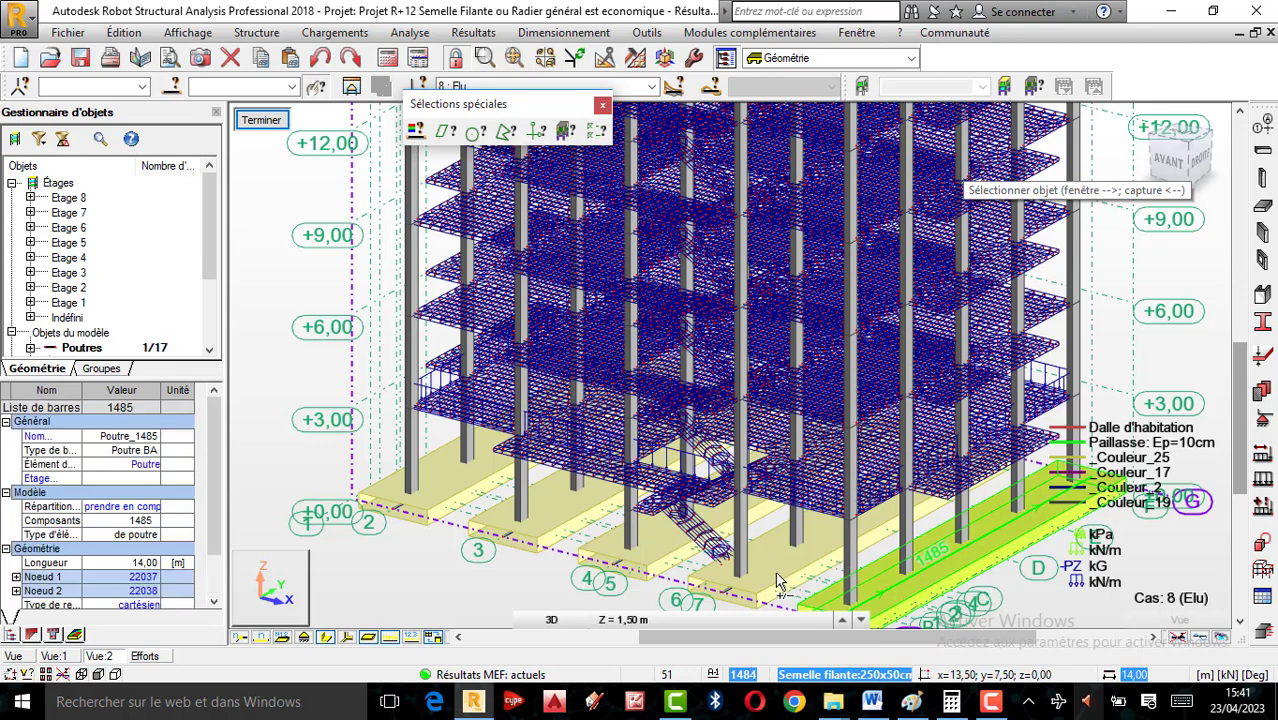
pyautogui.keyDown('ctrl'); pyautogui.click(686, 568); pyautogui.keyUp('ctrl')
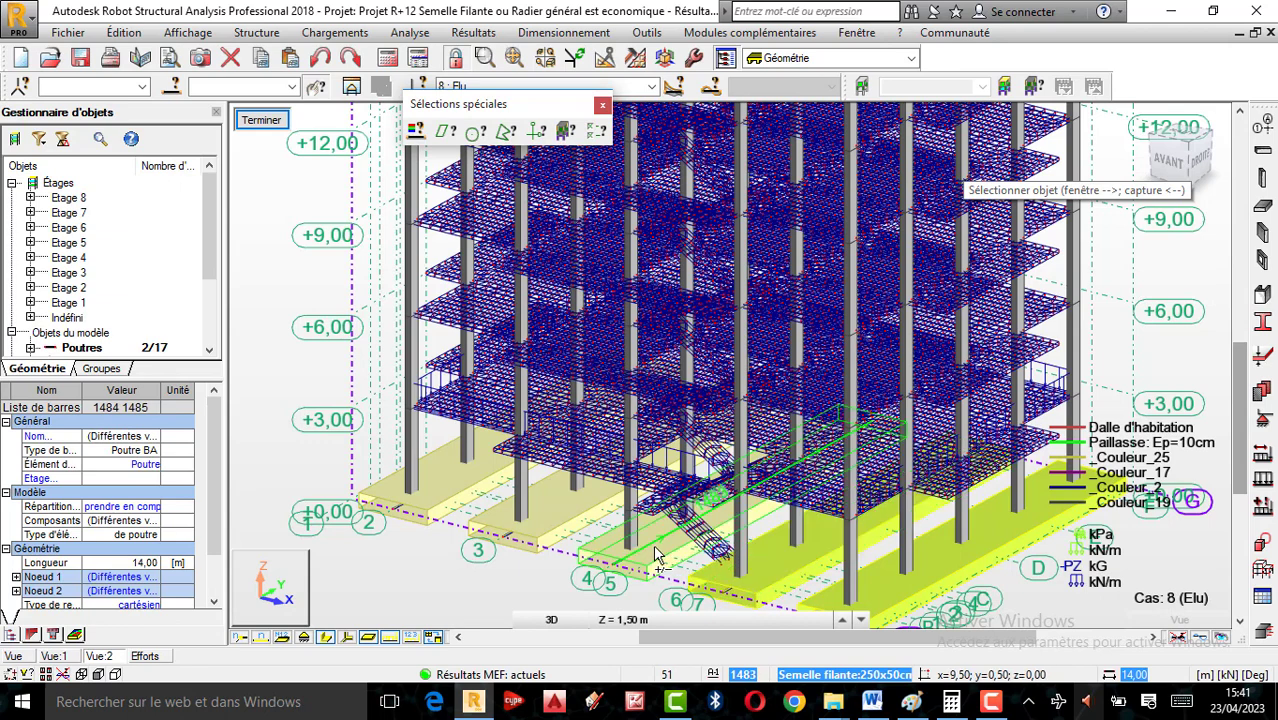
pyautogui.keyDown('ctrl'); pyautogui.click(653, 544); pyautogui.keyUp('ctrl')
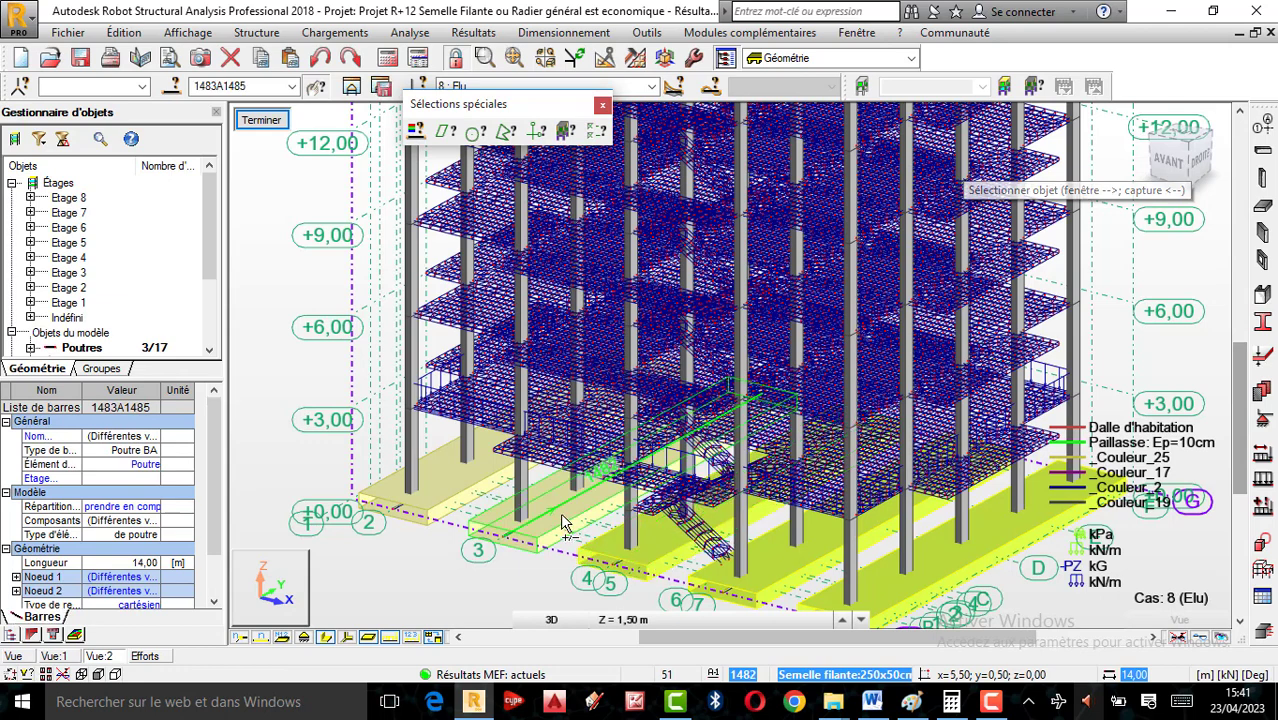
pyautogui.keyDown('ctrl'); pyautogui.click(560, 512); pyautogui.keyUp('ctrl')
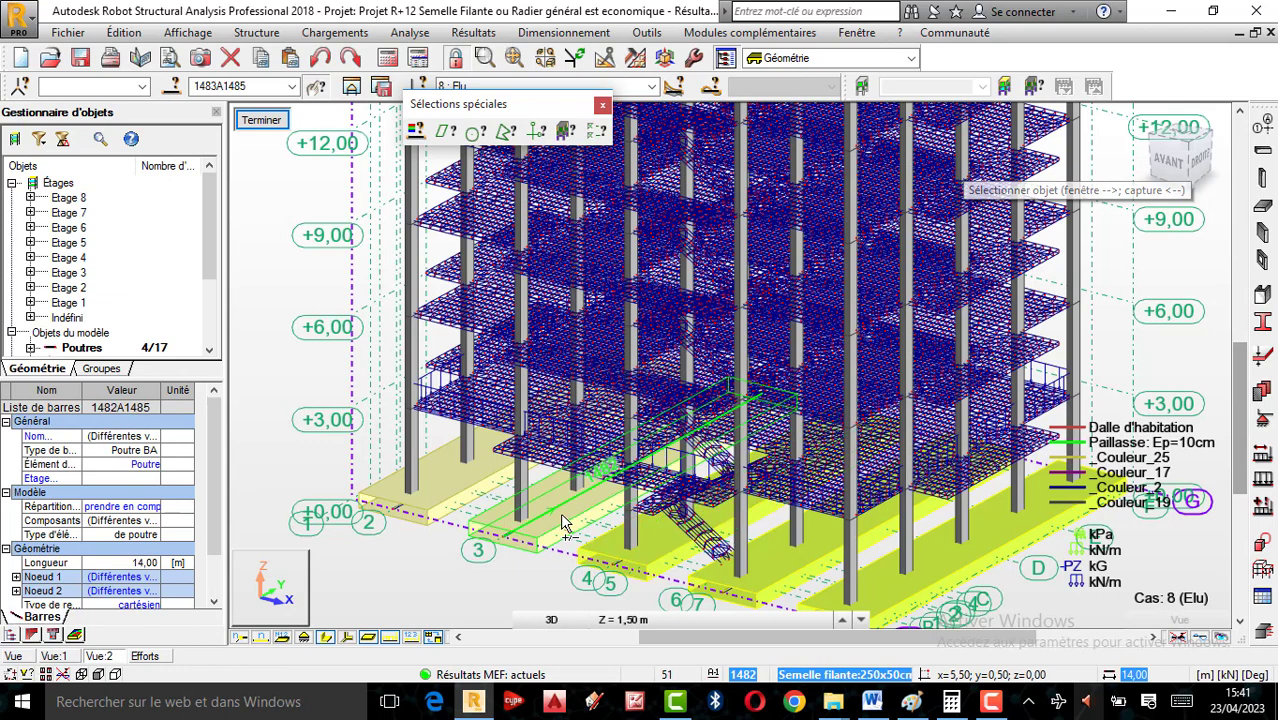
pyautogui.keyDown('ctrl'); pyautogui.click(455, 503); pyautogui.keyUp('ctrl')
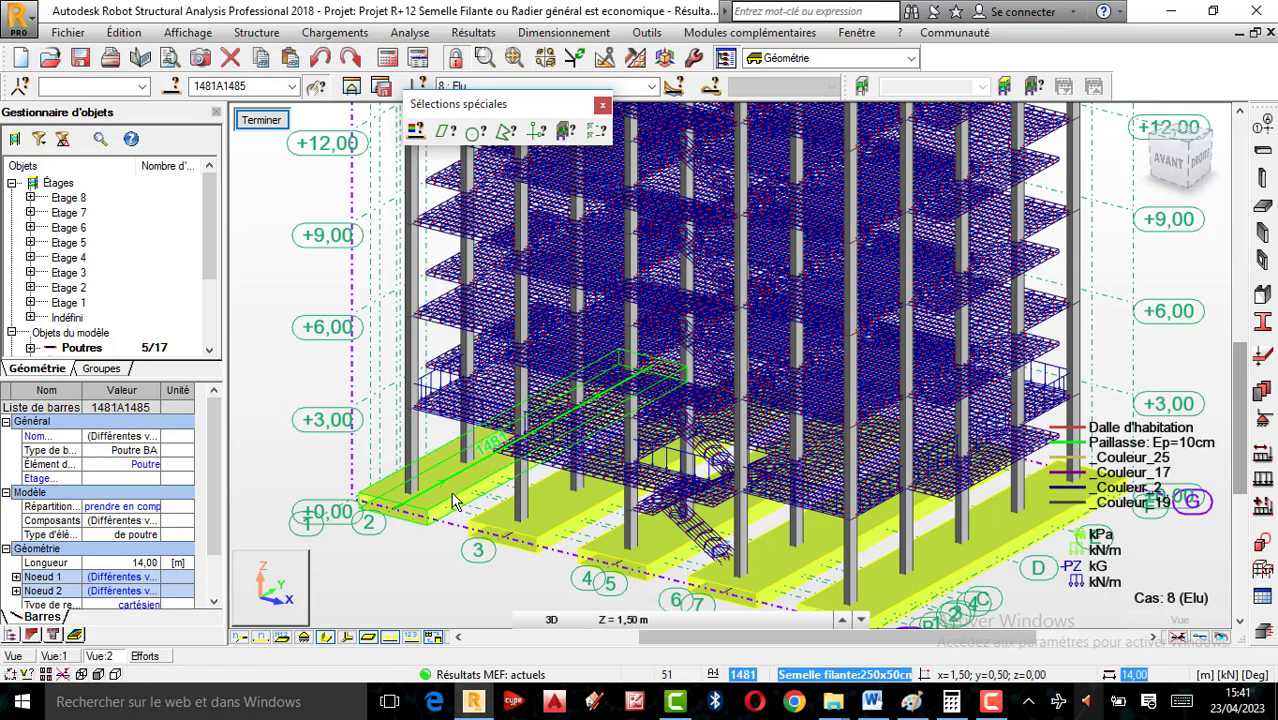
# Step: Set Kz of the elastic soil definition "Charge d'élasticité du sol Semelle filante" to 20000 kPa and apply it to the five selected footings
pyautogui.click(257, 33)
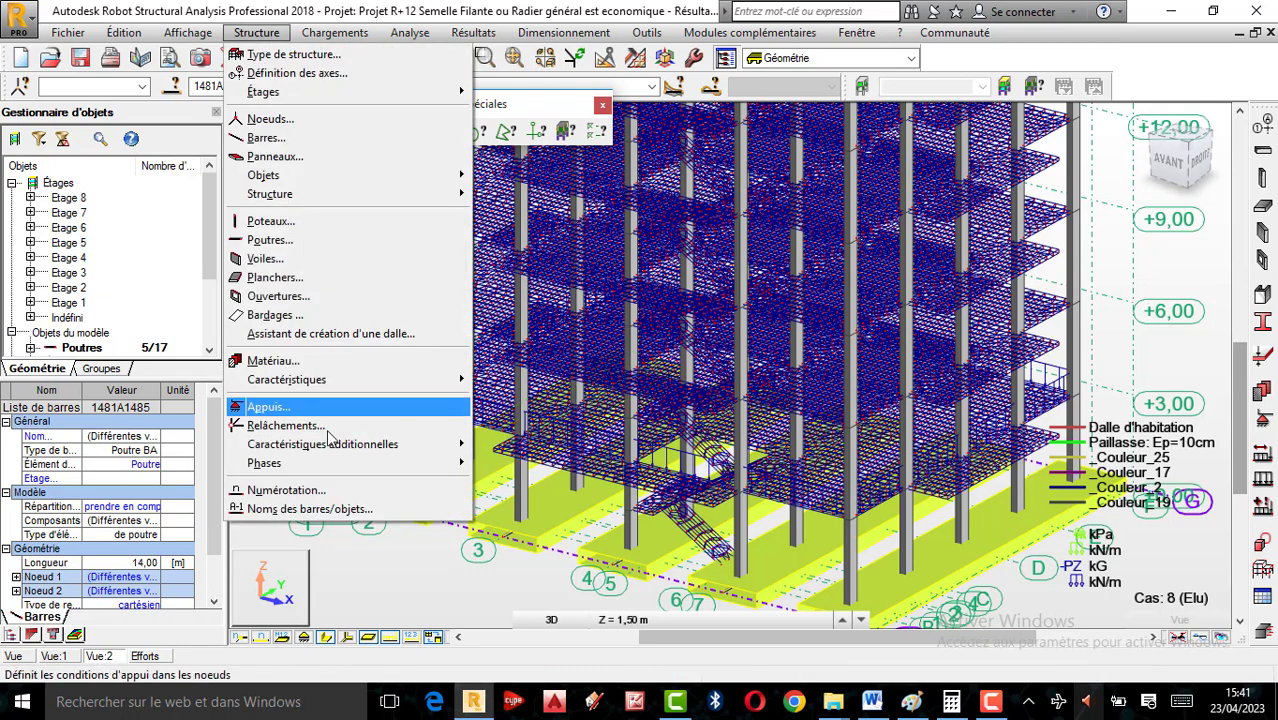
pyautogui.moveTo(355, 449)
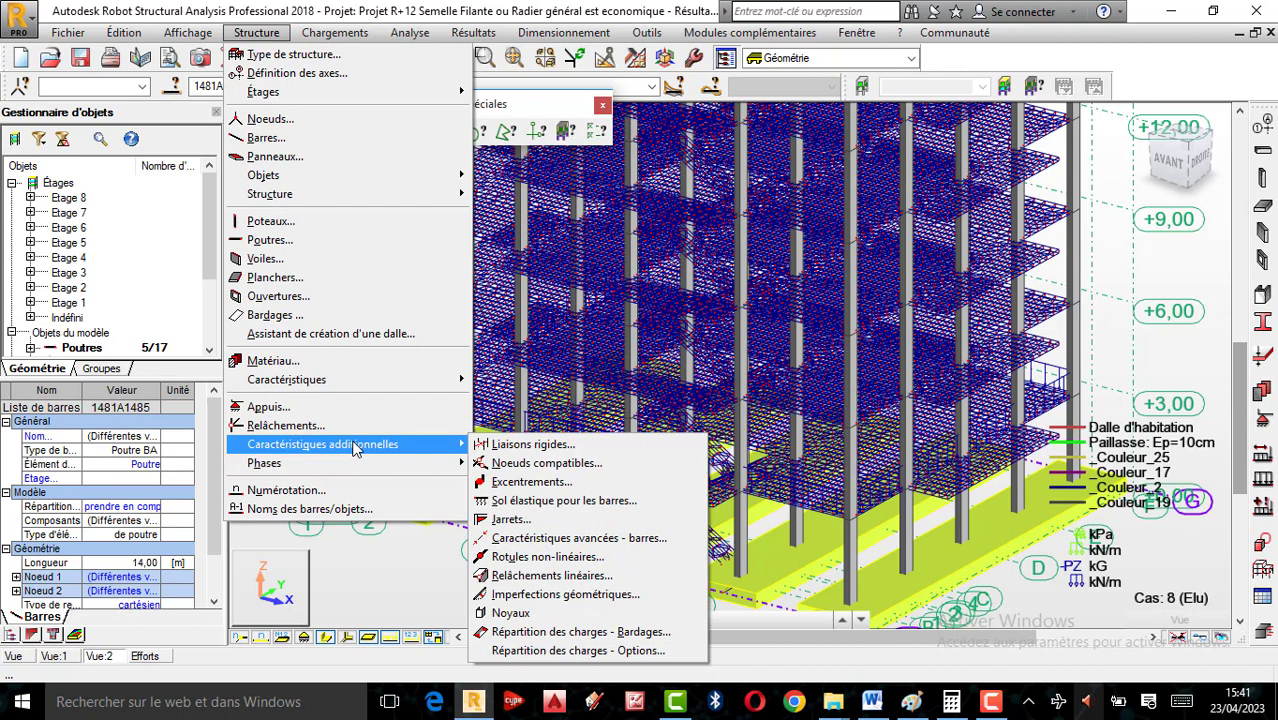
pyautogui.click(560, 500)
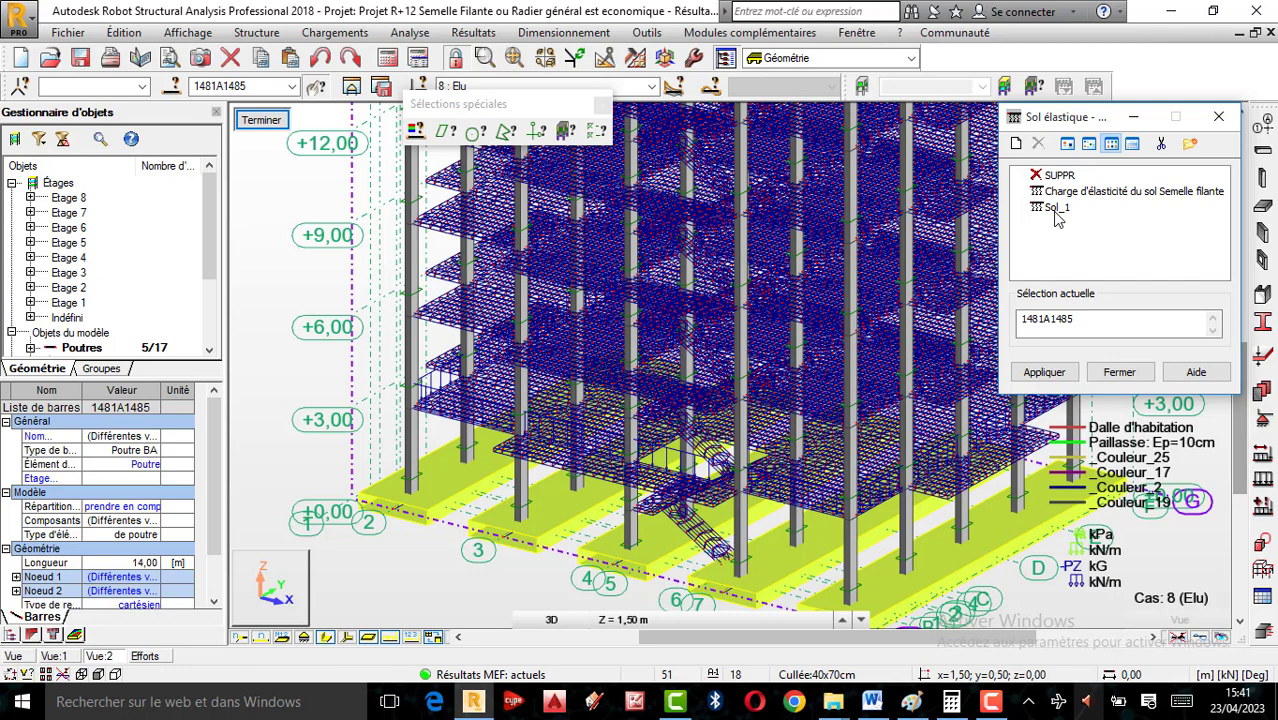
pyautogui.doubleClick(1108, 198)
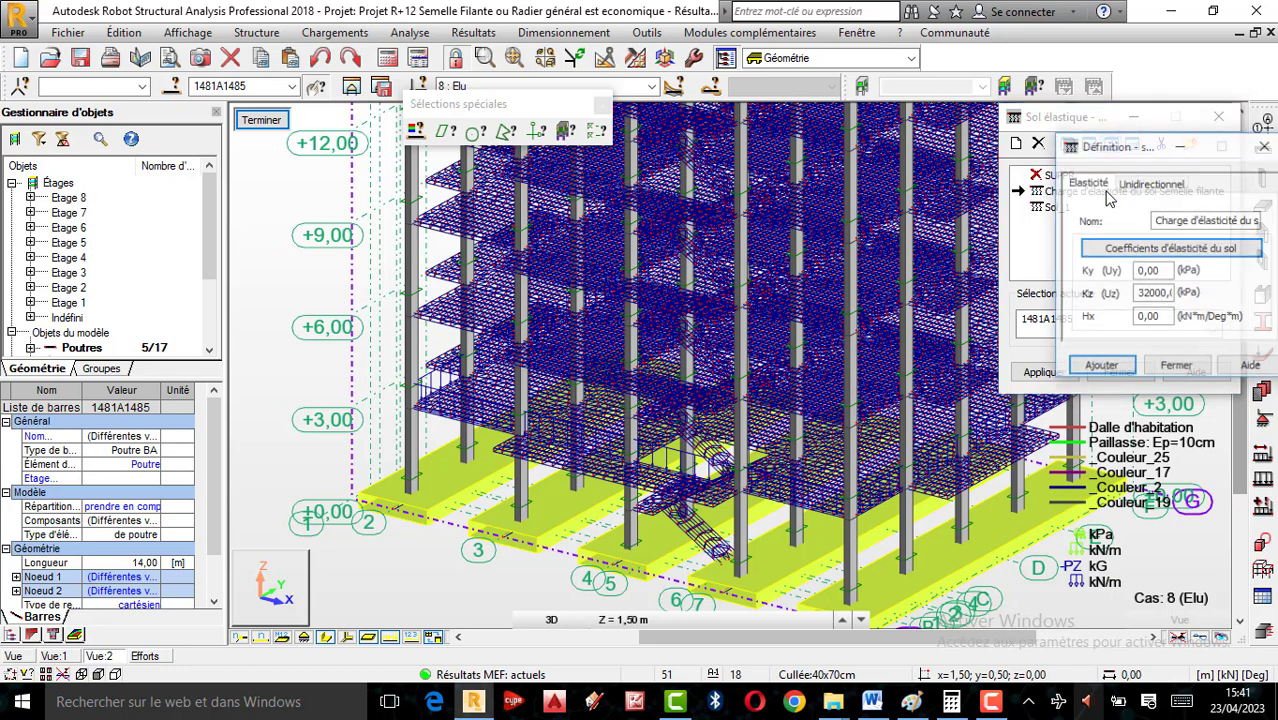
pyautogui.doubleClick(1152, 294)
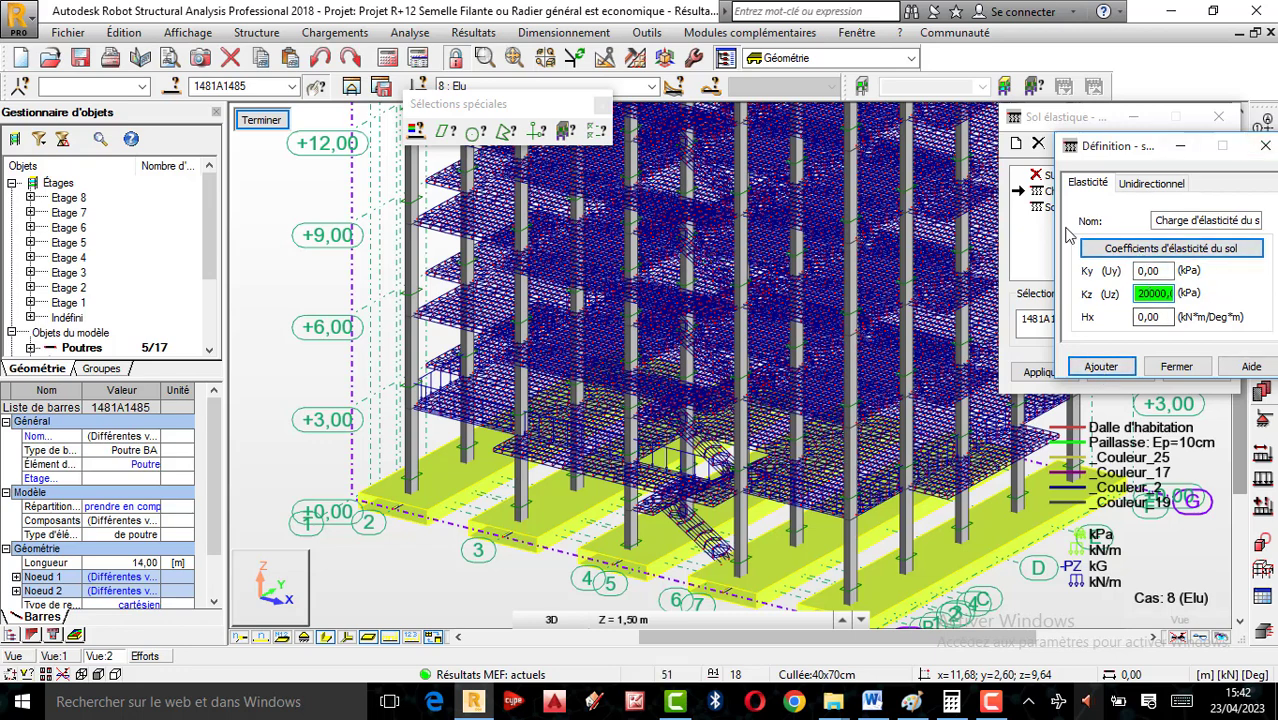
pyautogui.click(1101, 366)
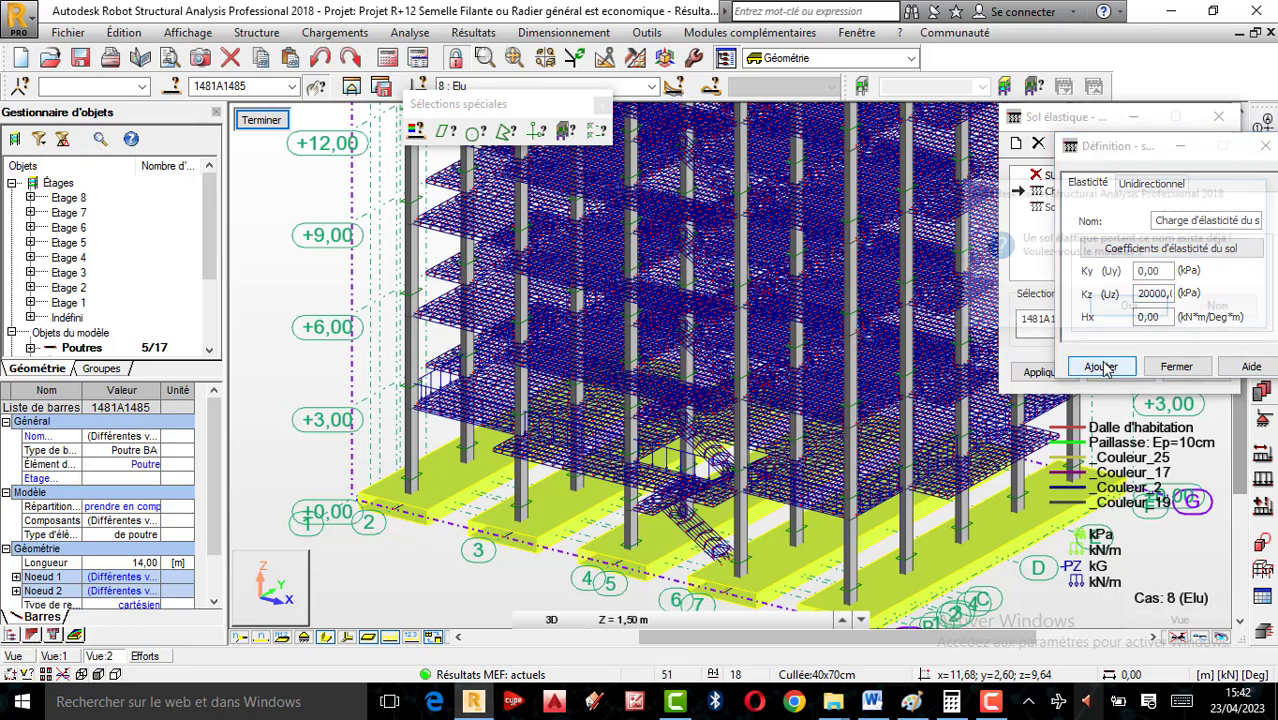
pyautogui.click(1140, 308)
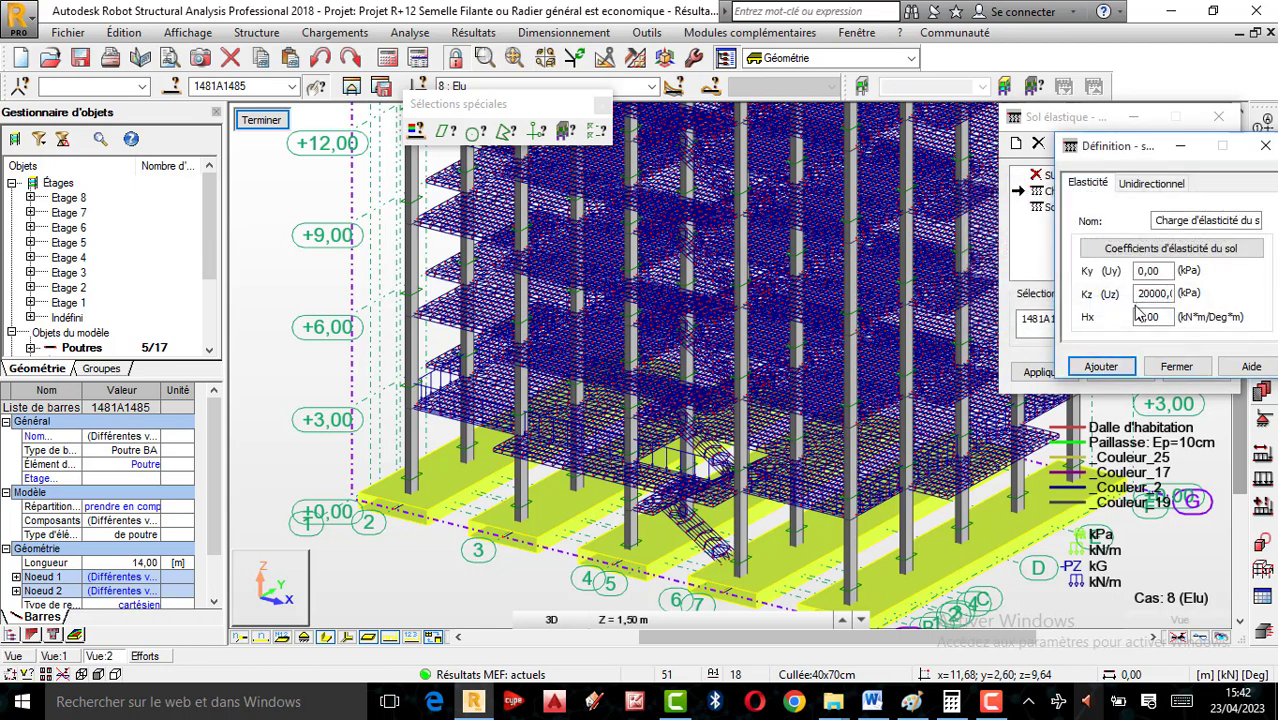
pyautogui.click(1184, 370)
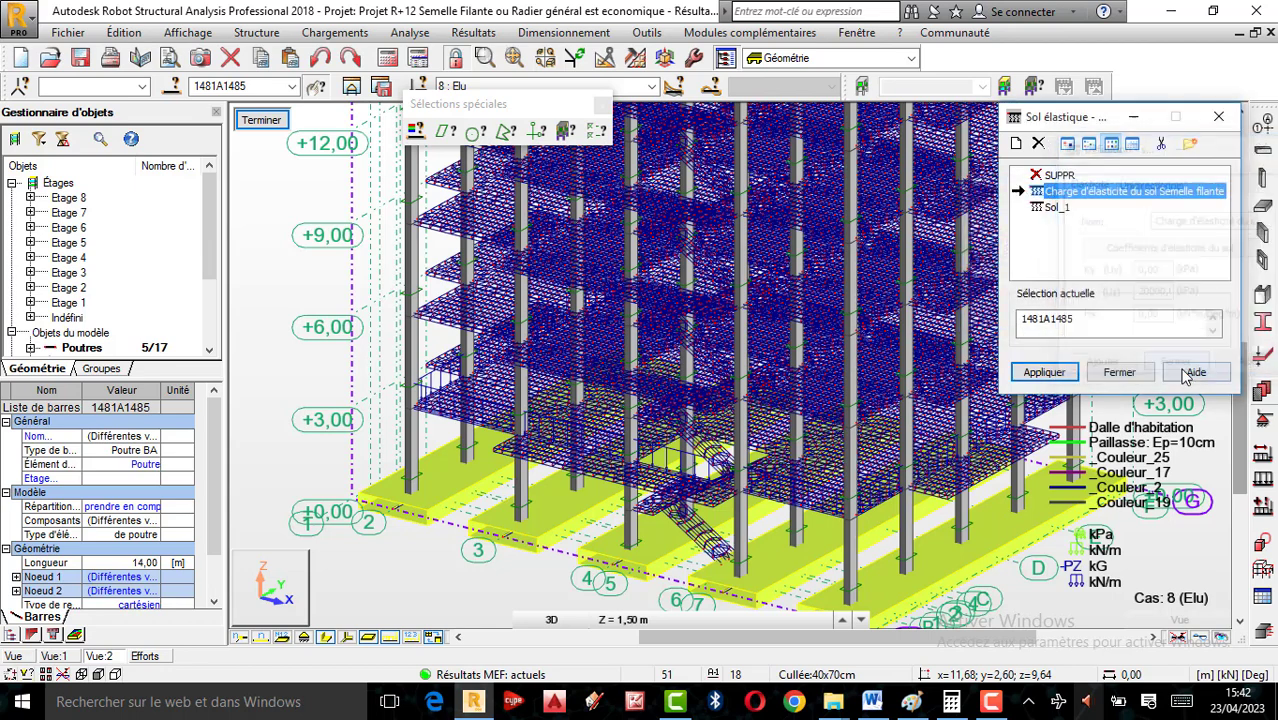
pyautogui.click(1044, 372)
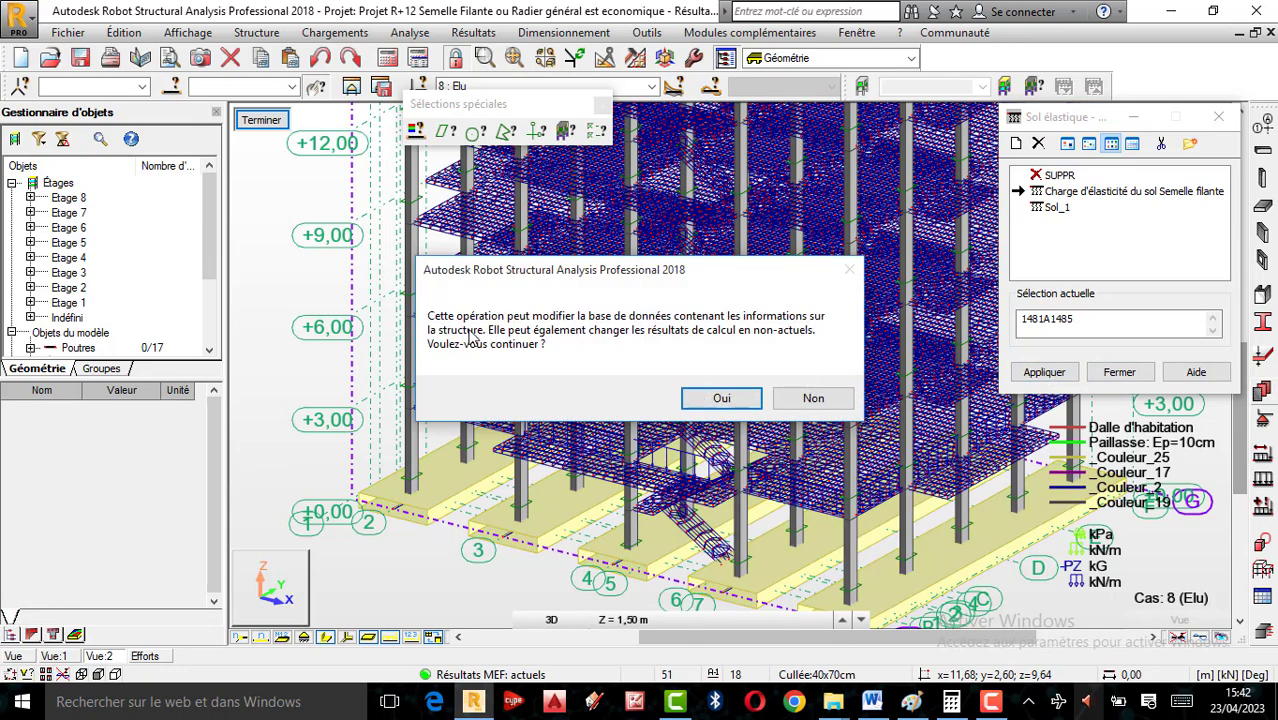
pyautogui.click(712, 404)
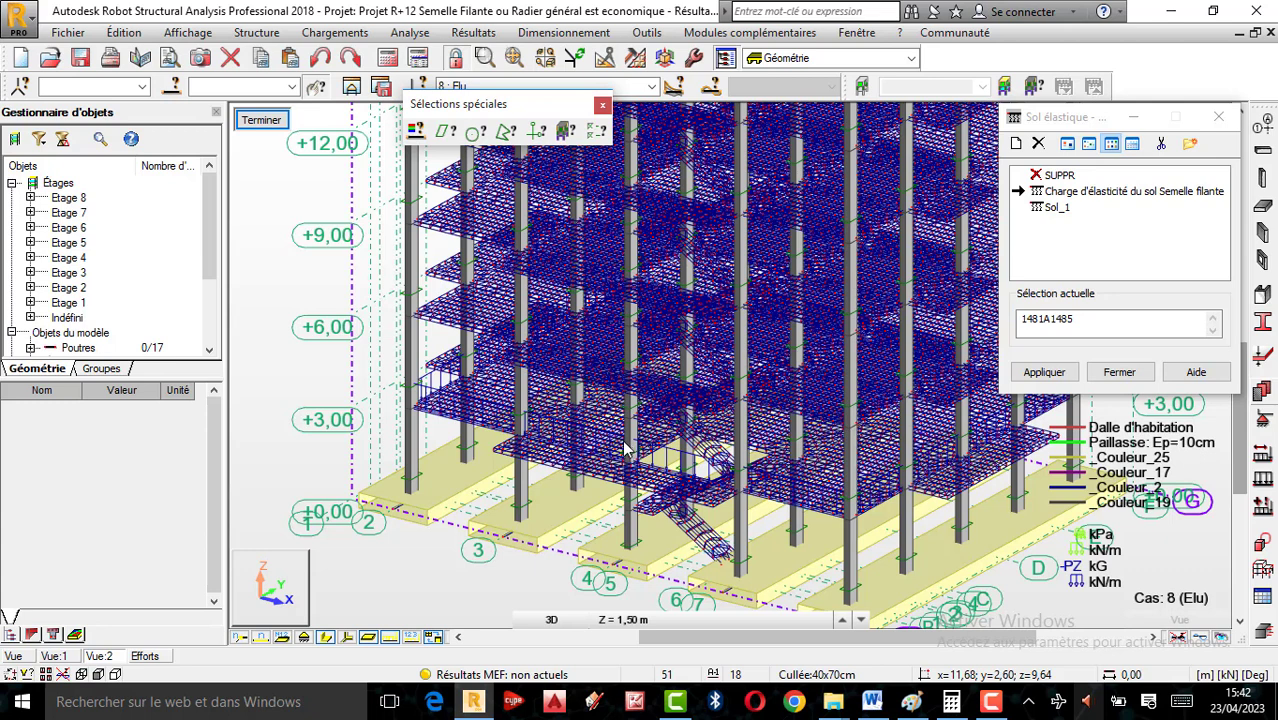
# Step: Turn on the display of the elastic soil symbols in the model's display attributes
pyautogui.scroll(-2, 626, 450)
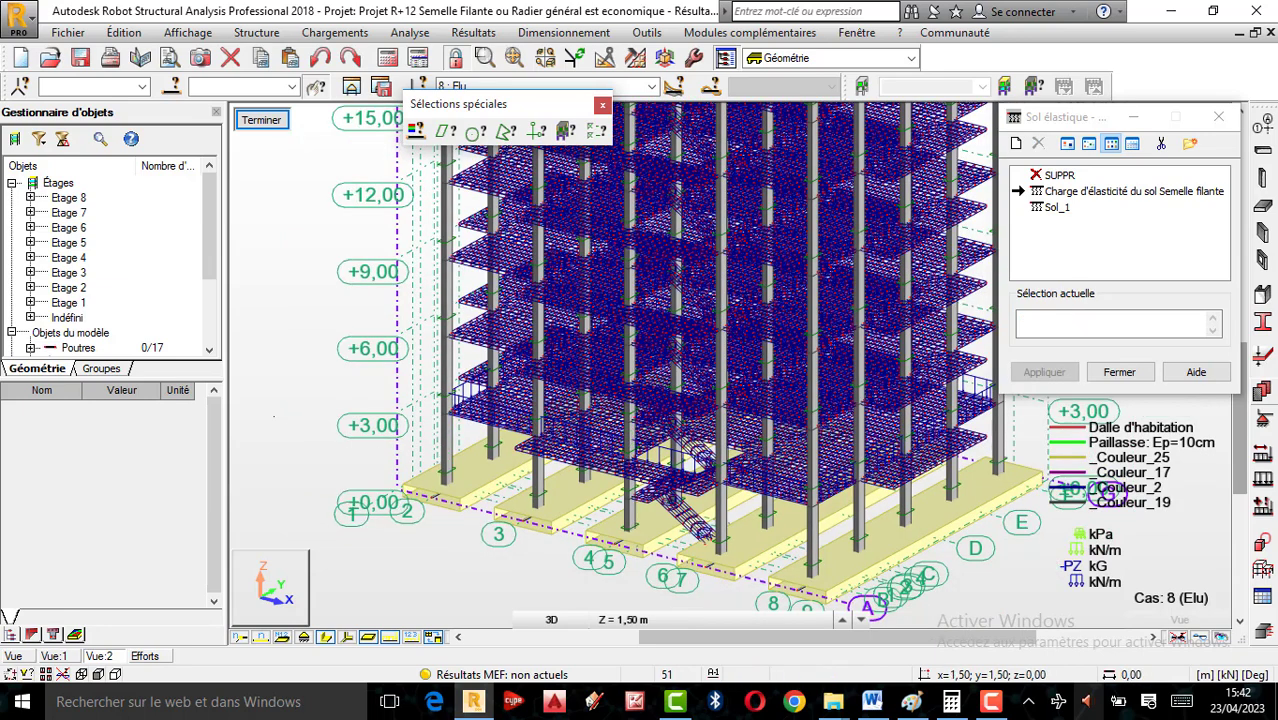
pyautogui.rightClick(401, 146)
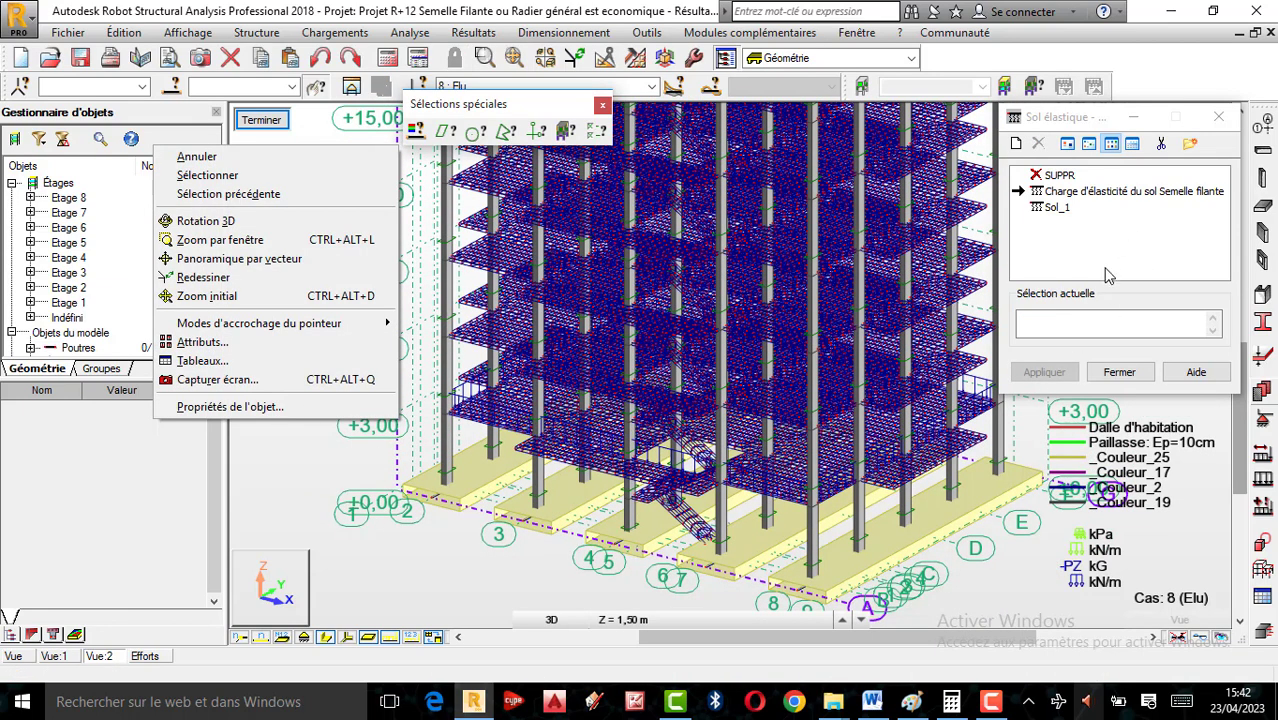
pyautogui.click(210, 342)
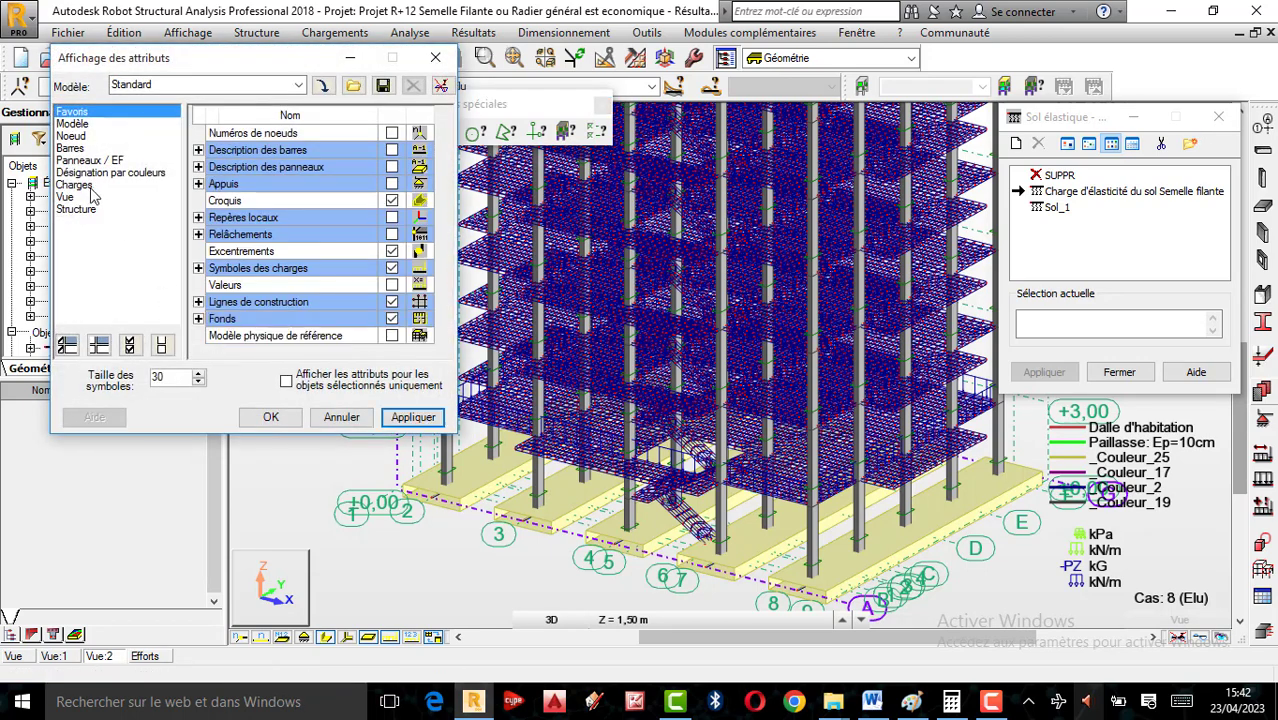
pyautogui.click(67, 197)
pyautogui.click(78, 186)
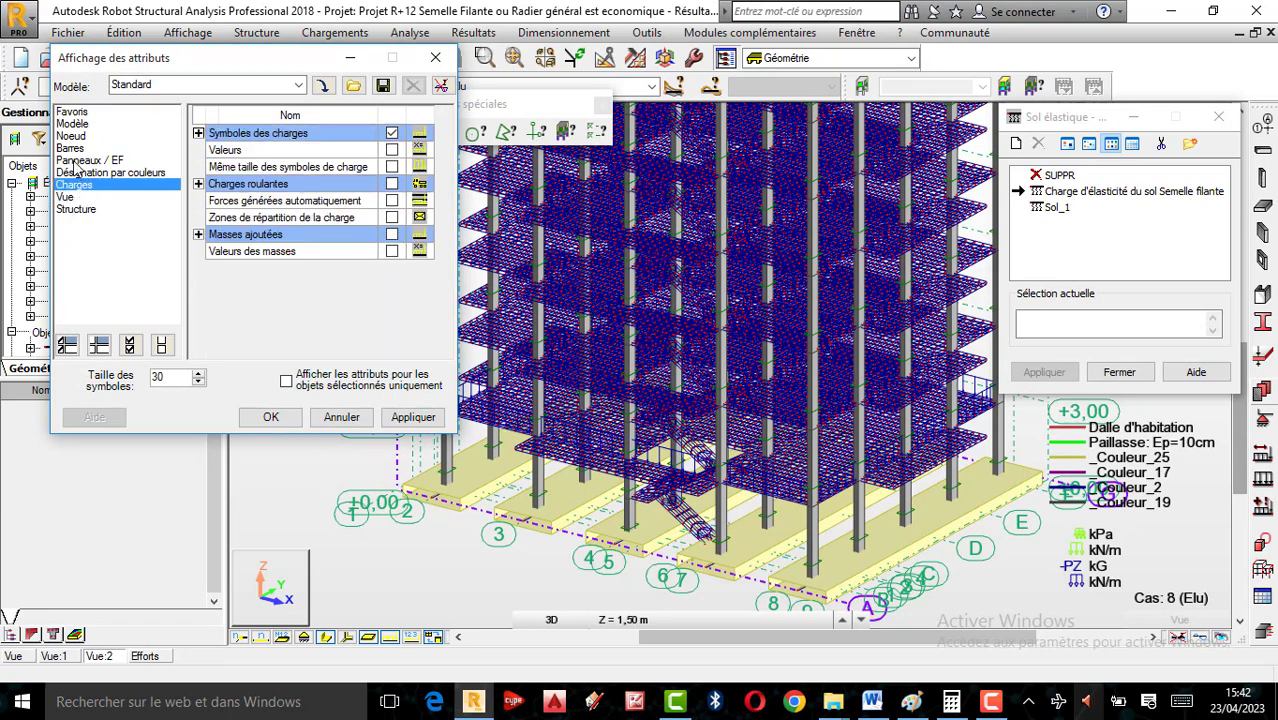
pyautogui.click(72, 113)
pyautogui.click(72, 124)
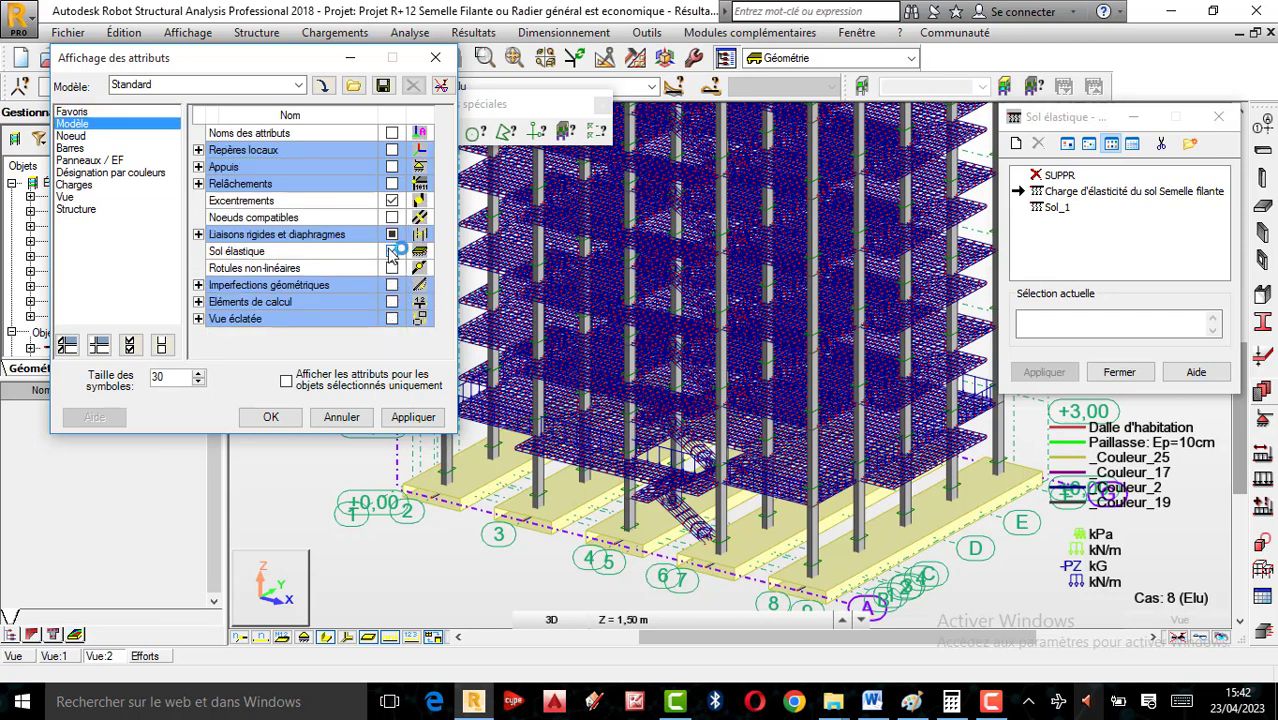
pyautogui.click(413, 417)
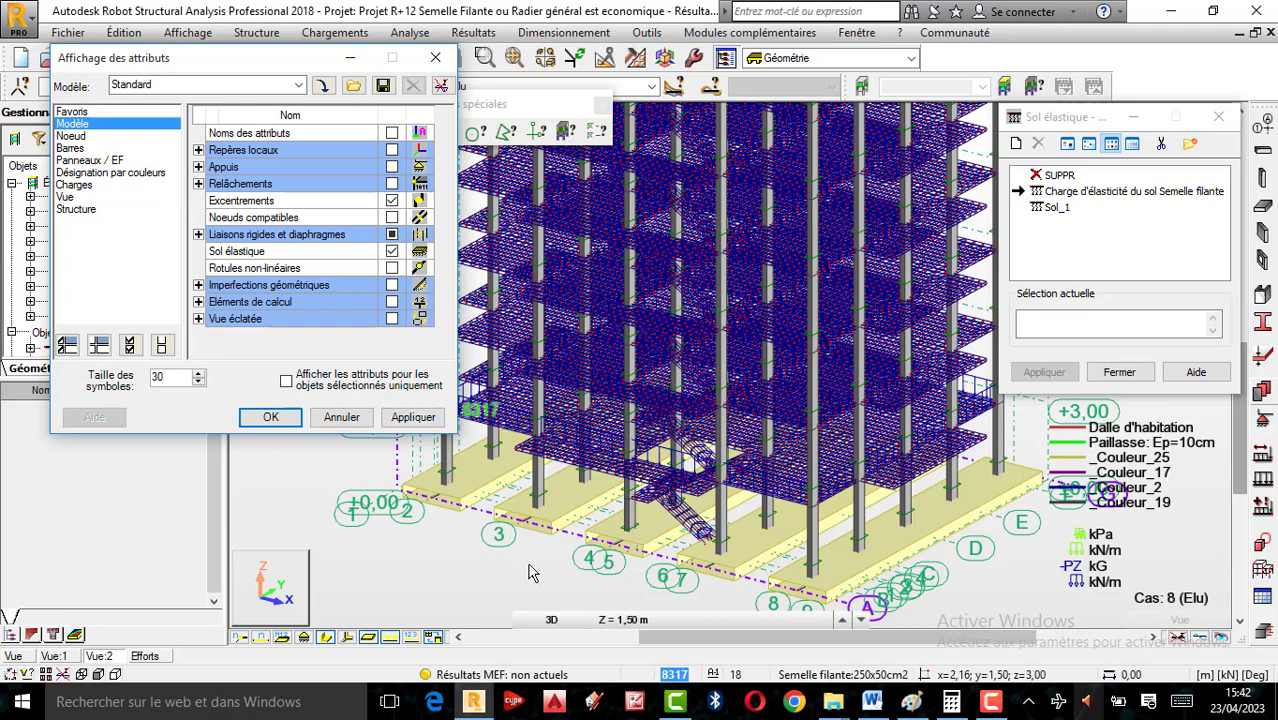
# Step: Inspect the elastic soil symbols beneath the strip footings from below, then hide them and close the elastic soil settings
pyautogui.rightClick(465, 410)
pyautogui.click(459, 358)
pyautogui.moveTo(459, 358); pyautogui.dragTo(706, 470)
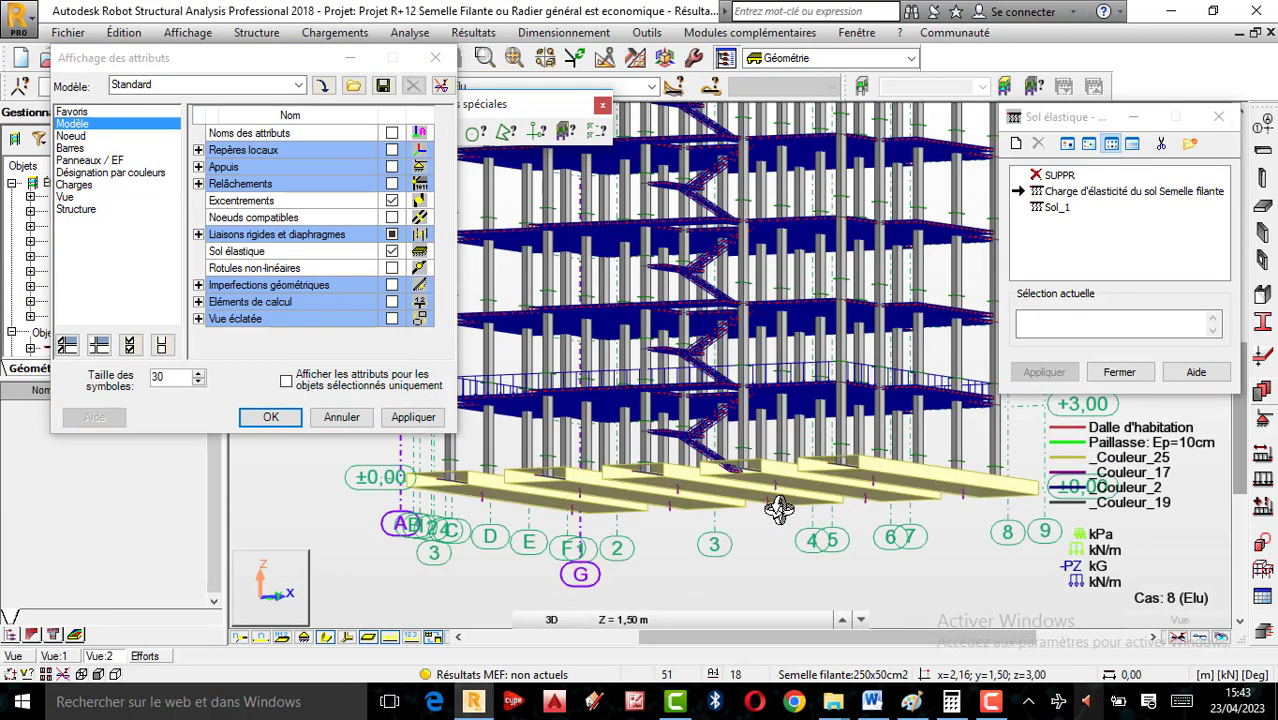
pyautogui.scroll(3, 776, 492)
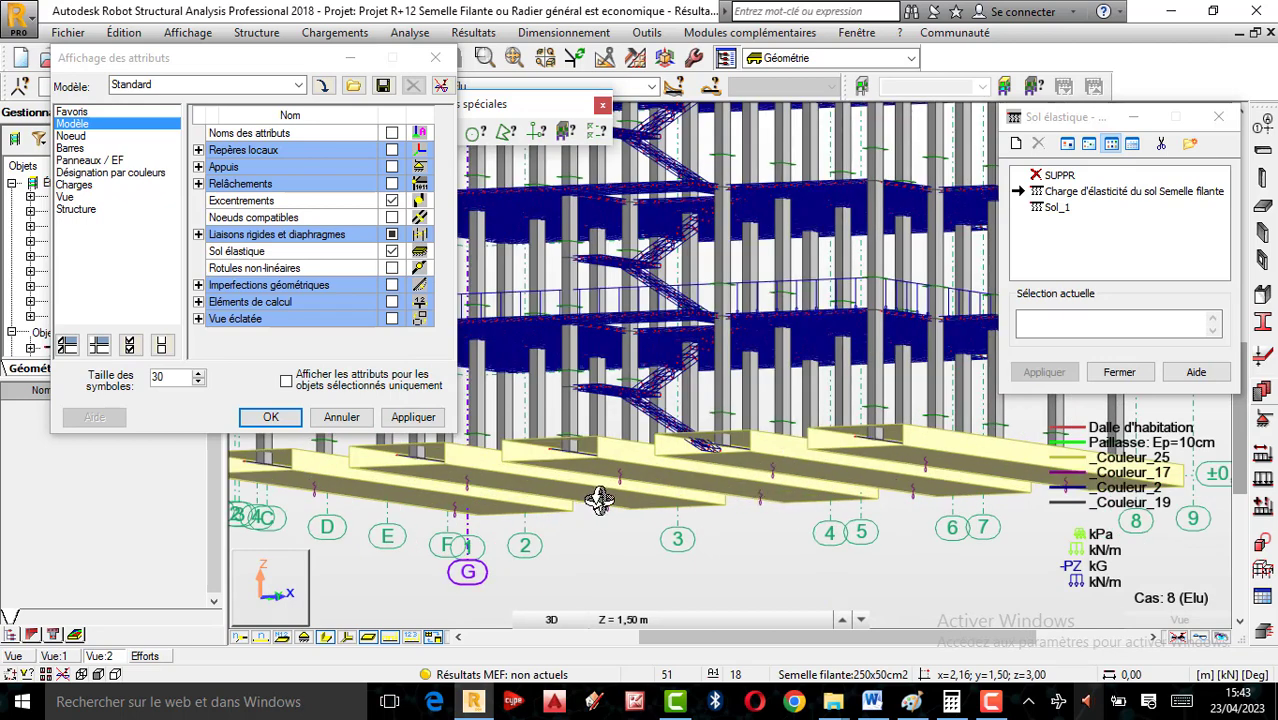
pyautogui.scroll(2, 474, 490)
pyautogui.scroll(2, 477, 488)
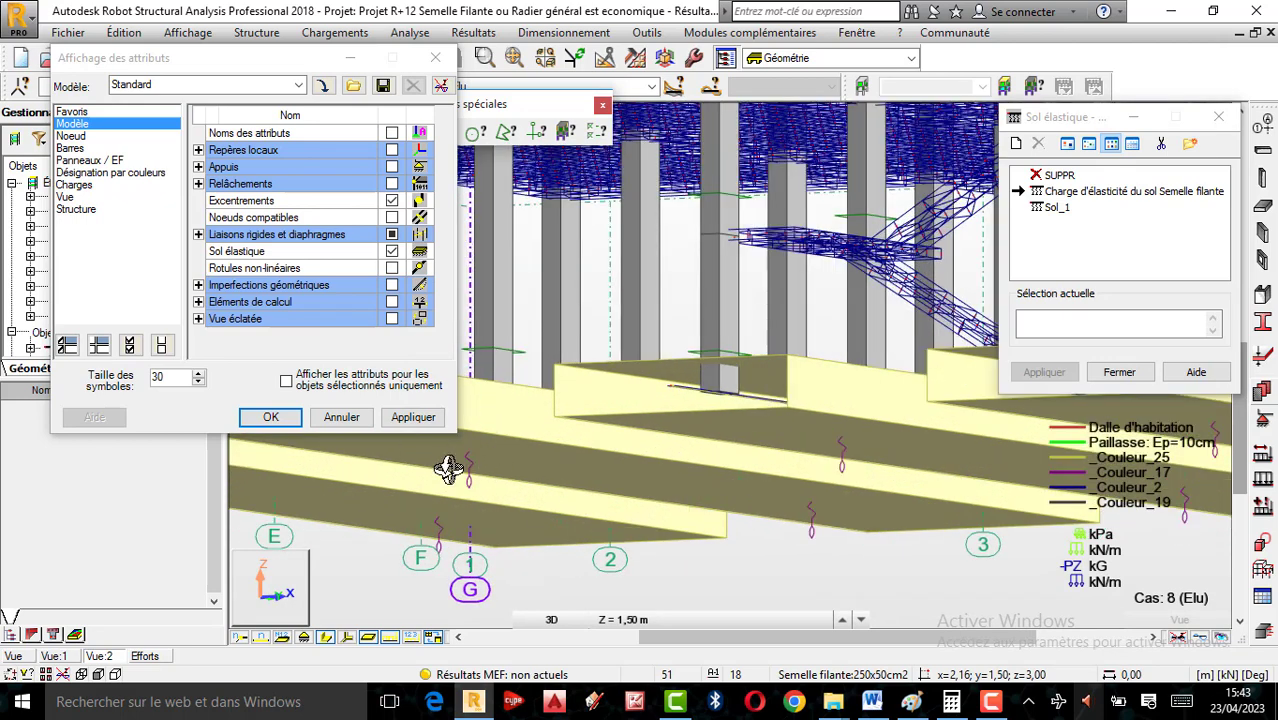
pyautogui.scroll(2, 538, 522)
pyautogui.keyDown('shift'); pyautogui.moveTo(540, 523); pyautogui.dragTo(556, 588, button='middle'); pyautogui.keyUp('shift')
pyautogui.click(1221, 122)
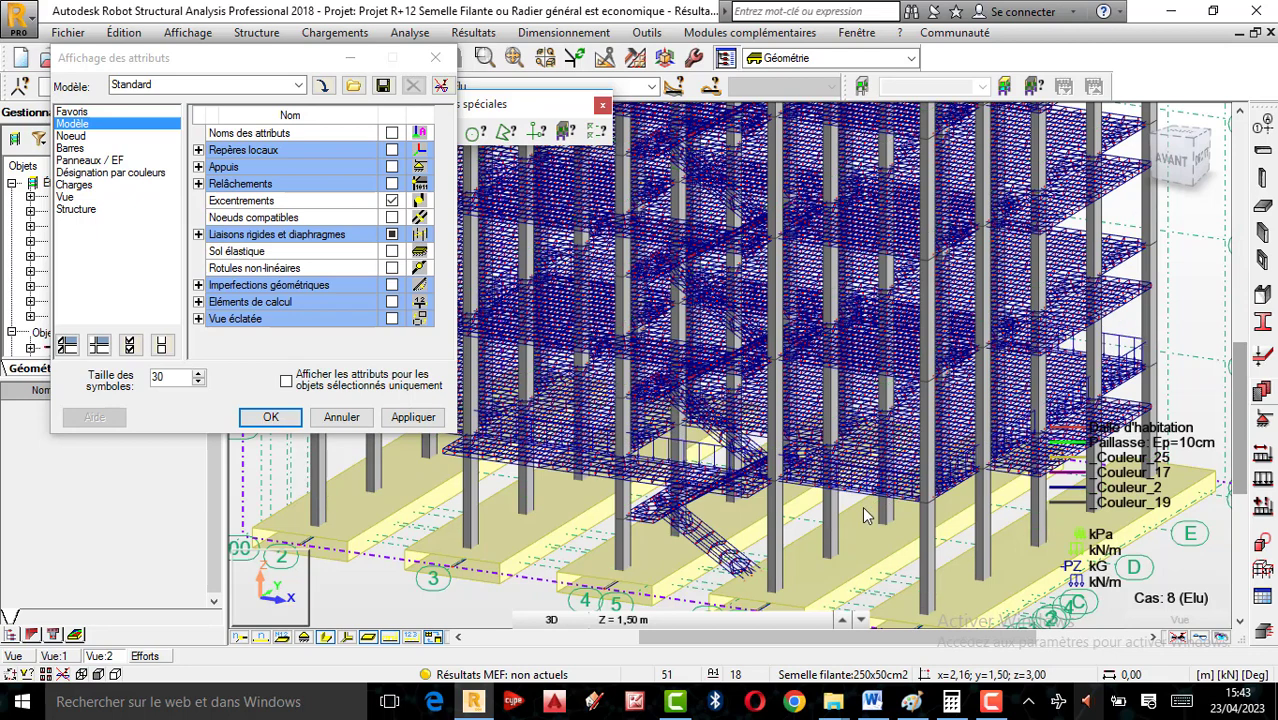
# Step: Recalculate the whole structure with the modified soil elasticity under the strip footings
pyautogui.scroll(-1, 648, 430)
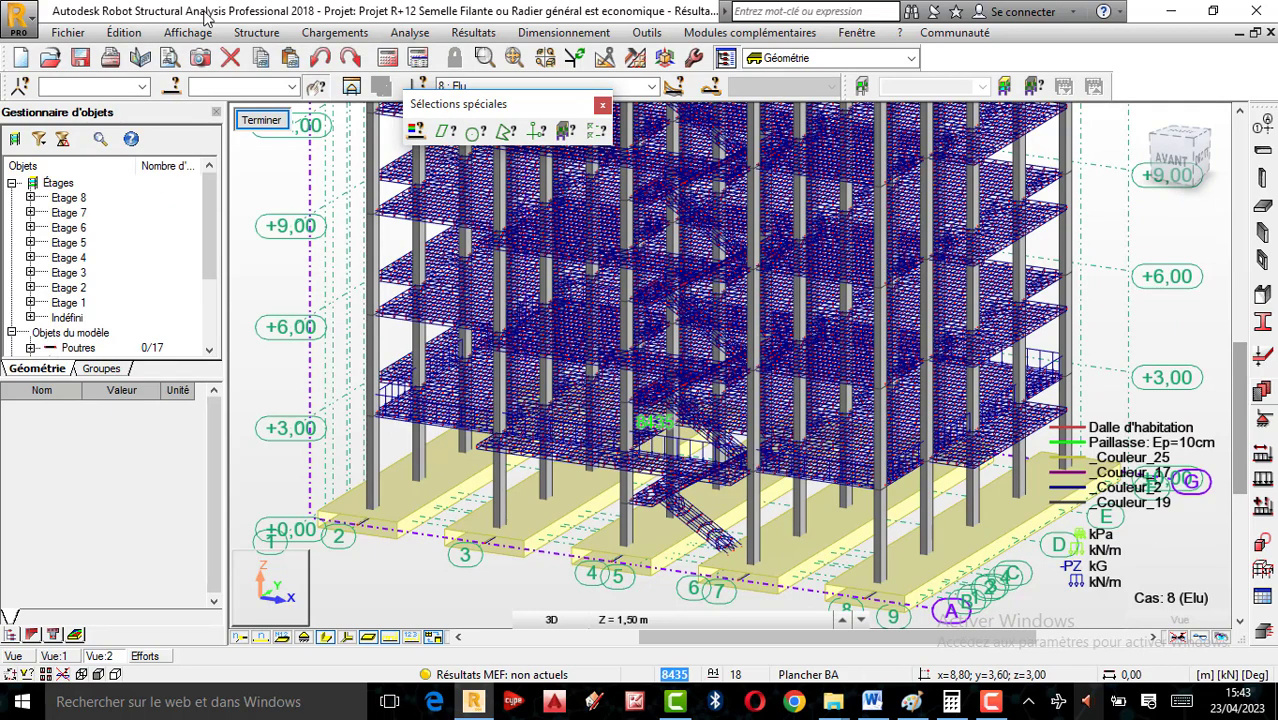
pyautogui.click(388, 59)
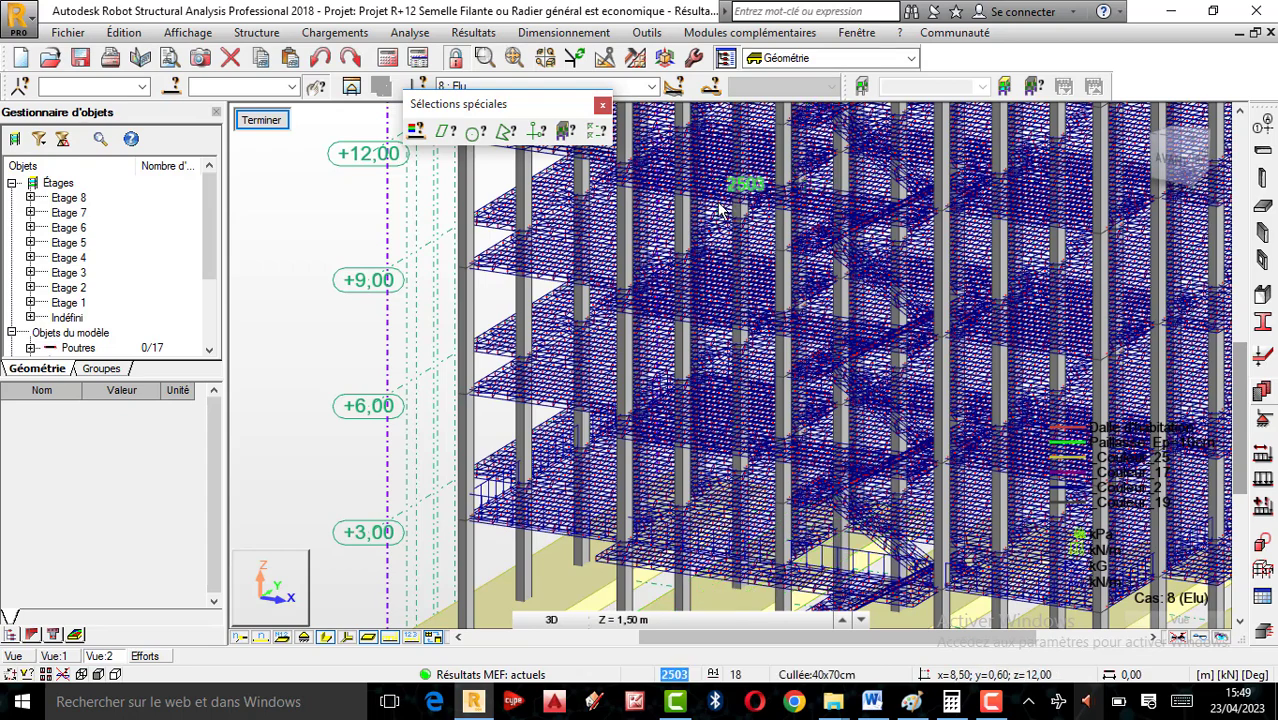
# Step: Load the middle strip footing, bar 1483, into the beam-on-elastic-soil reinforcement design using manual combinations 8 Elu and 9 Els, grouped by storey and geometry
pyautogui.scroll(-1, 720, 220)
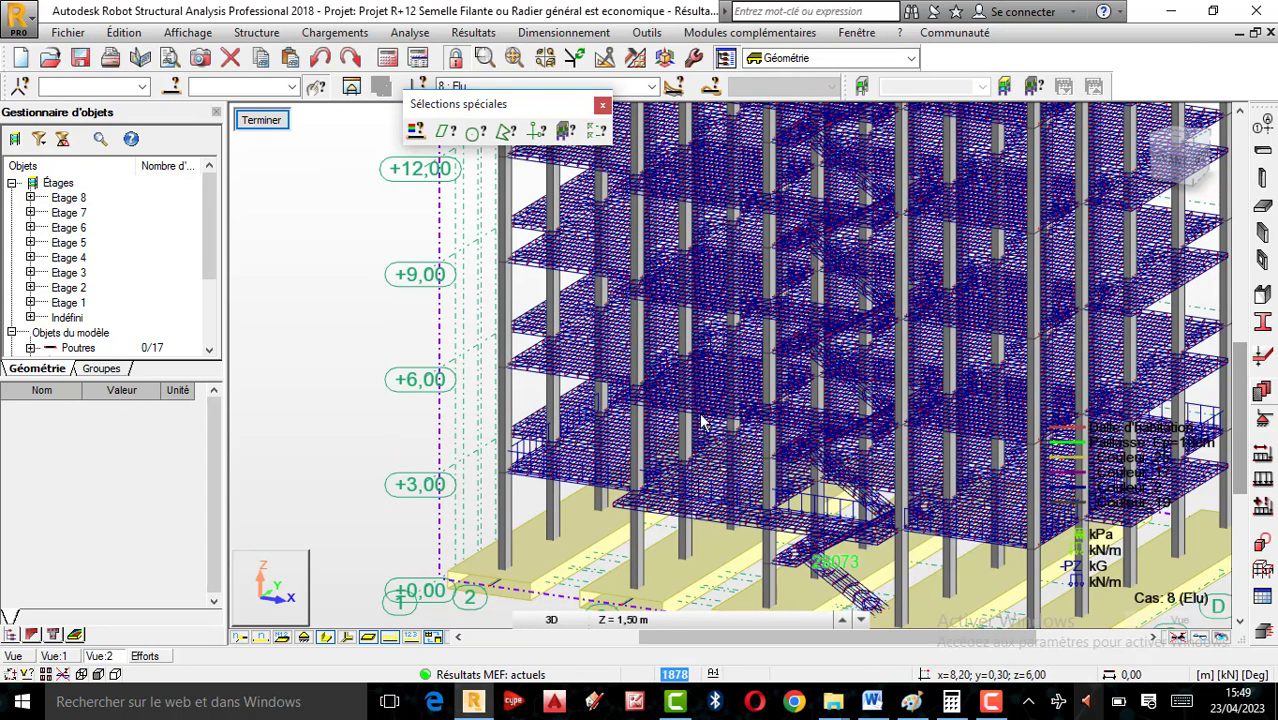
pyautogui.scroll(-1, 840, 578)
pyautogui.scroll(1, 825, 610)
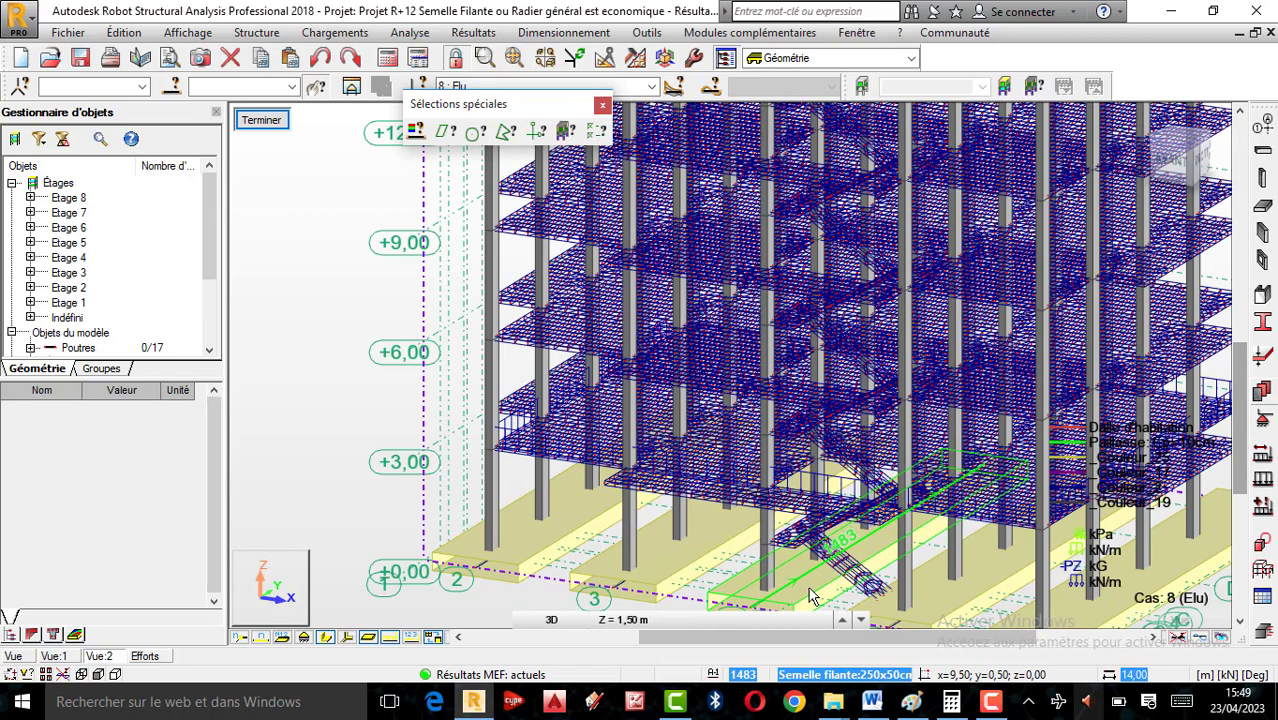
pyautogui.click(812, 596)
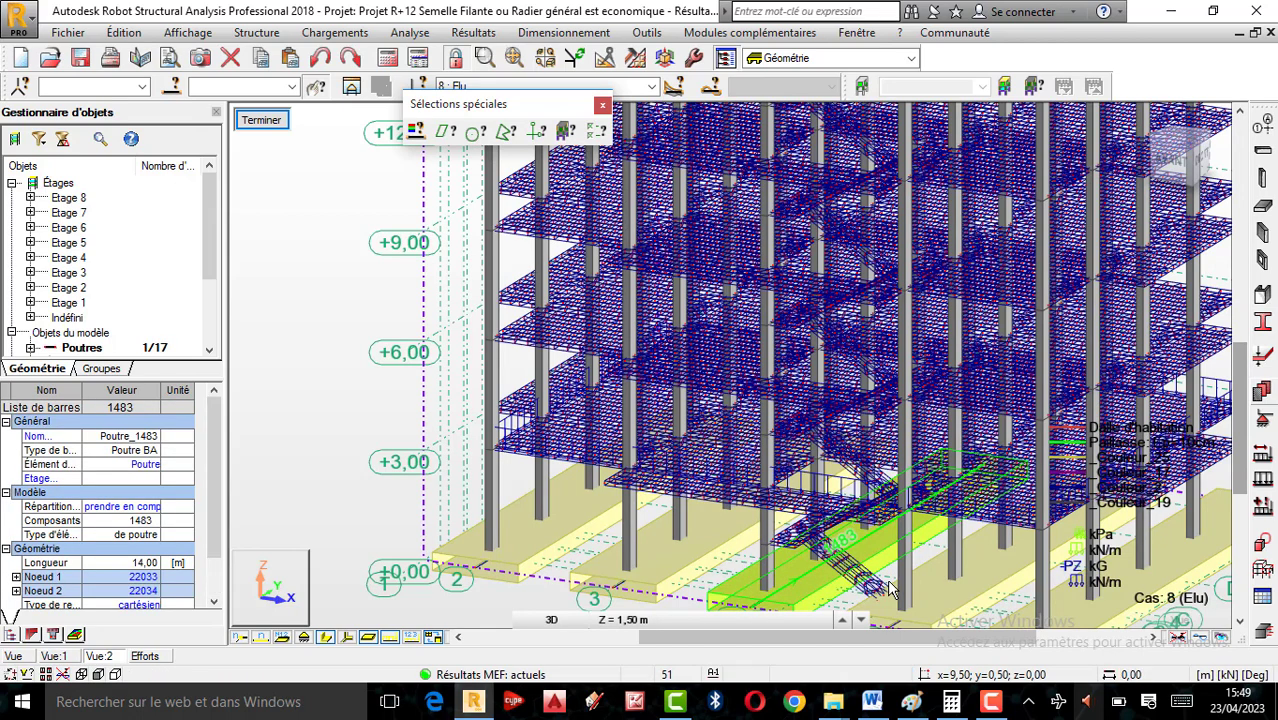
pyautogui.scroll(2, 798, 572)
pyautogui.scroll(1, 790, 572)
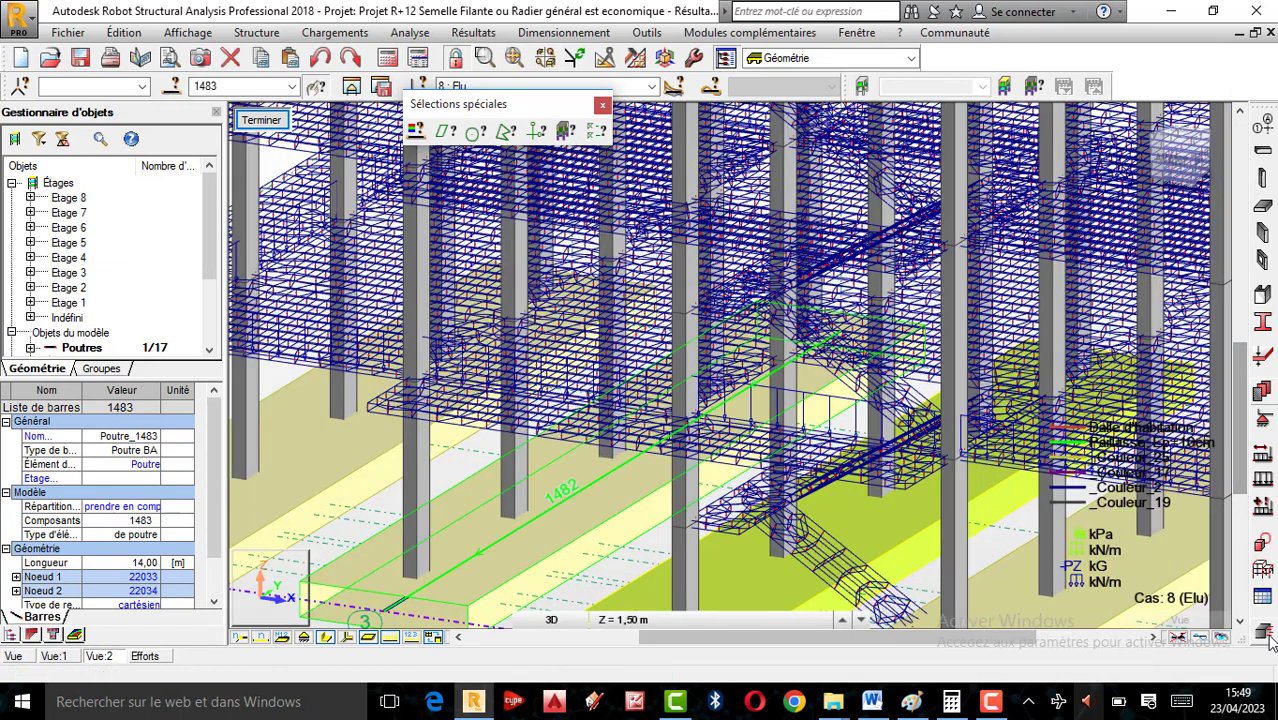
pyautogui.click(1266, 636)
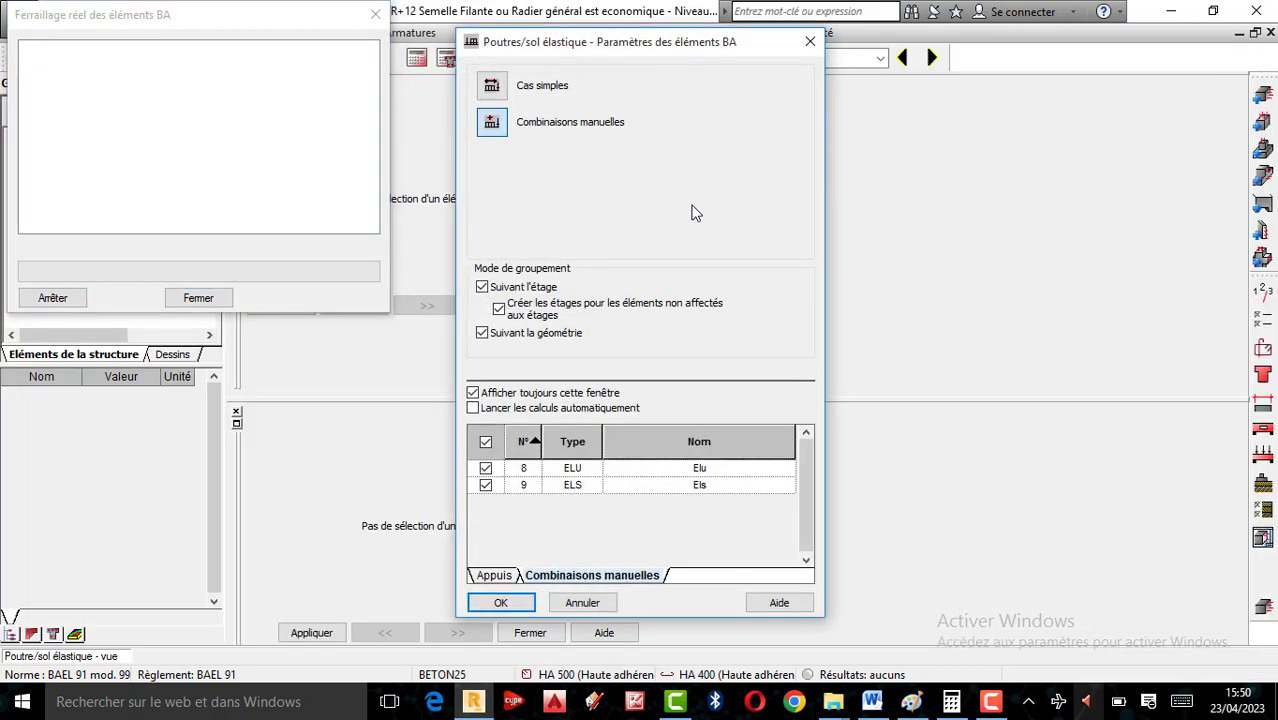
pyautogui.click(503, 604)
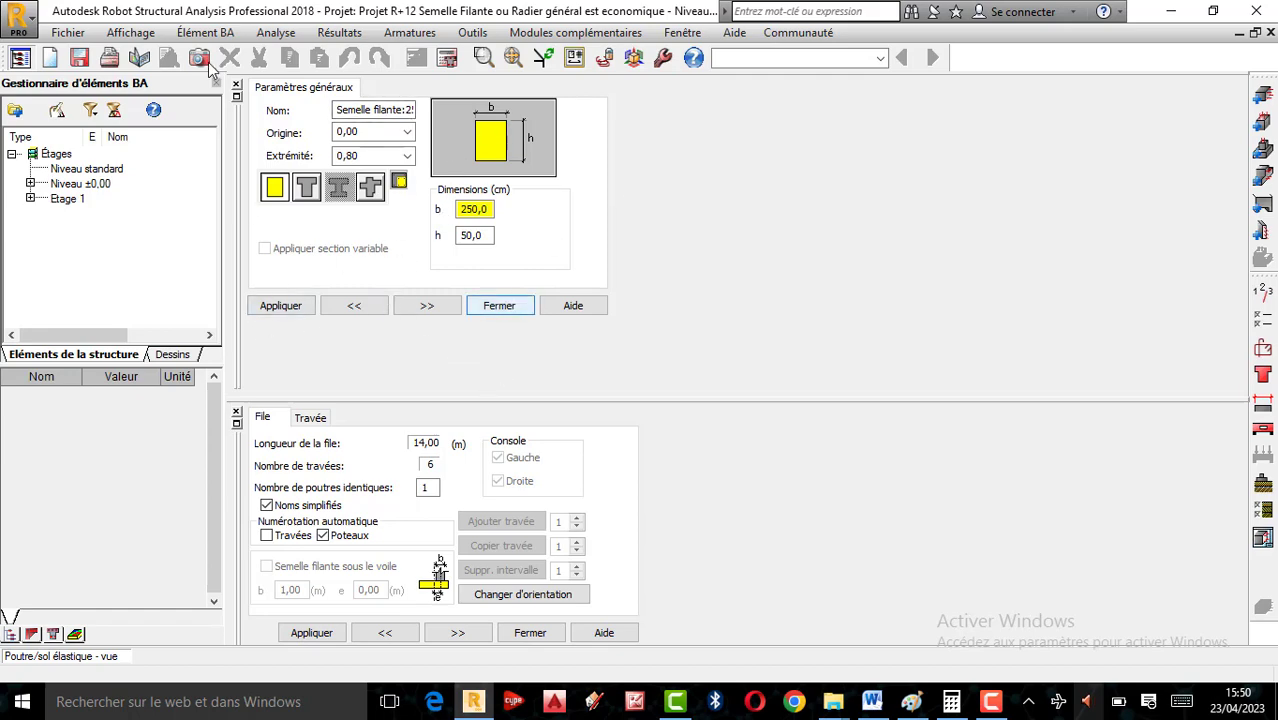
# Step: Dismiss the footing's general section parameters and enlarge its elevation view
pyautogui.click(237, 84)
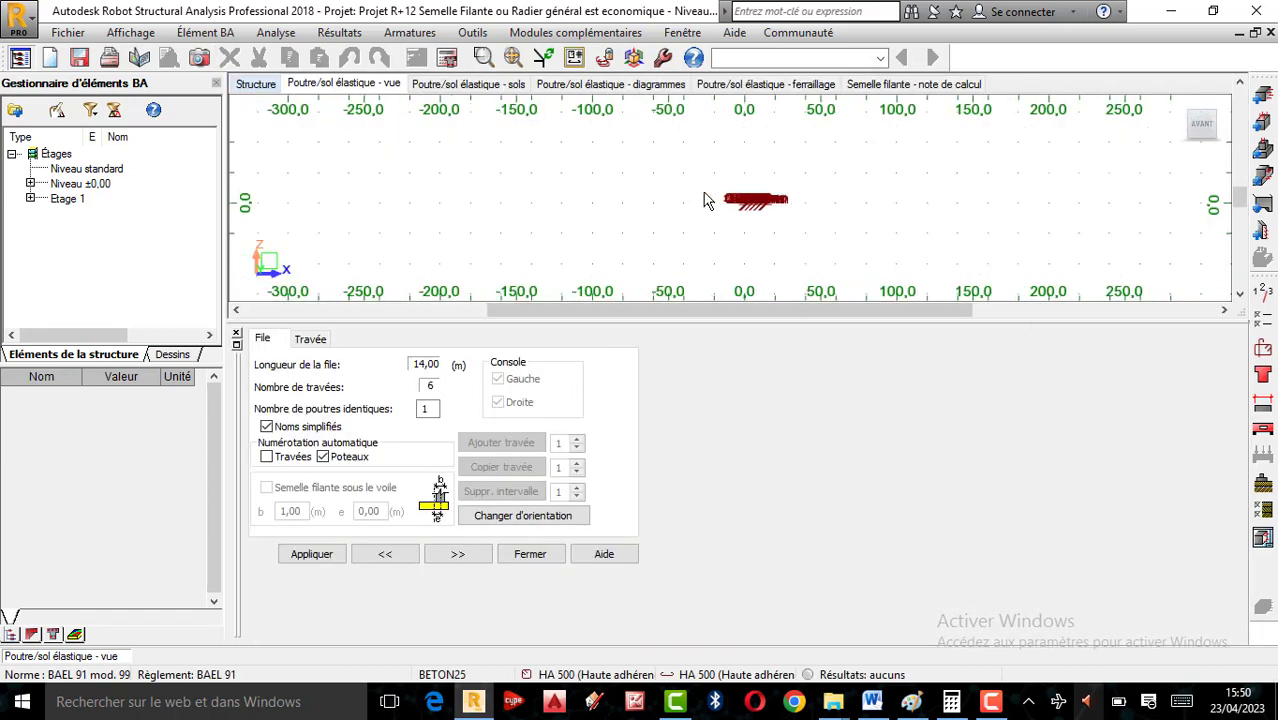
pyautogui.scroll(8, 705, 200)
pyautogui.scroll(-3, 620, 228)
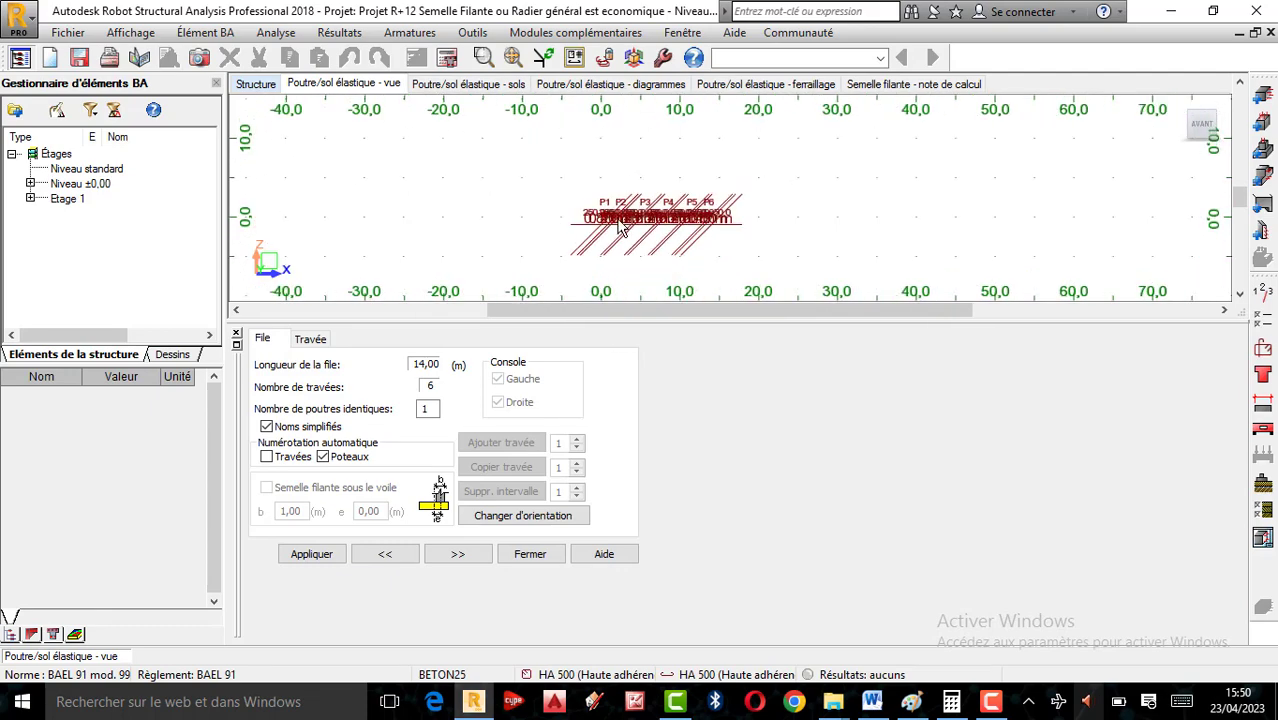
# Step: Accept the storey parameters with cracking as peu préjudiciable and a non-aggressive environment
pyautogui.scroll(4, 620, 228)
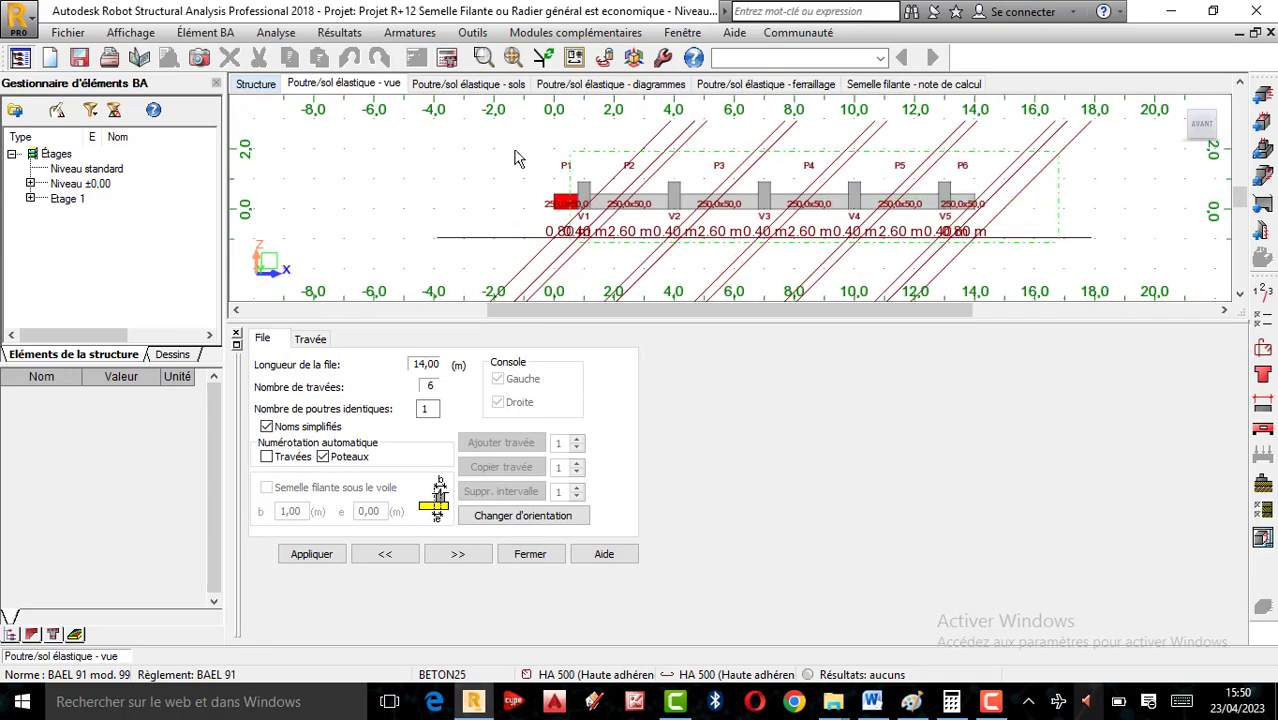
pyautogui.scroll(1, 818, 212)
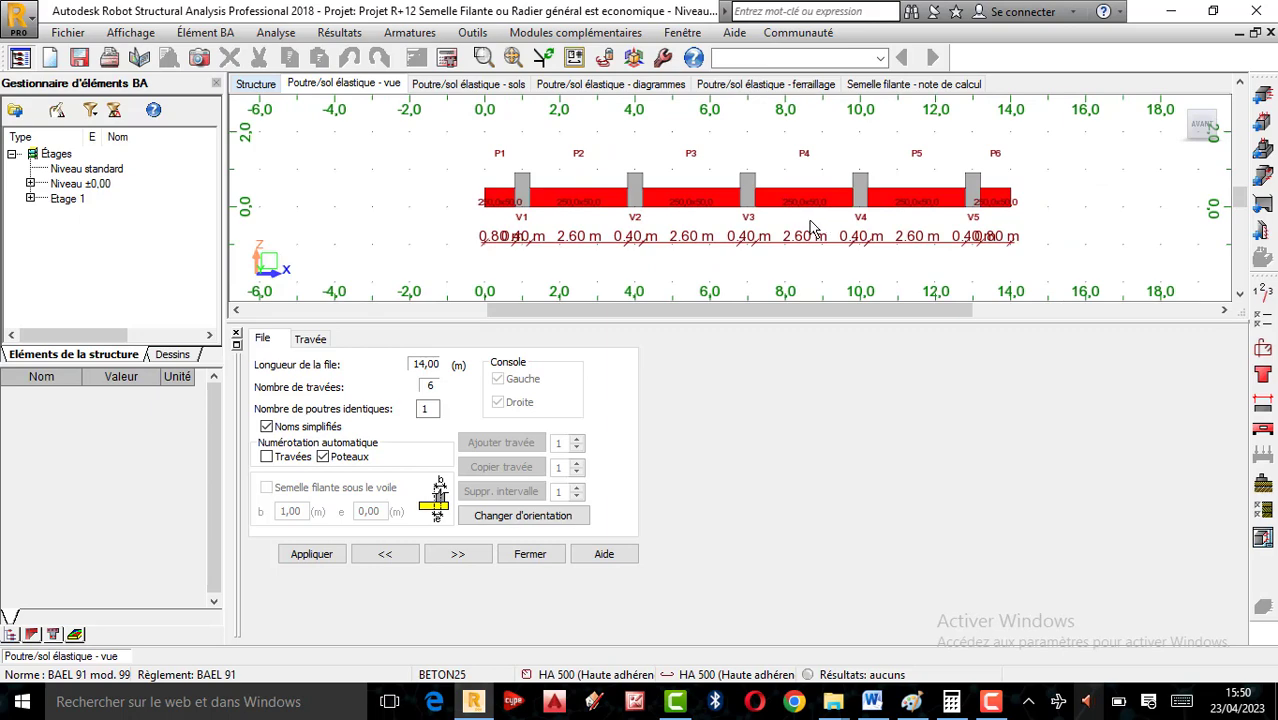
pyautogui.scroll(1, 811, 228)
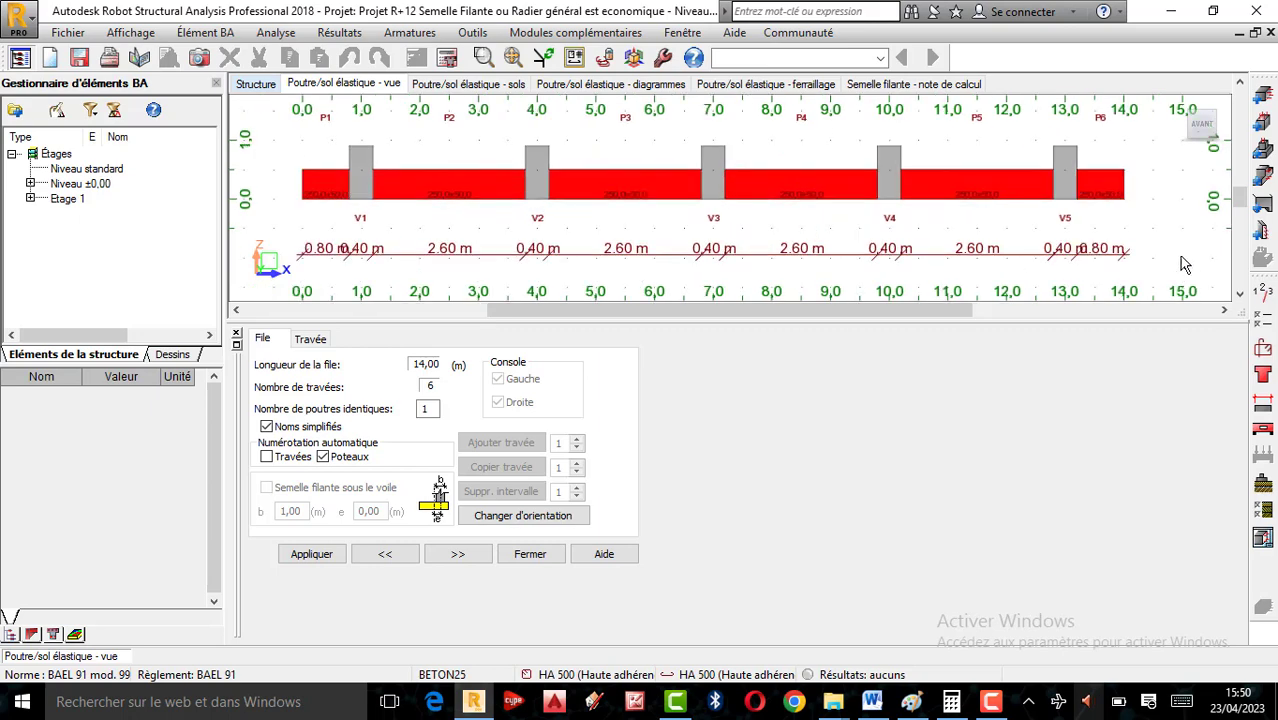
pyautogui.click(1262, 291)
pyautogui.click(520, 341)
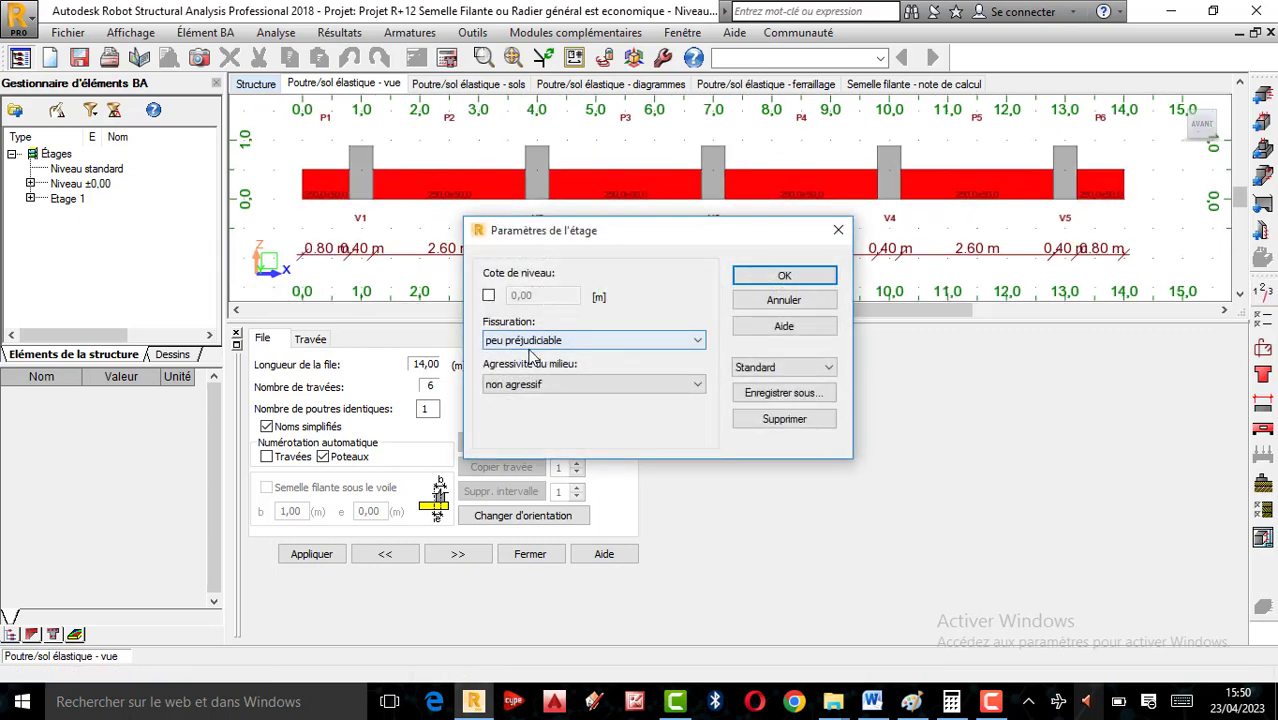
pyautogui.click(782, 277)
# Step: Check the advanced calculation options, then set the BETON25 aggregate diameter to 14 mm
pyautogui.click(1262, 318)
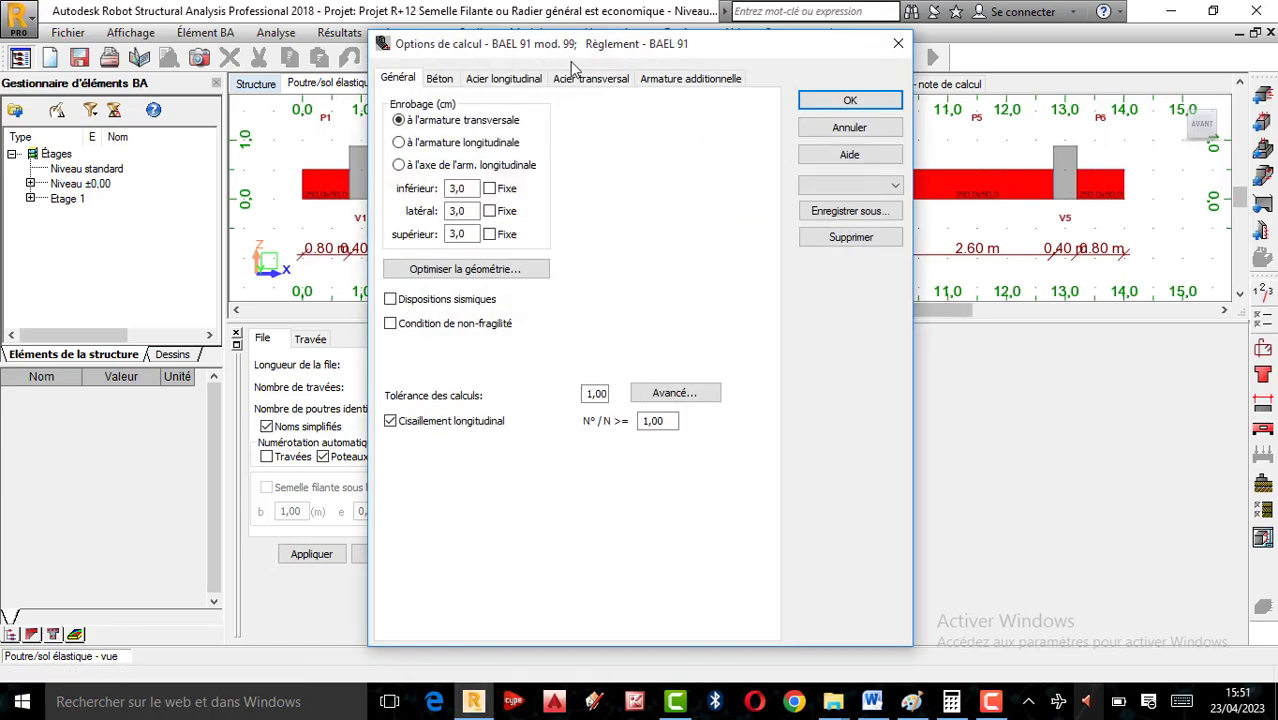
pyautogui.click(678, 394)
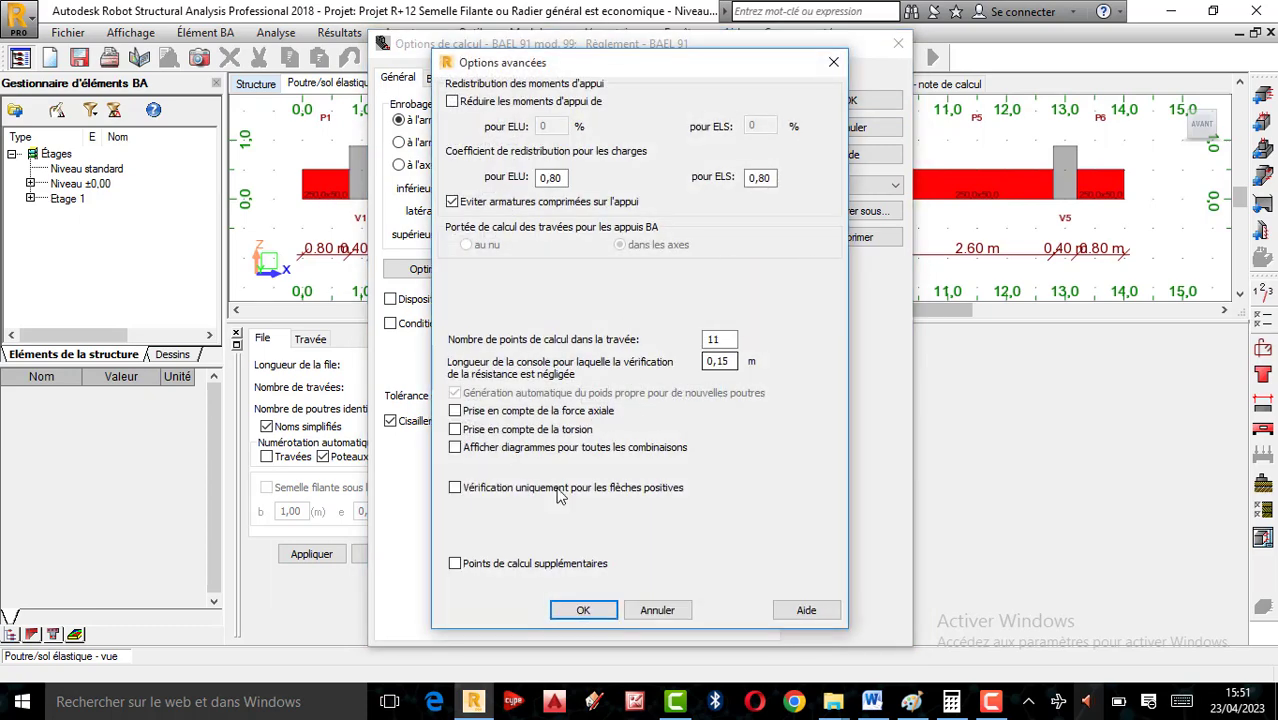
pyautogui.click(583, 610)
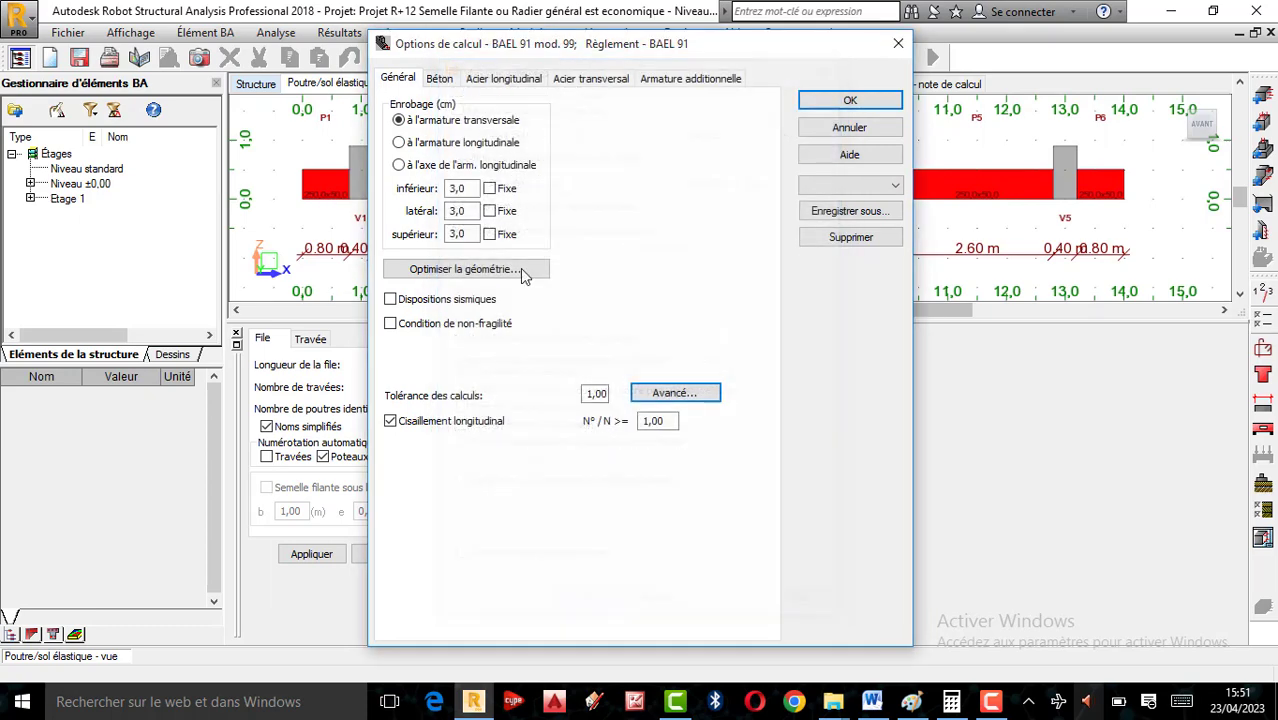
pyautogui.click(438, 80)
pyautogui.click(623, 217)
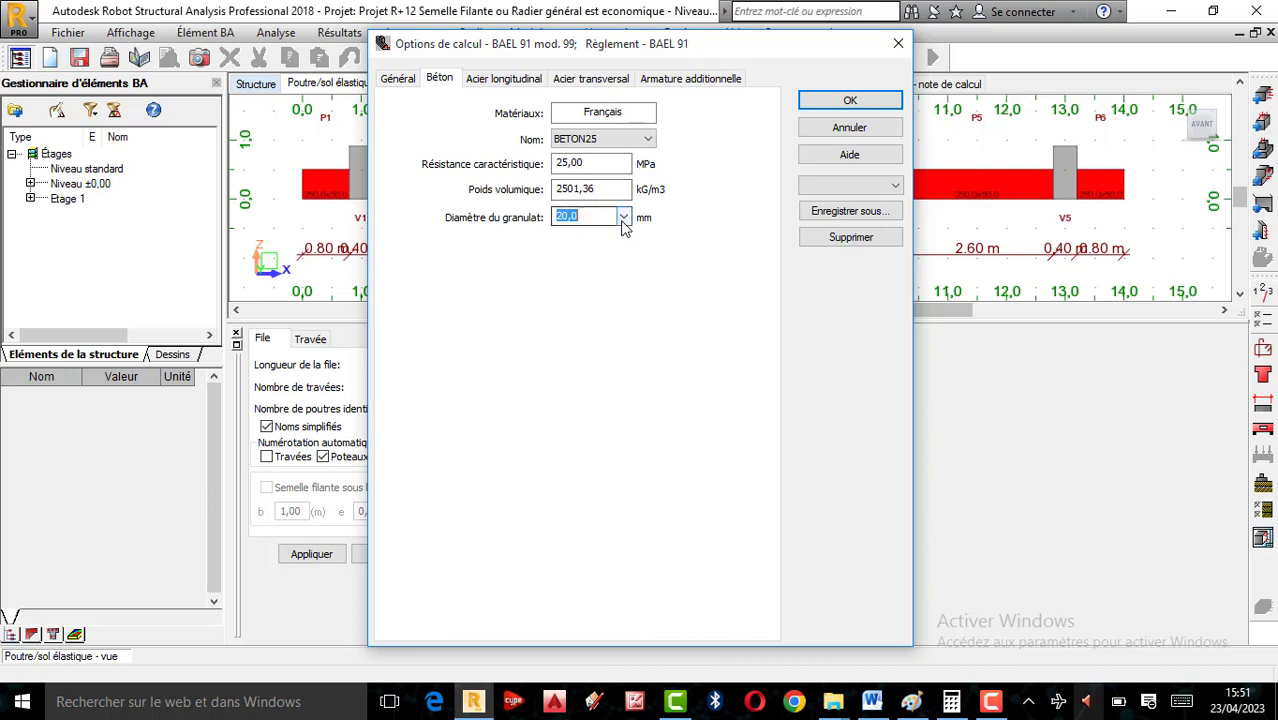
pyautogui.click(570, 251)
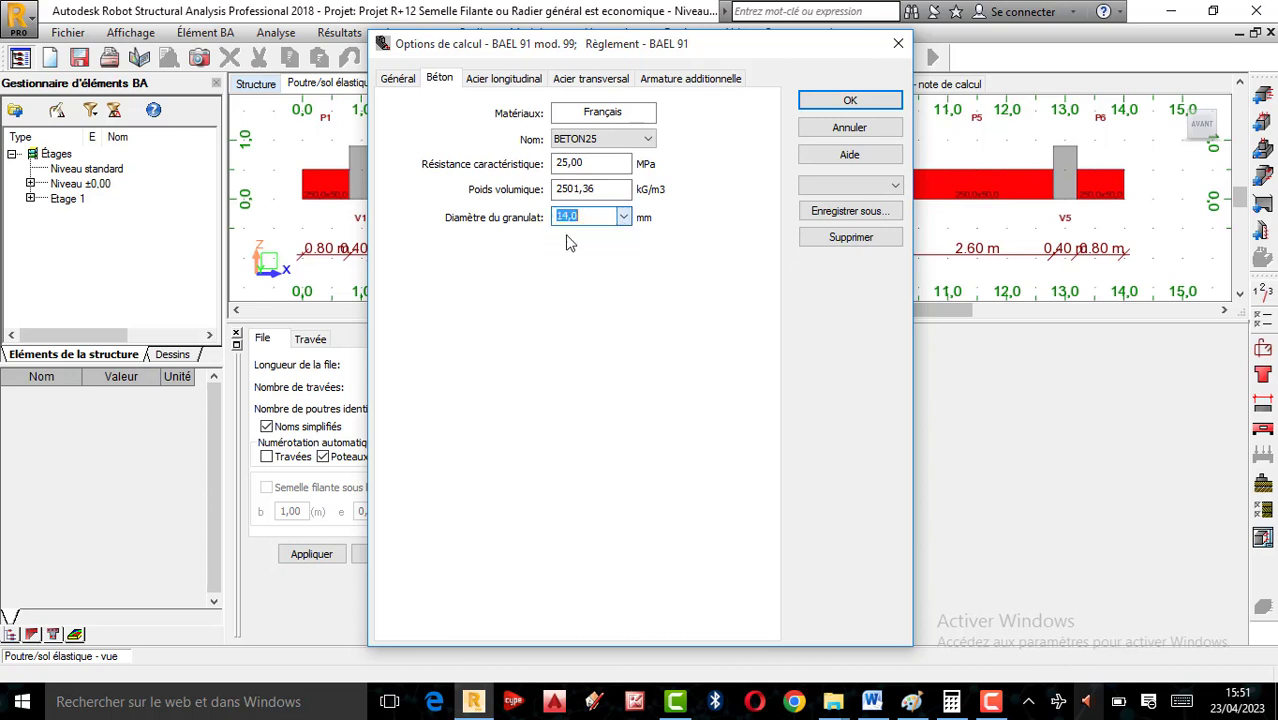
# Step: Set the longitudinal steel to class HA 400 and exclude the 6, 8, 10 and 12 mm bar diameters
pyautogui.click(503, 78)
pyautogui.click(515, 160)
pyautogui.click(488, 188)
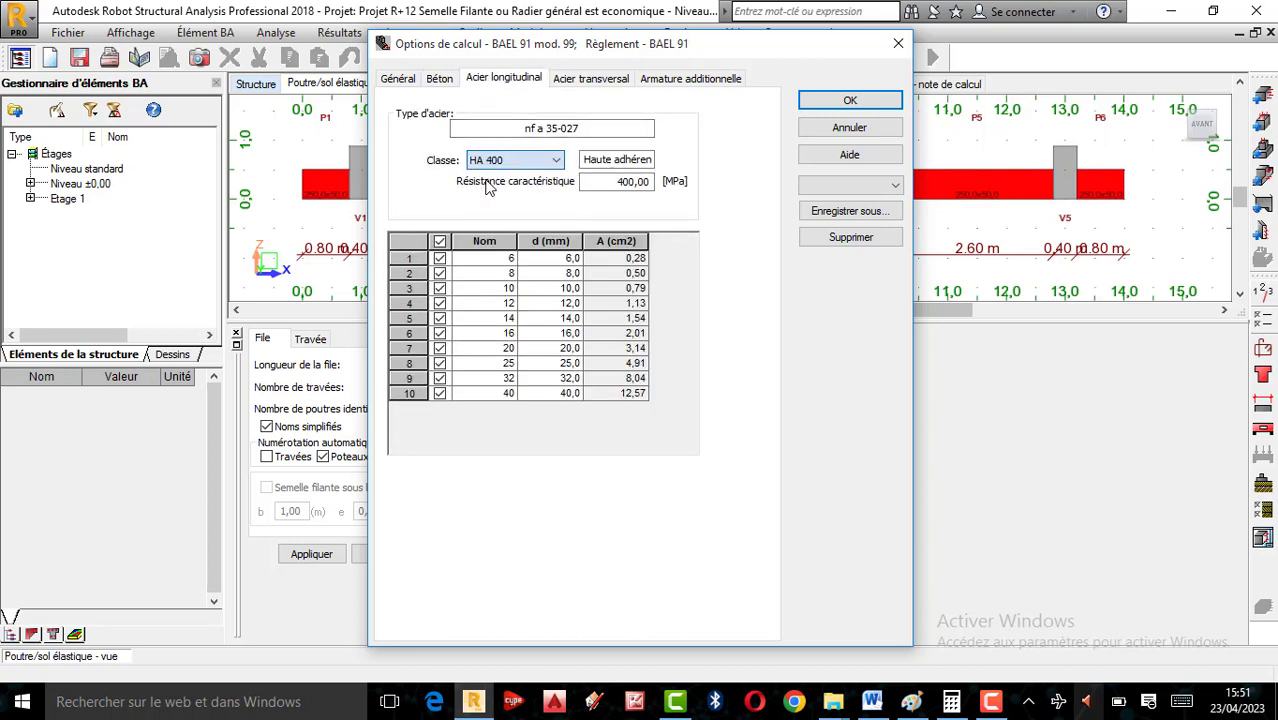
pyautogui.click(439, 258)
pyautogui.click(439, 273)
pyautogui.click(439, 288)
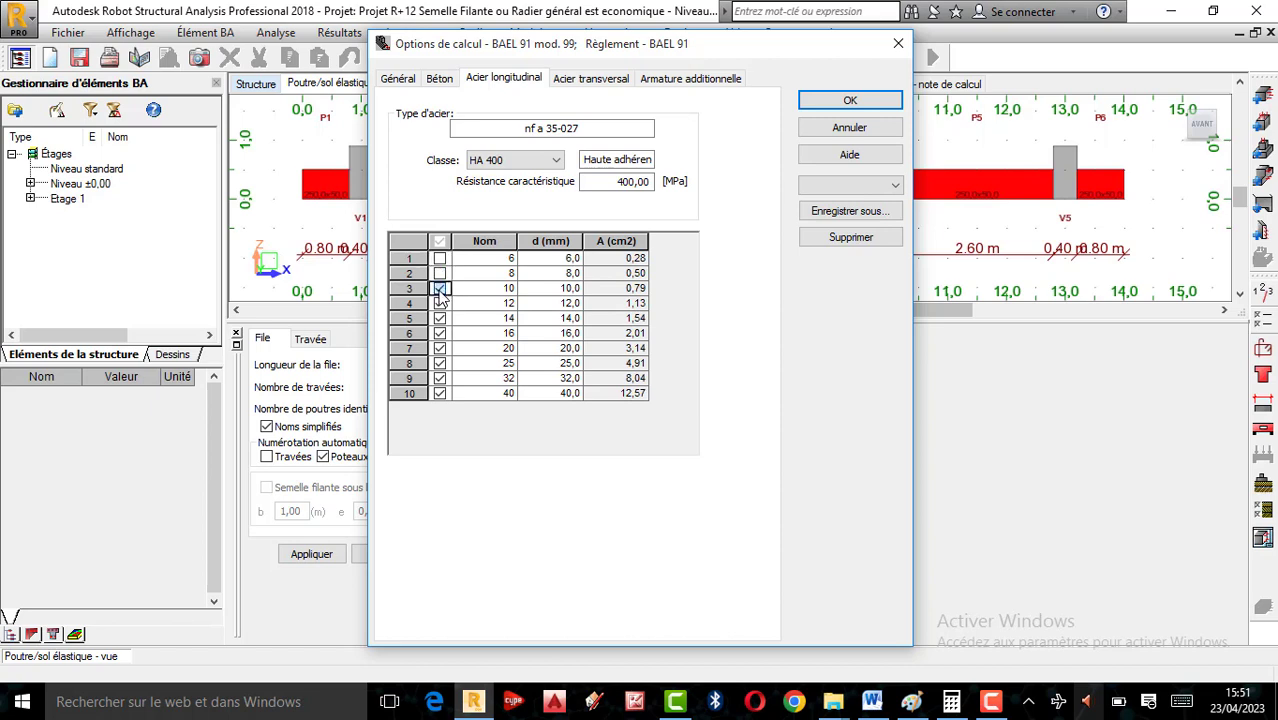
pyautogui.click(439, 303)
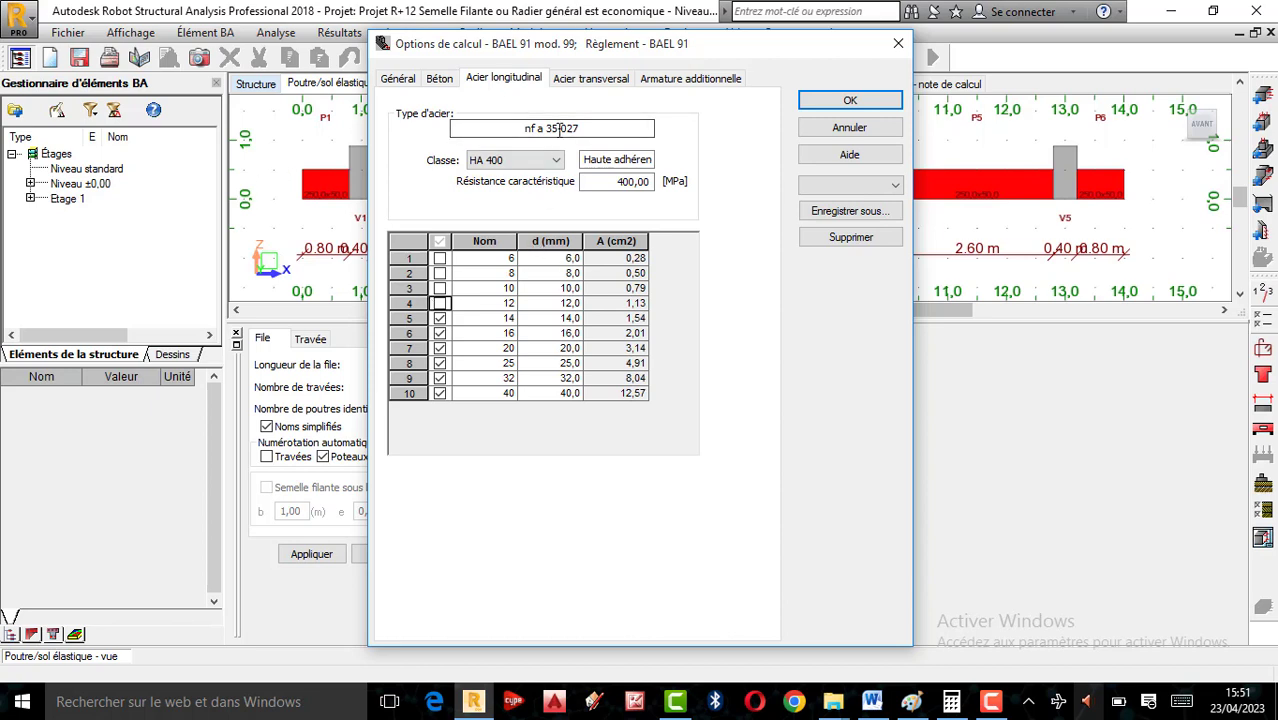
# Step: Set the transverse steel to class HA 400 and clear its default selection of bar diameters
pyautogui.click(568, 79)
pyautogui.click(548, 167)
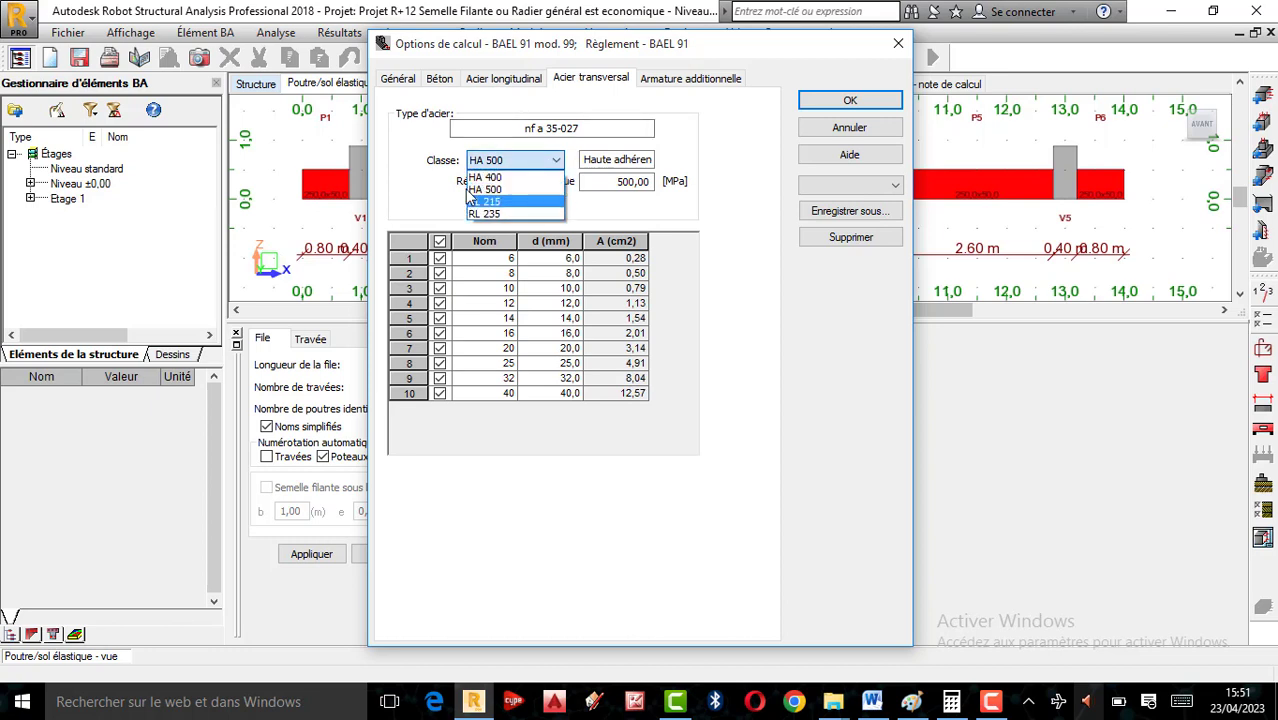
pyautogui.click(495, 190)
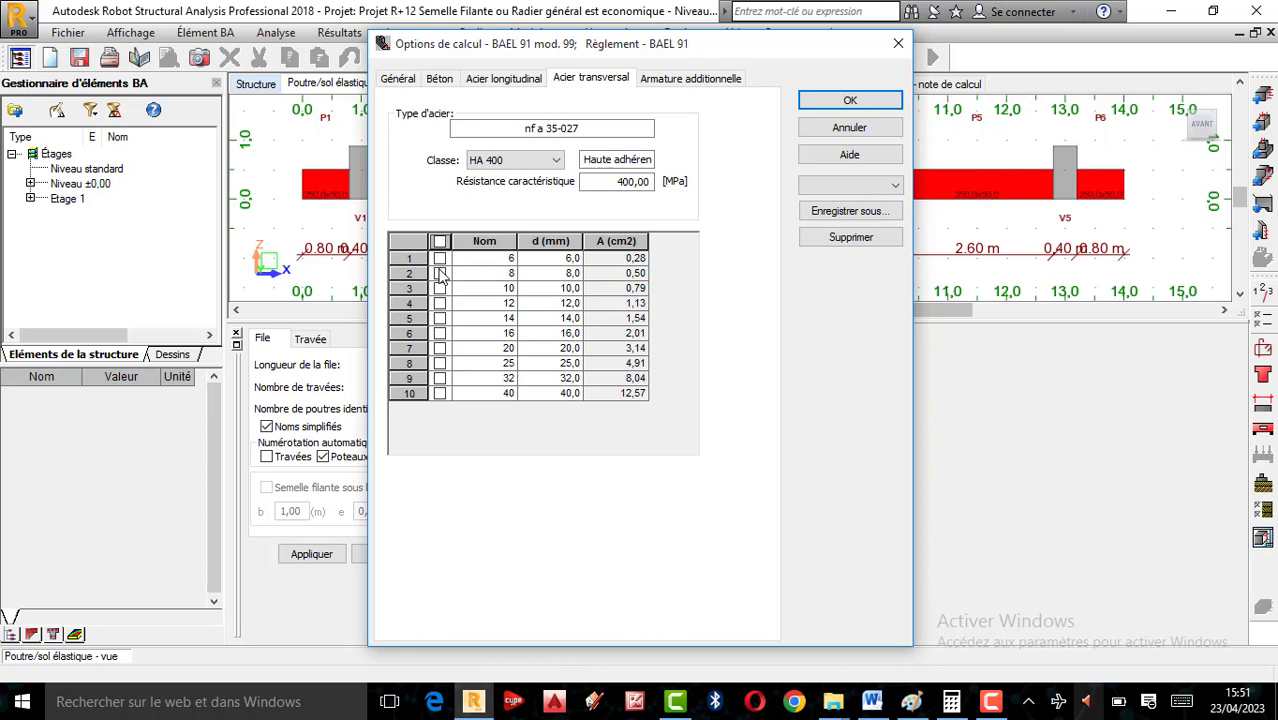
# Step: Set the additional reinforcement to class HA 400 without 6, 8, 10 and 12 mm bars, and accept the calculation options
pyautogui.click(700, 80)
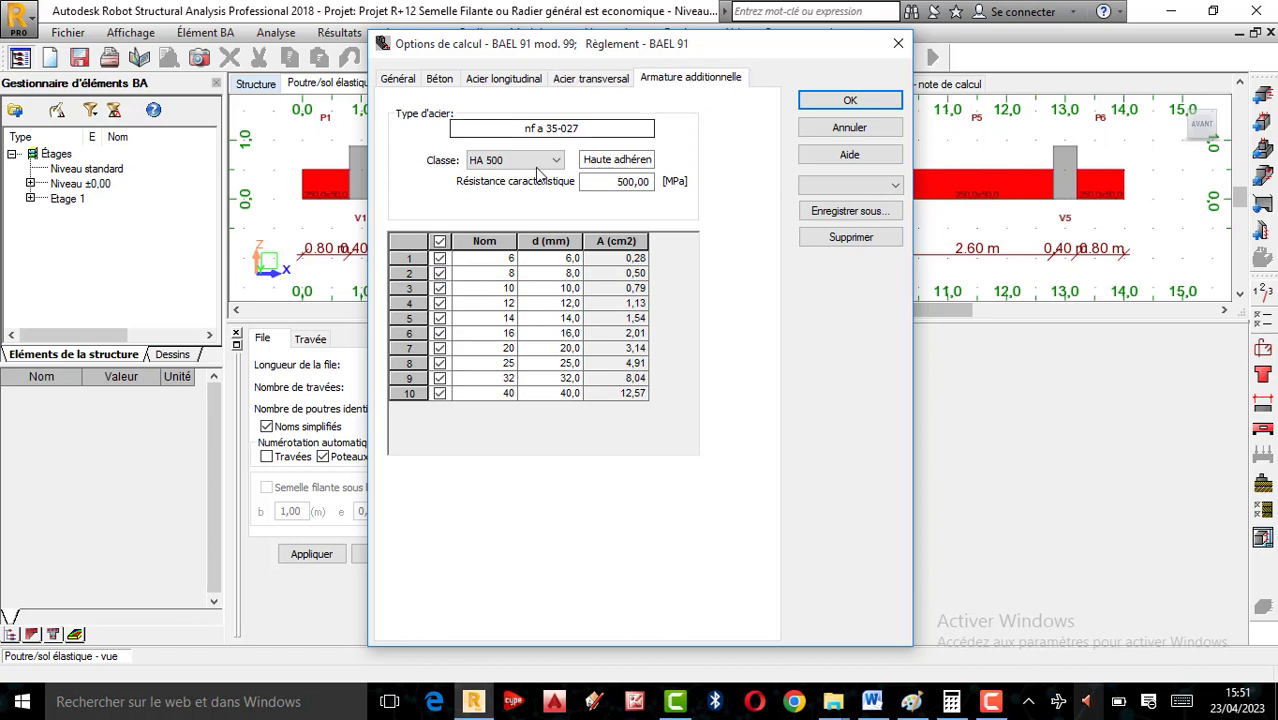
pyautogui.click(537, 162)
pyautogui.click(515, 190)
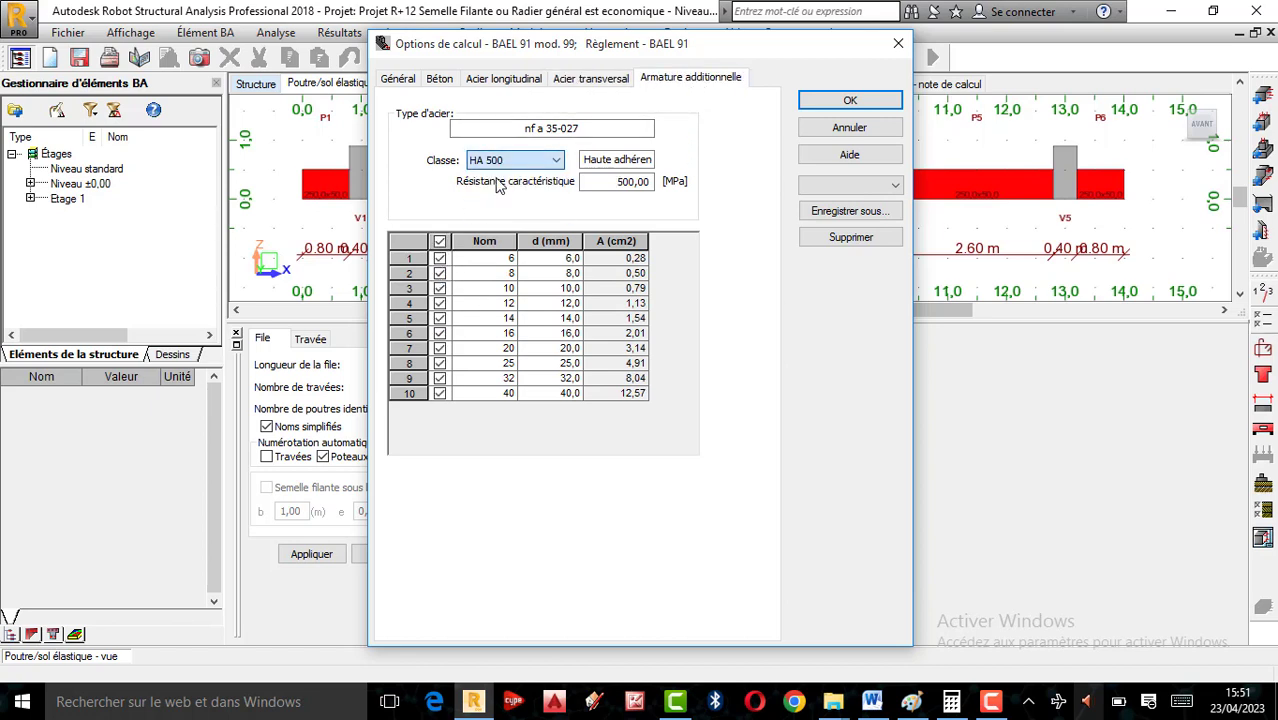
pyautogui.click(440, 259)
pyautogui.click(440, 273)
pyautogui.click(440, 288)
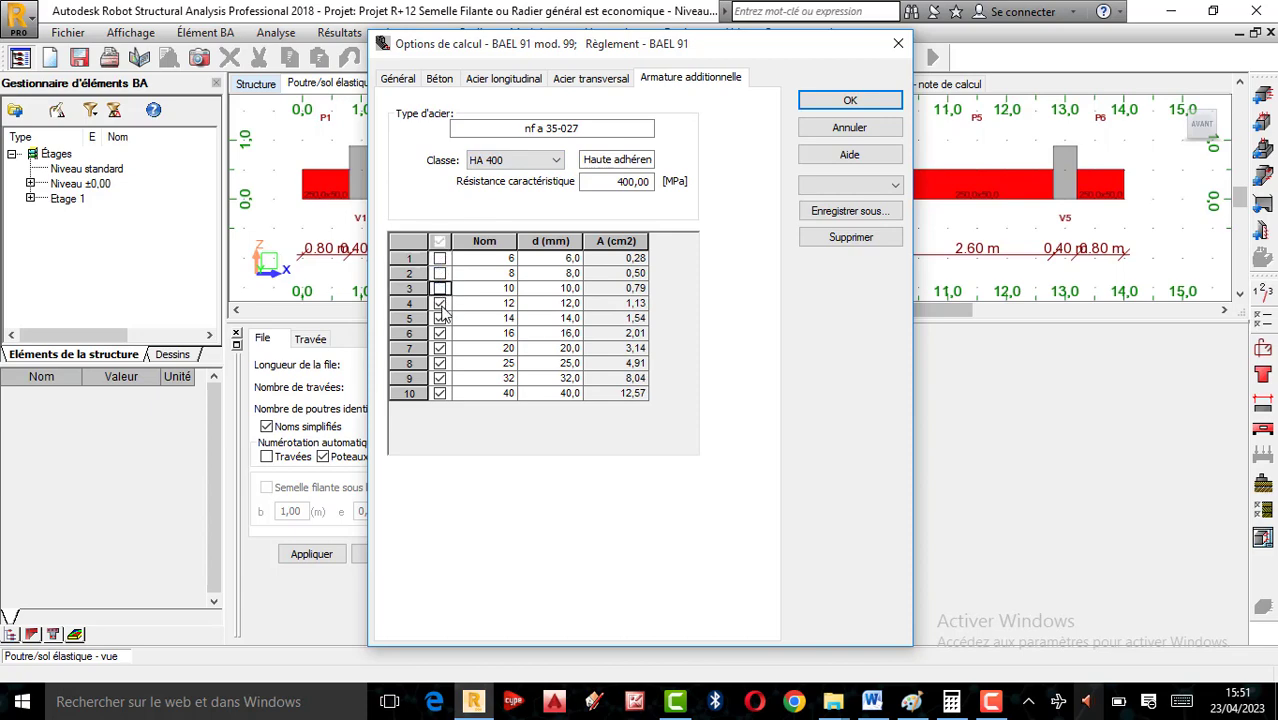
pyautogui.click(440, 304)
pyautogui.click(849, 100)
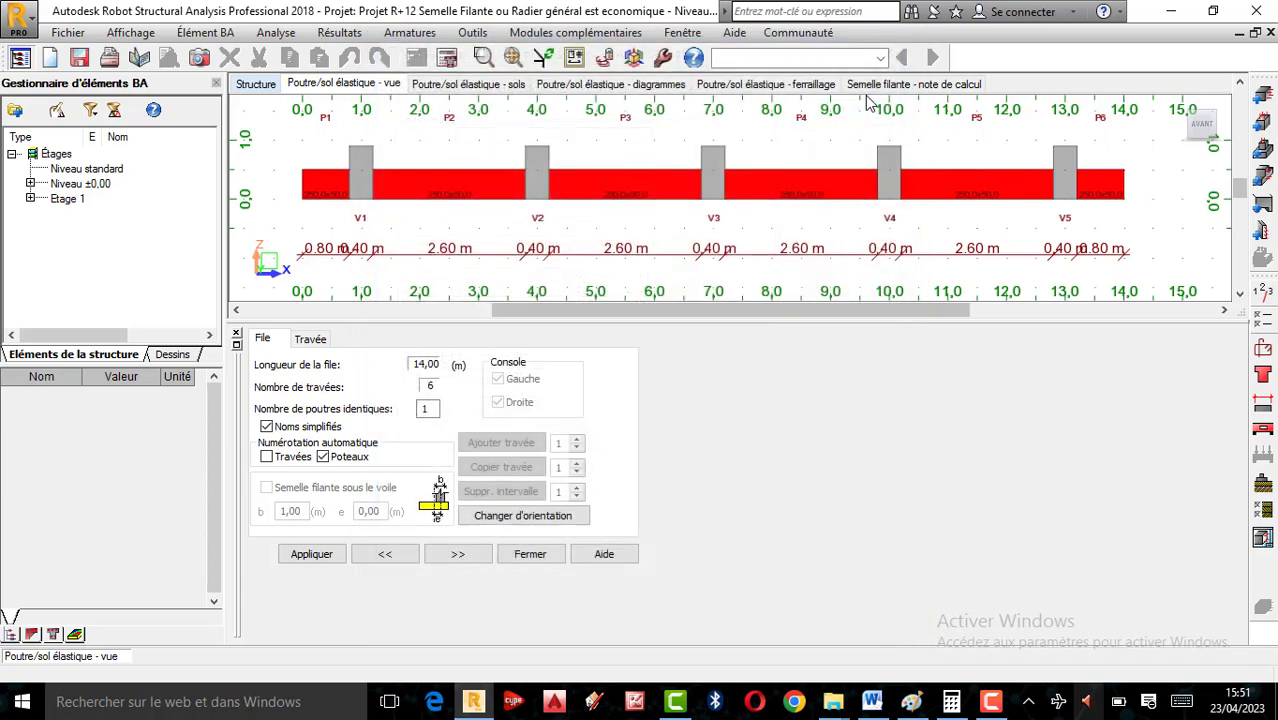
# Step: Set the reinforcement layout to Par file and enable bent-up lower and upper bars, keeping automatic construction joints
pyautogui.click(1261, 347)
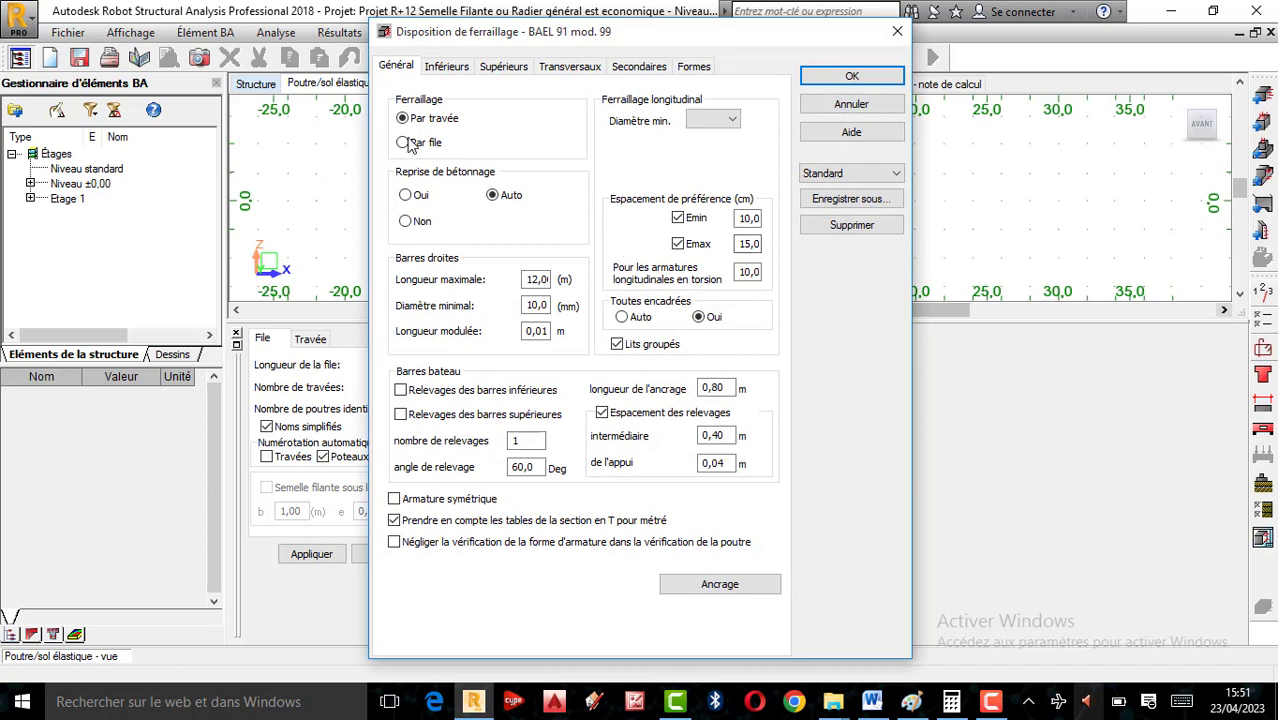
pyautogui.click(425, 142)
pyautogui.click(422, 198)
pyautogui.click(496, 197)
pyautogui.click(425, 392)
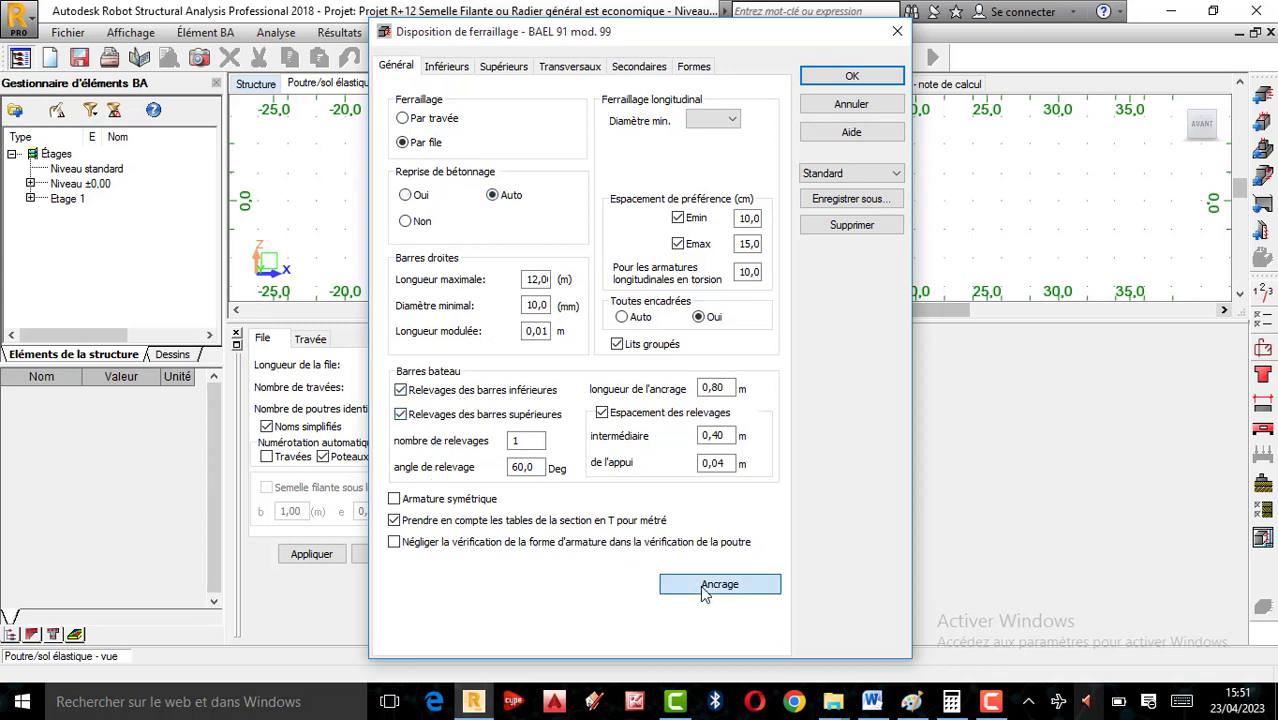
pyautogui.click(668, 586)
pyautogui.click(555, 510)
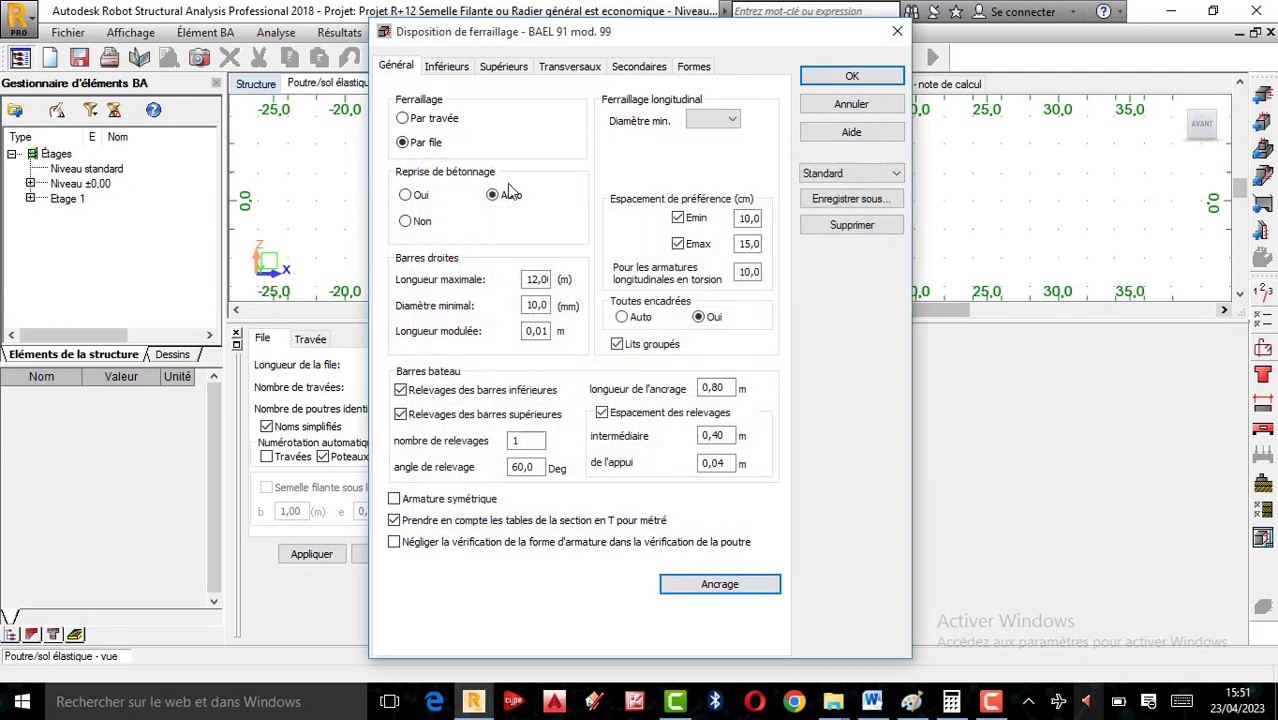
# Step: Set the maximum number of bottom bar layers to 4 and check the top bar layer settings
pyautogui.click(455, 68)
pyautogui.click(749, 232)
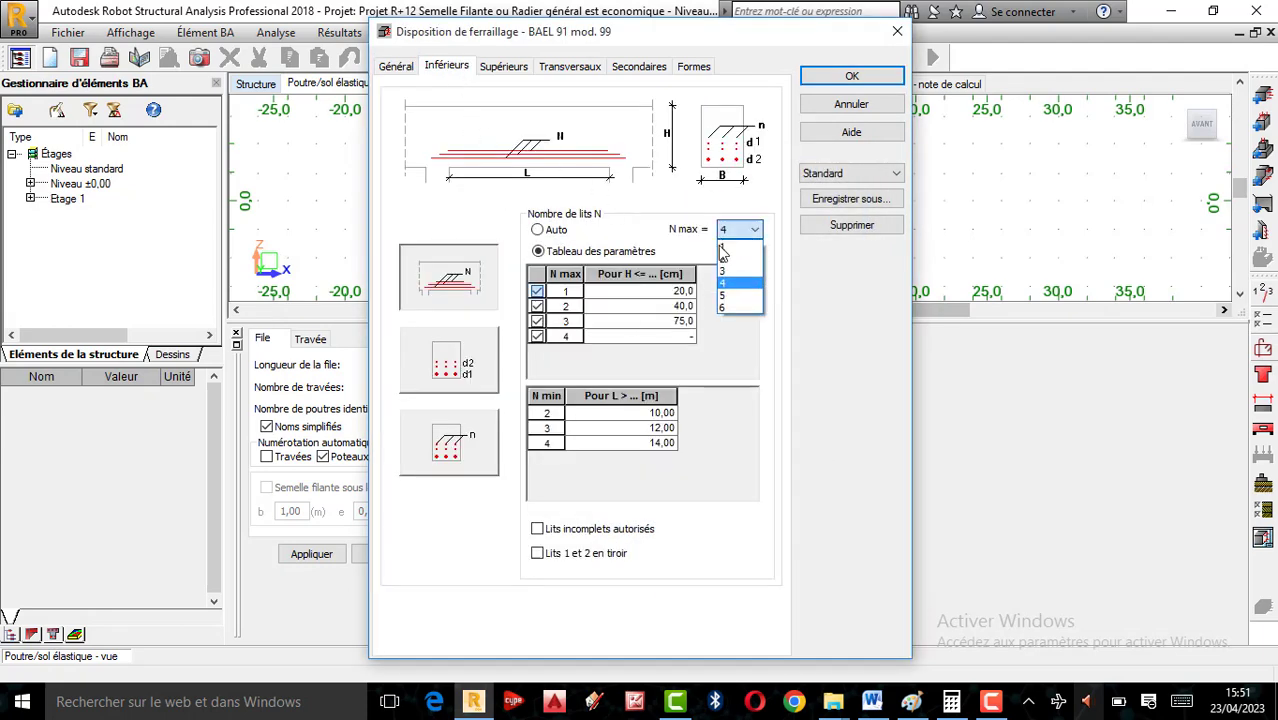
pyautogui.click(740, 278)
pyautogui.click(499, 72)
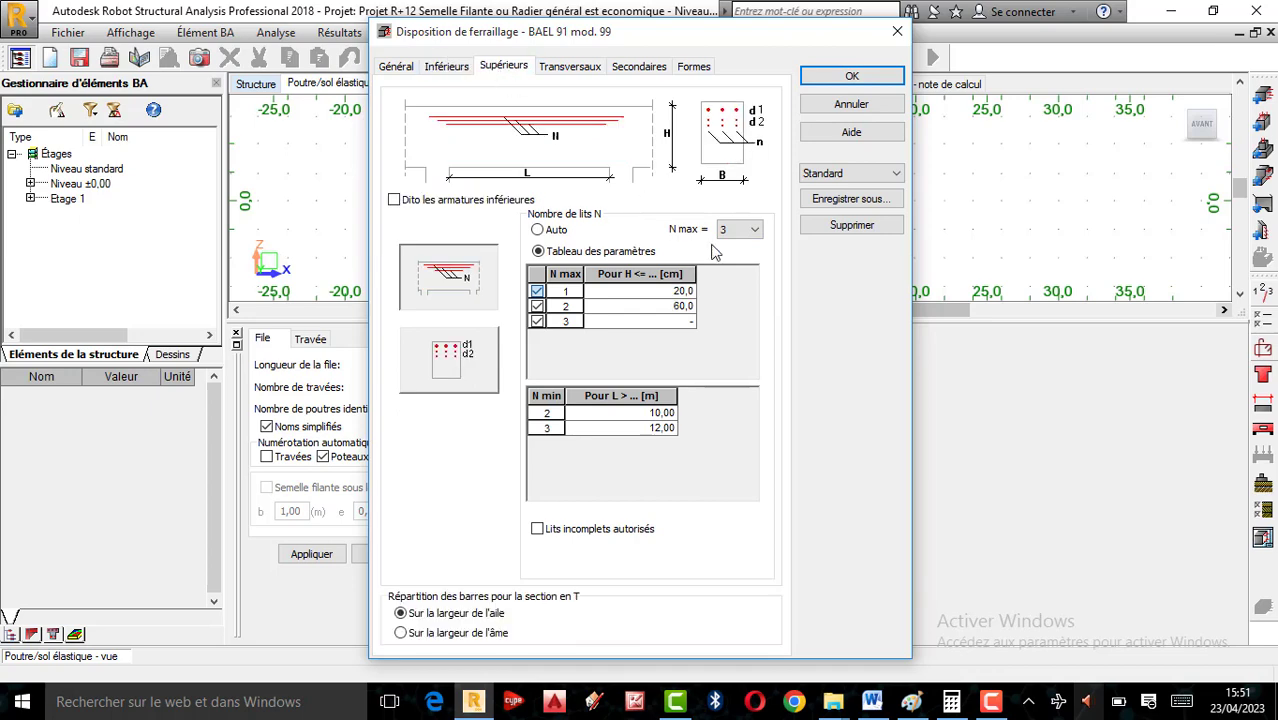
# Step: Set the reinforced-concrete support reinforcement threshold to a width of 0.40 m and consider the stirrup section types
pyautogui.click(565, 69)
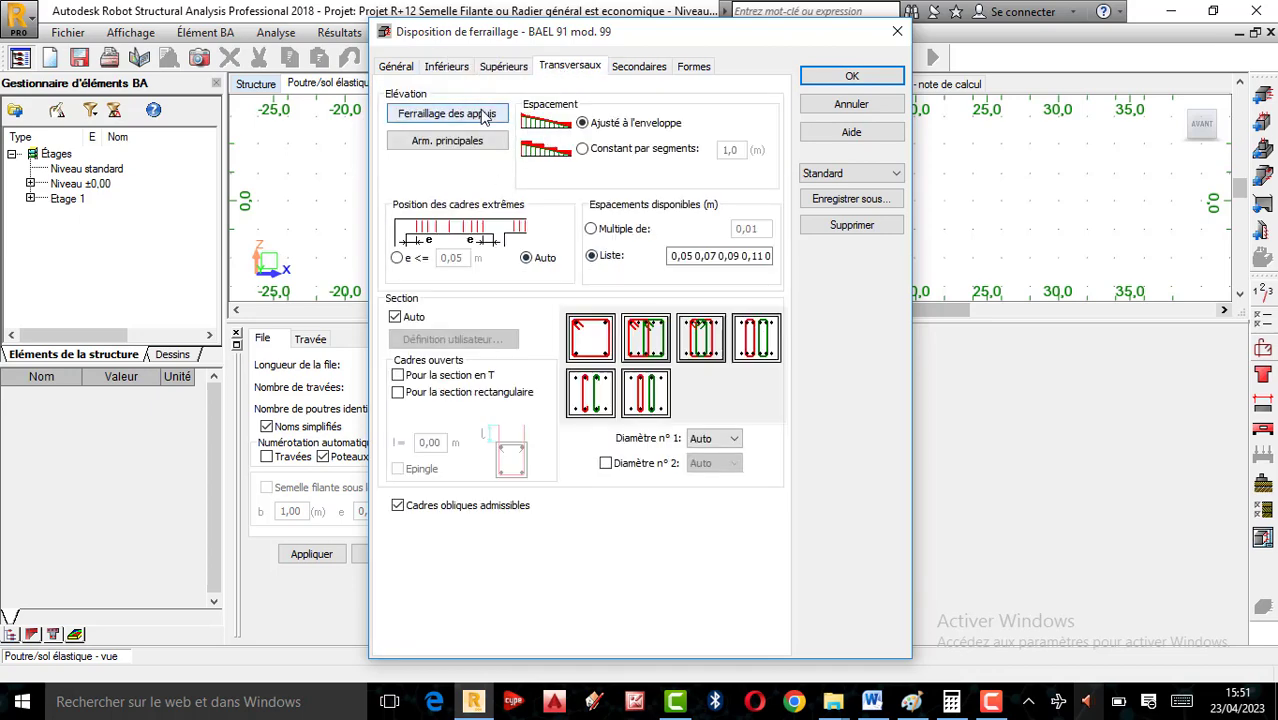
pyautogui.click(447, 114)
pyautogui.doubleClick(583, 291)
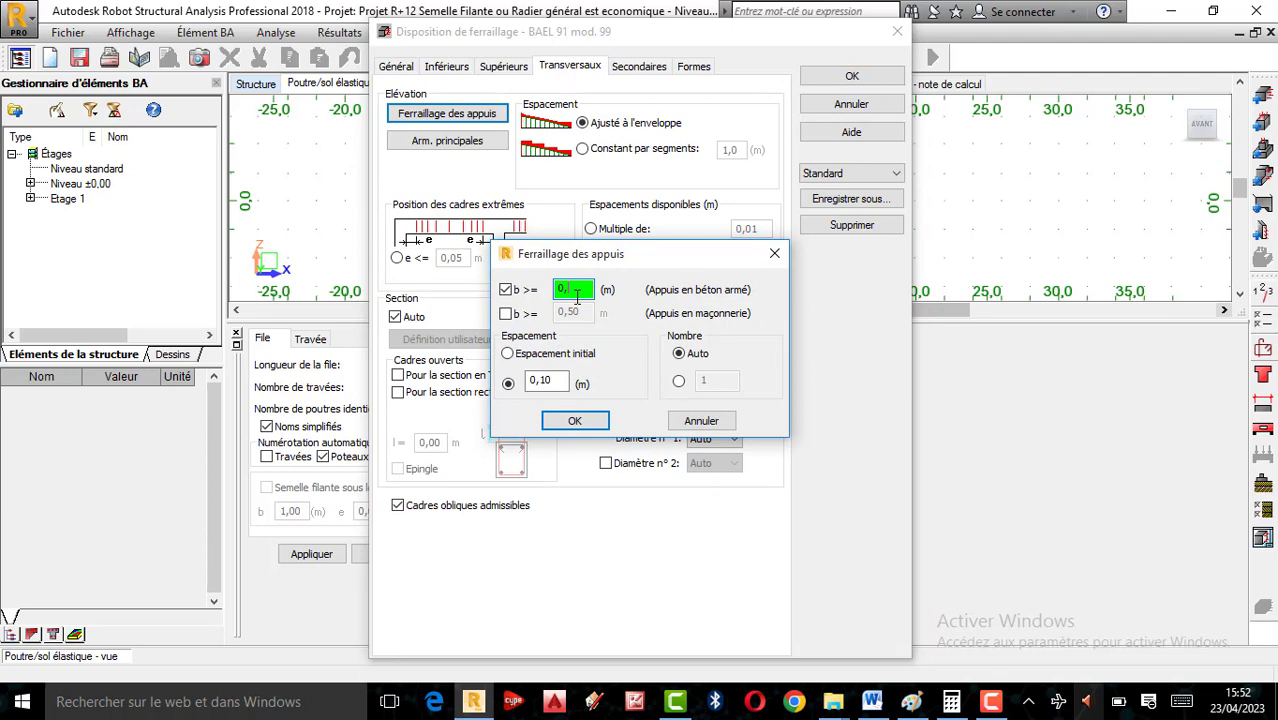
pyautogui.click(574, 420)
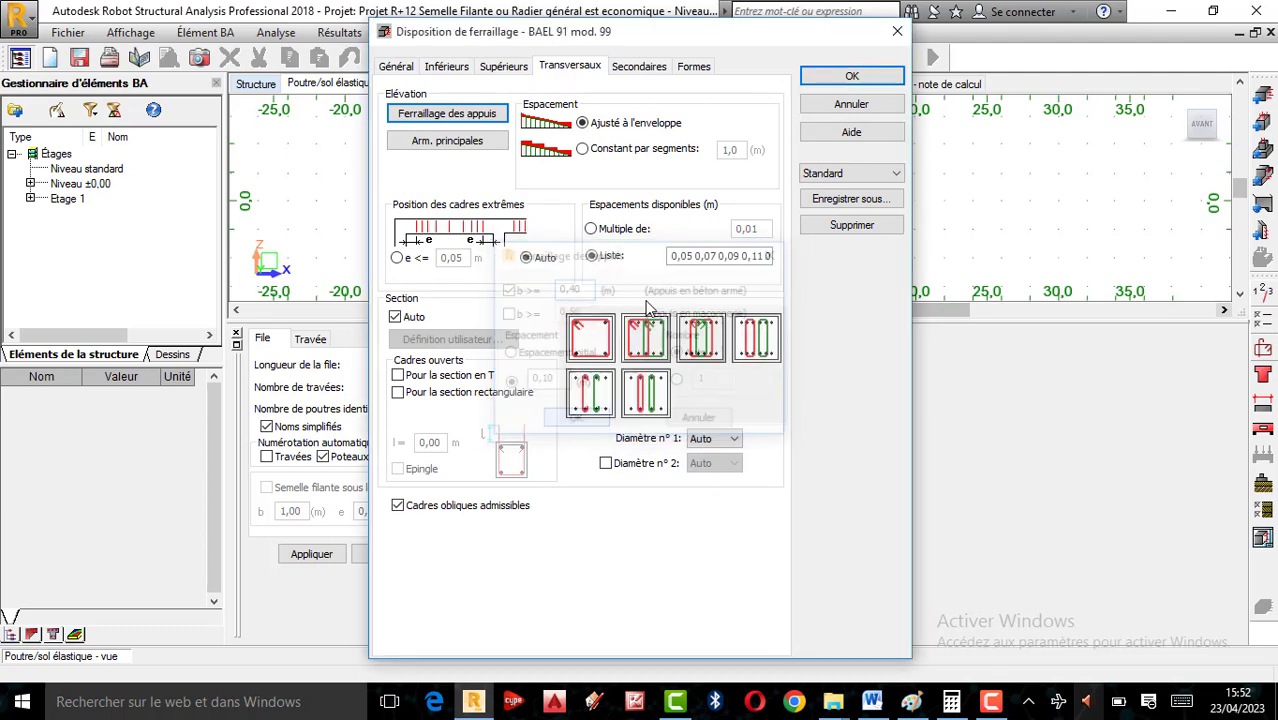
pyautogui.click(607, 403)
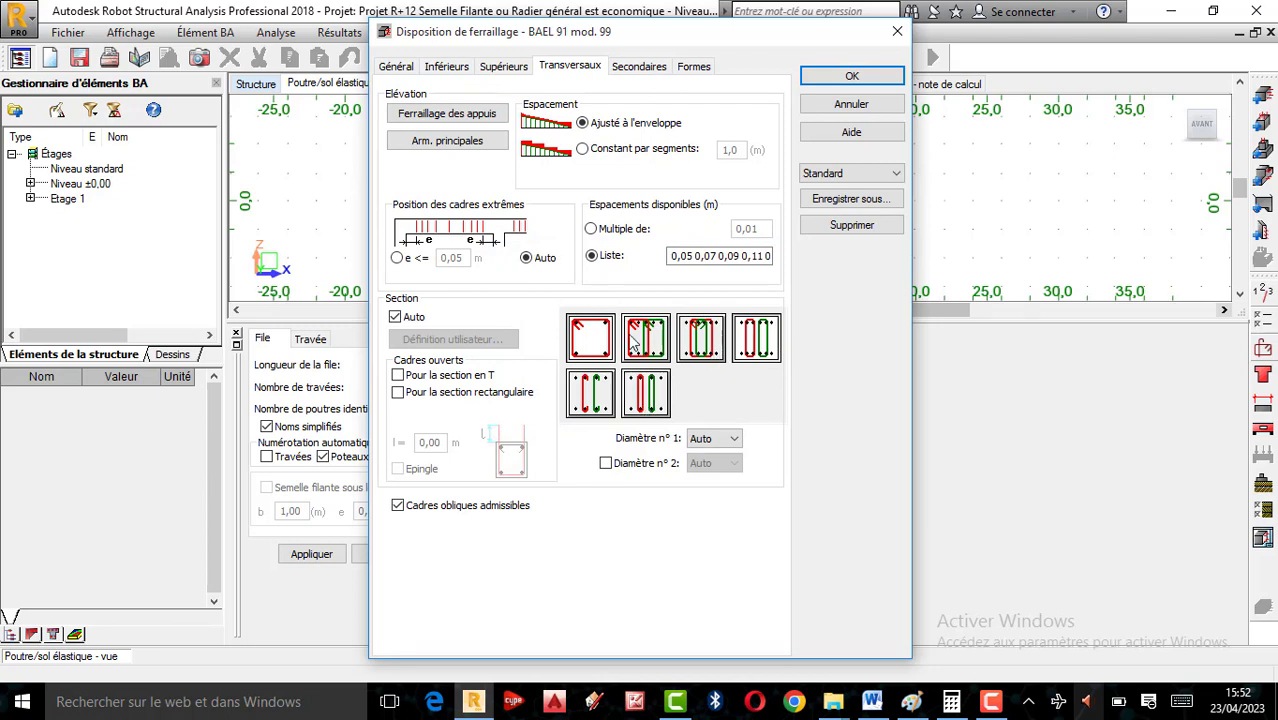
# Step: Include the mounting bars in the calculations with their diameter set to Auto
pyautogui.click(638, 66)
pyautogui.click(474, 155)
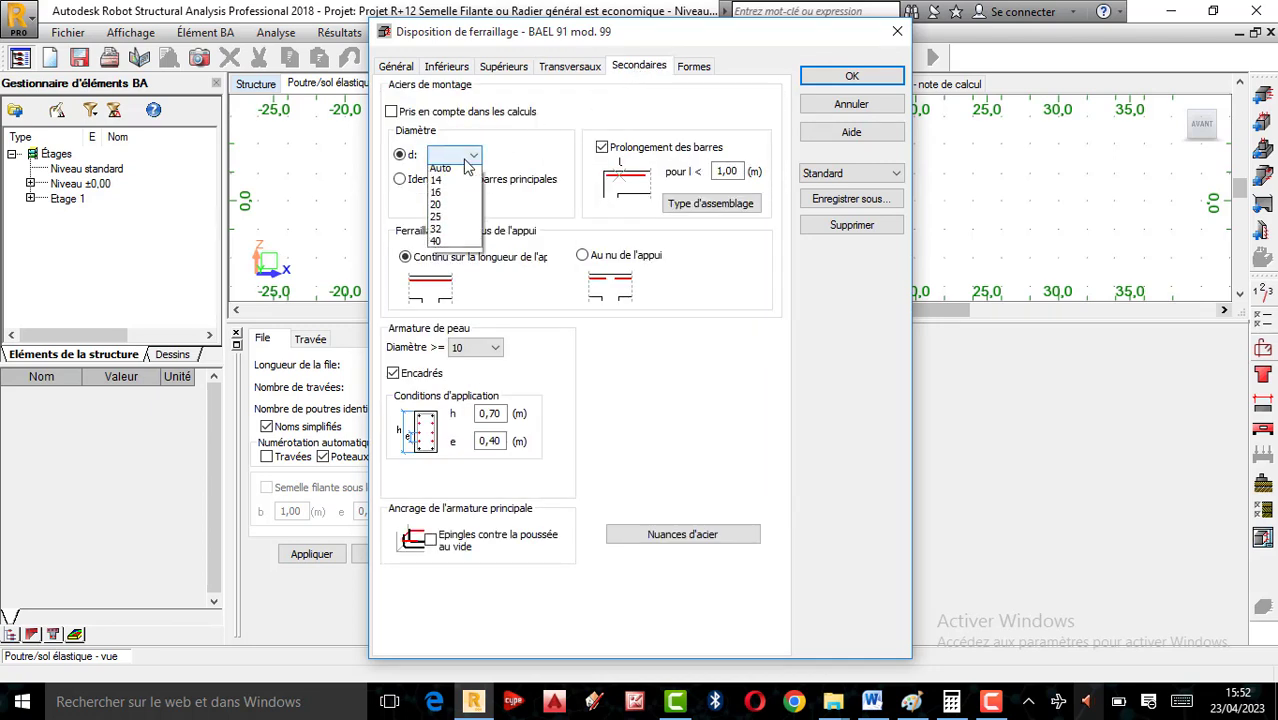
pyautogui.click(394, 121)
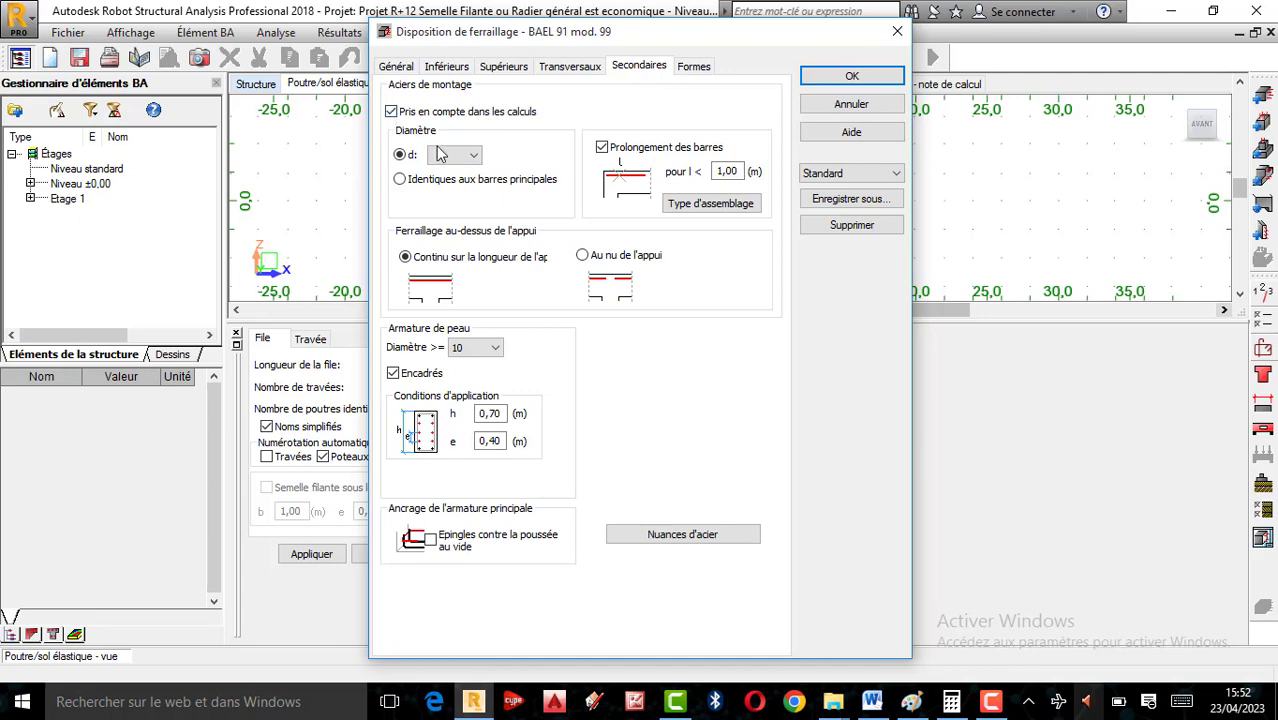
pyautogui.click(452, 155)
pyautogui.click(442, 167)
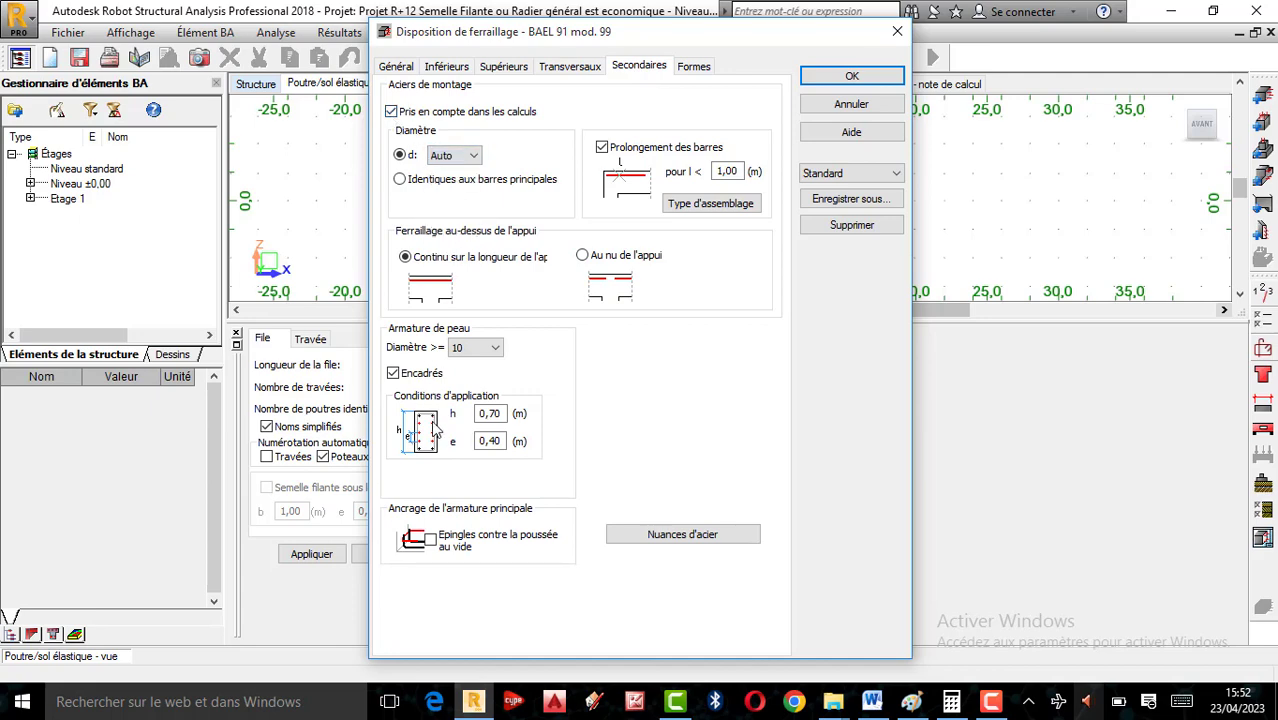
# Step: Enable pins against outward thrust for the main bar anchorage and accept the secondary reinforcement steel grades
pyautogui.click(436, 548)
pyautogui.click(738, 546)
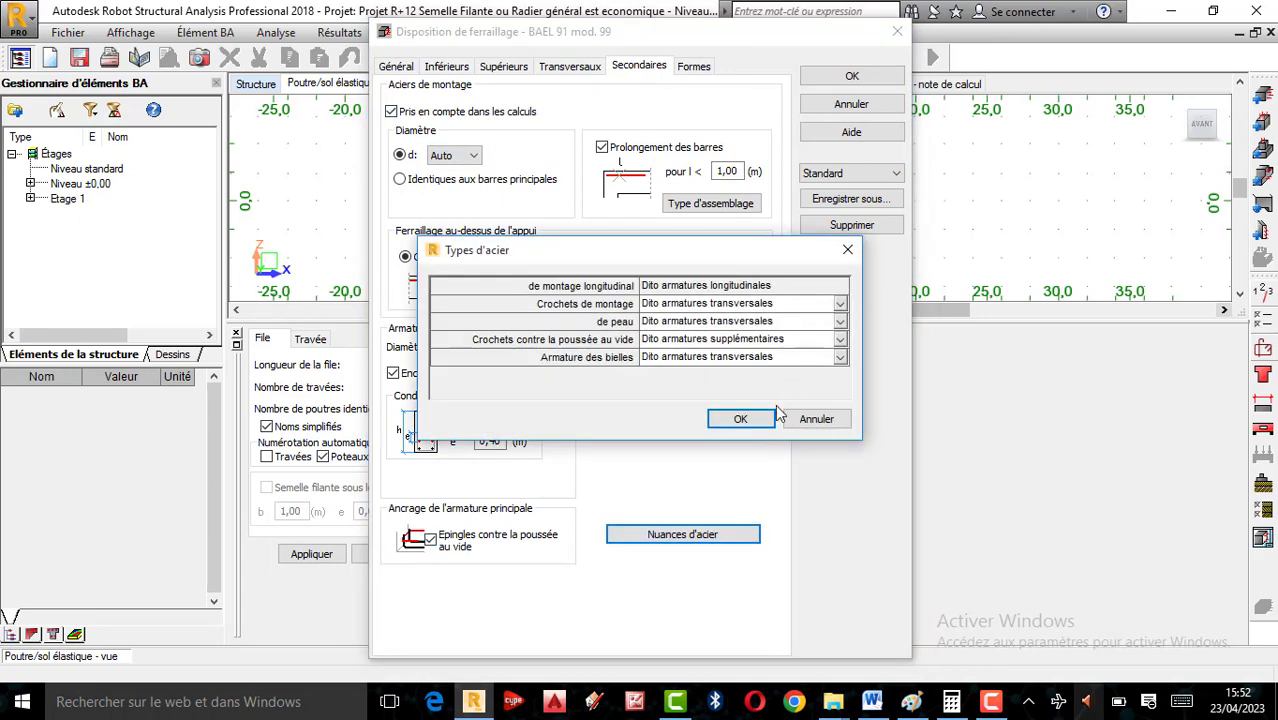
pyautogui.click(730, 416)
# Step: Disable hooks only when necessary for the main longitudinal bars and set the minimum hook base length to 10 cm
pyautogui.click(694, 68)
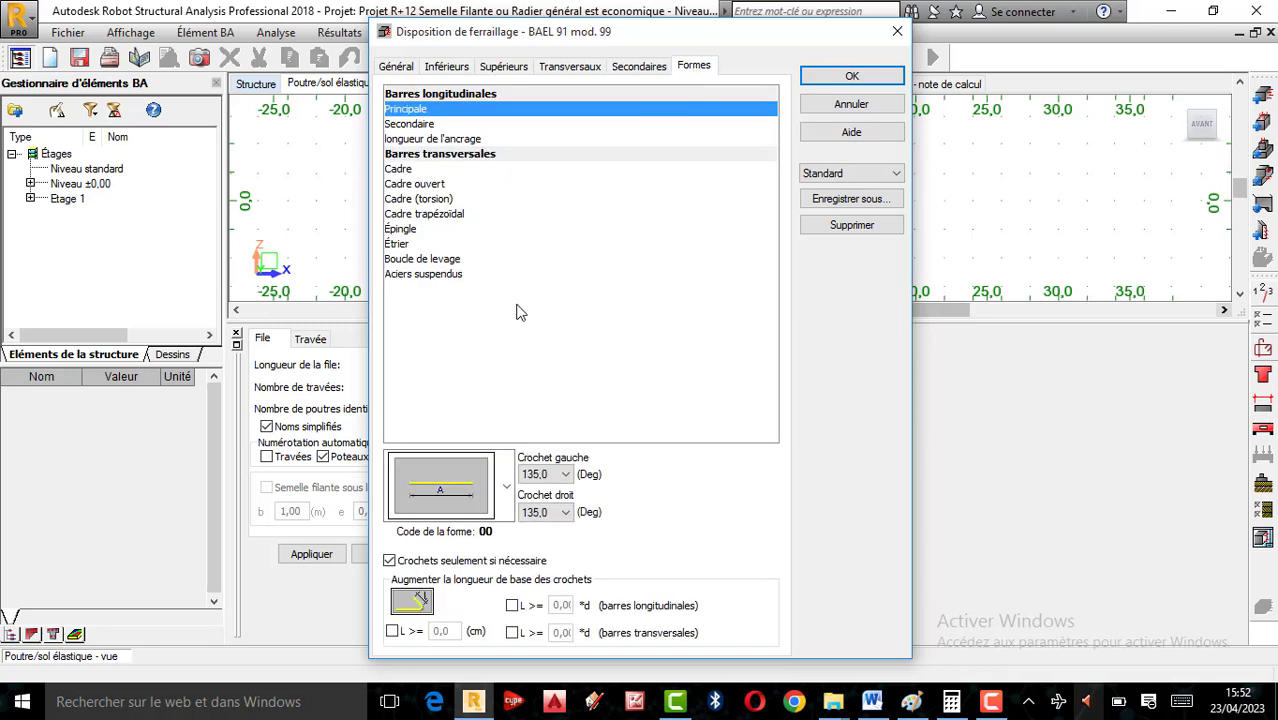
pyautogui.click(392, 632)
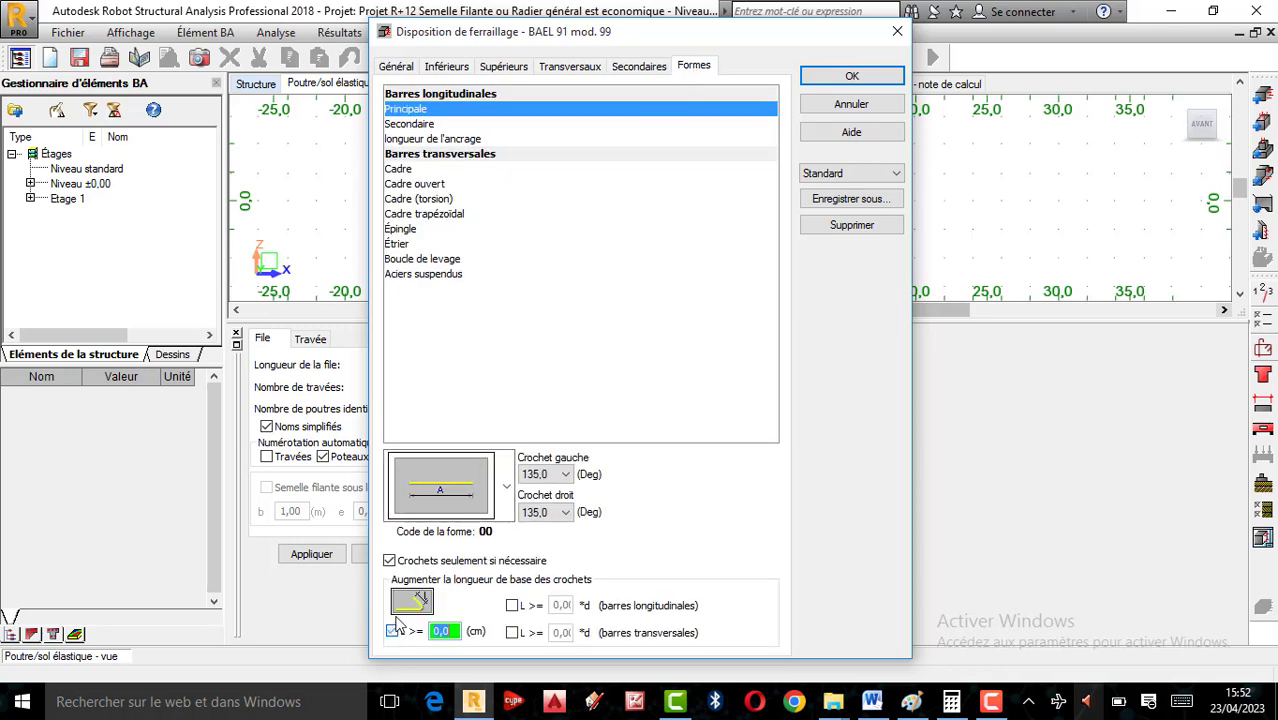
pyautogui.click(389, 560)
pyautogui.doubleClick(444, 630)
# Step: Set the main longitudinal bars' left hook to 90°, change their right hook angle, and accept the reinforcement pattern
pyautogui.click(560, 474)
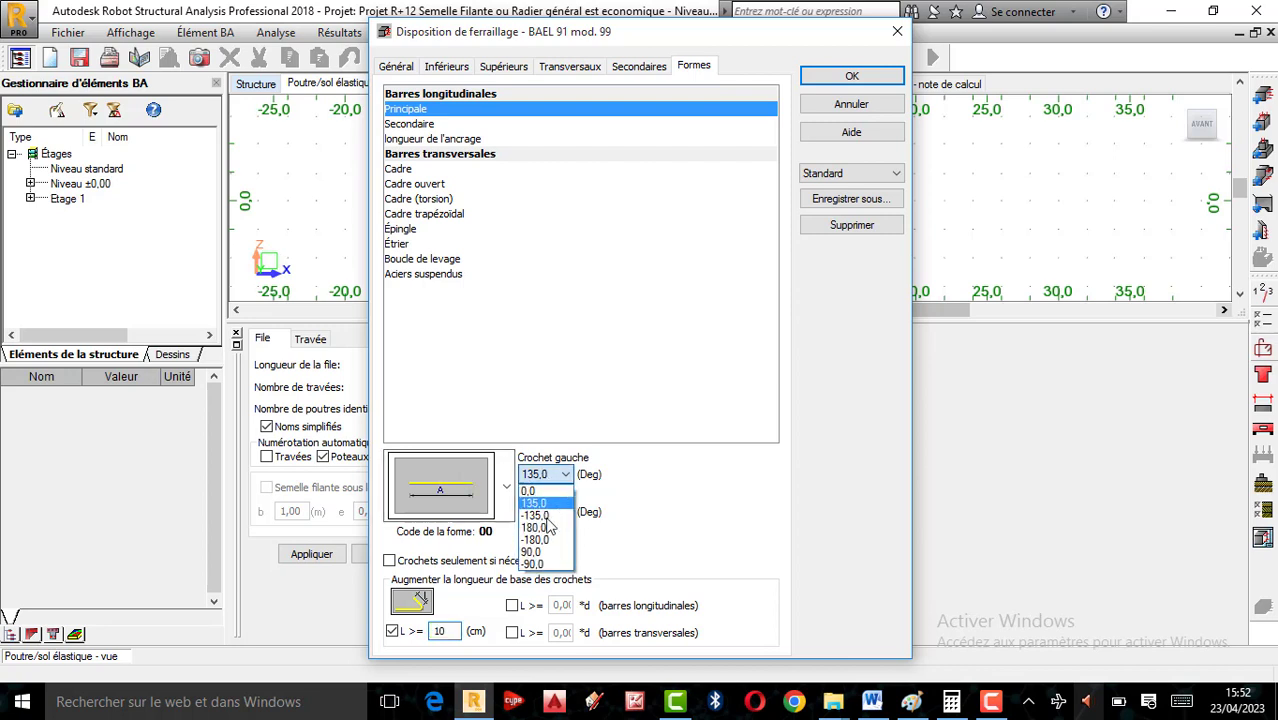
pyautogui.click(545, 513)
pyautogui.click(545, 513)
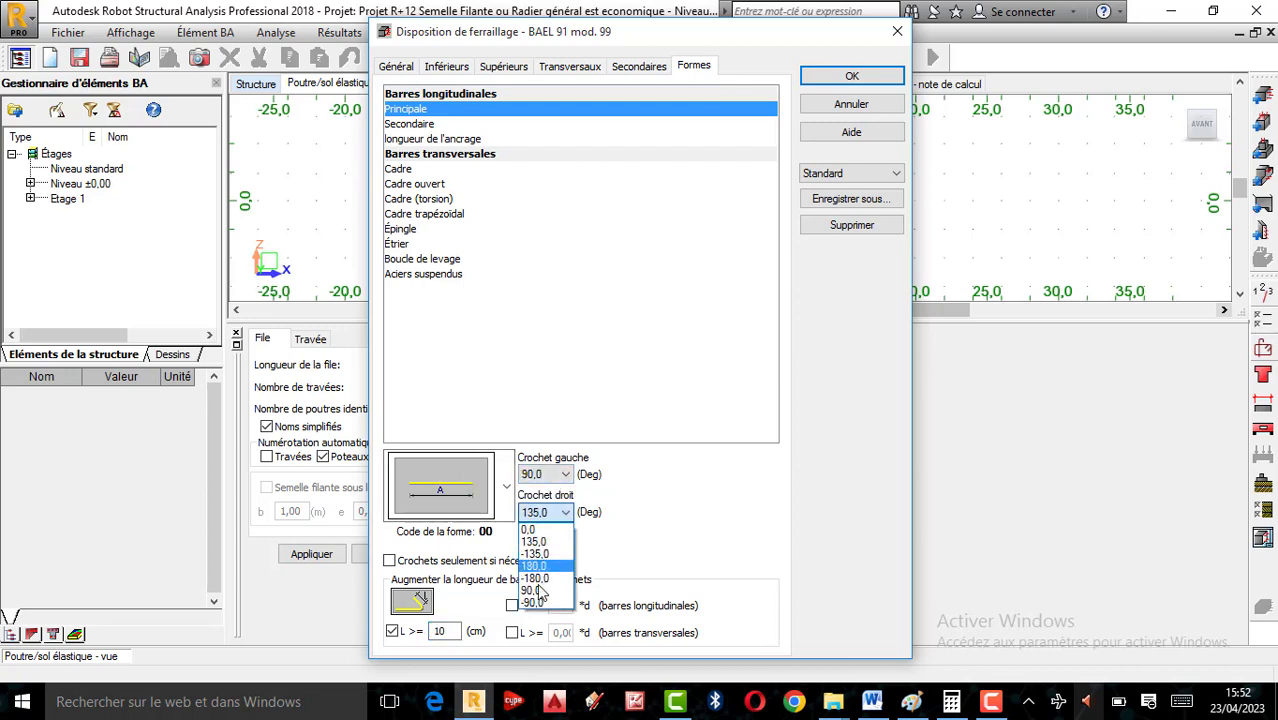
pyautogui.click(540, 597)
pyautogui.click(851, 77)
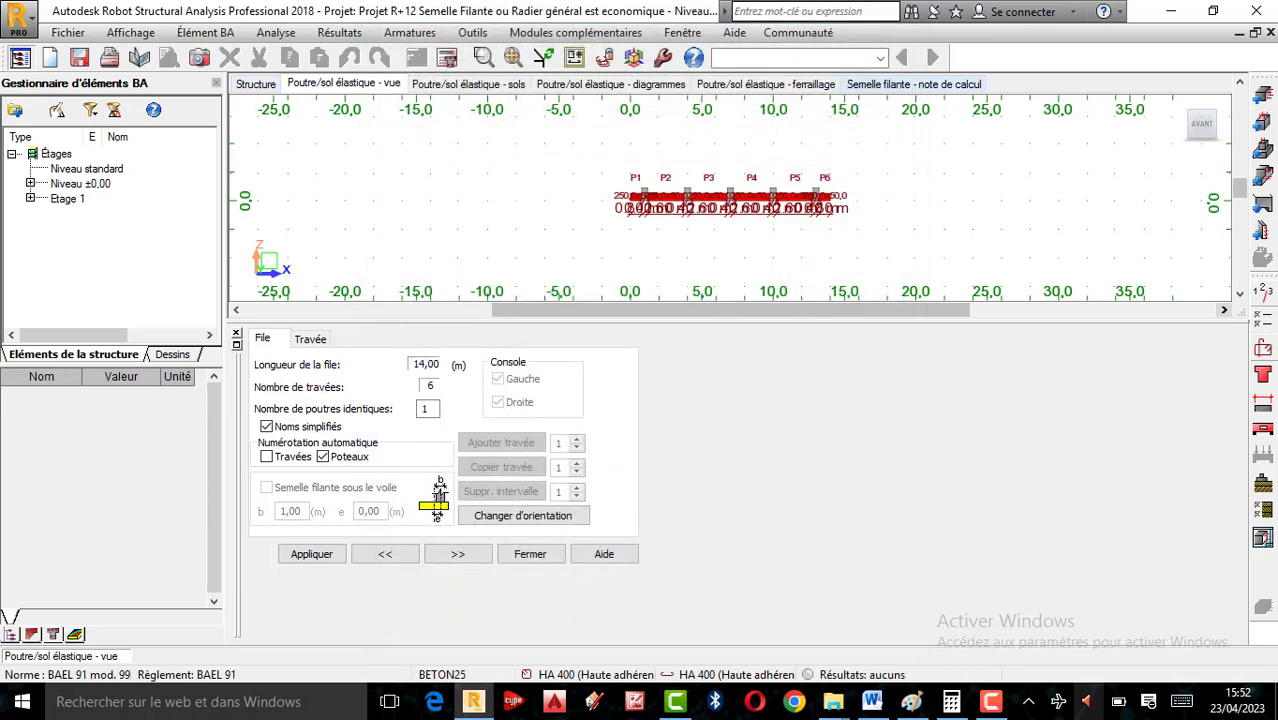
# Step: Change the first soil layer under the footing to "Sables et graves lâches"
pyautogui.click(1262, 485)
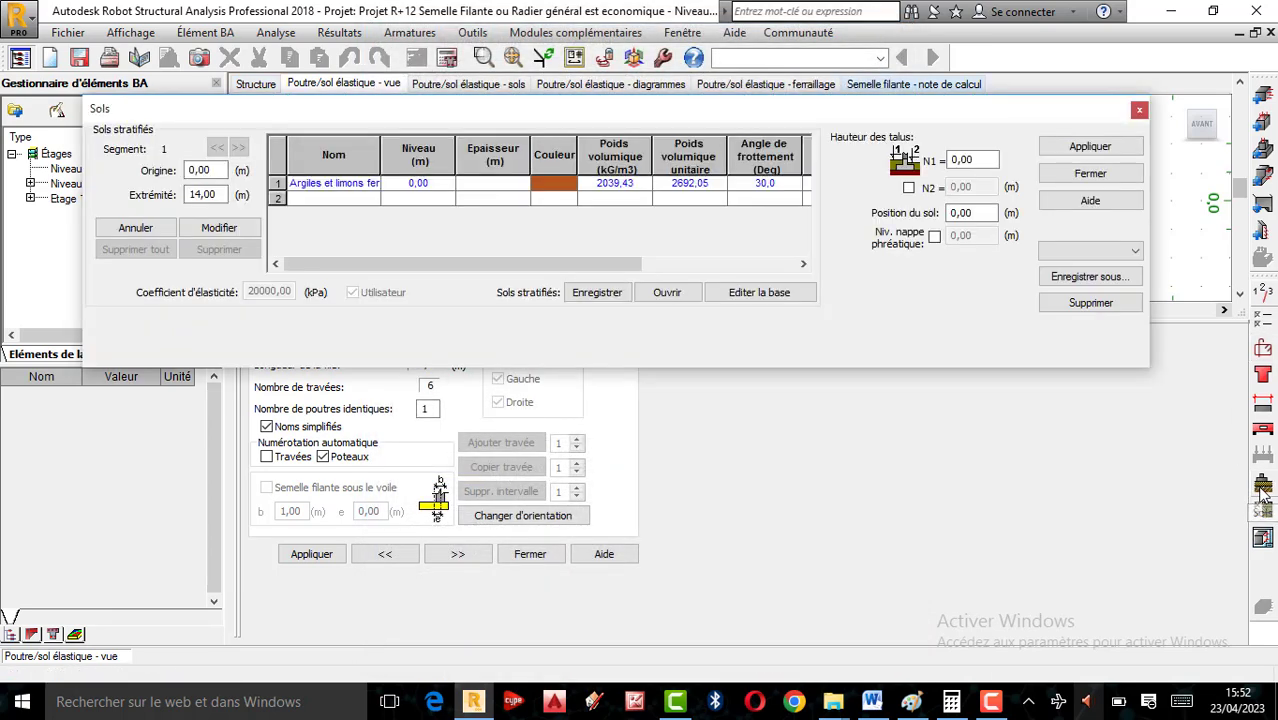
pyautogui.click(360, 186)
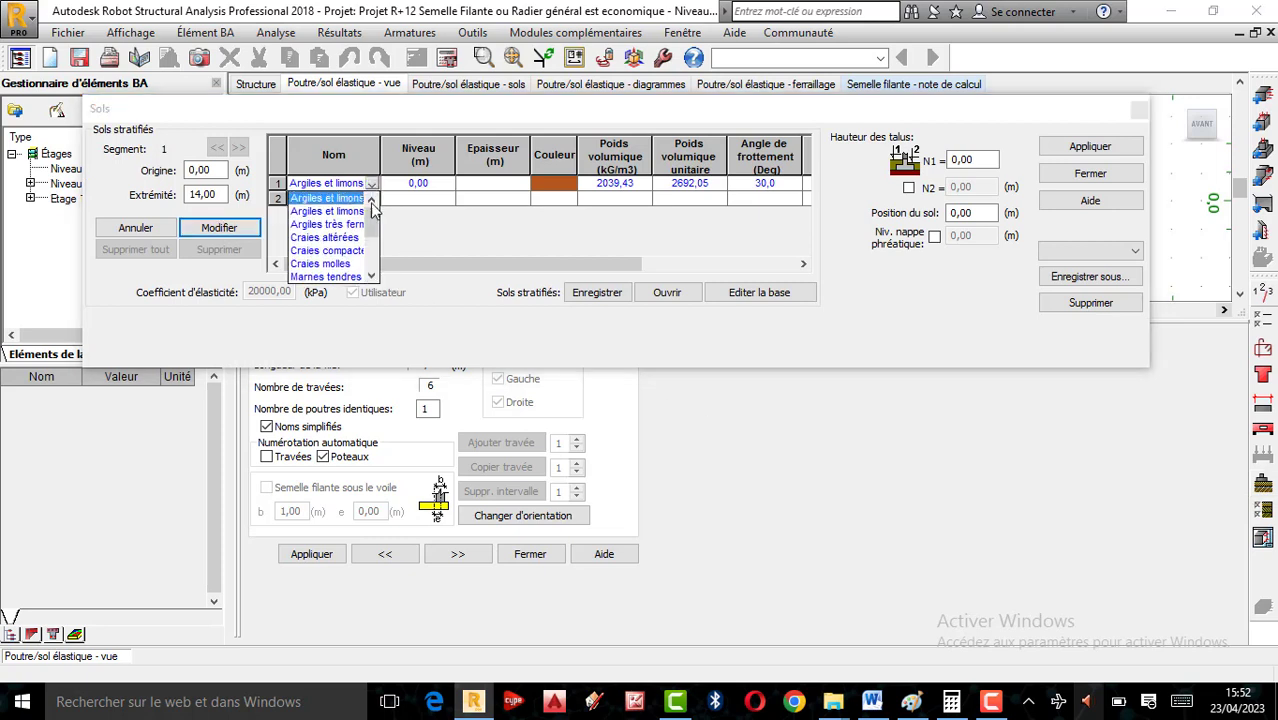
pyautogui.click(381, 163)
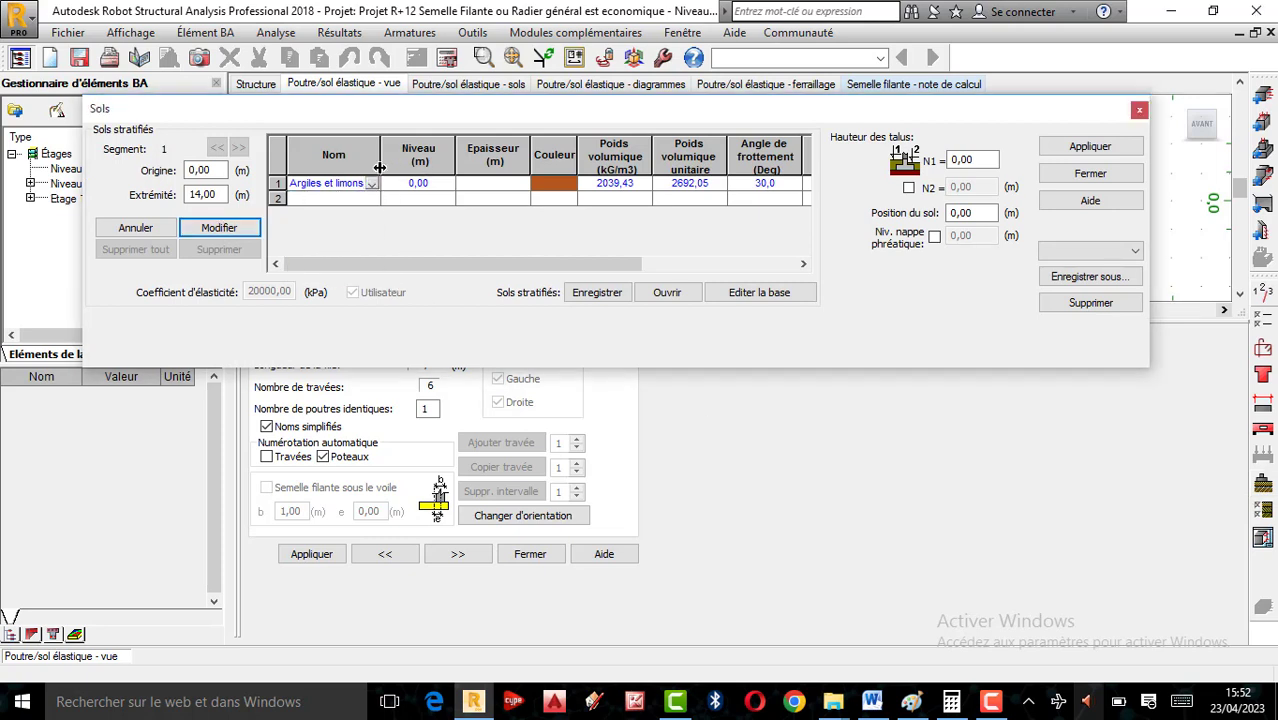
pyautogui.moveTo(380, 167); pyautogui.dragTo(430, 172)
pyautogui.click(423, 186)
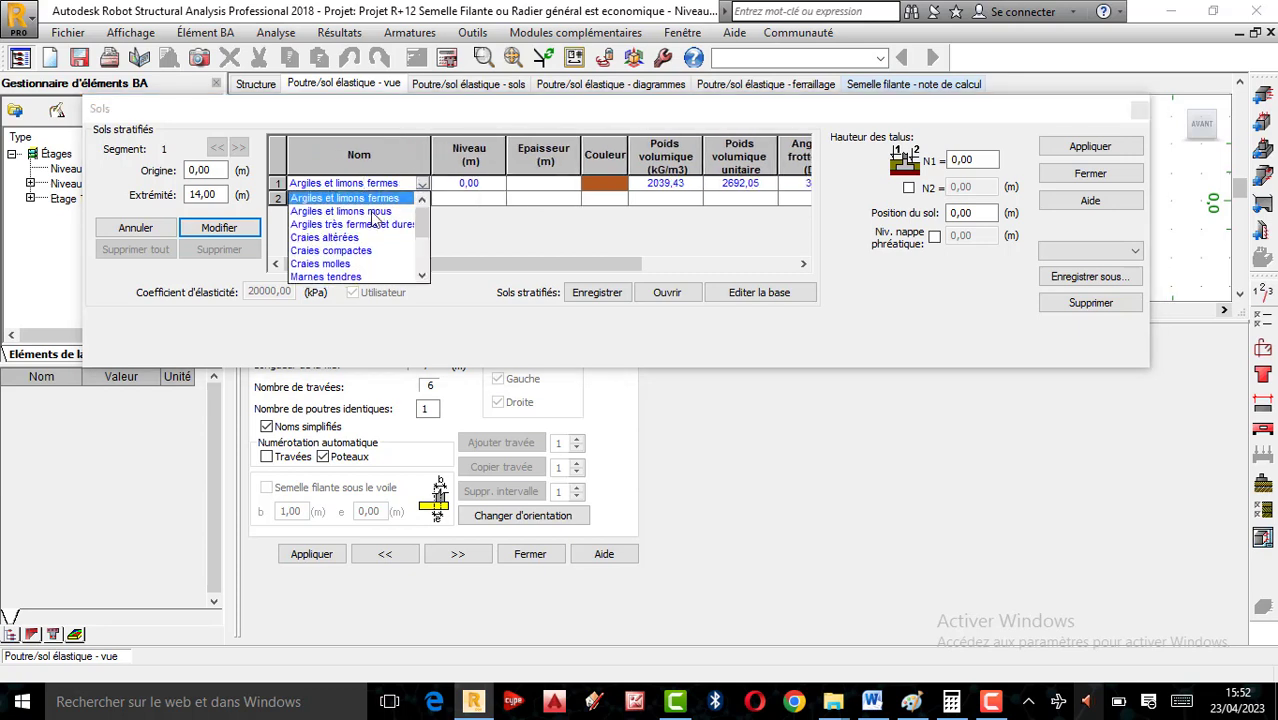
pyautogui.scroll(-1, 366, 250)
pyautogui.scroll(-2, 373, 256)
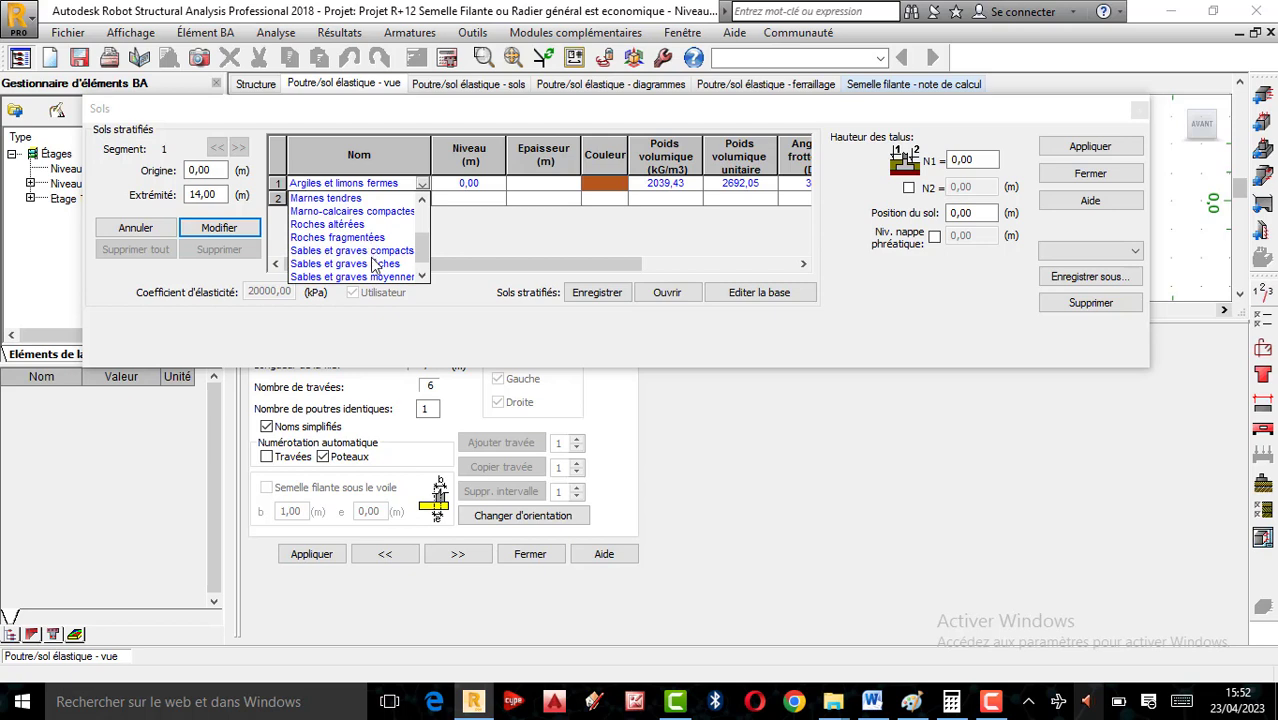
pyautogui.click(421, 276)
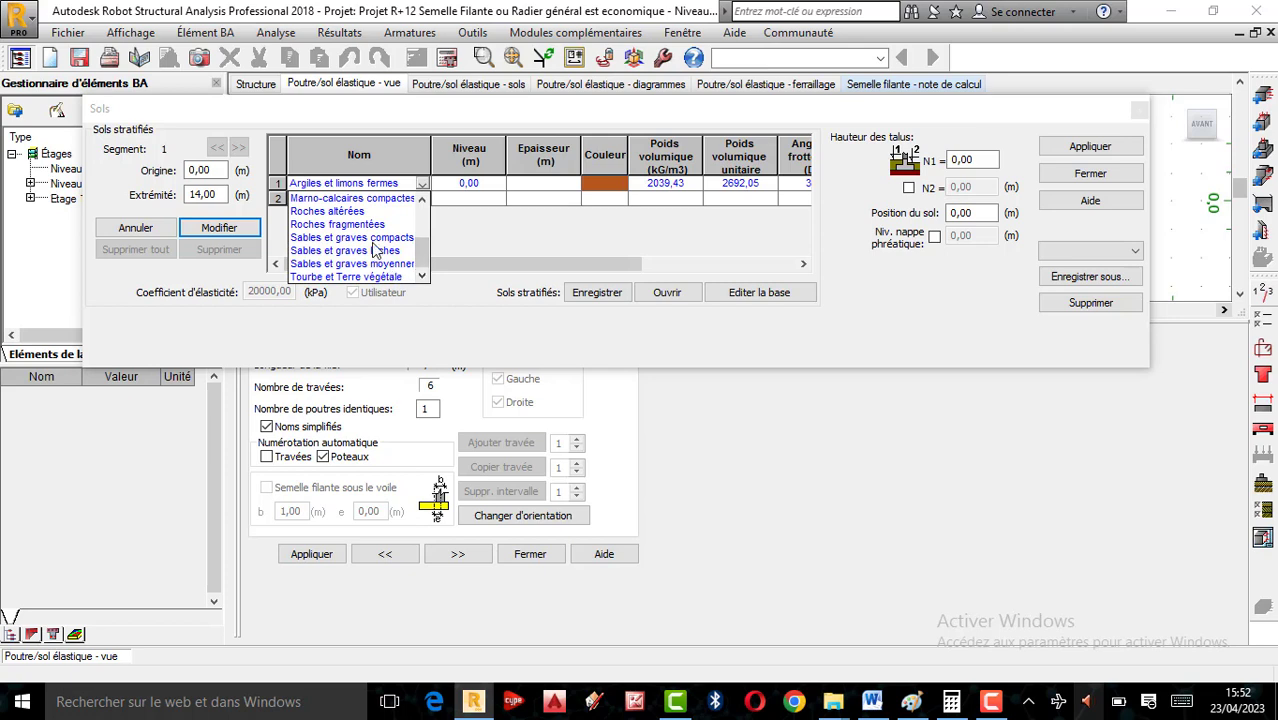
pyautogui.click(375, 251)
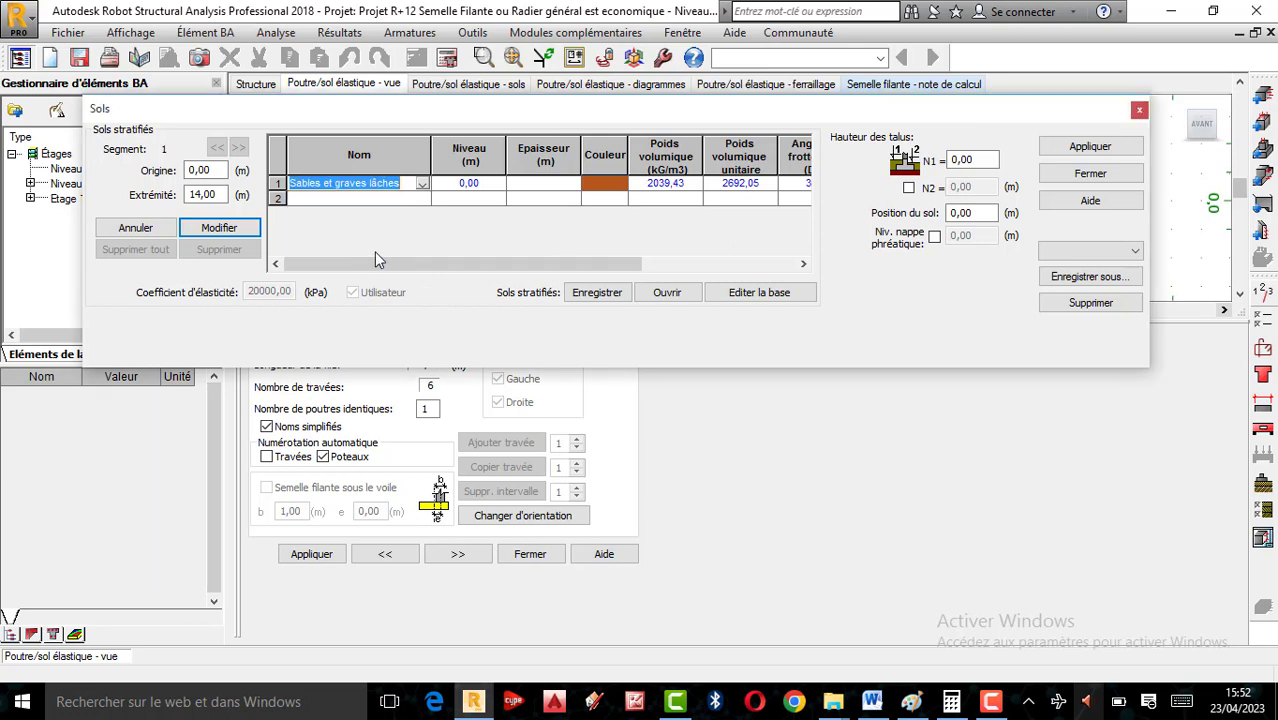
# Step: Add a second soil layer of "Sables et graves compacts" at level -1.50 m and apply the soil definition
pyautogui.click(421, 199)
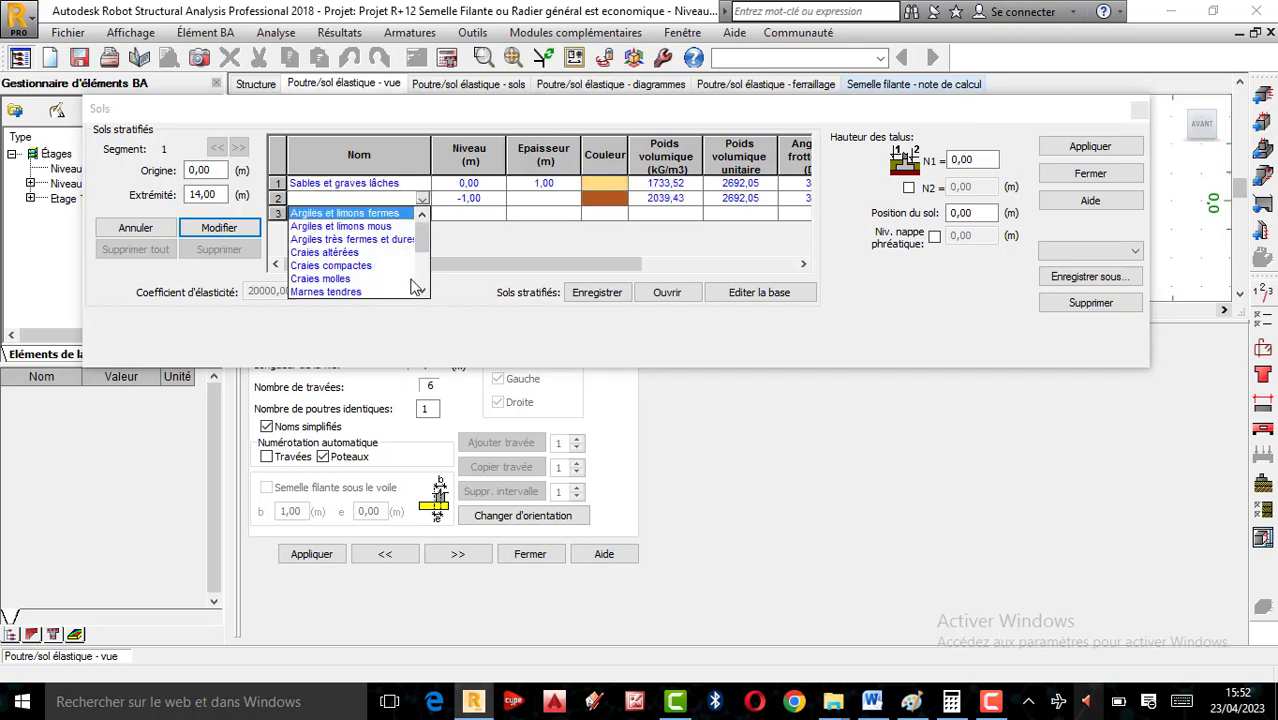
pyautogui.moveTo(420, 289); pyautogui.dragTo(420, 290)
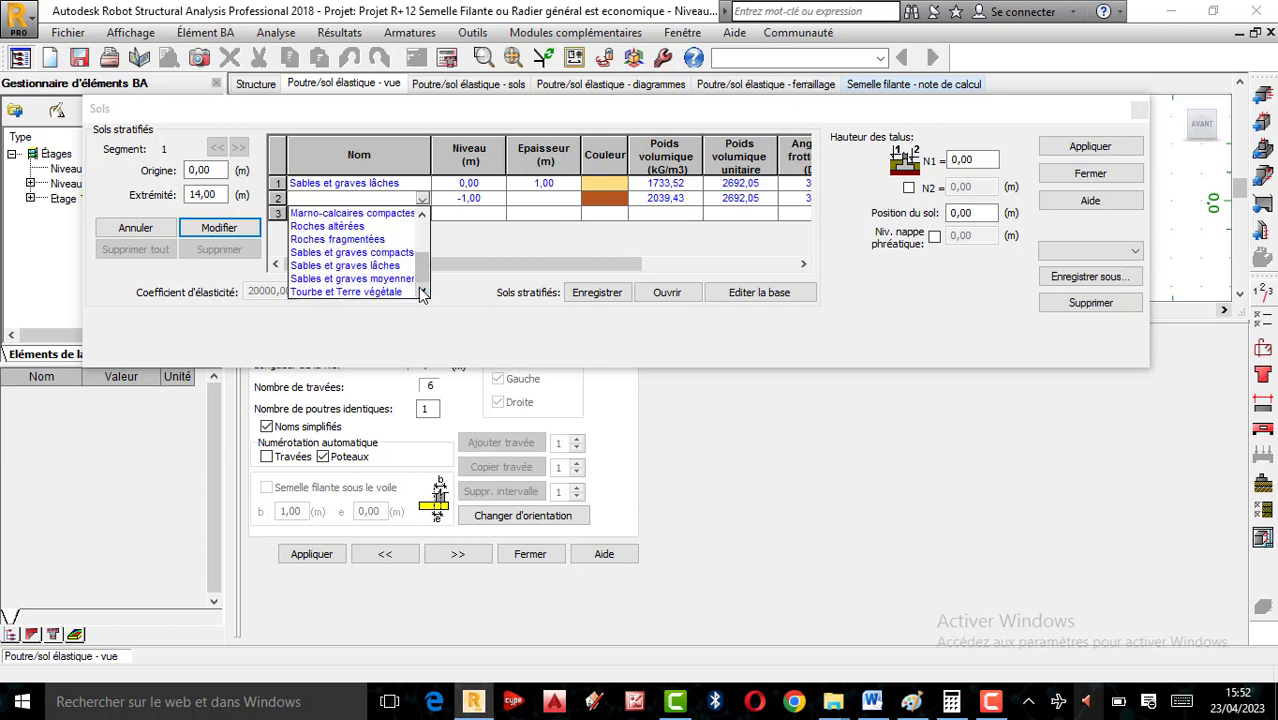
pyautogui.click(370, 253)
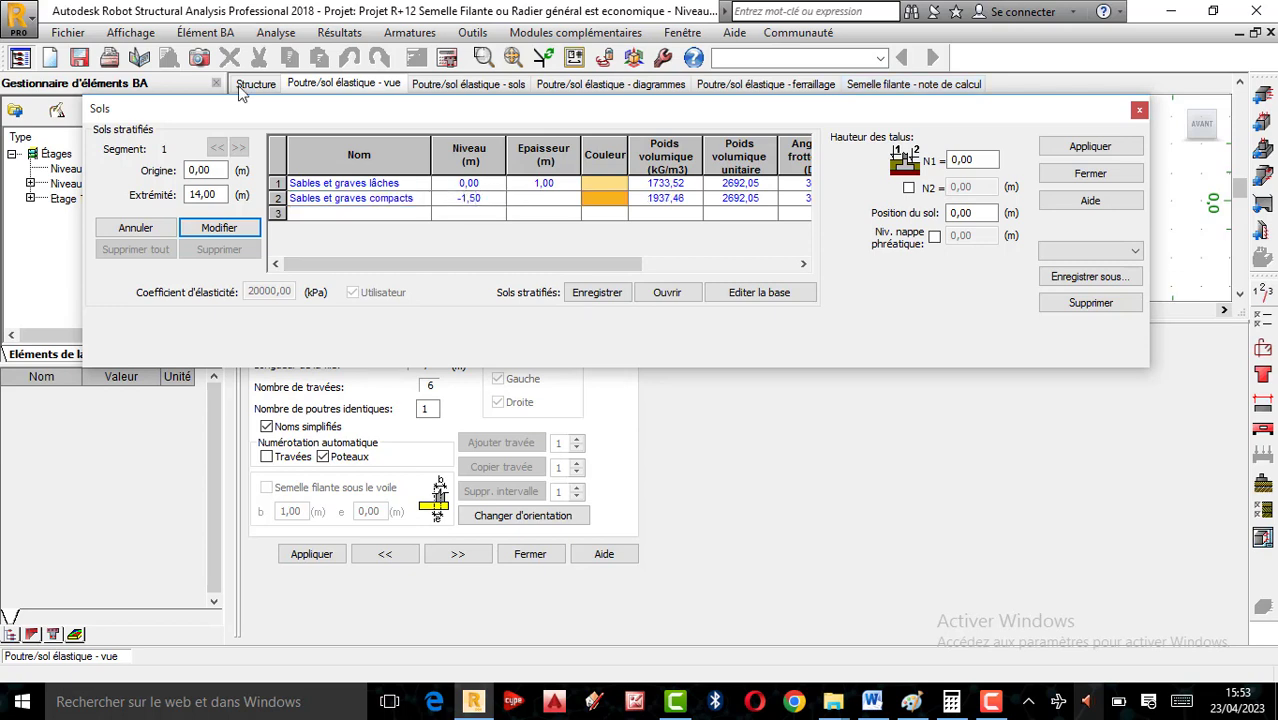
pyautogui.click(960, 213)
pyautogui.click(957, 214)
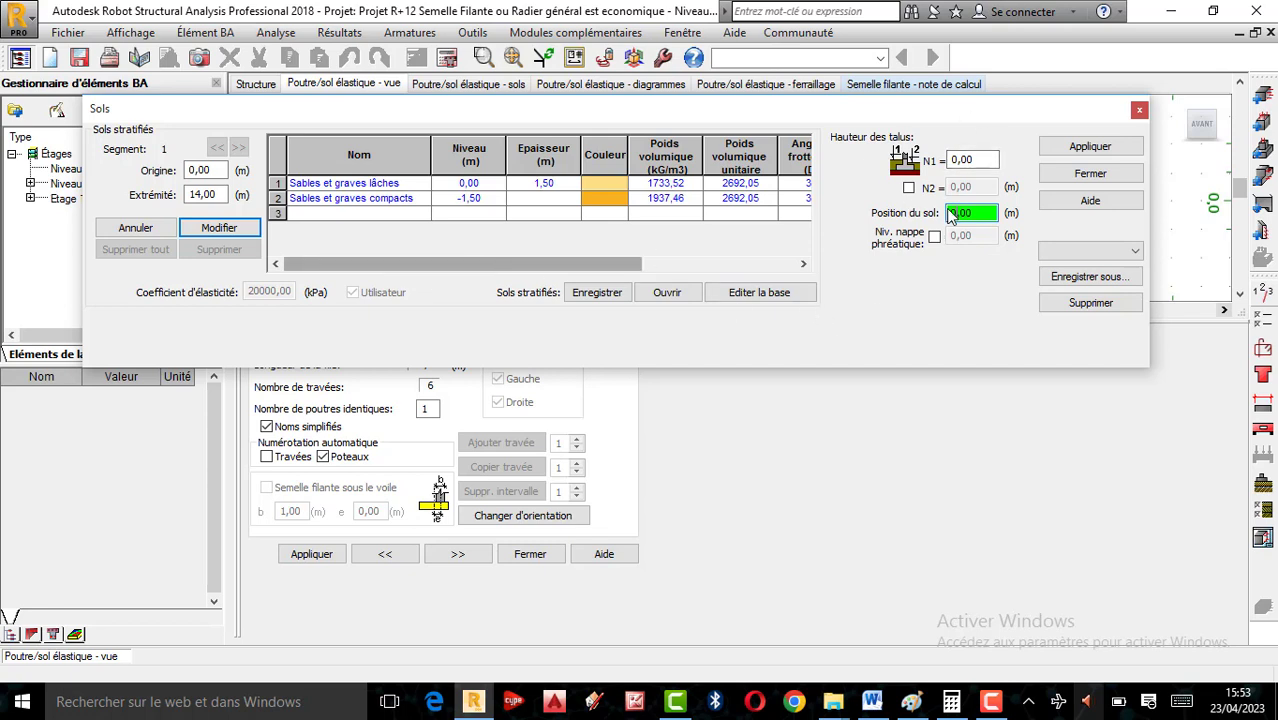
pyautogui.click(1104, 152)
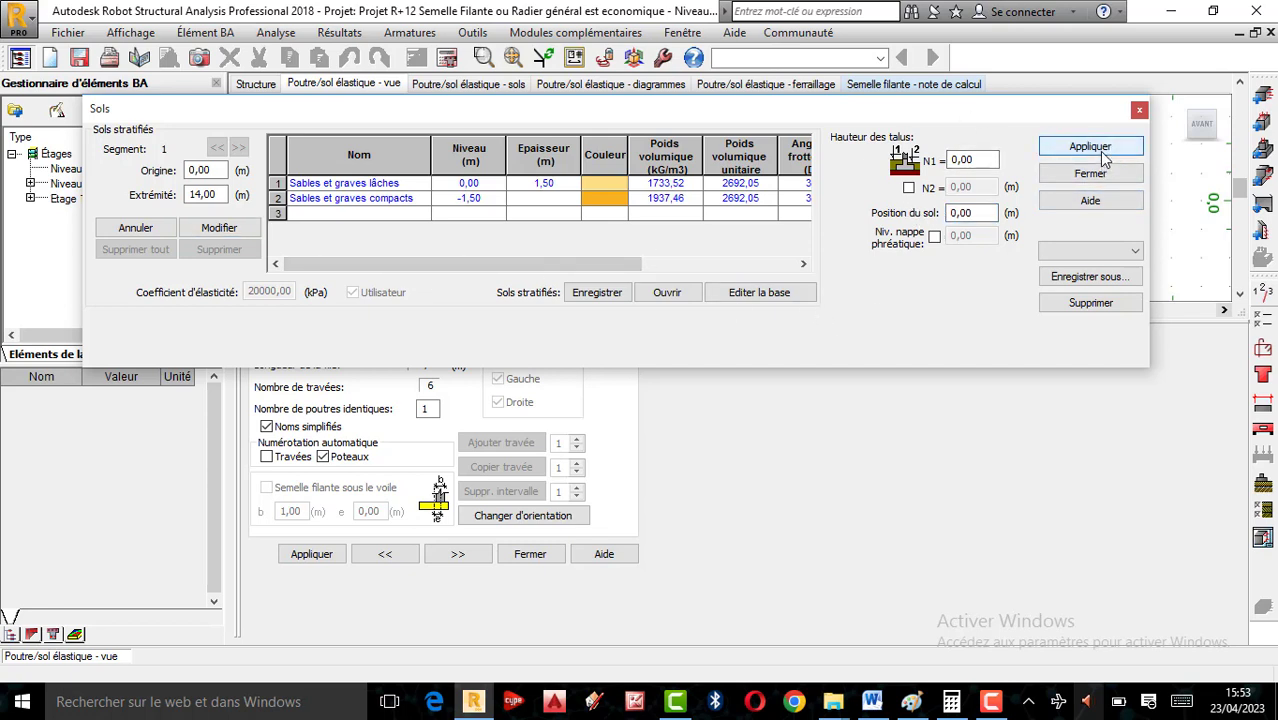
pyautogui.click(1100, 147)
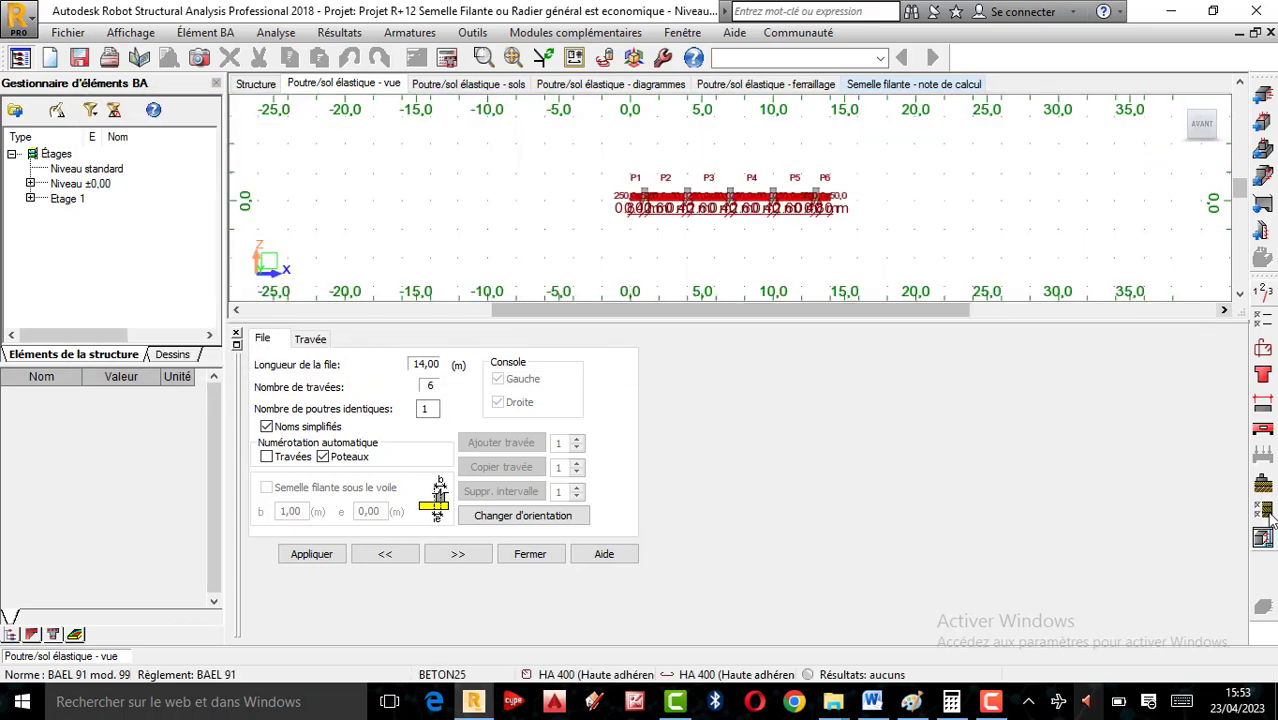
# Step: In the geotechnical options, set the sliding safety coefficient to 1.50 and edit the overturning safety coefficient
pyautogui.click(1263, 511)
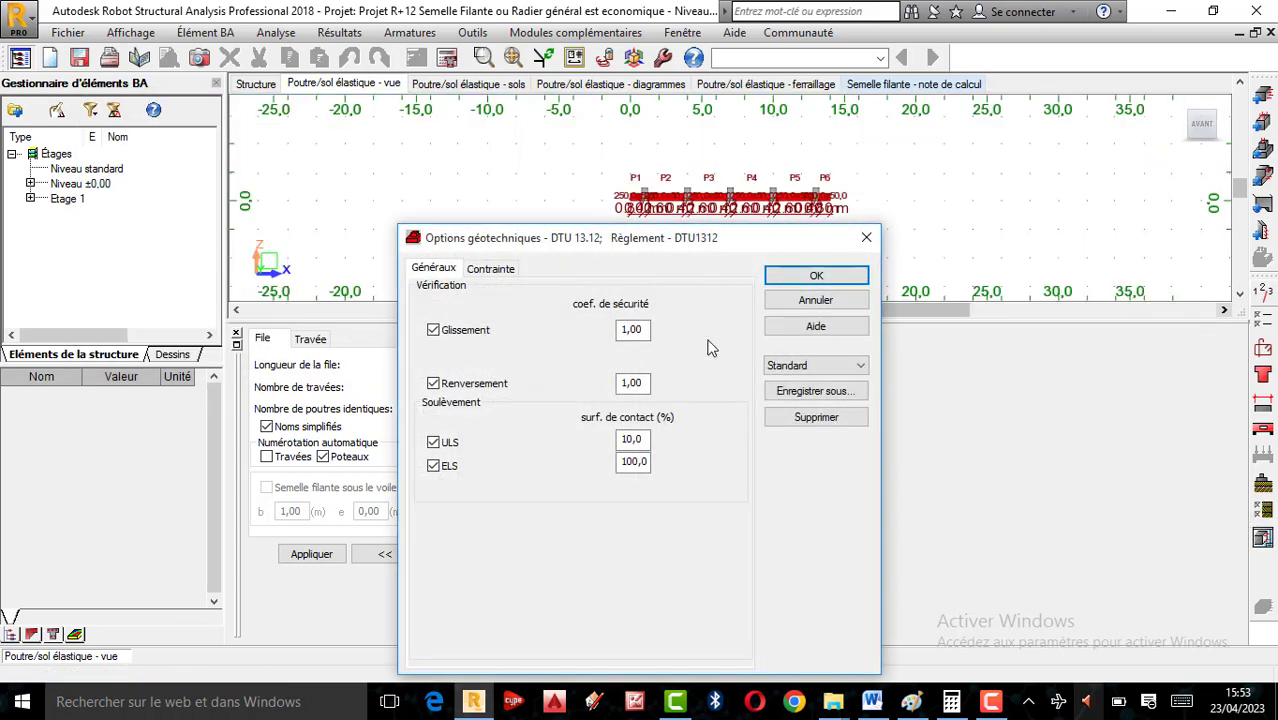
pyautogui.click(632, 329)
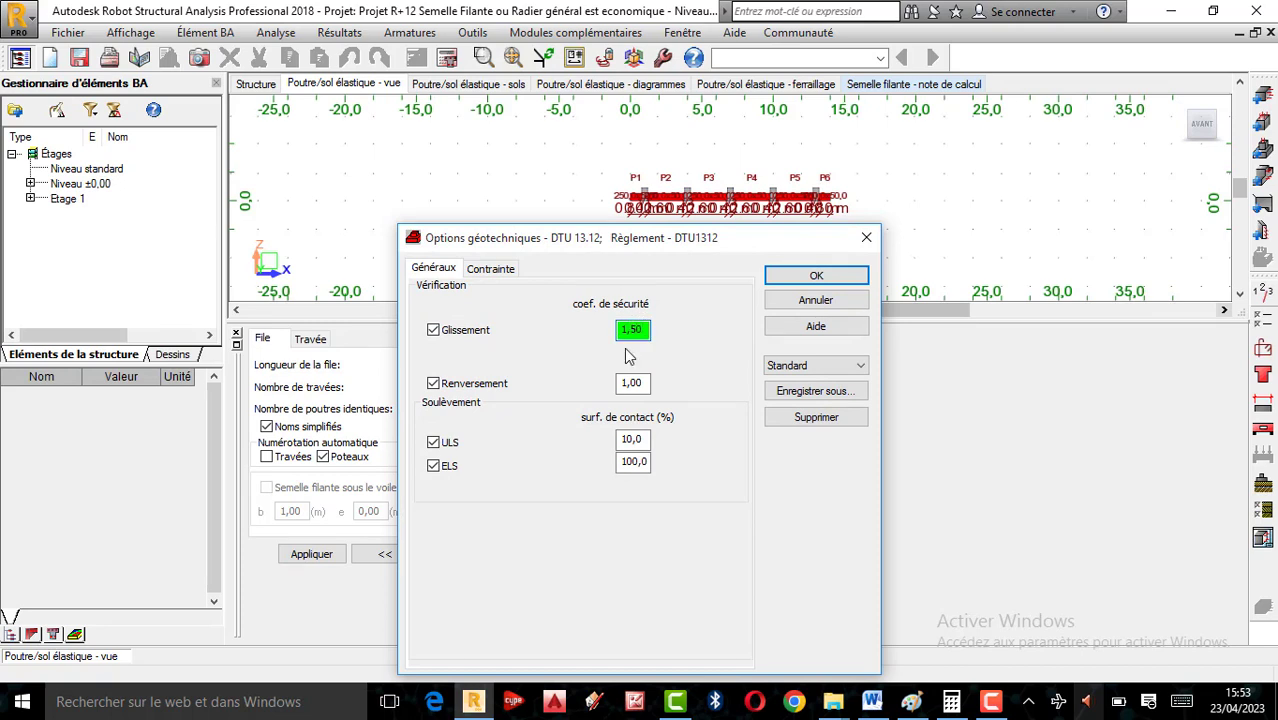
pyautogui.click(640, 383)
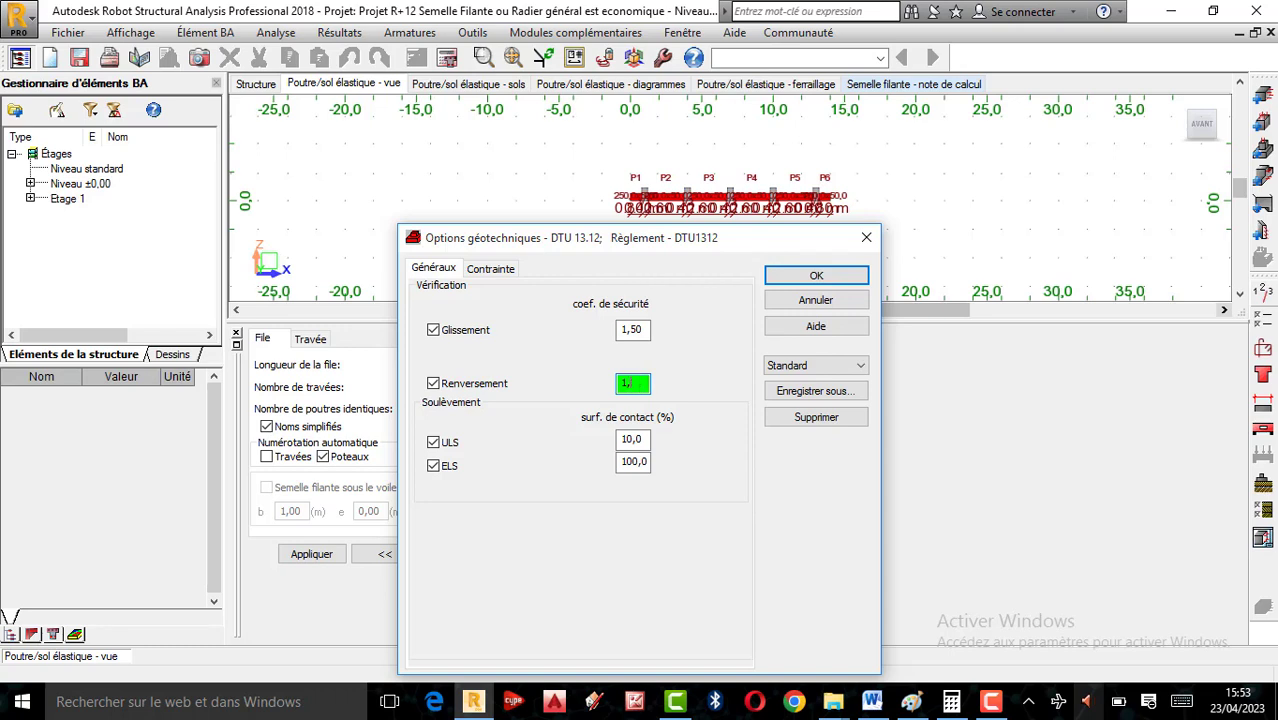
# Step: Switch the soil stress method to "Pressiométrique de contrainte" with an admissible stress qu of 0.4 MPa
pyautogui.click(496, 274)
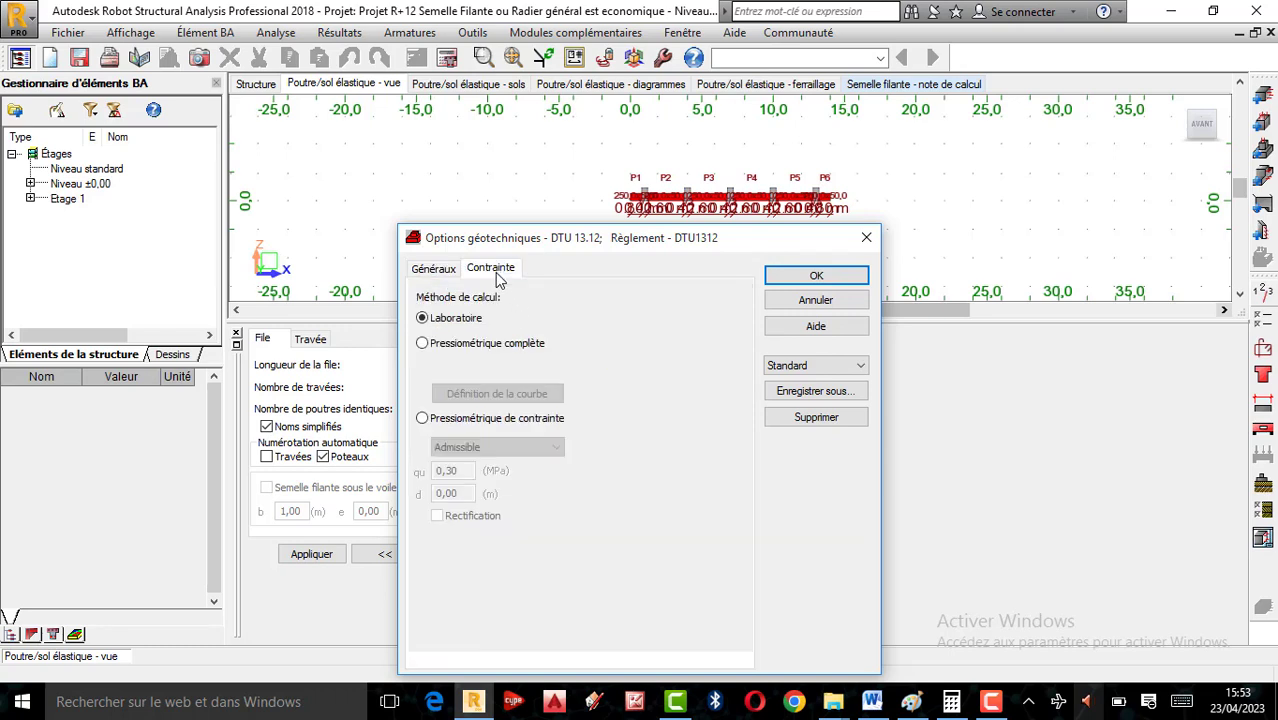
pyautogui.click(422, 419)
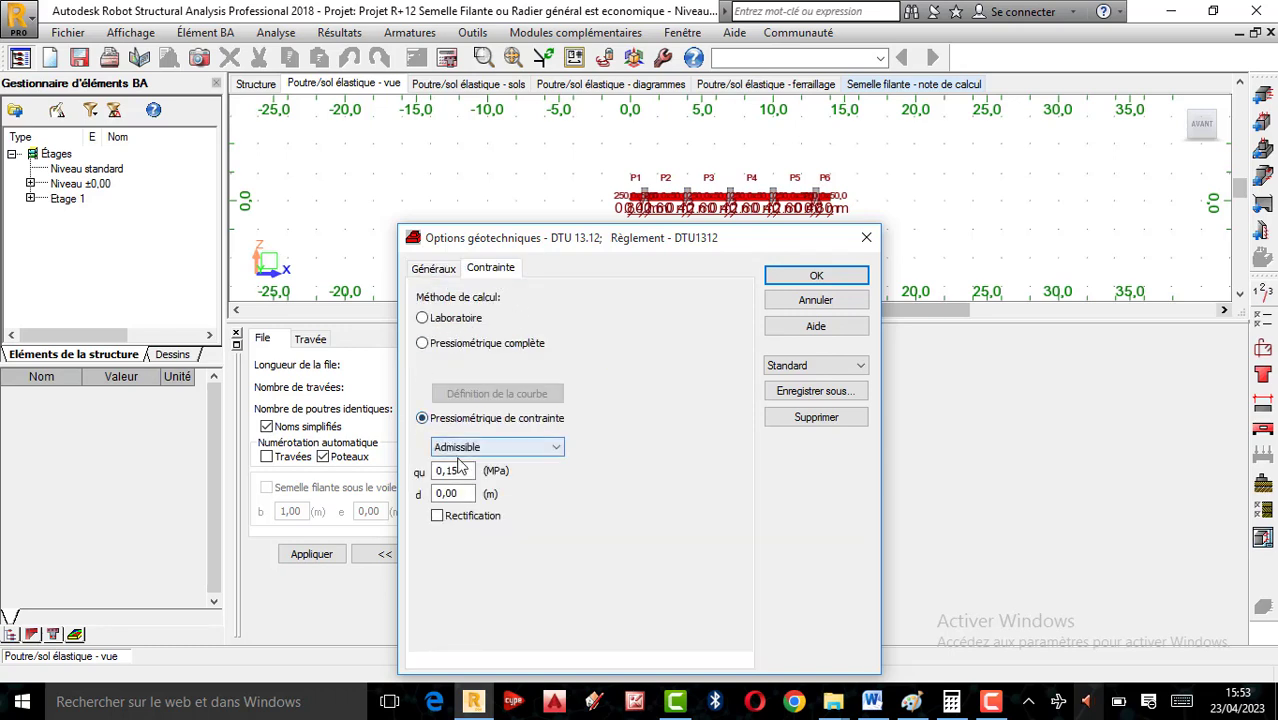
pyautogui.click(465, 470)
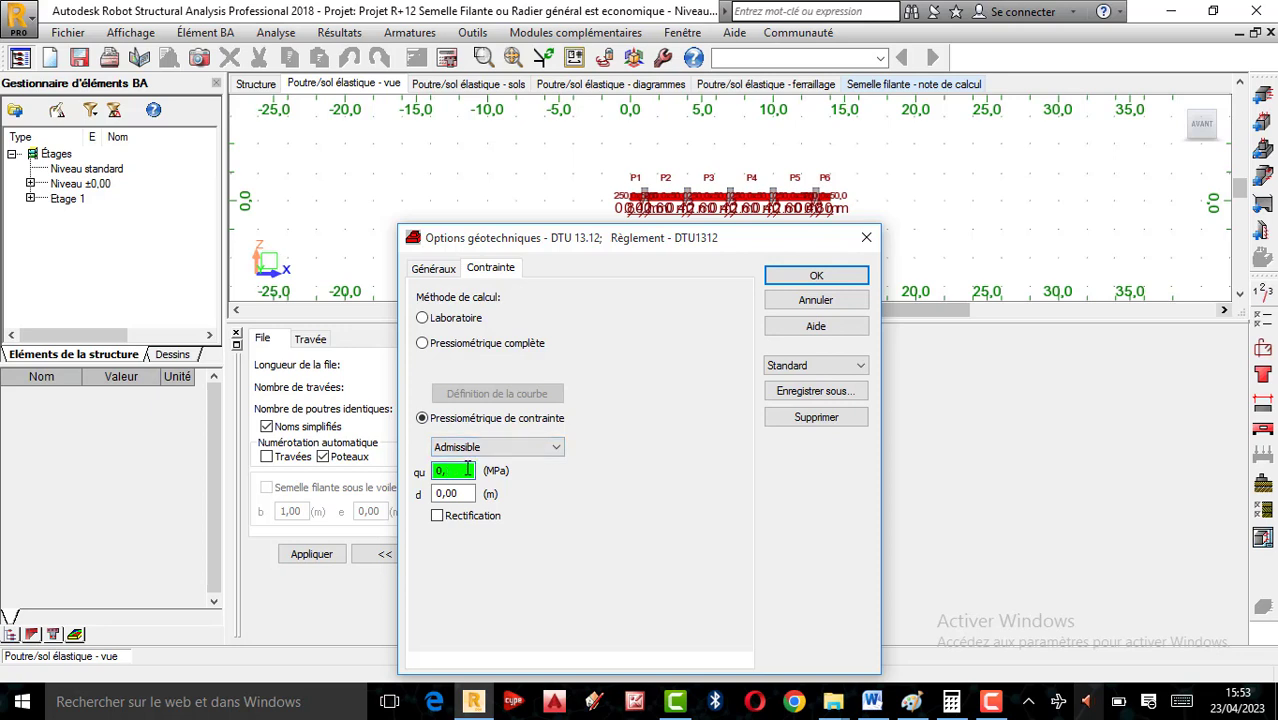
# Step: Set the depth d for the admissible soil stress to 3.50 m and accept the geotechnical options
pyautogui.click(472, 493)
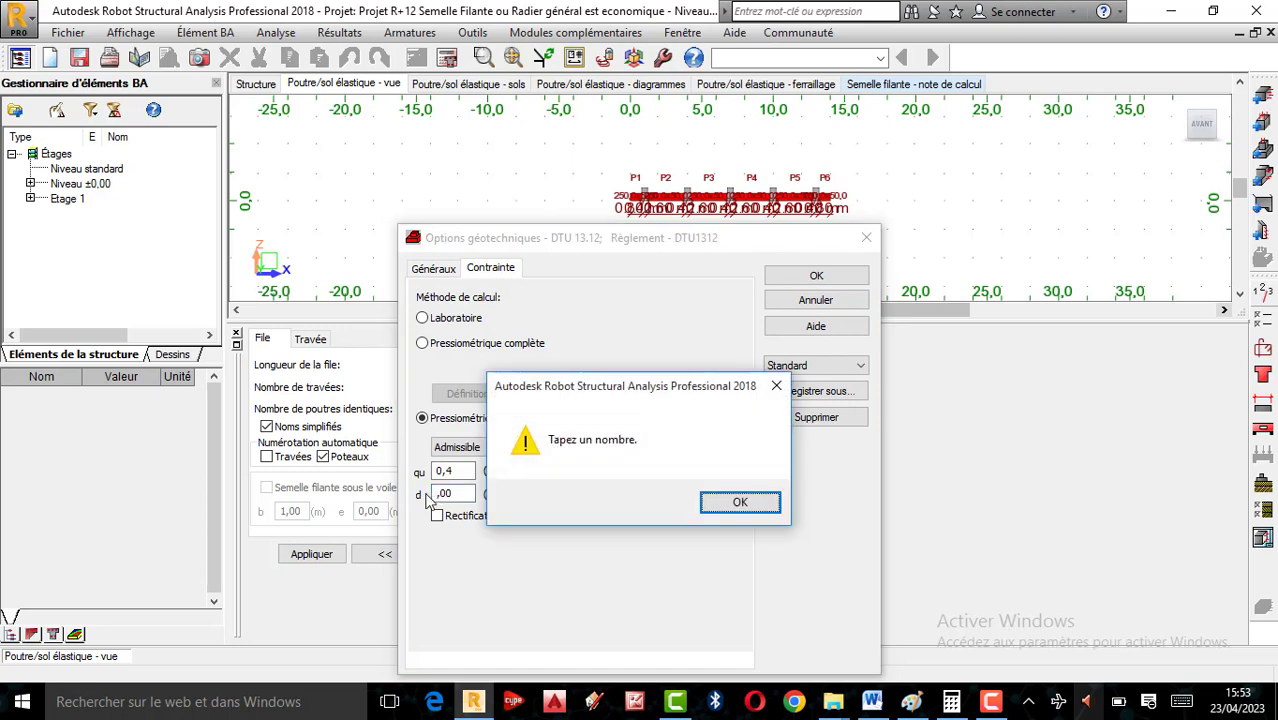
pyautogui.press('Return')
pyautogui.write('3')
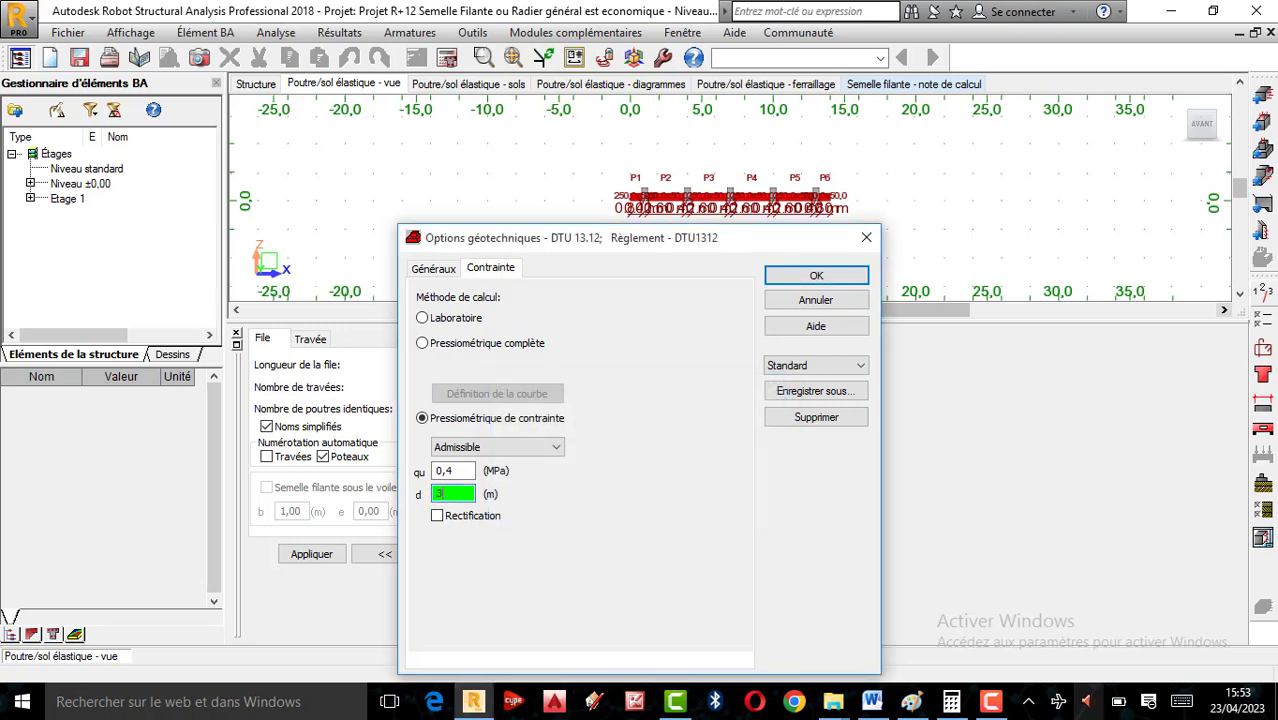
pyautogui.write(';')
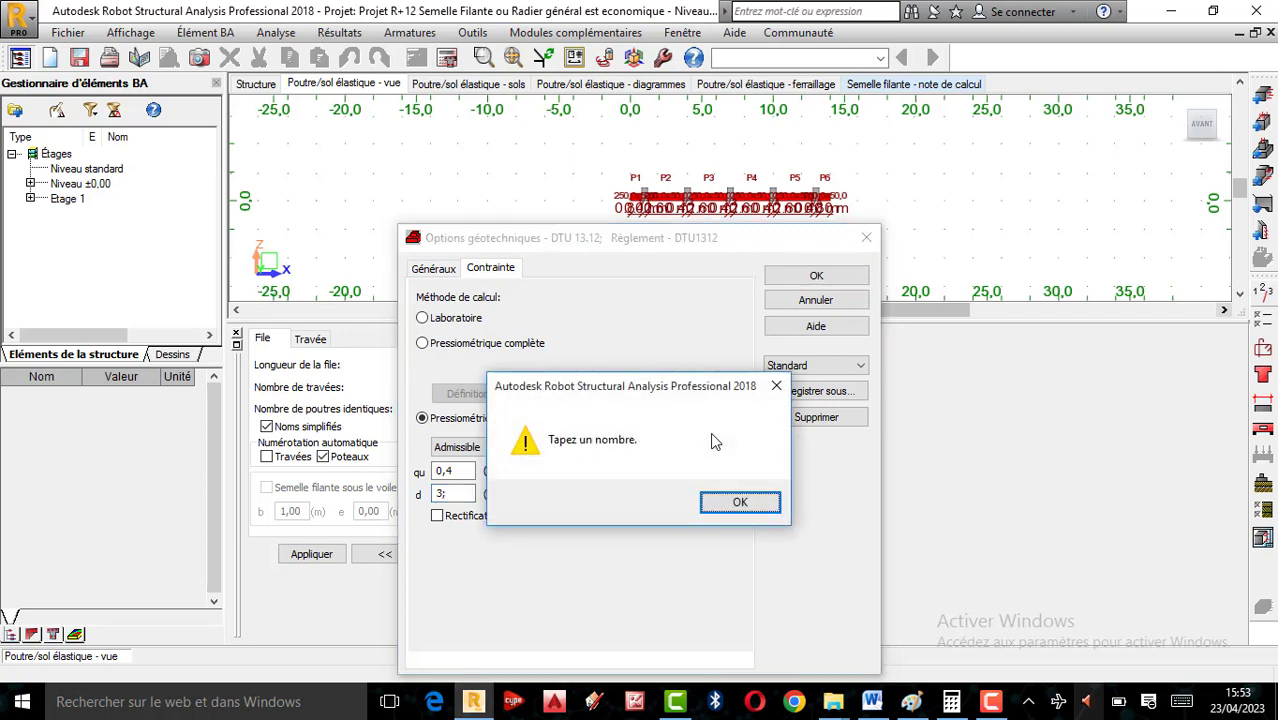
pyautogui.click(776, 385)
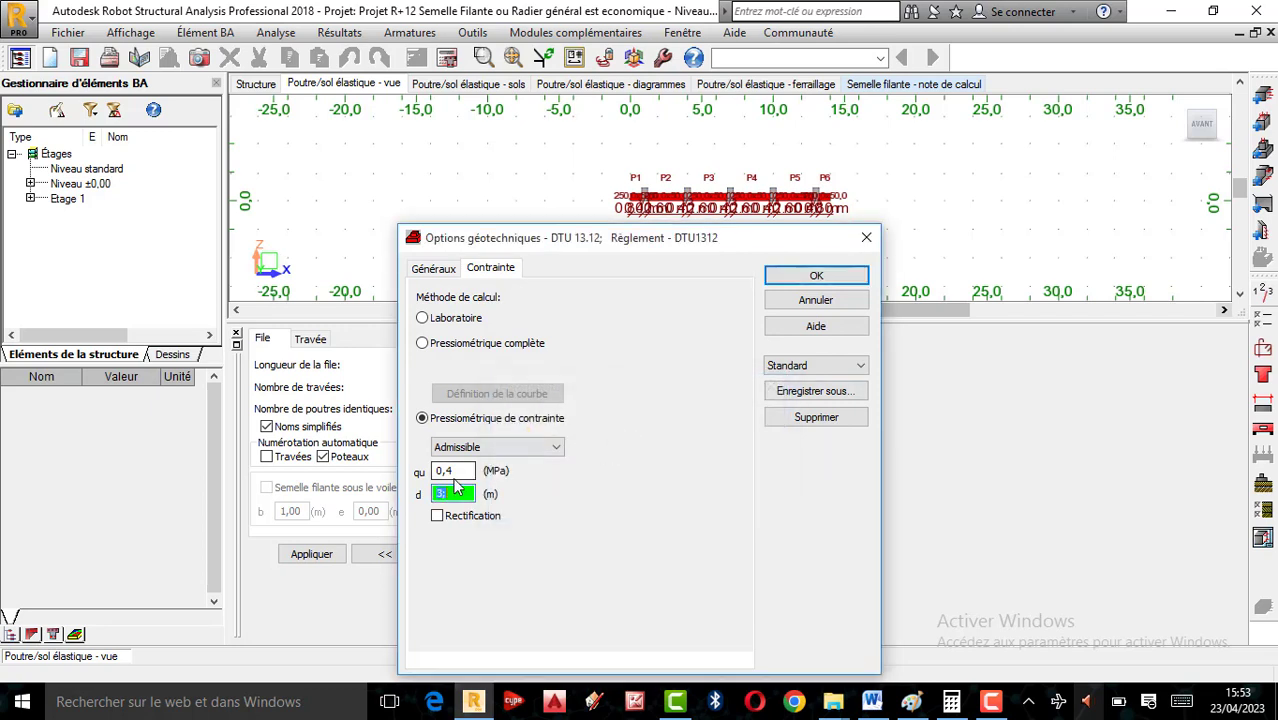
pyautogui.press('BackSpace')
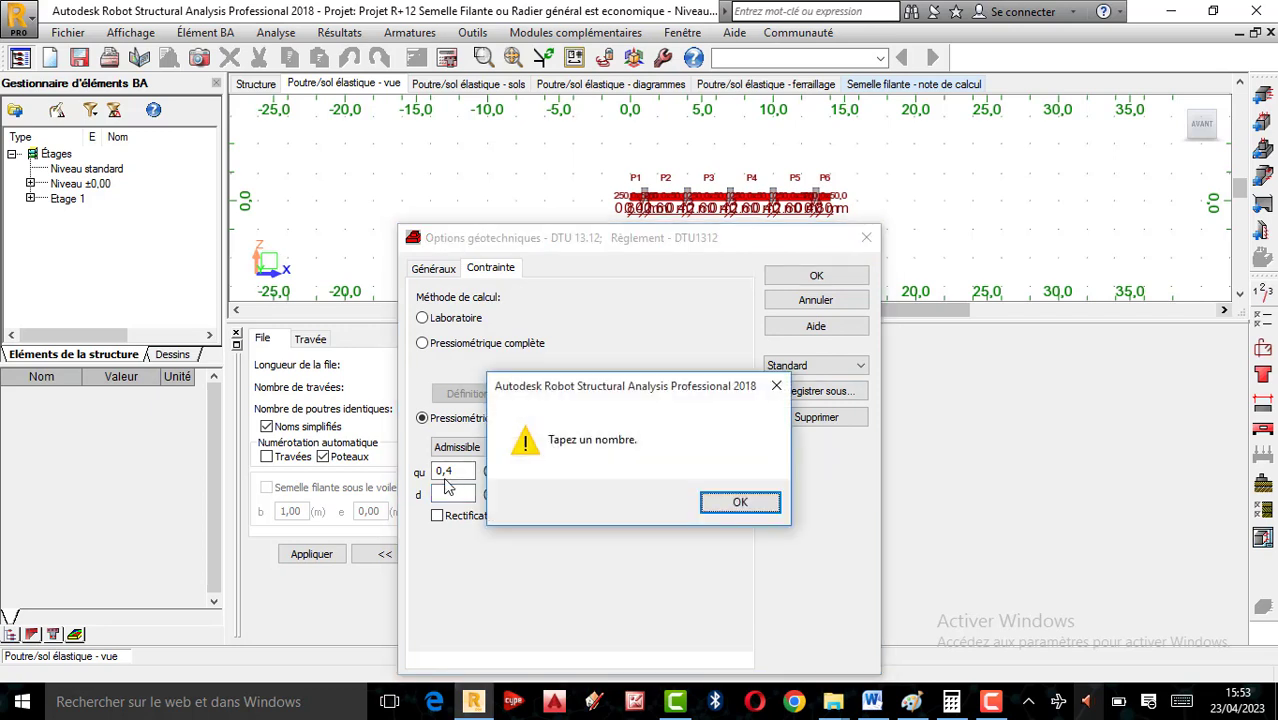
pyautogui.click(765, 501)
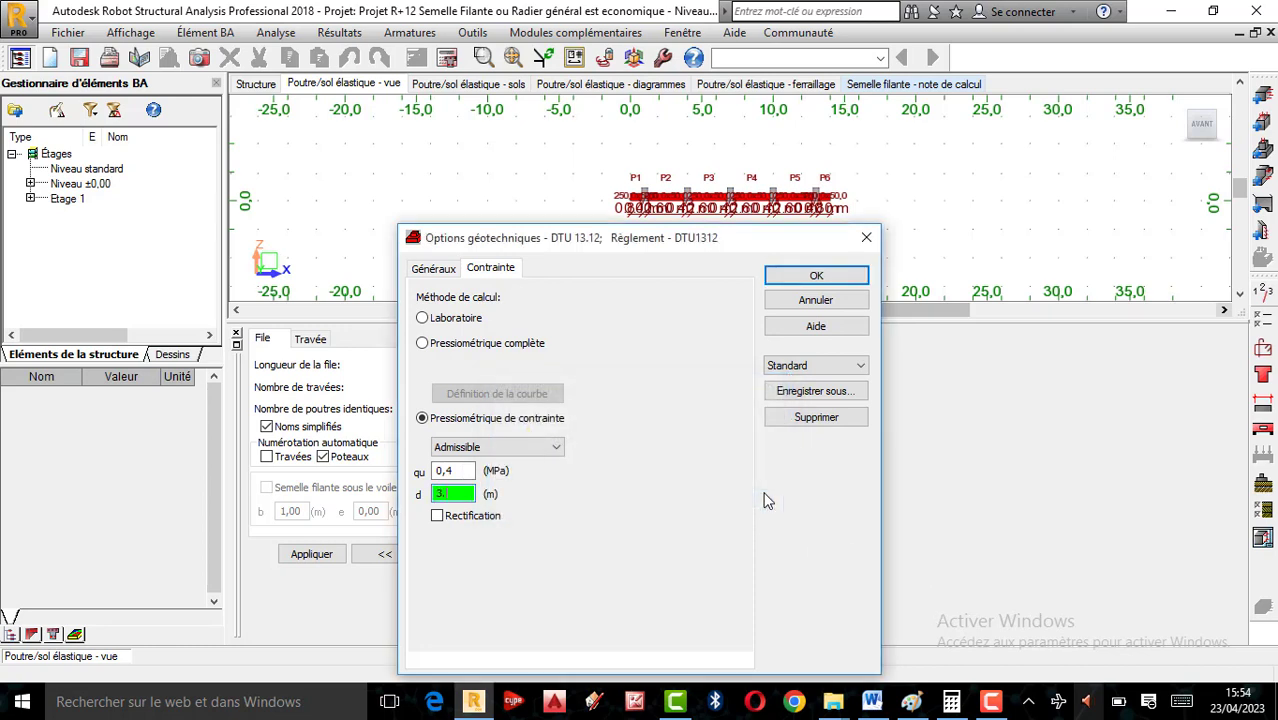
pyautogui.write('3?')
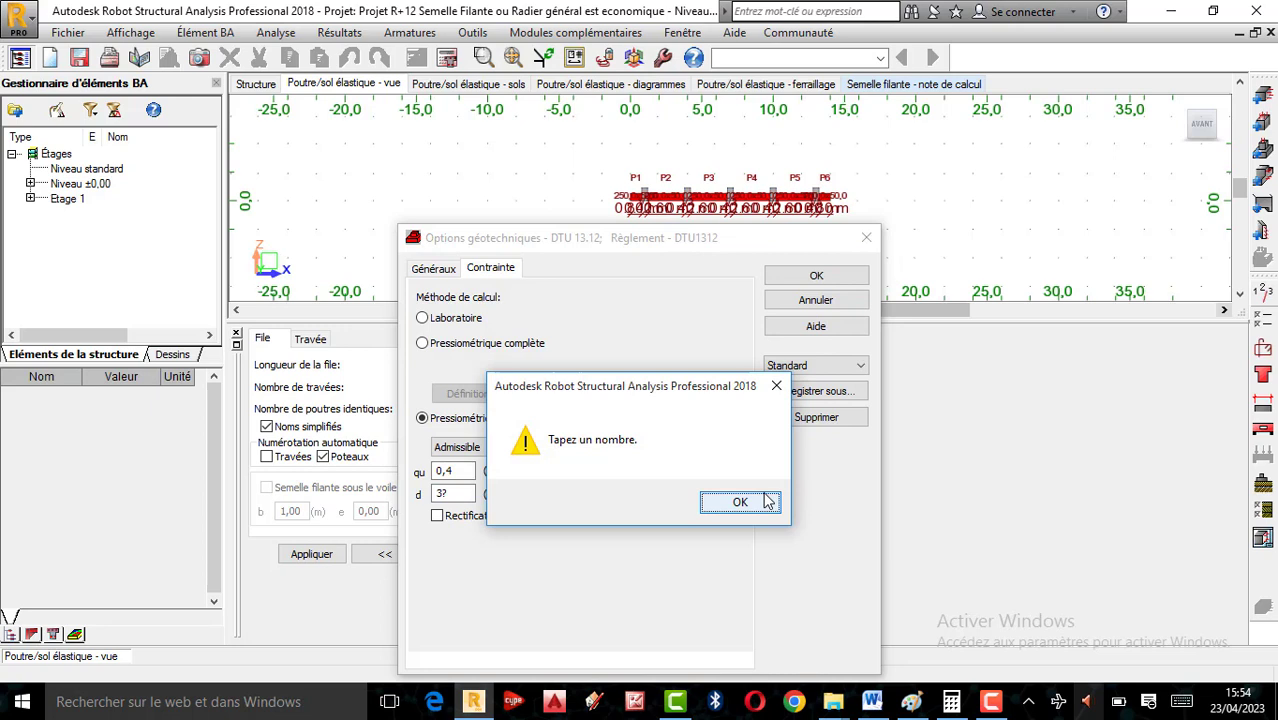
pyautogui.click(774, 385)
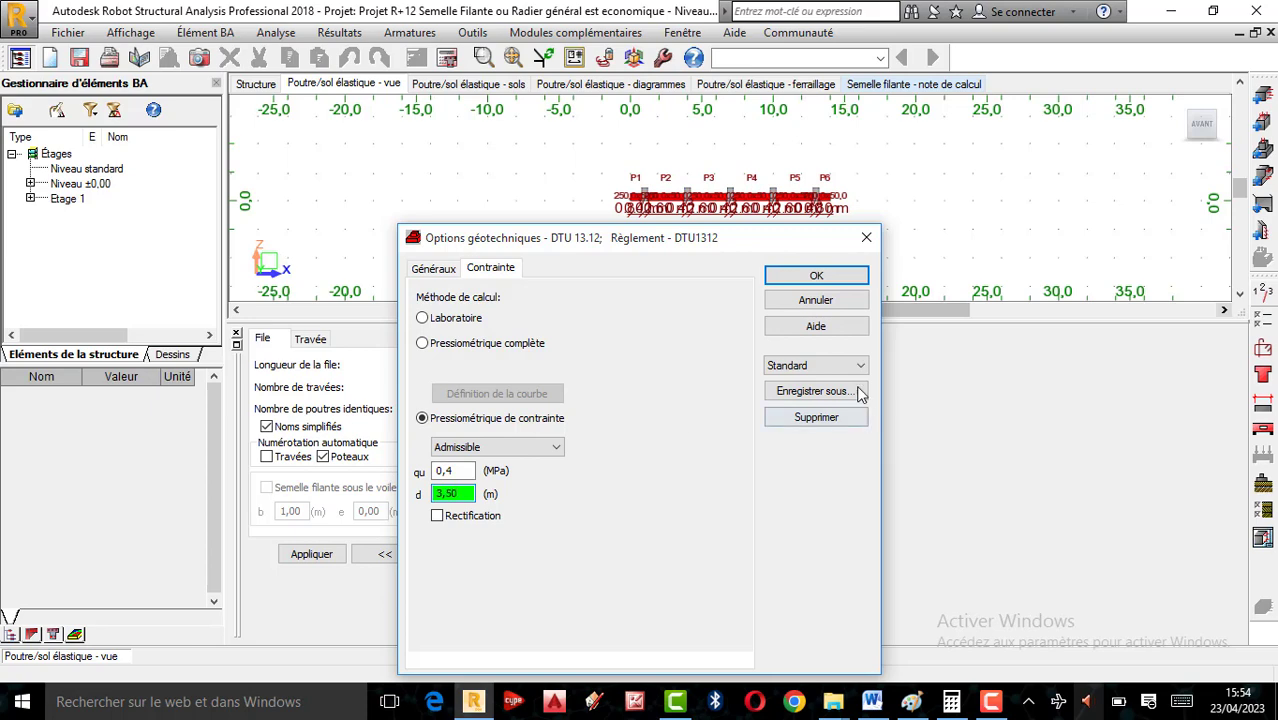
pyautogui.click(833, 279)
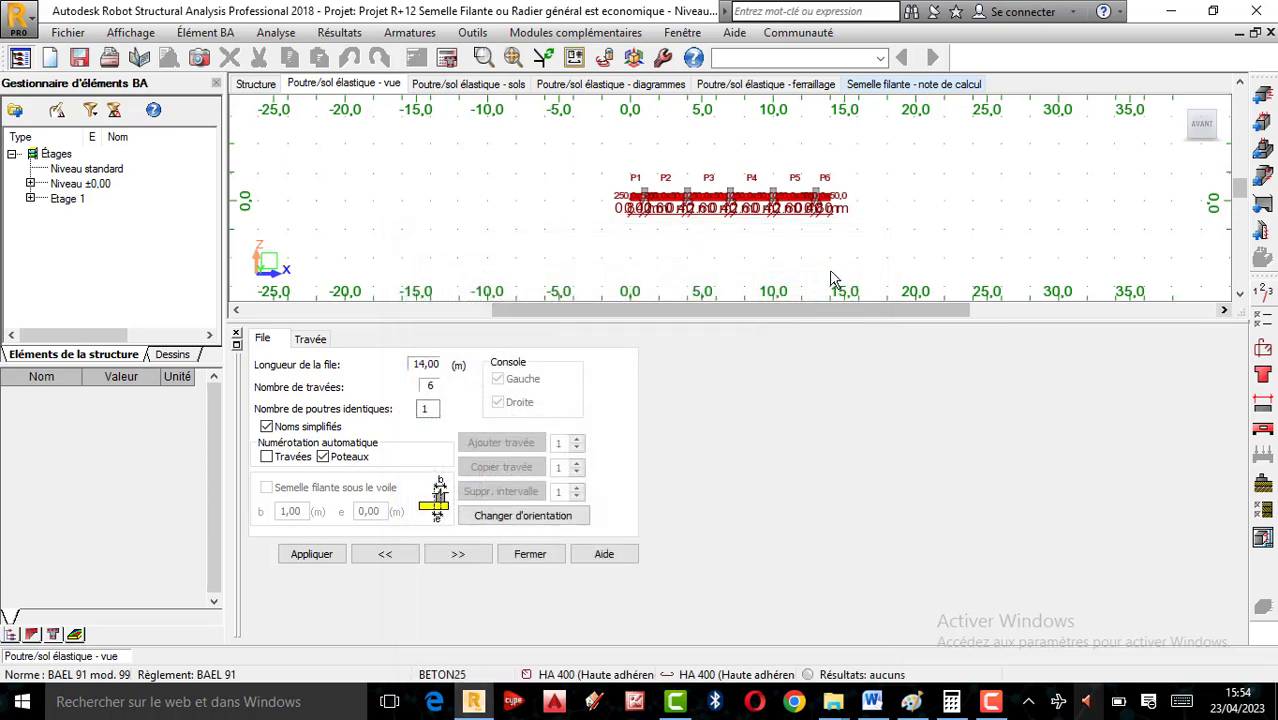
# Step: Review the drawing parameters, including the reinforcement description and reinforcement table settings, and accept them
pyautogui.click(275, 32)
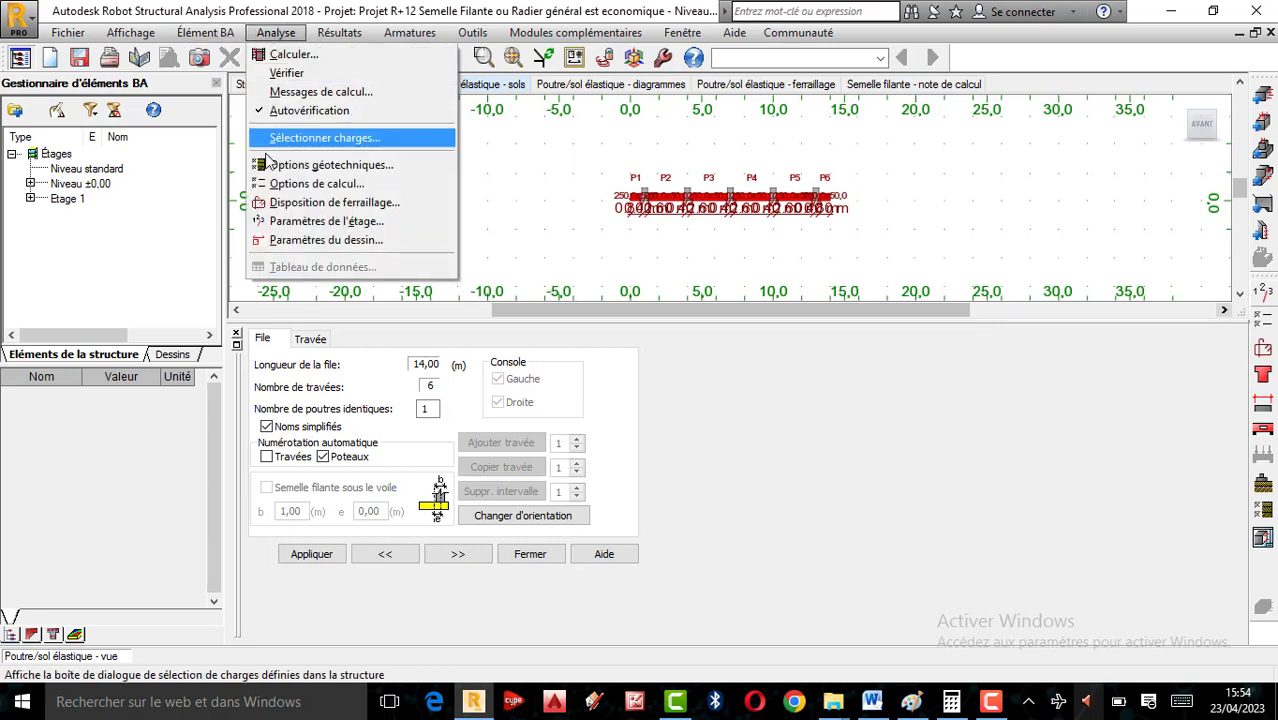
pyautogui.click(325, 240)
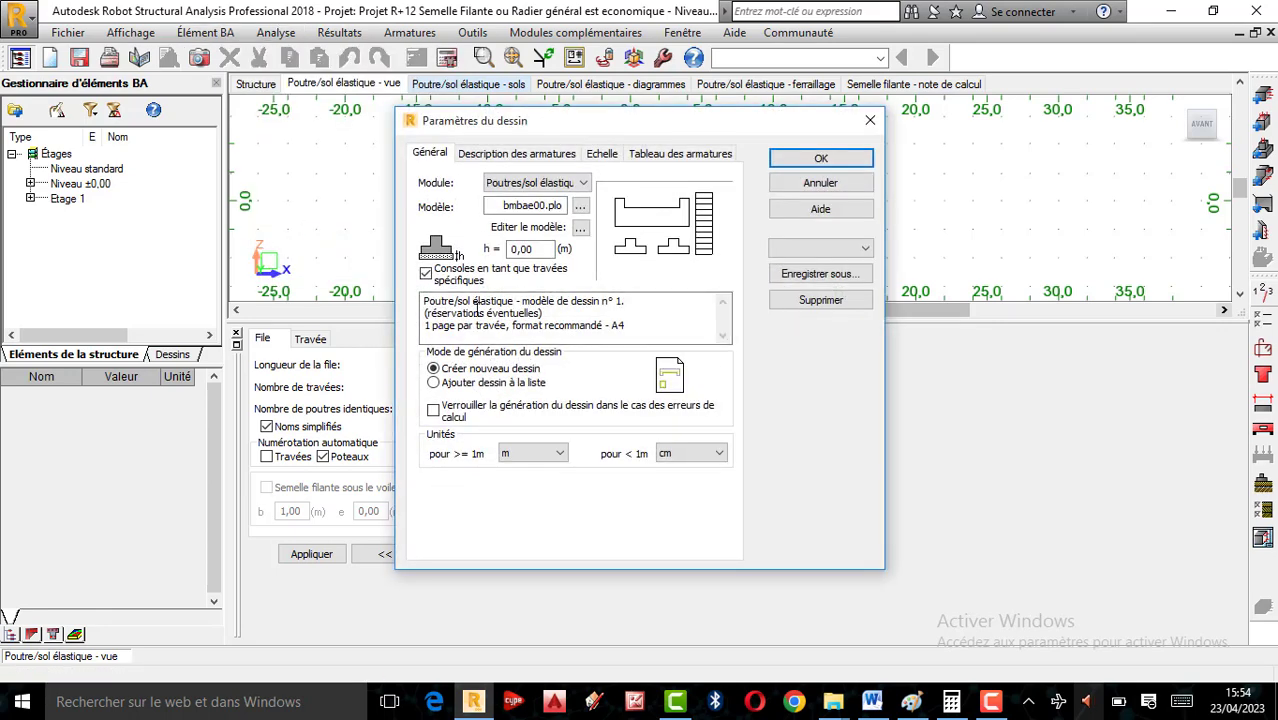
pyautogui.click(510, 155)
pyautogui.click(653, 156)
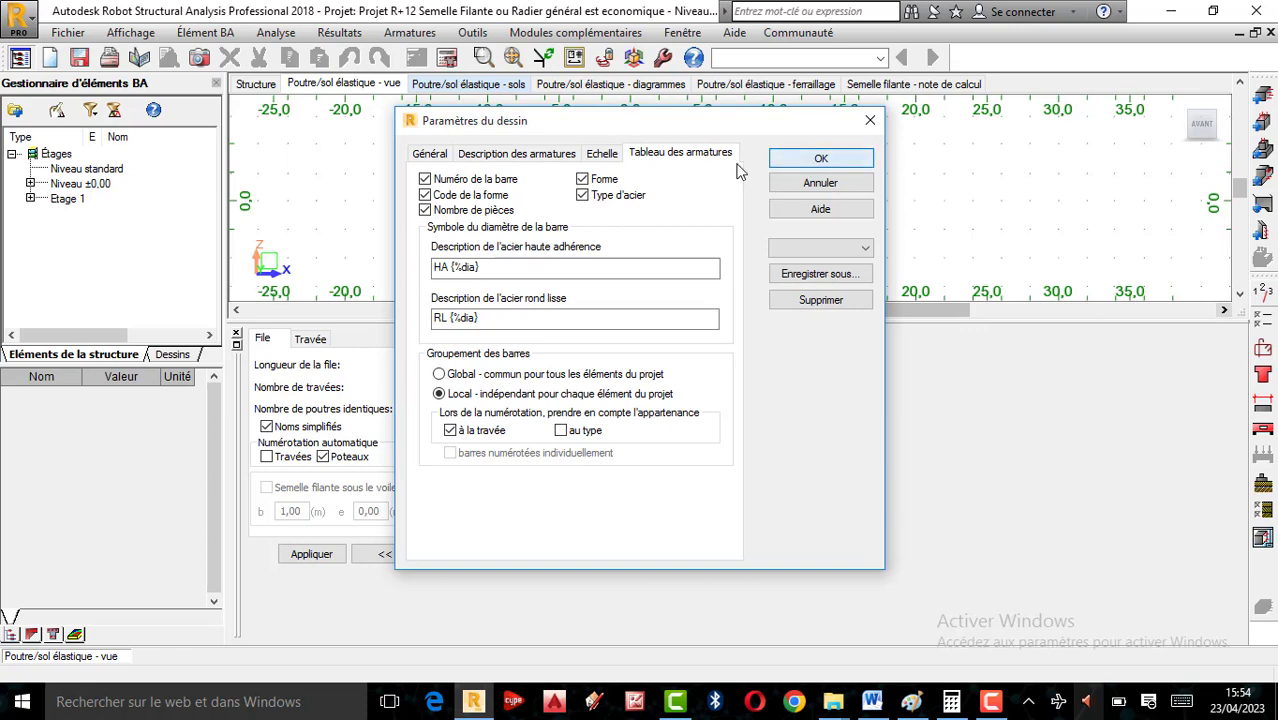
pyautogui.click(810, 160)
# Step: Calculate the beam on elastic soil with drawings generated for the calculated elements, and return to the beam view
pyautogui.click(447, 57)
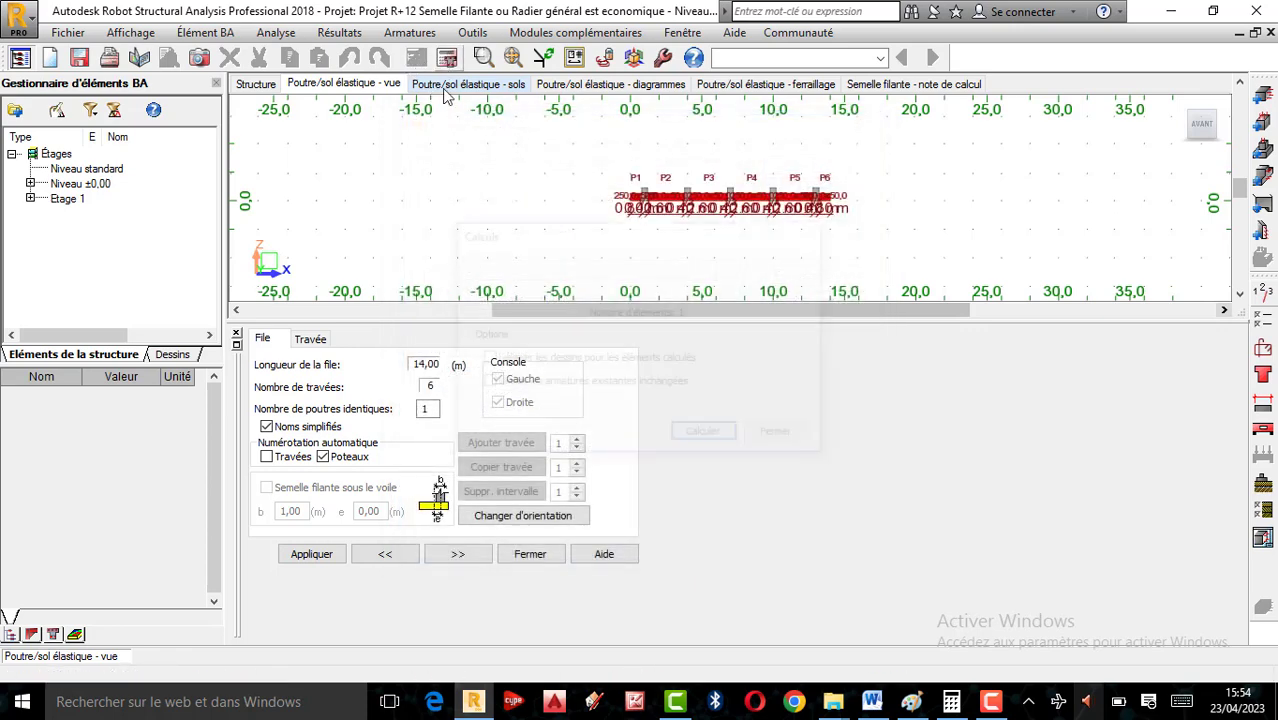
pyautogui.click(487, 360)
pyautogui.click(706, 437)
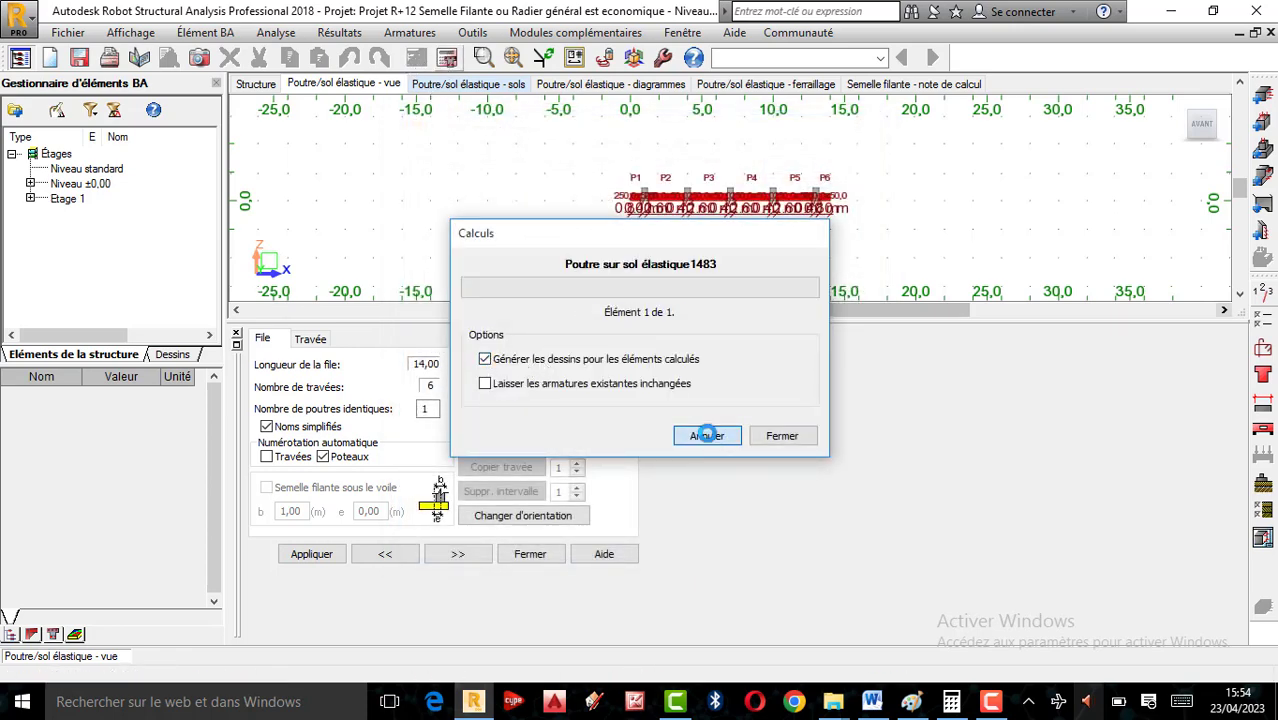
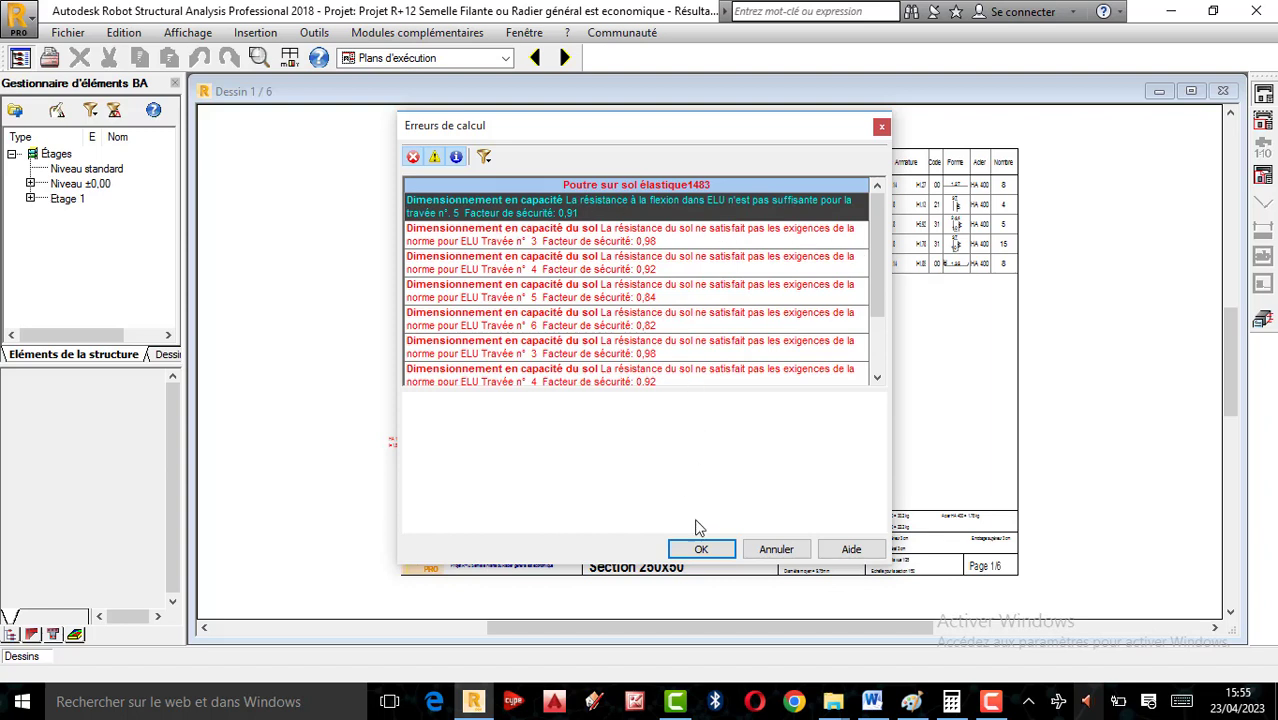
pyautogui.click(700, 549)
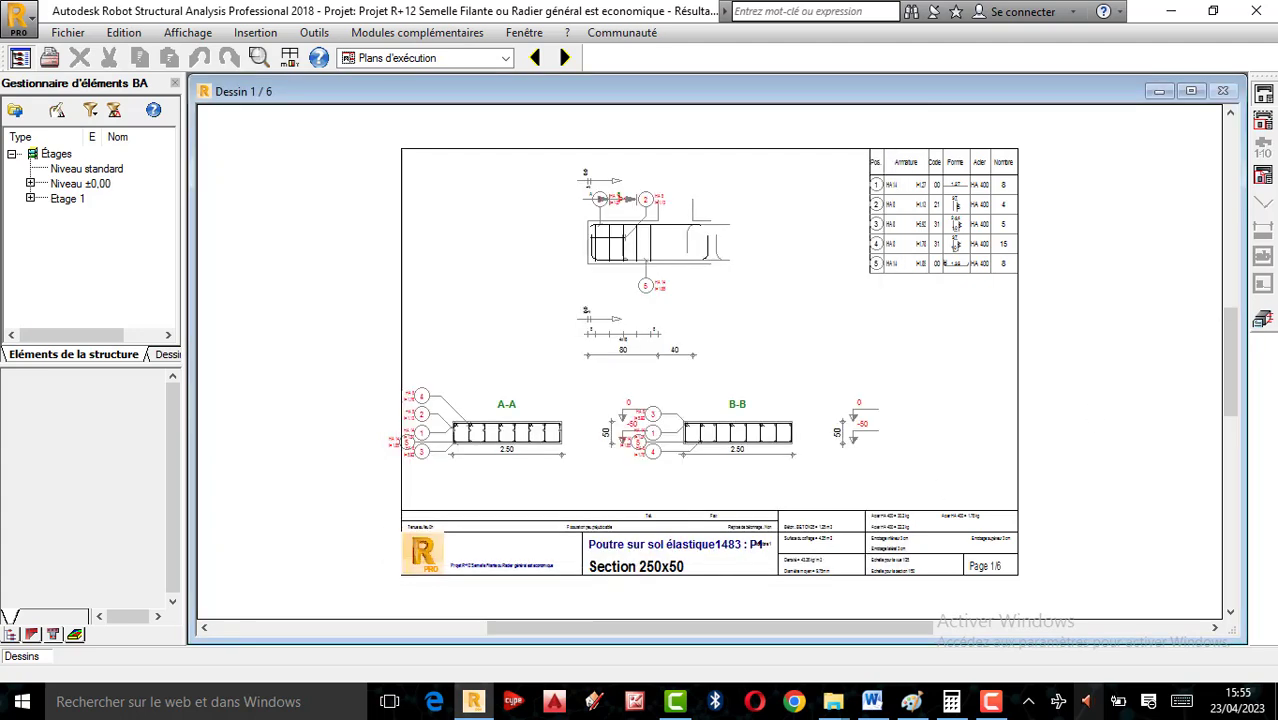
pyautogui.click(1263, 320)
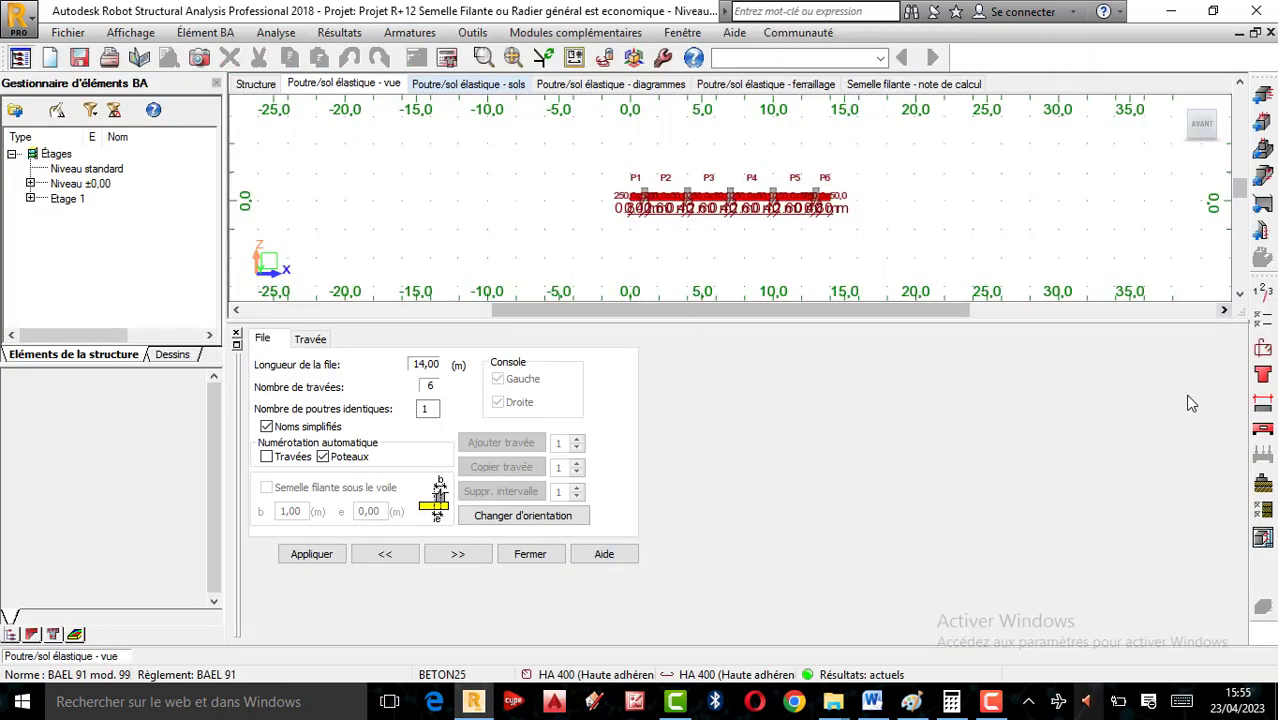
# Step: Switch the geotechnical soil stress calculation method to "Laboratoire" and accept the options
pyautogui.click(1263, 520)
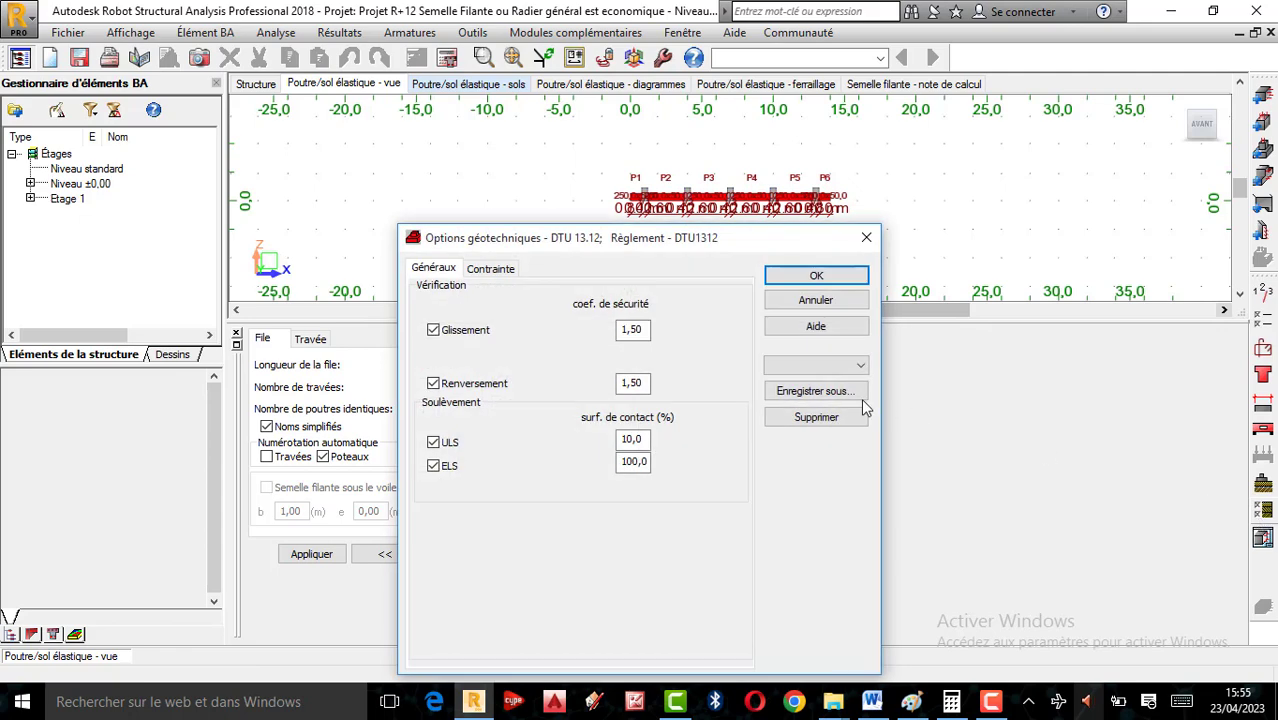
pyautogui.click(507, 275)
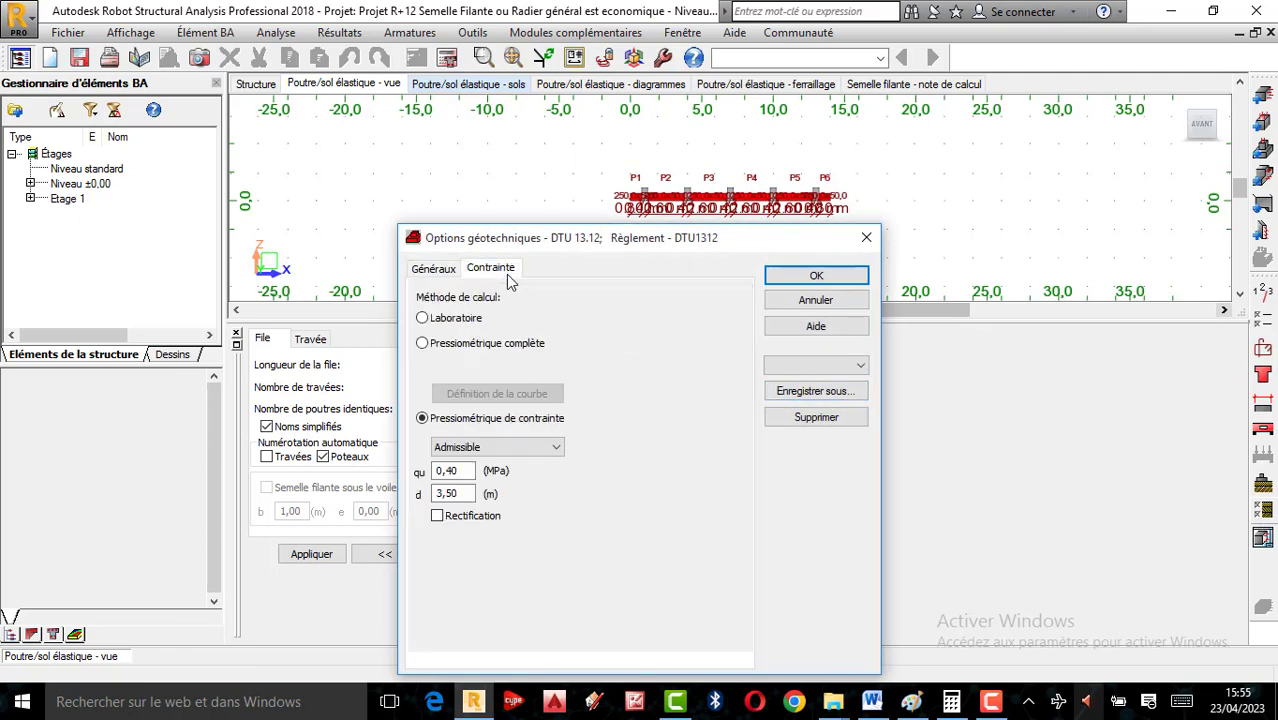
pyautogui.click(444, 322)
pyautogui.click(776, 280)
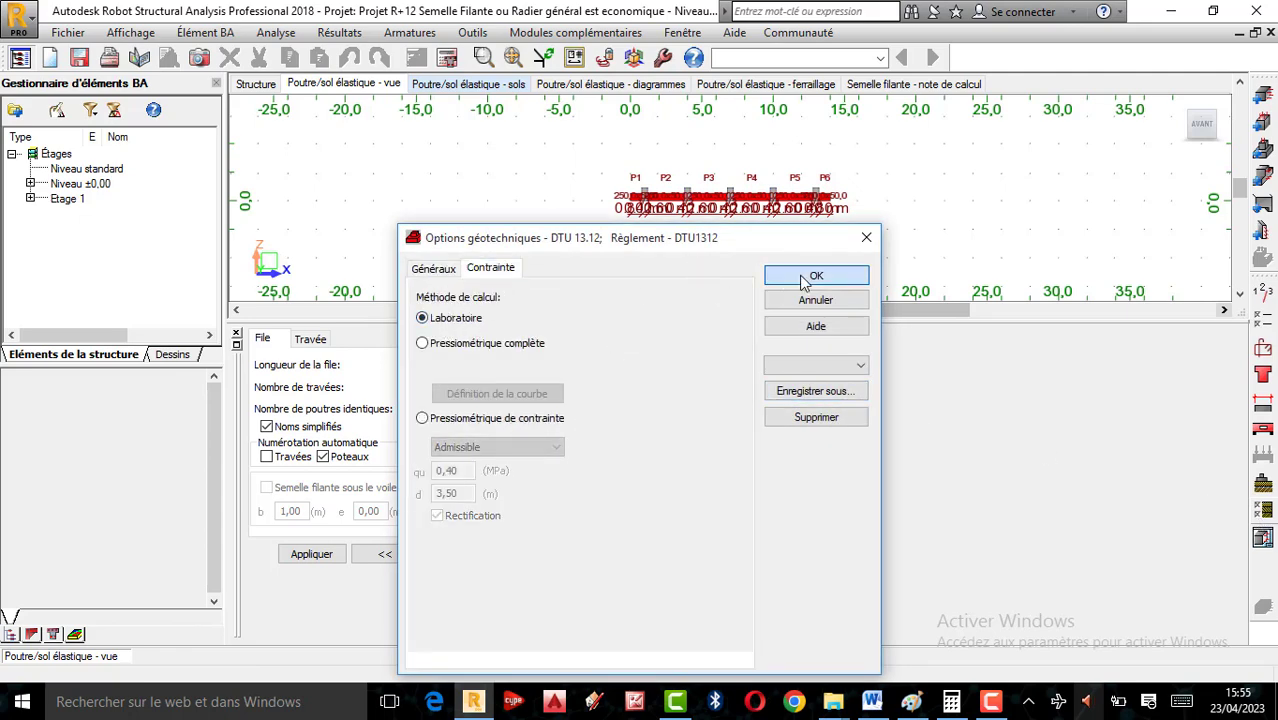
# Step: Recalculate the beam using the laboratory soil method with drawing generation enabled, and return to the beam view
pyautogui.click(447, 58)
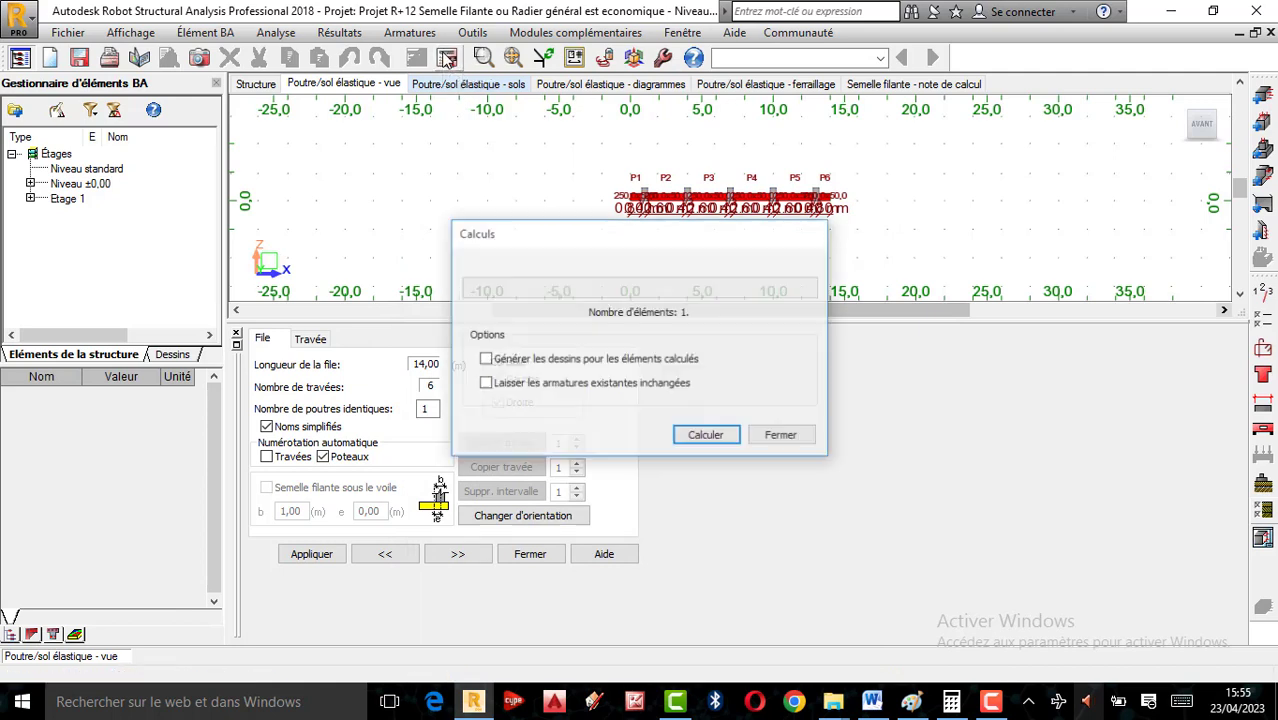
pyautogui.click(522, 360)
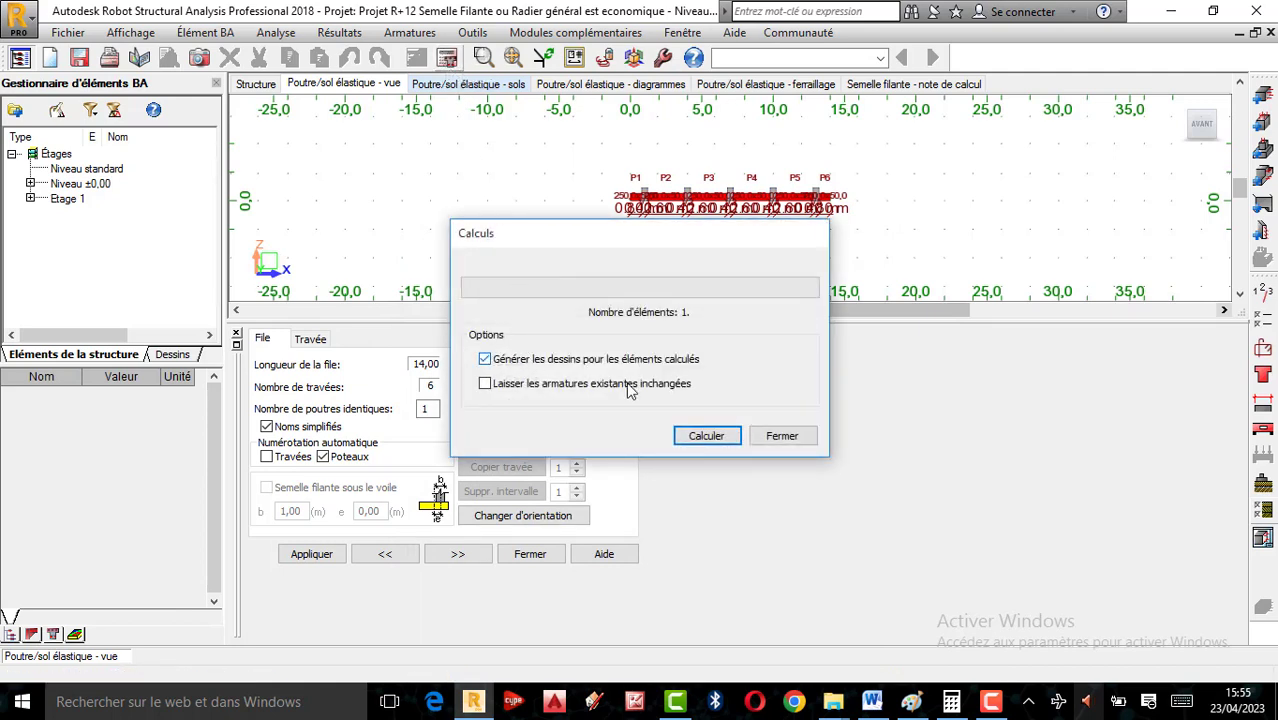
pyautogui.click(710, 437)
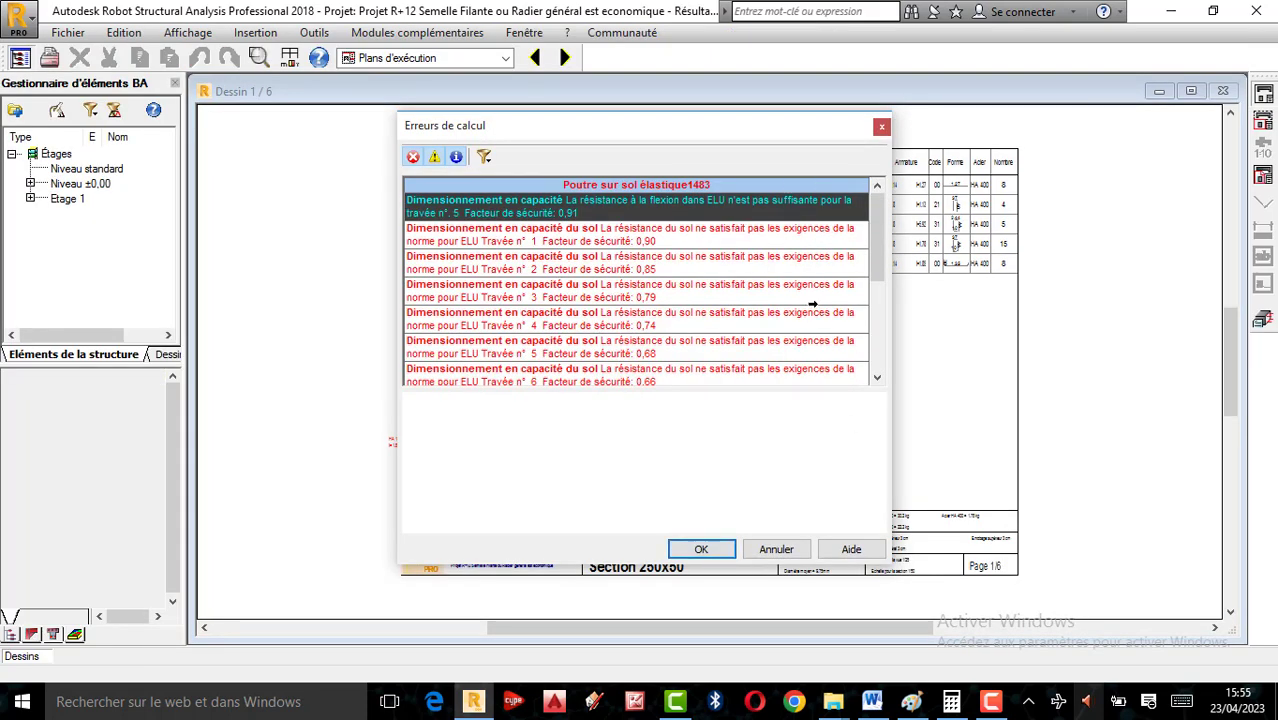
pyautogui.click(758, 555)
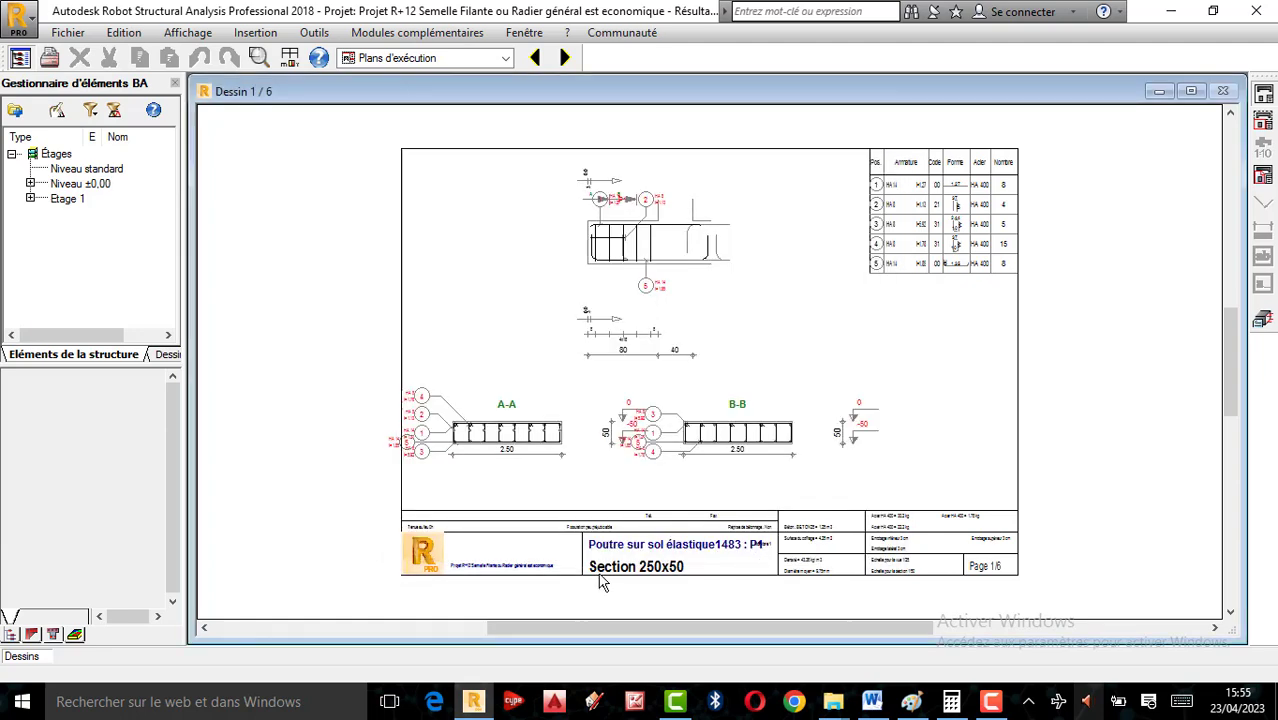
pyautogui.click(1266, 328)
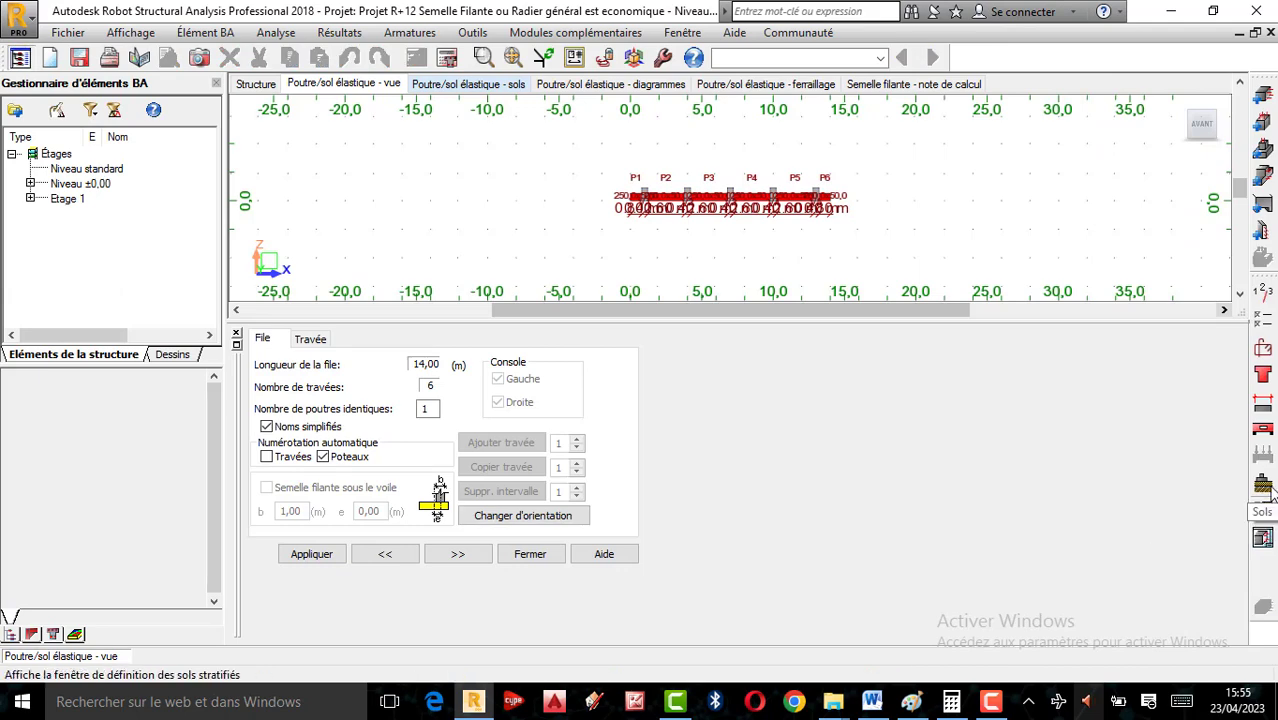
# Step: In the geotechnical options, set the sliding safety coefficient to 1.2 and edit the overturning safety coefficient, accepting the changes
pyautogui.click(1263, 510)
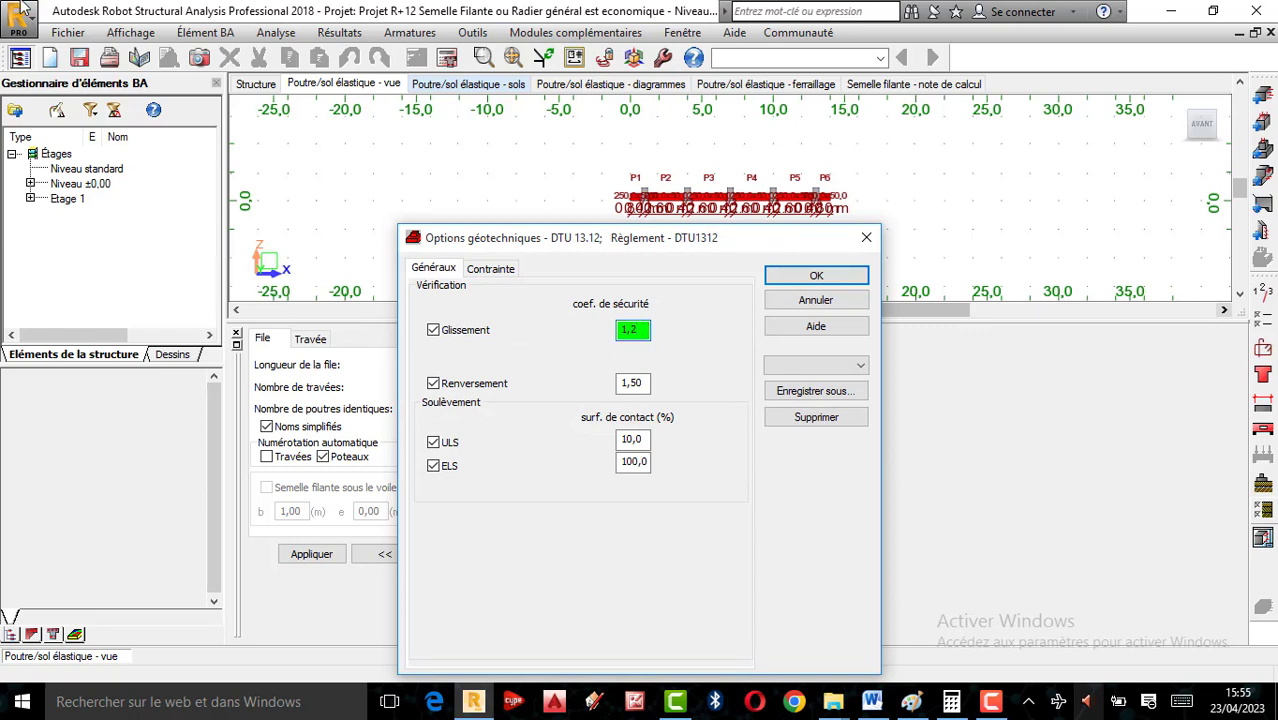
pyautogui.click(645, 383)
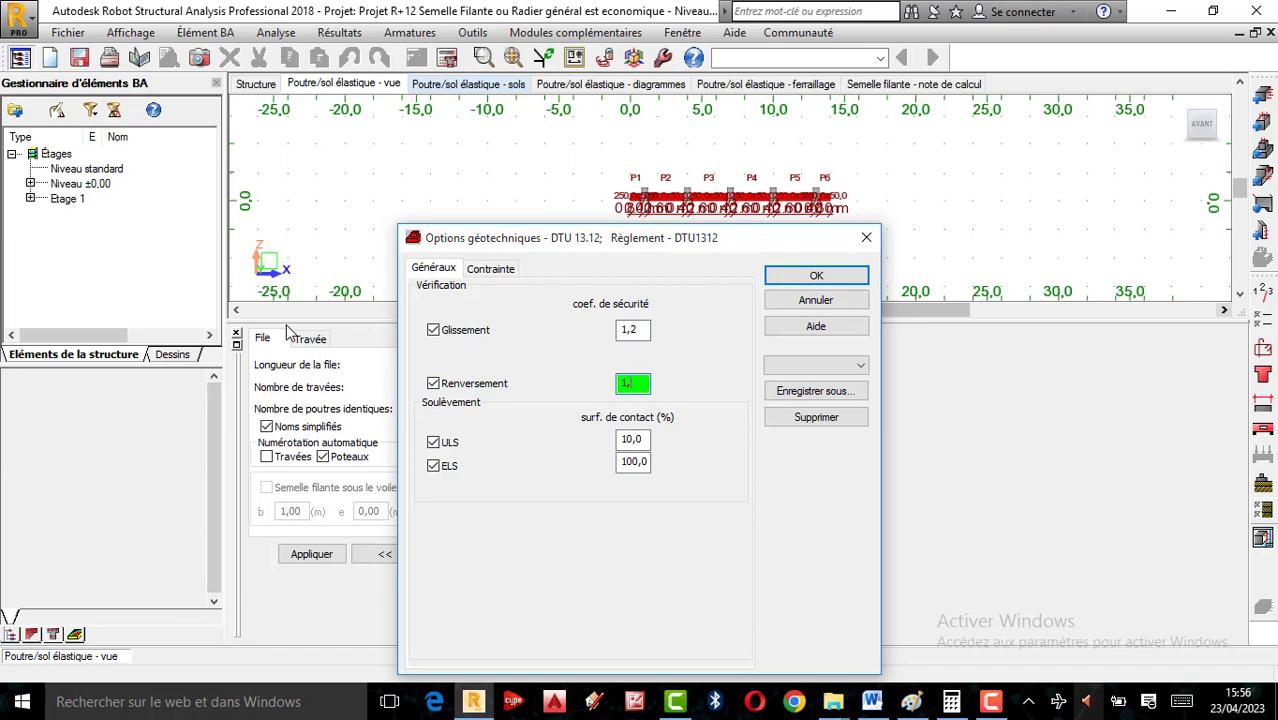
pyautogui.click(855, 282)
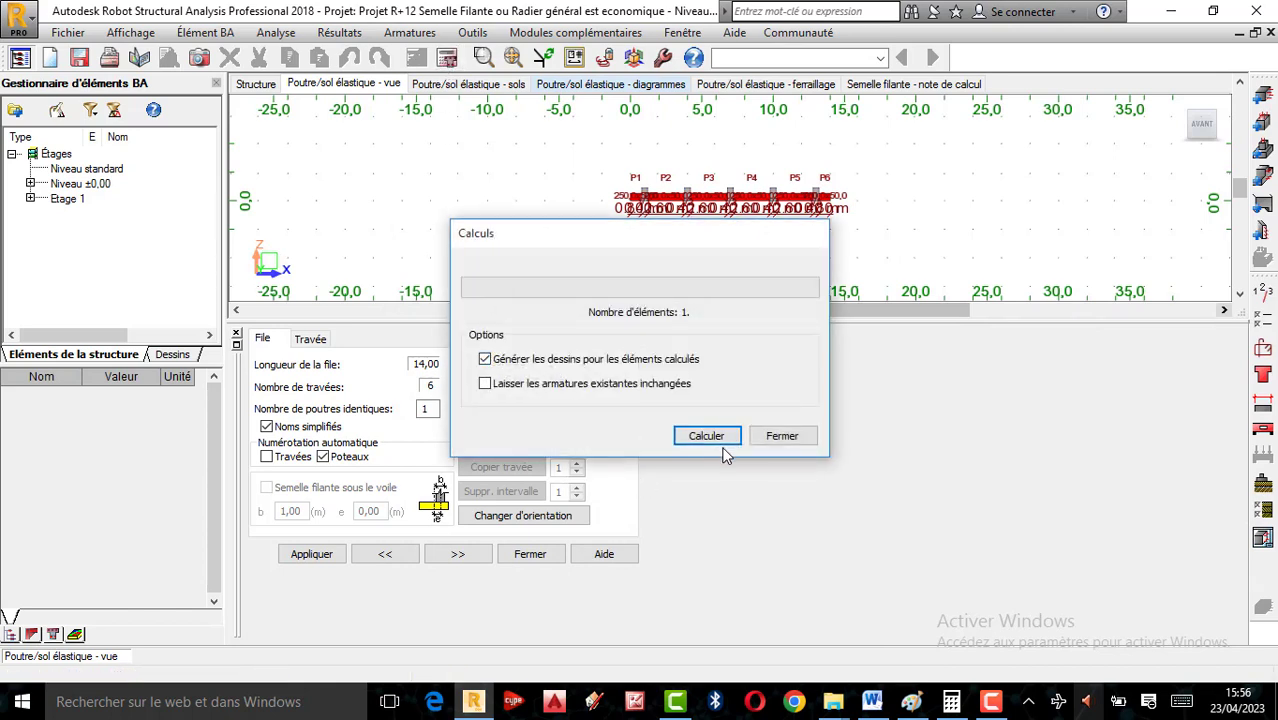
# Step: Rerun the beam calculation with the new safety coefficients and generate its execution drawings
pyautogui.click(722, 442)
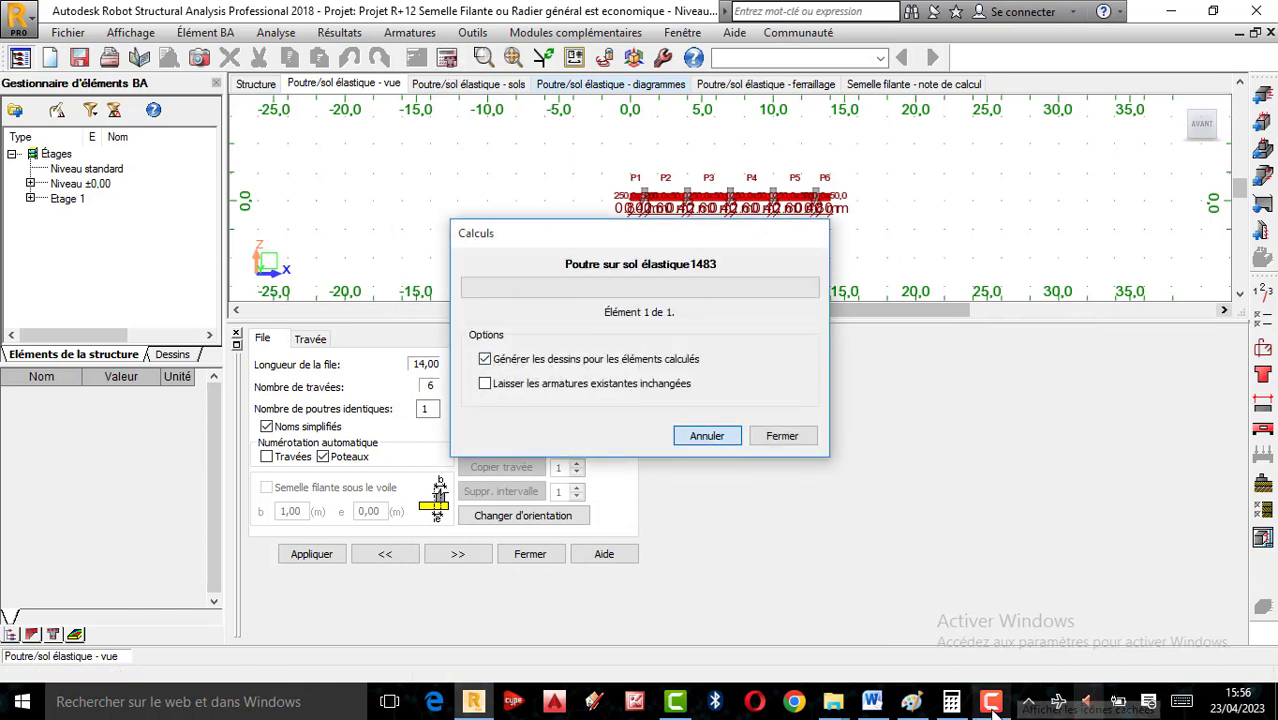
pyautogui.moveTo(1153, 708)
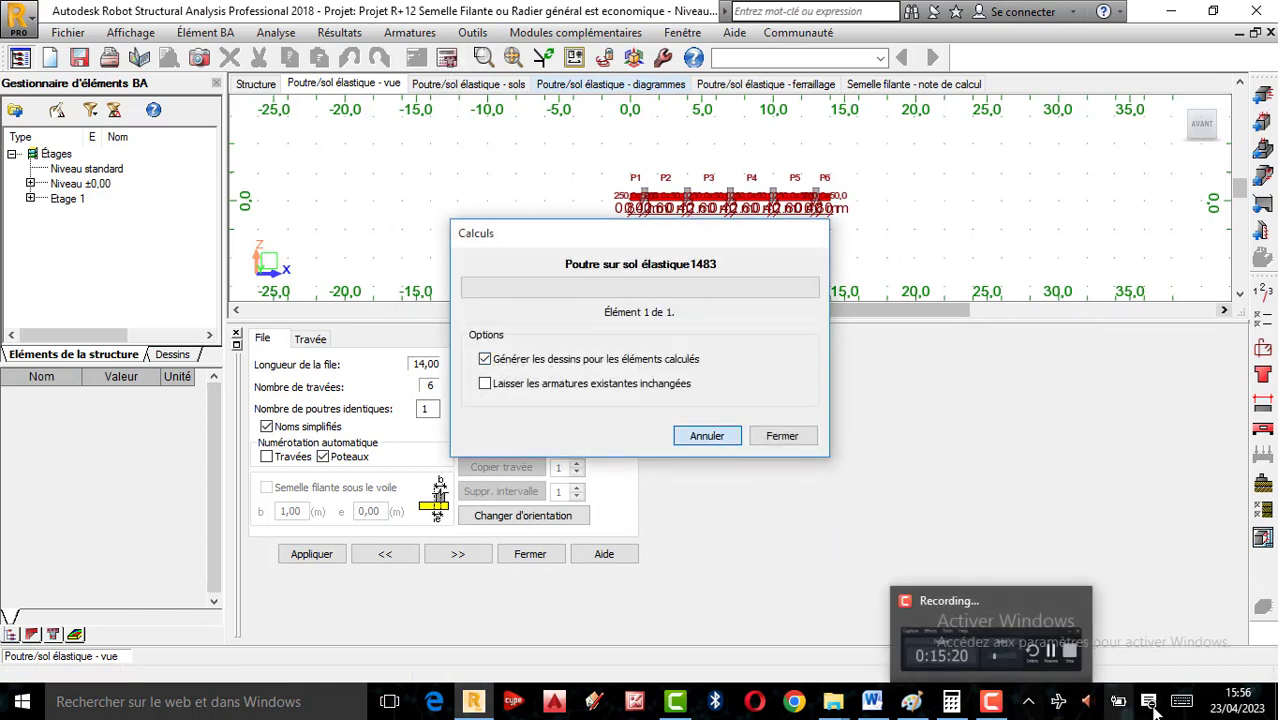
pyautogui.click(991, 702)
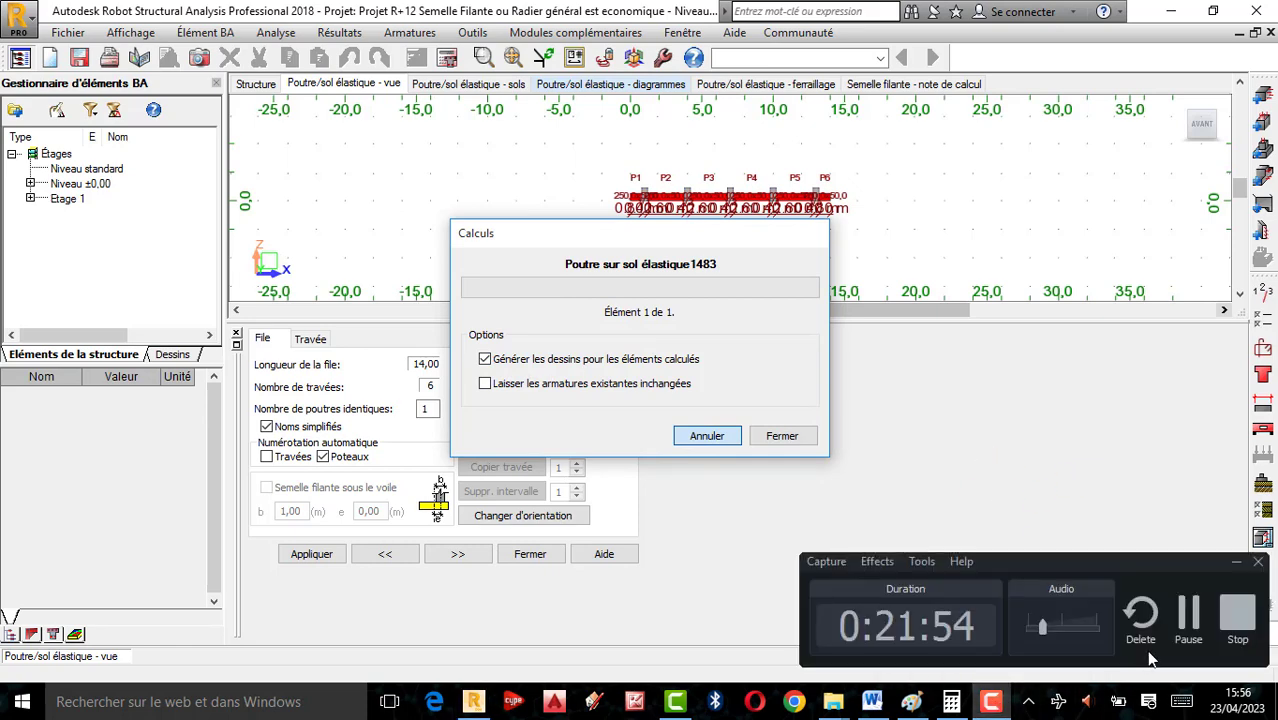
pyautogui.click(1183, 618)
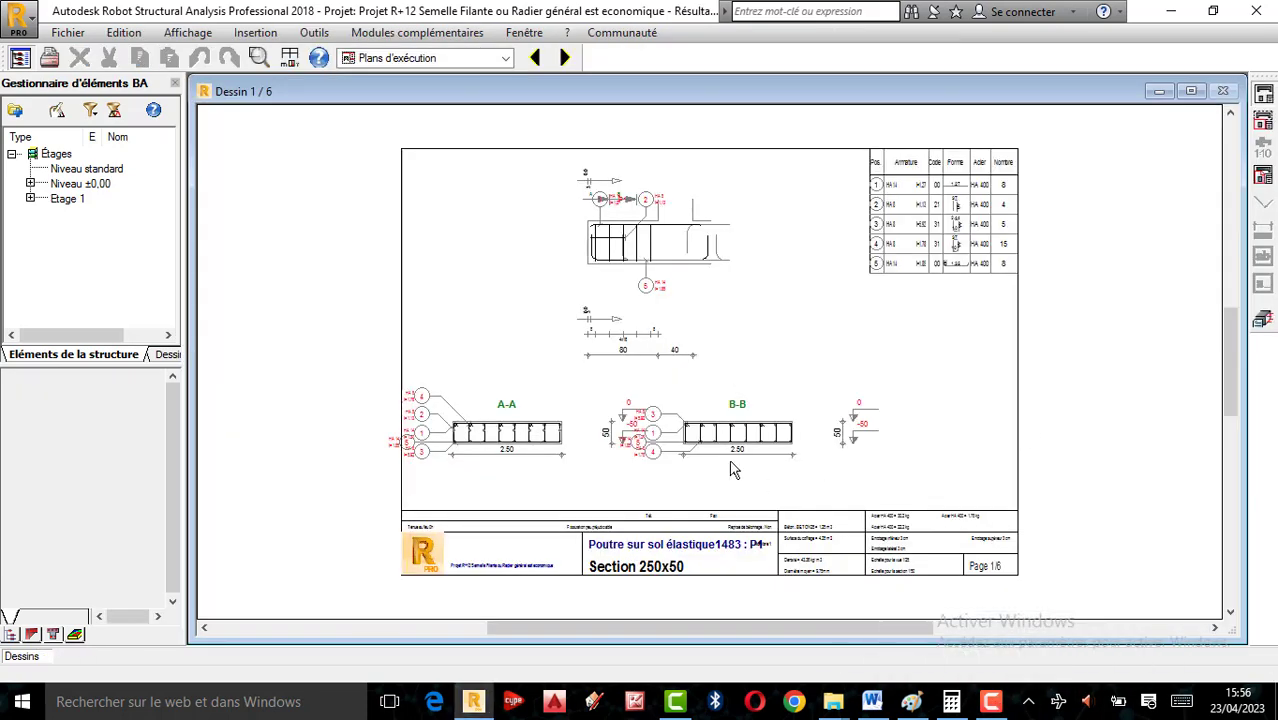
# Step: Examine the reinforcement elevation and sections A-A and B-B of span P1 on drawing 1/6
pyautogui.scroll(3, 735, 470)
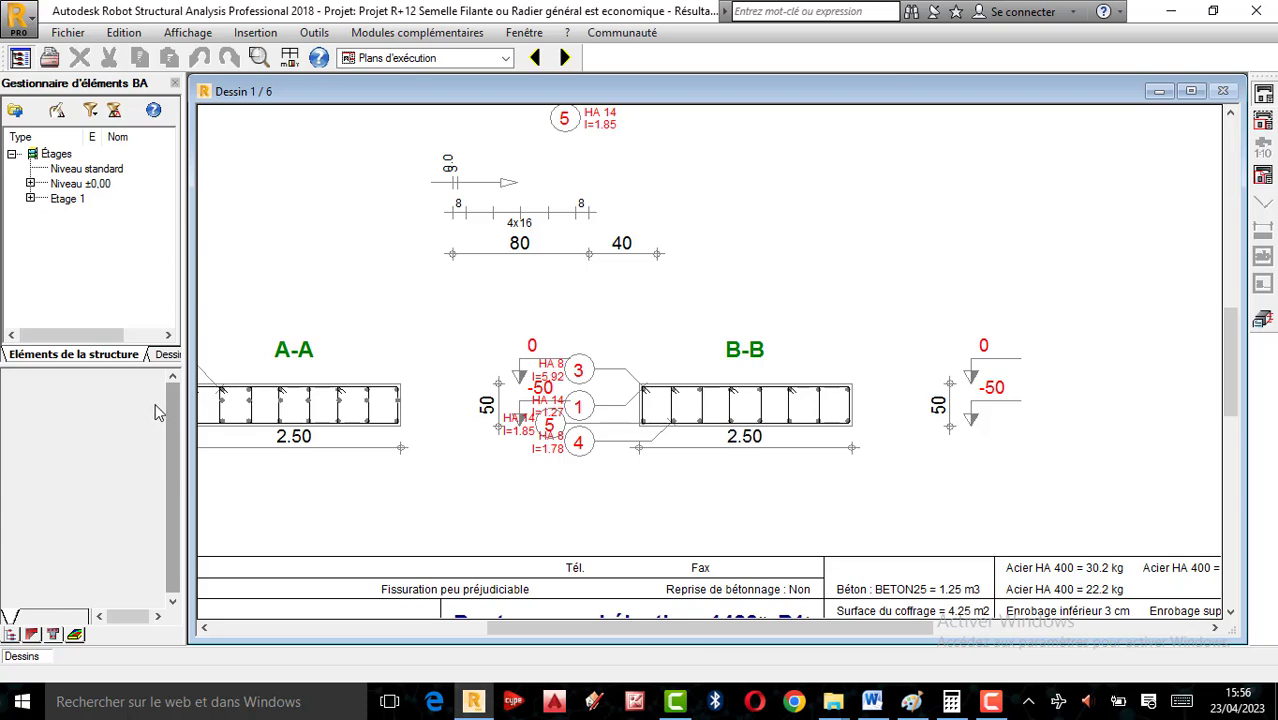
pyautogui.scroll(-3, 453, 392)
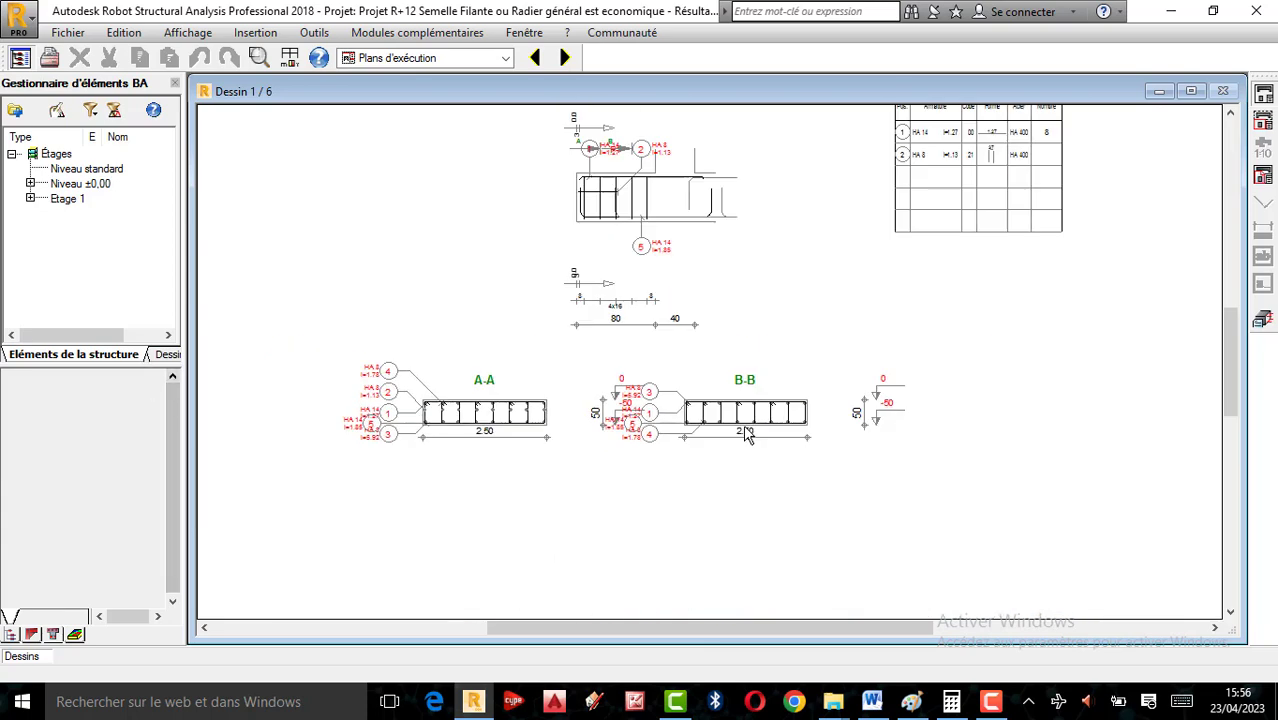
pyautogui.scroll(3, 453, 430)
pyautogui.scroll(-3, 445, 505)
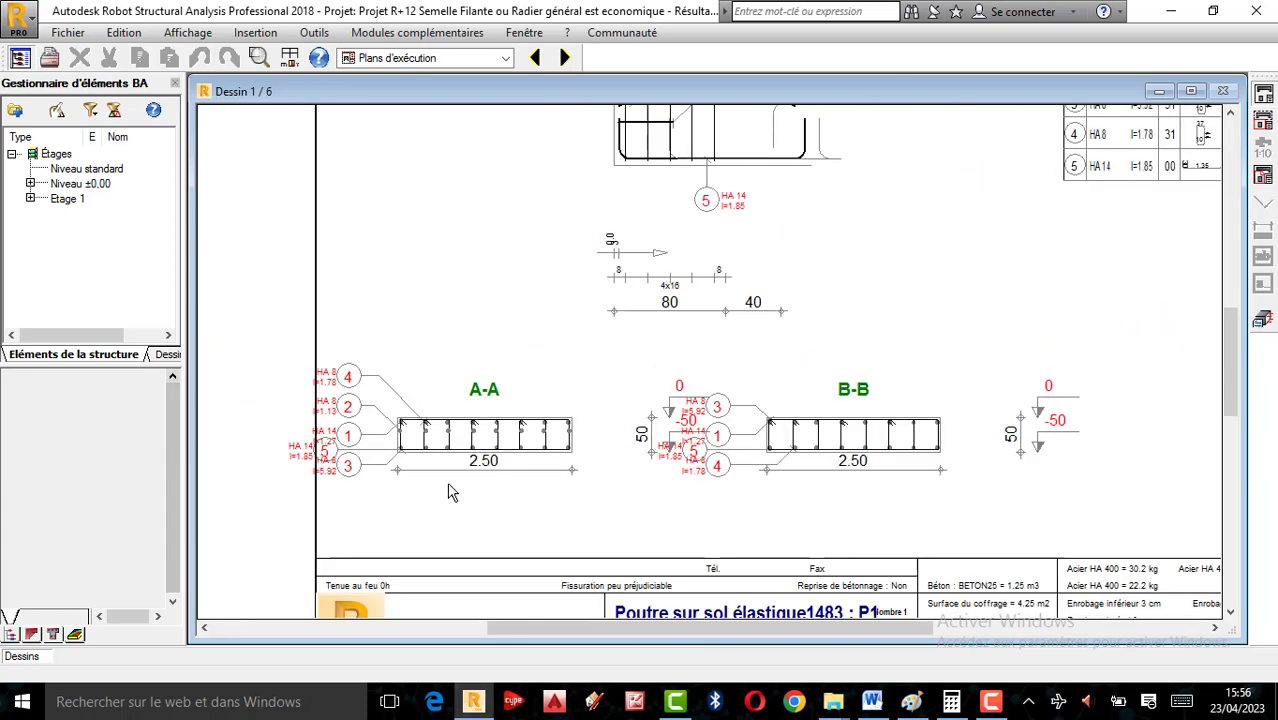
pyautogui.scroll(1, 500, 493)
pyautogui.scroll(-2, 537, 490)
pyautogui.scroll(3, 545, 310)
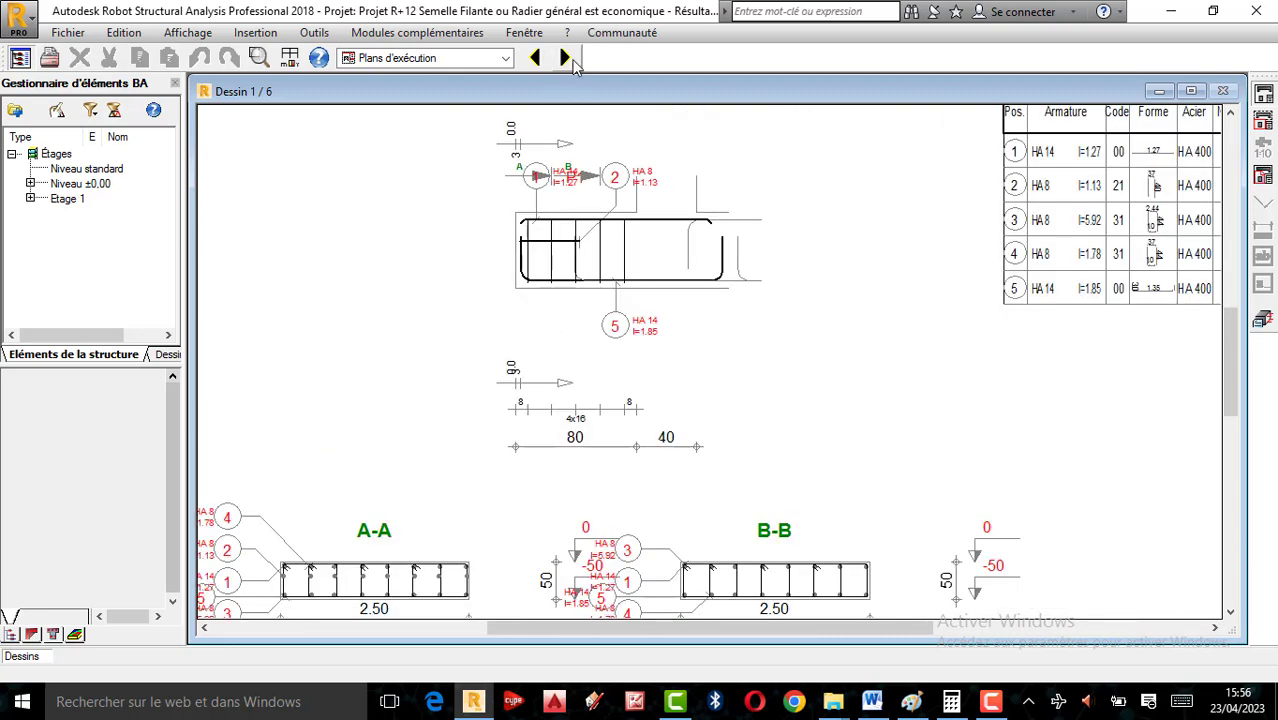
# Step: Browse the execution drawings up to 4/6, examining the longitudinal reinforcement of span P3 up close
pyautogui.click(567, 59)
pyautogui.click(567, 59)
pyautogui.click(567, 59)
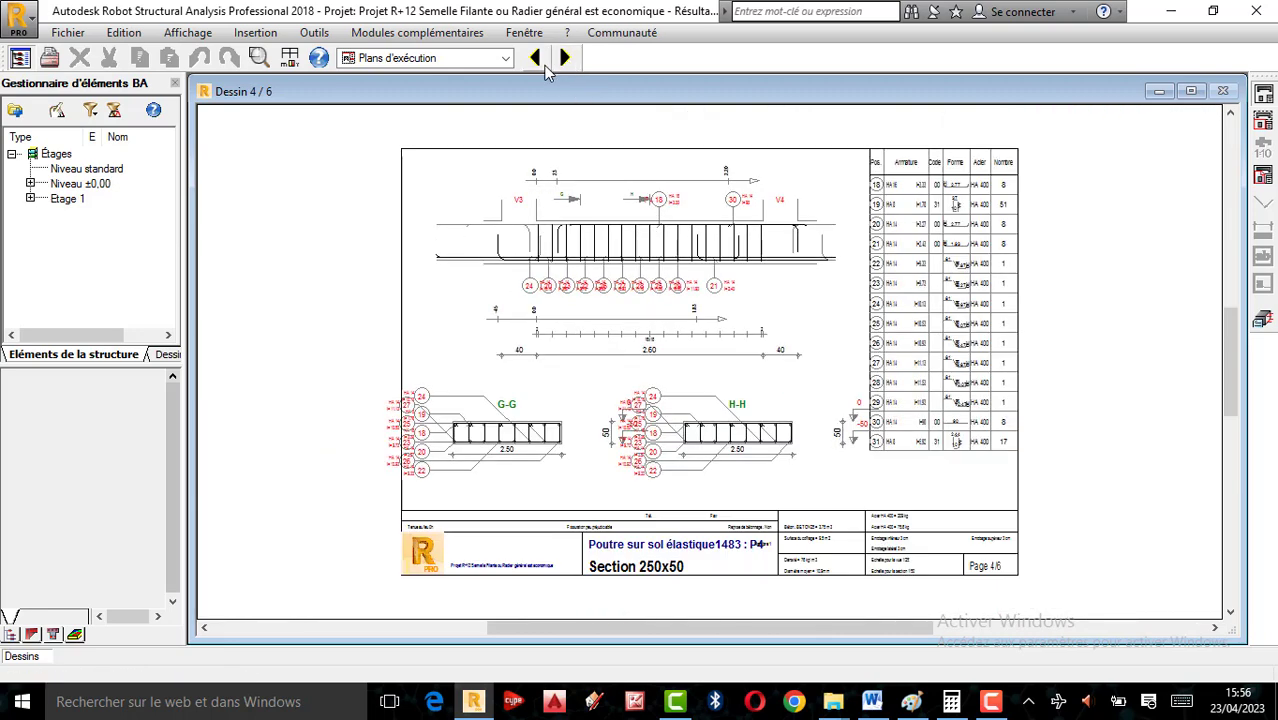
pyautogui.click(535, 58)
pyautogui.scroll(4, 600, 178)
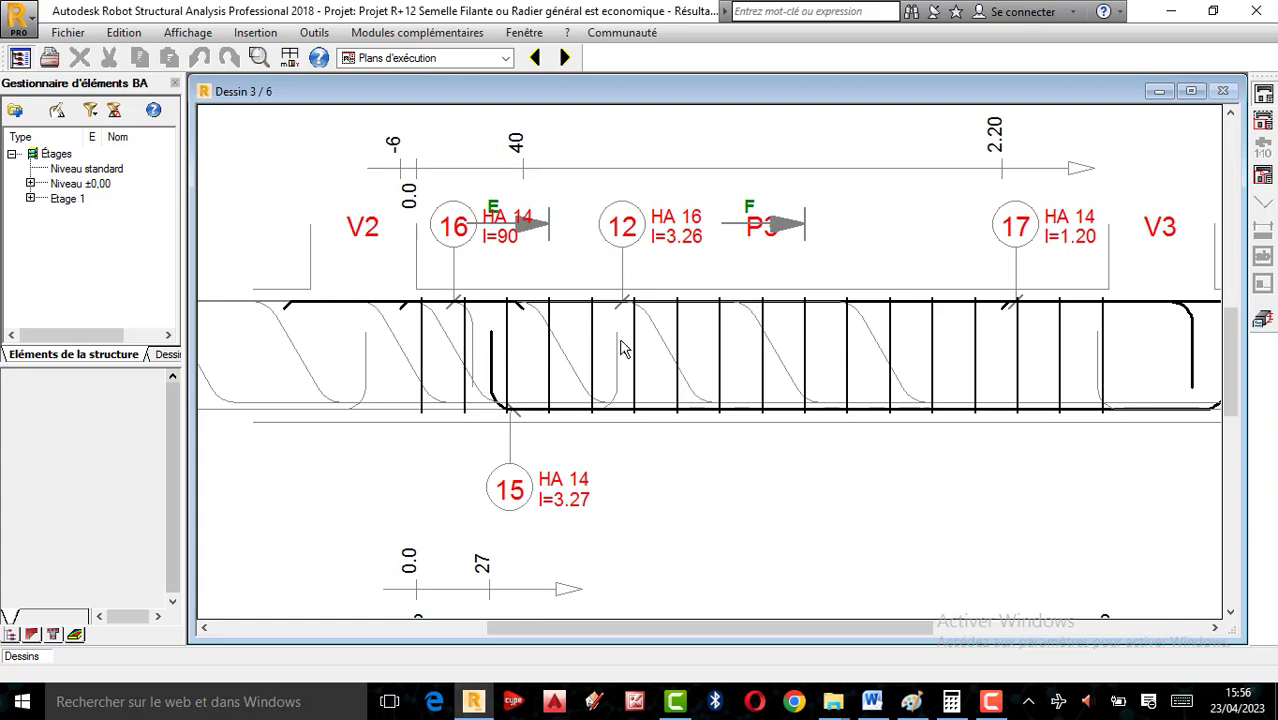
pyautogui.scroll(-1, 788, 380)
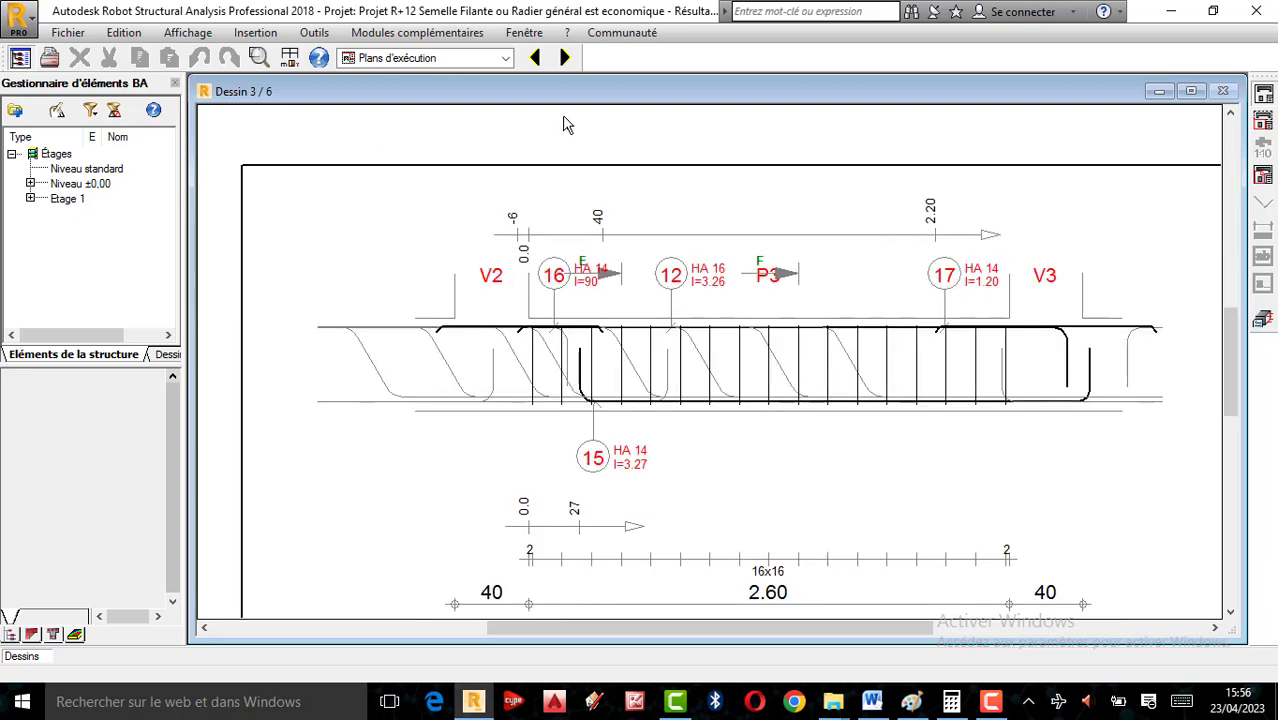
pyautogui.click(566, 32)
pyautogui.click(566, 59)
pyautogui.click(567, 59)
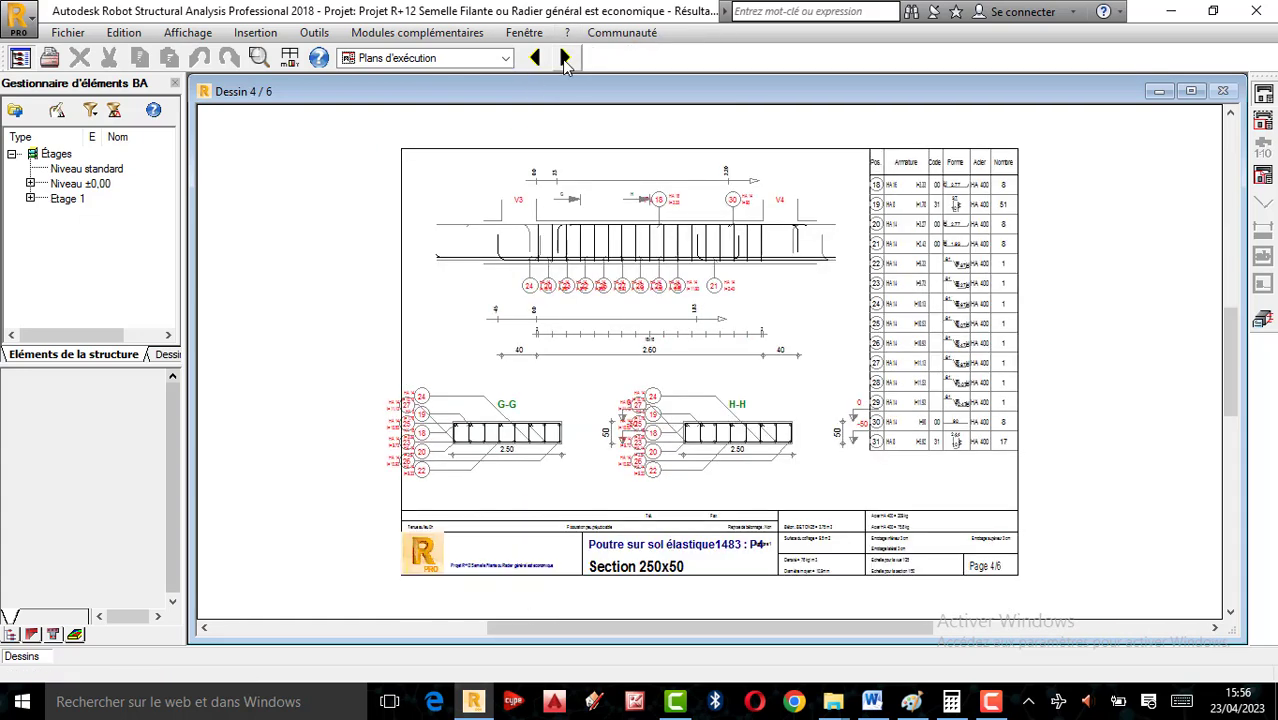
# Step: Examine the bar layout of section J-J for span P5 on drawing 5/6, and return to the beam view
pyautogui.click(565, 59)
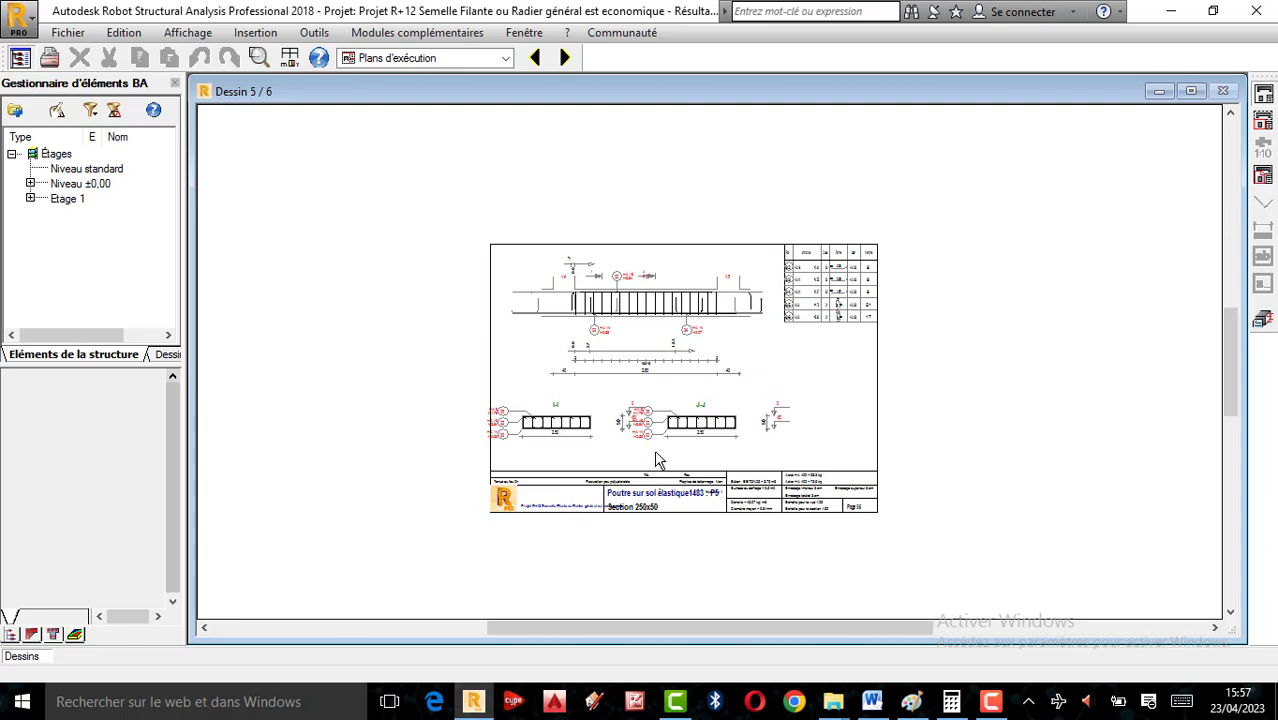
pyautogui.scroll(2, 662, 420)
pyautogui.scroll(2, 675, 435)
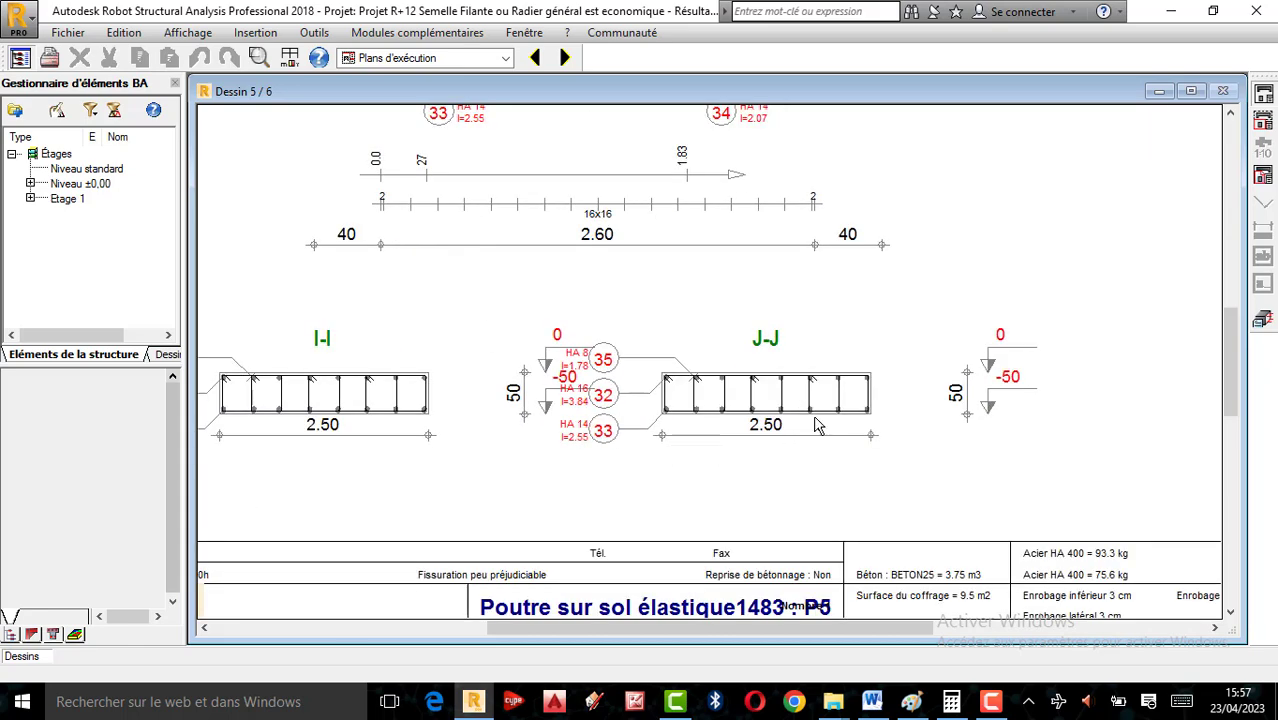
pyautogui.scroll(1, 812, 428)
pyautogui.scroll(2, 878, 388)
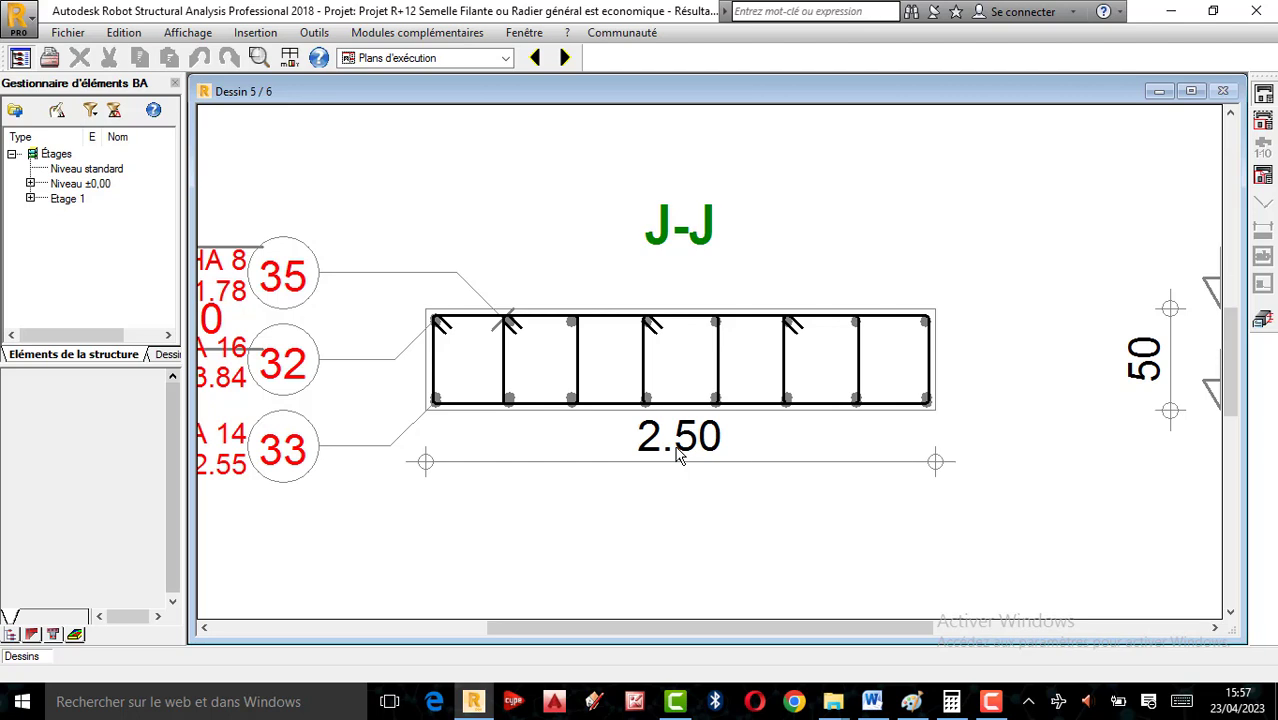
pyautogui.scroll(-2, 670, 450)
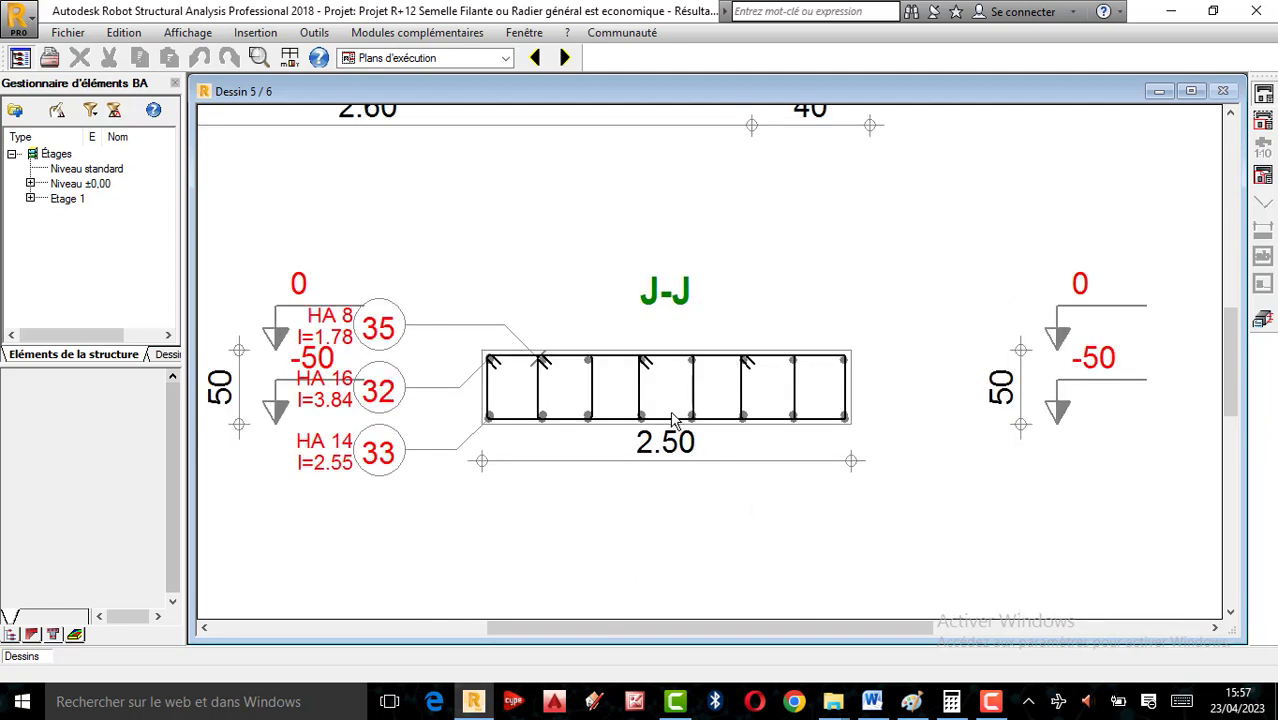
pyautogui.scroll(4, 690, 470)
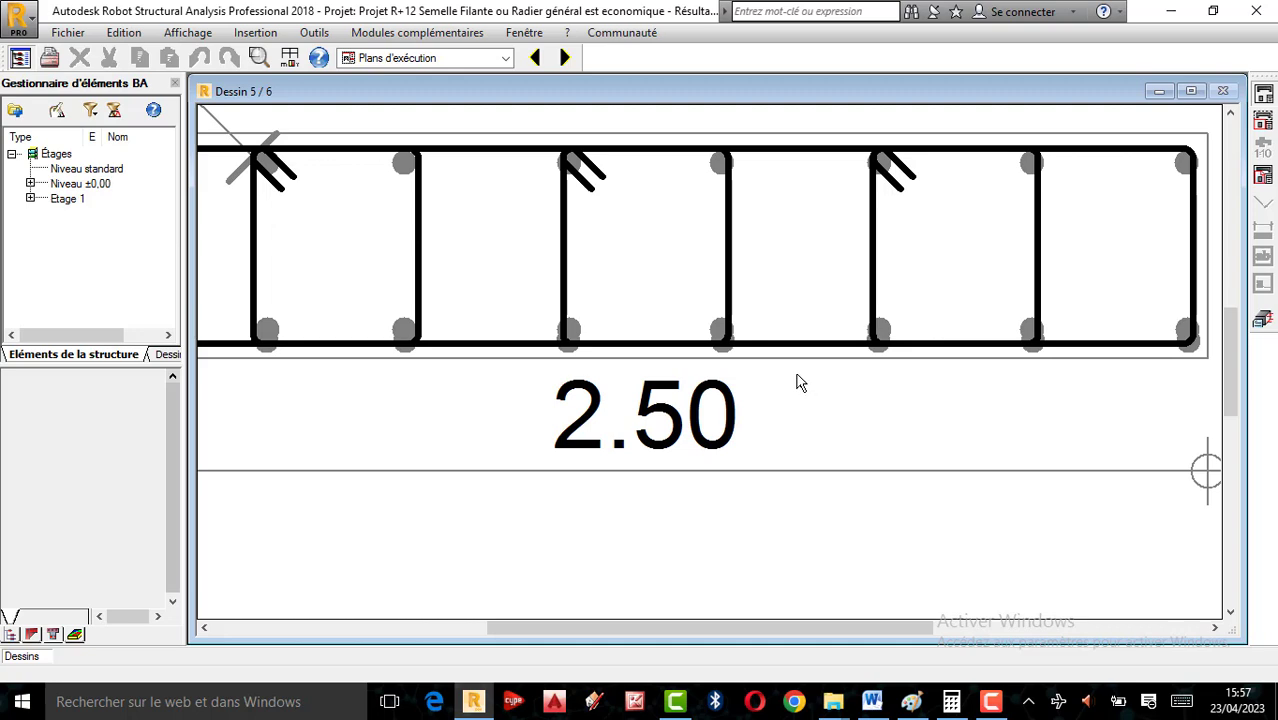
pyautogui.scroll(-5, 777, 418)
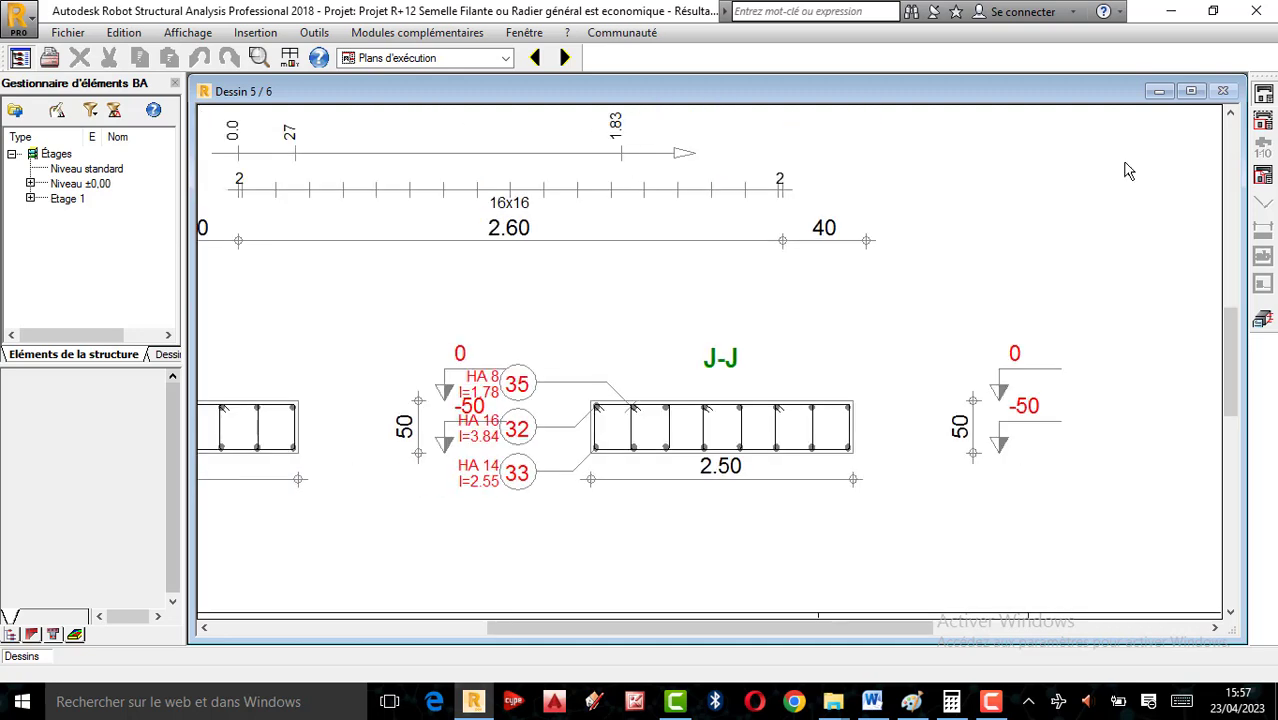
pyautogui.click(1260, 318)
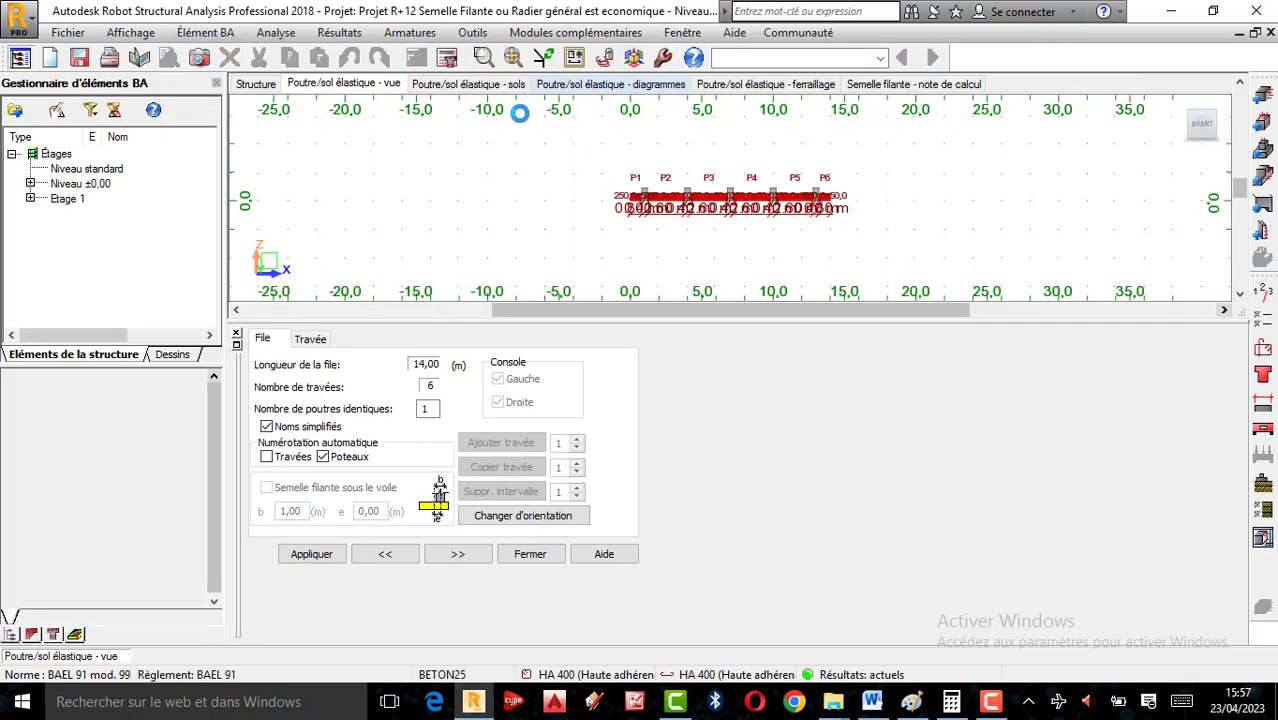
# Step: Return to the structure model and view the whole building in plan from above
pyautogui.click(255, 84)
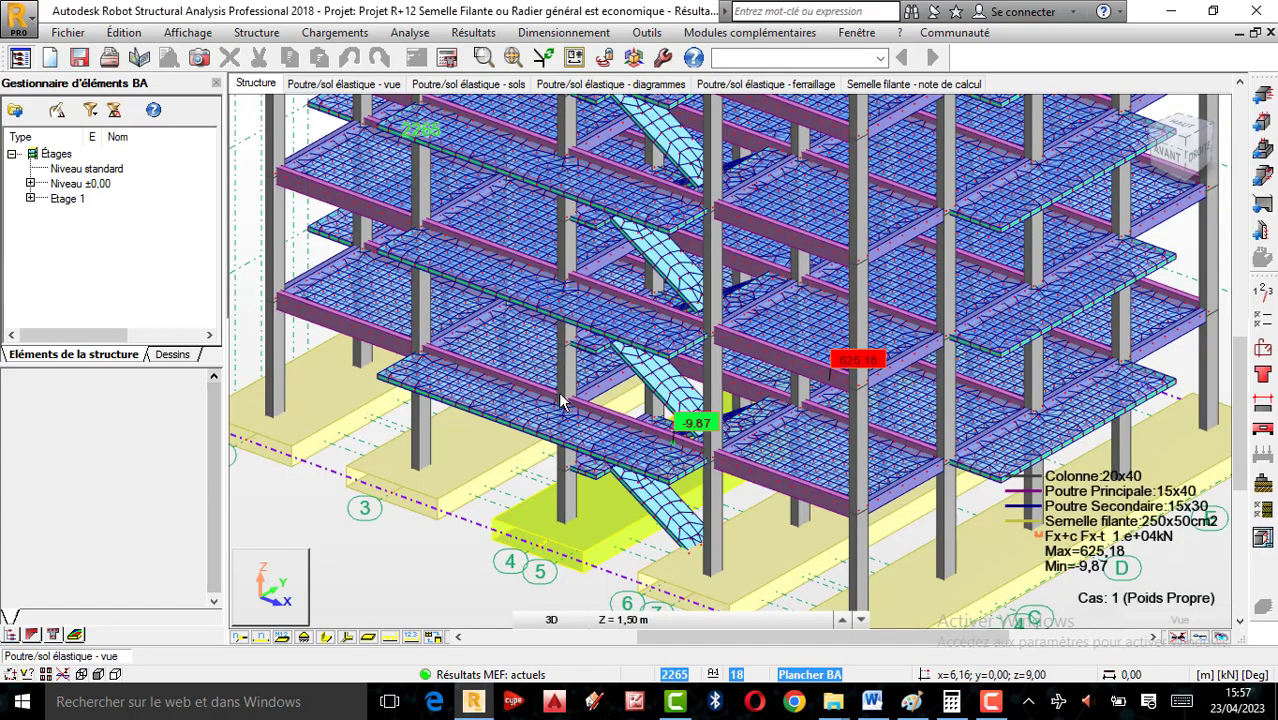
pyautogui.scroll(-2, 560, 398)
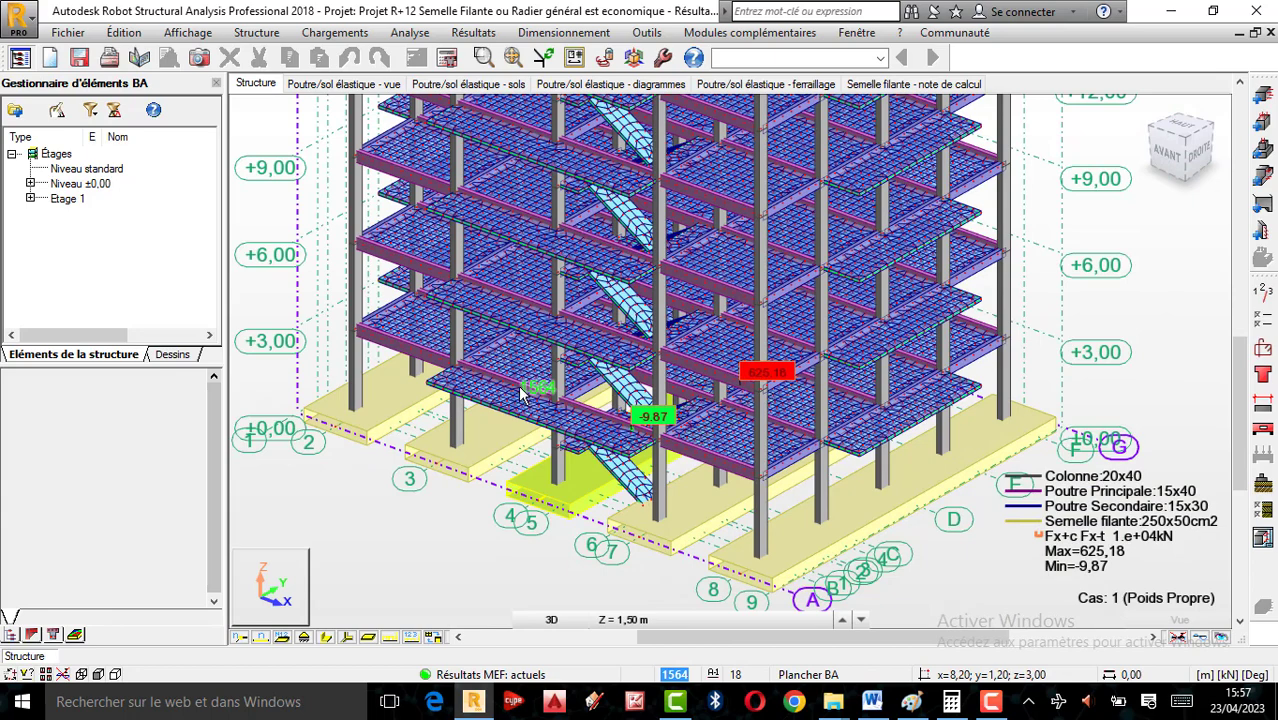
pyautogui.scroll(-1, 520, 395)
pyautogui.scroll(-1, 755, 465)
pyautogui.scroll(1, 810, 510)
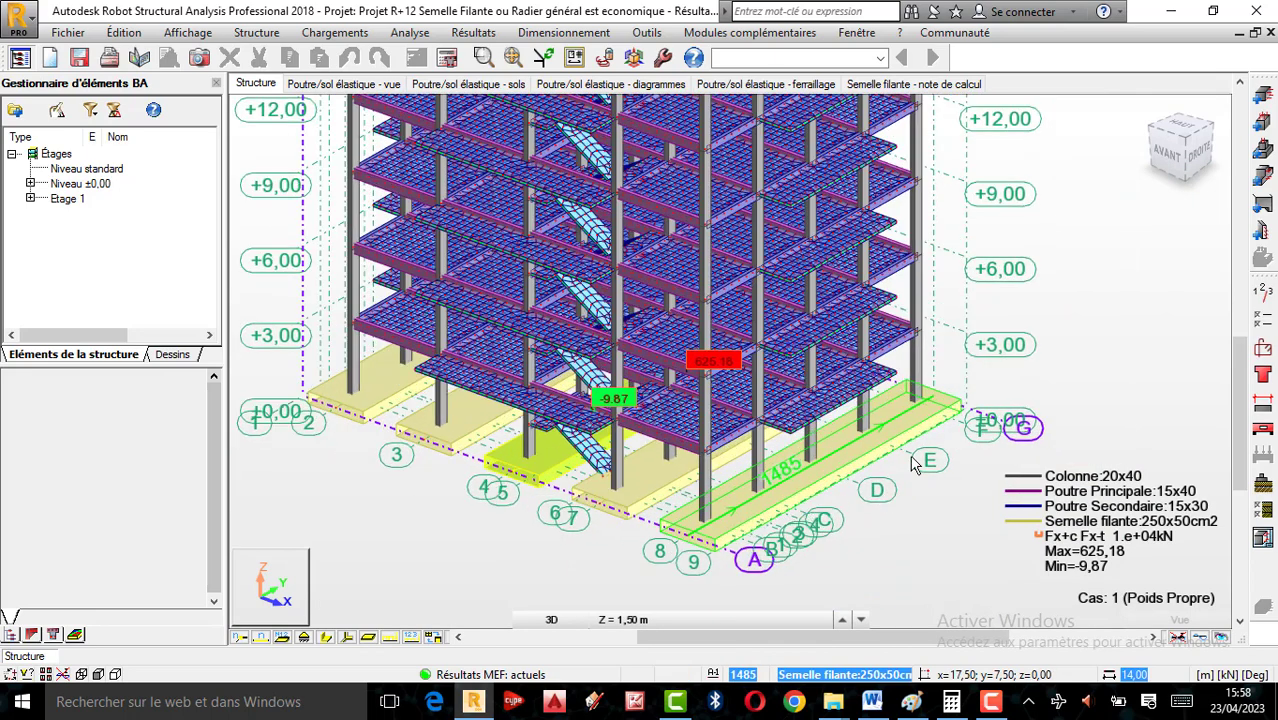
pyautogui.click(1183, 129)
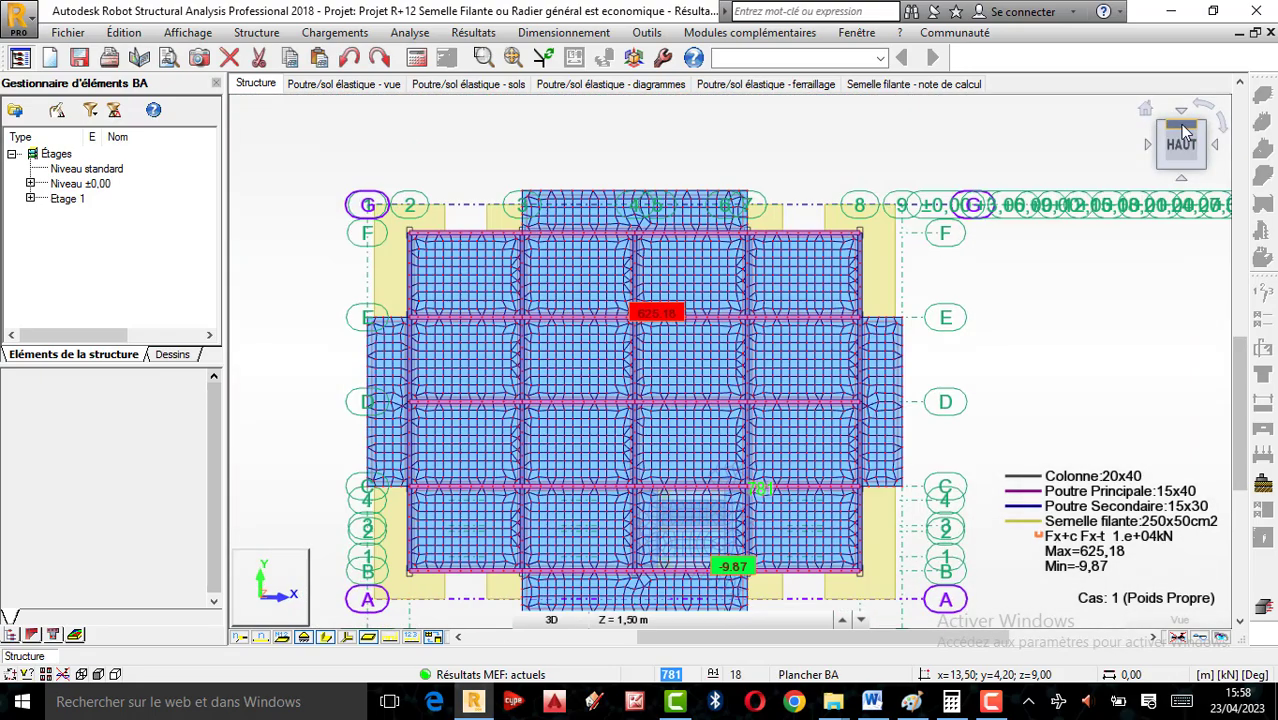
pyautogui.scroll(-1, 545, 287)
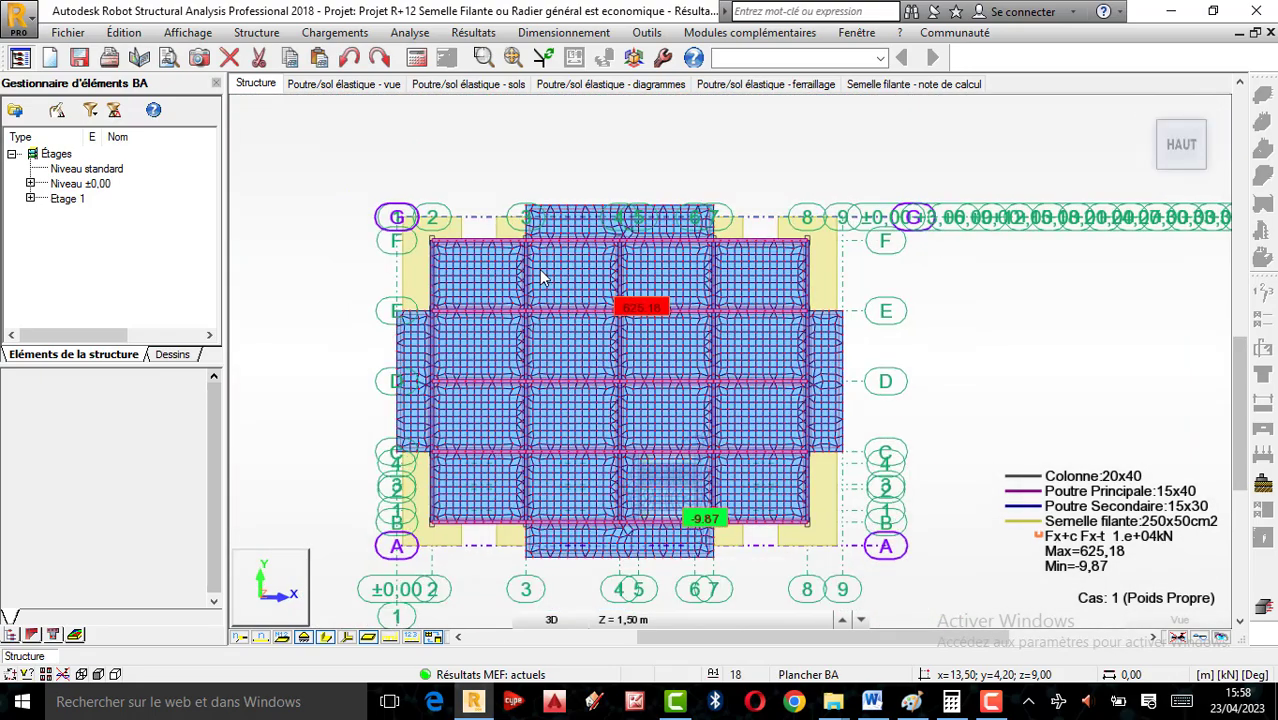
# Step: Add a dimension line along axis 9 from axis A to axis G, placed outside the existing 15.00 dimension
pyautogui.click(640, 35)
pyautogui.click(665, 71)
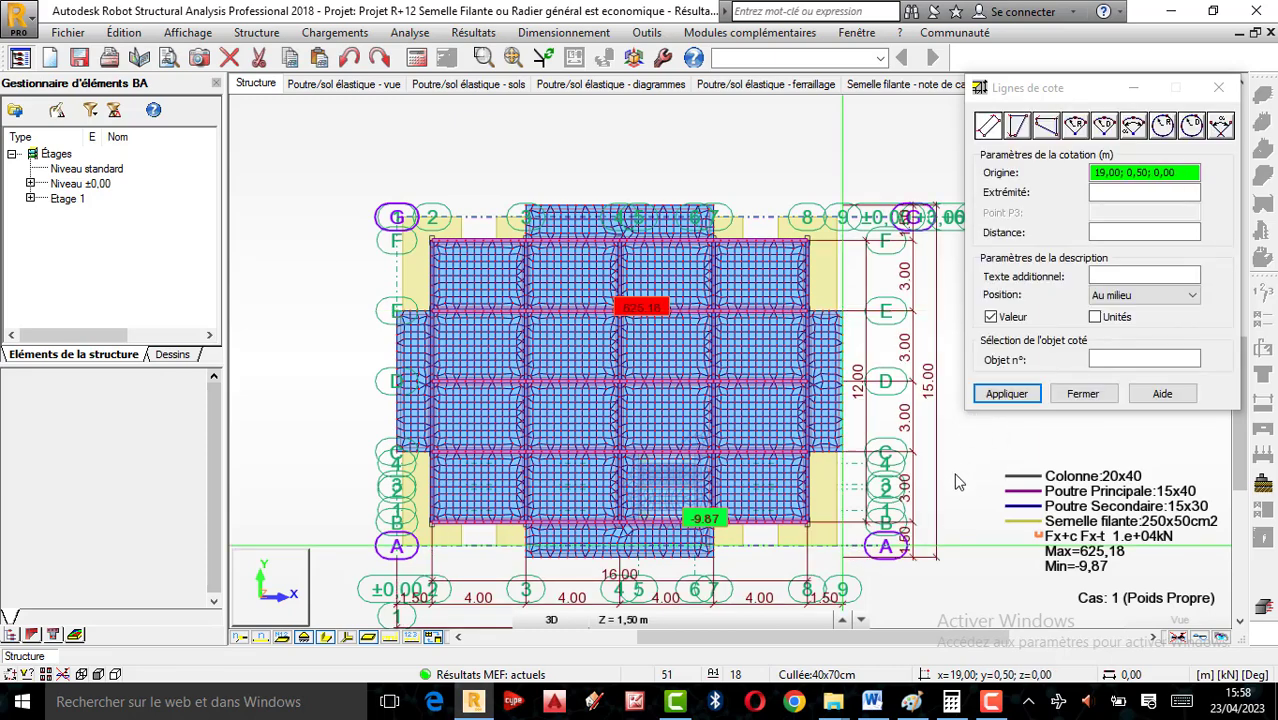
pyautogui.scroll(1, 860, 280)
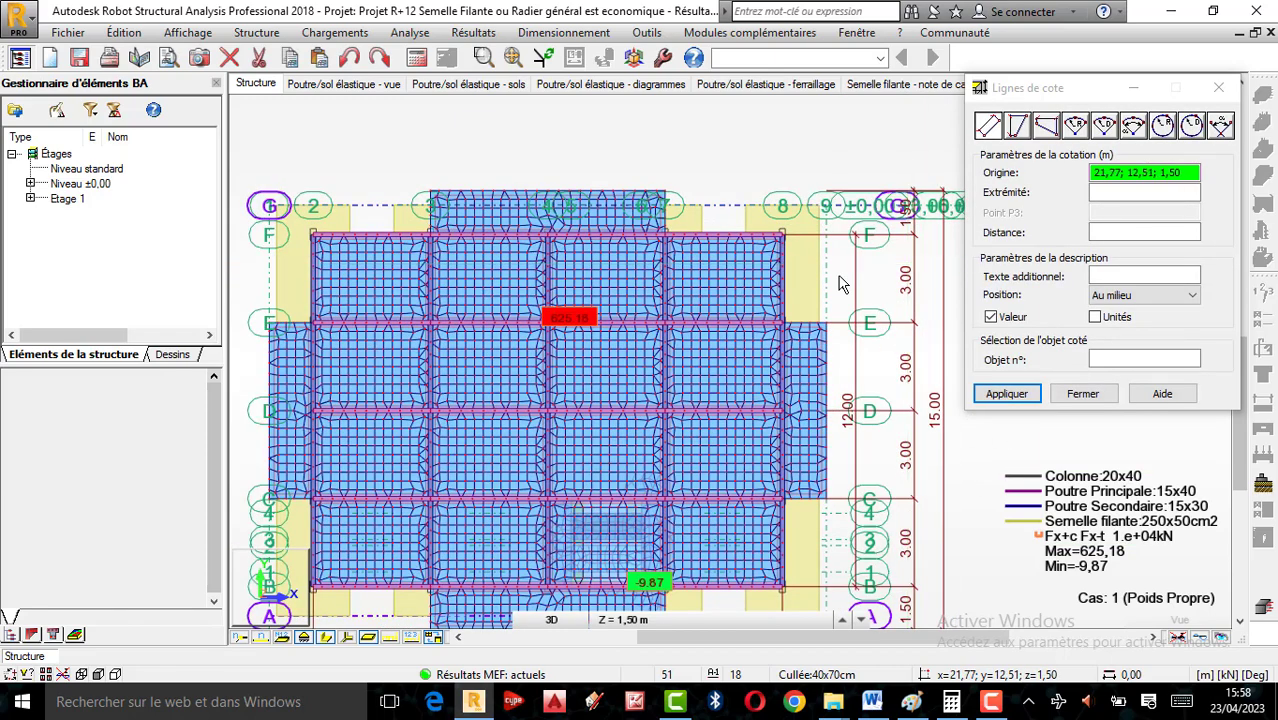
pyautogui.scroll(-1, 741, 263)
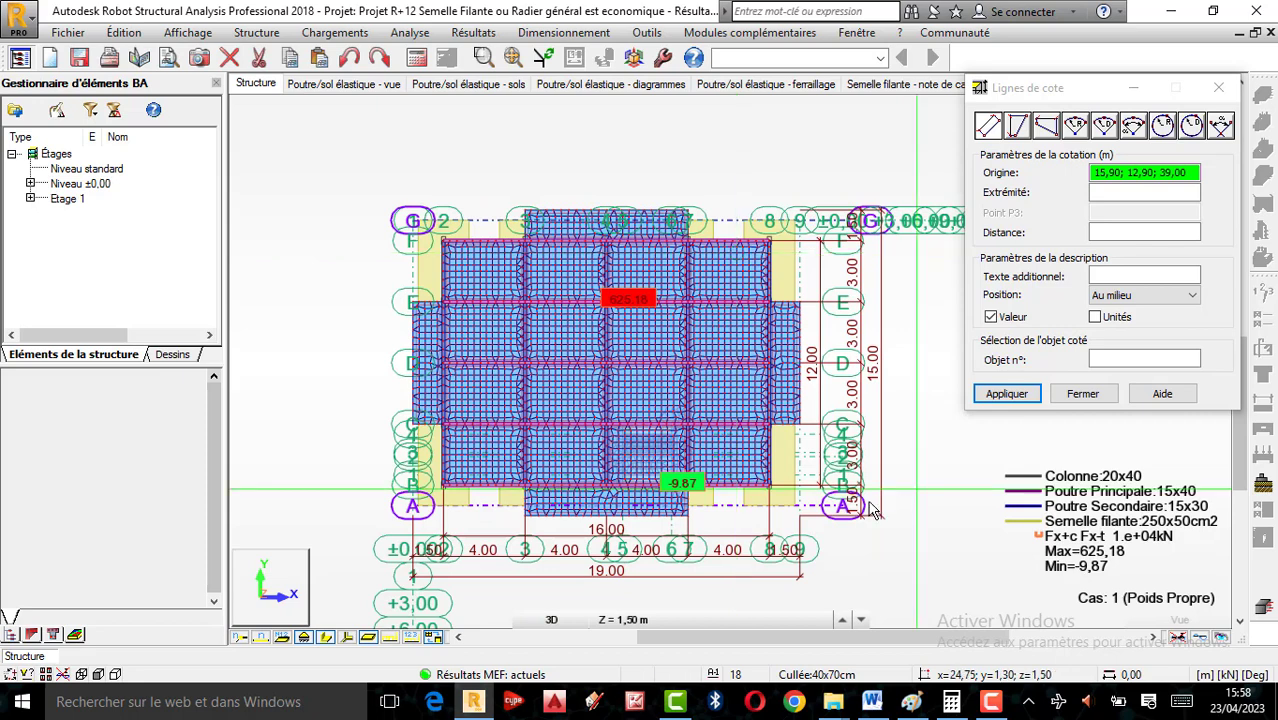
pyautogui.click(783, 510)
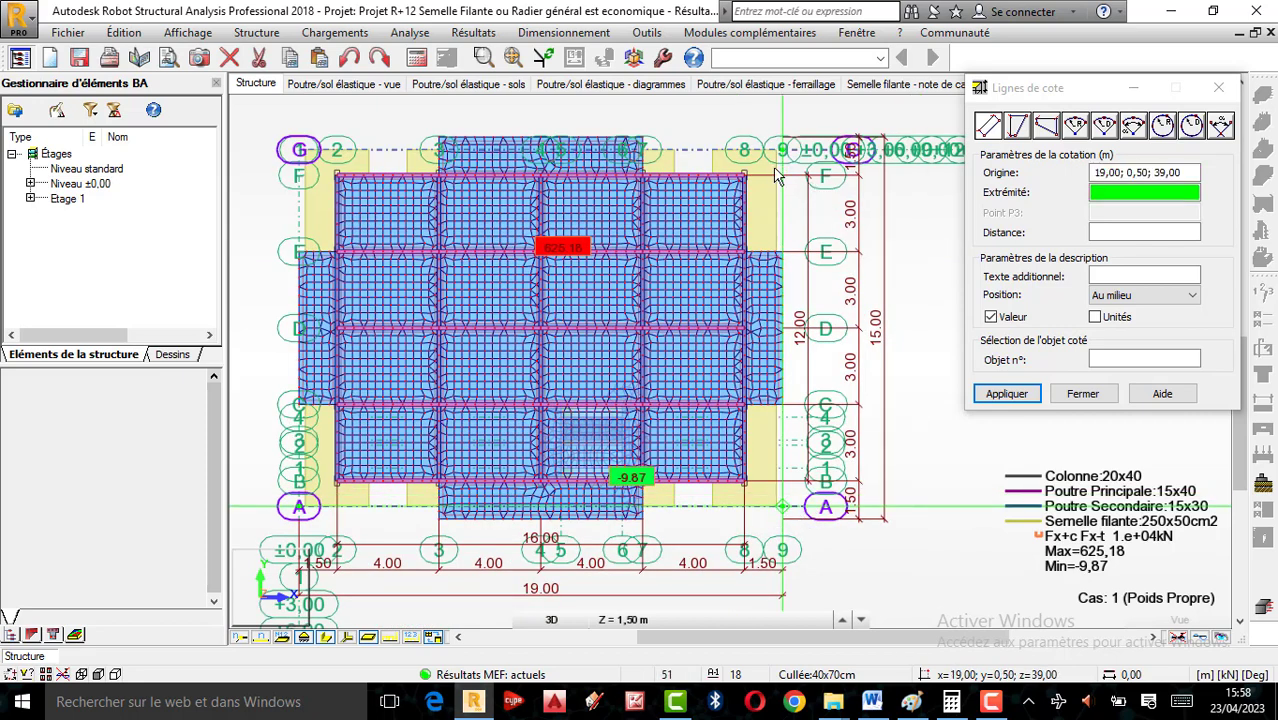
pyautogui.click(884, 200)
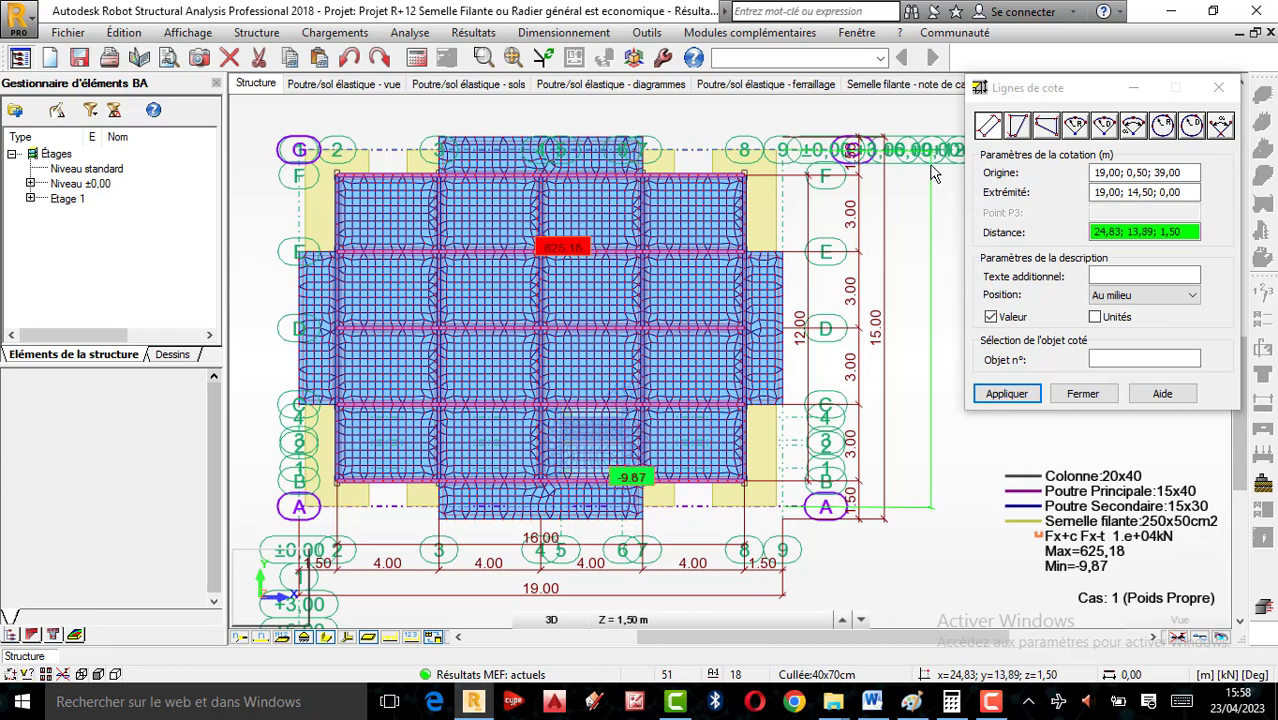
pyautogui.click(932, 174)
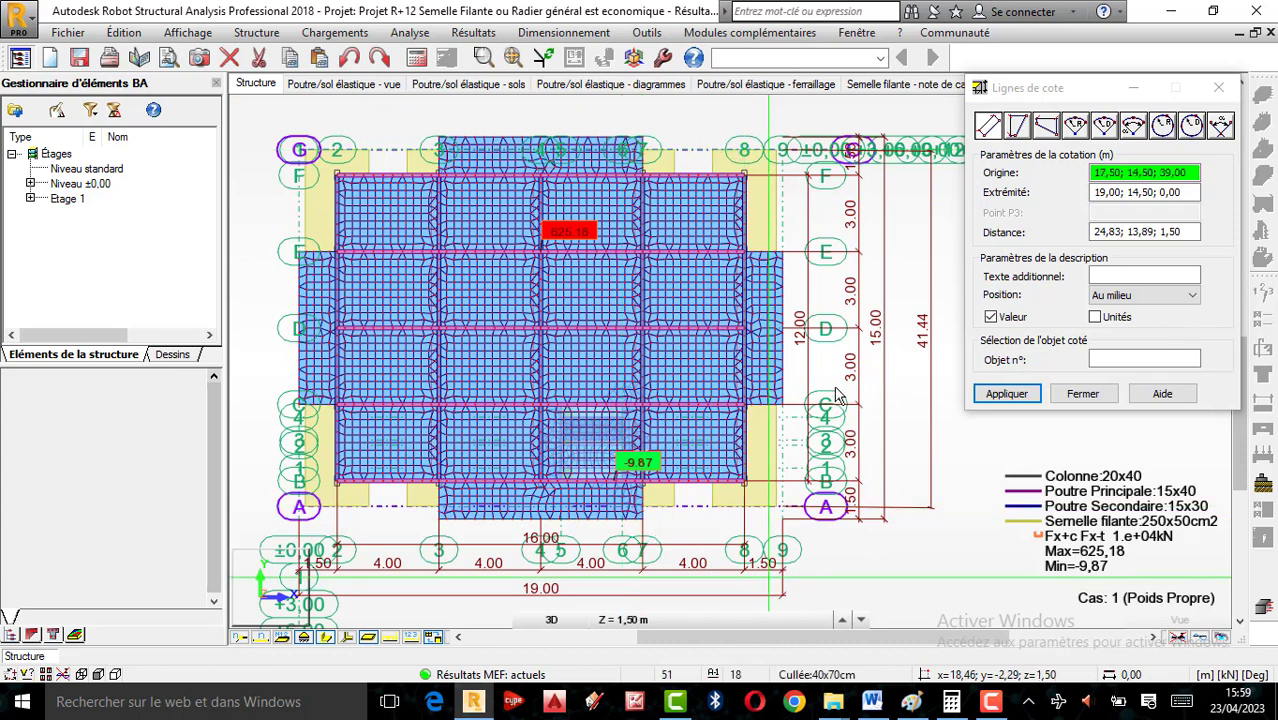
pyautogui.scroll(1, 826, 402)
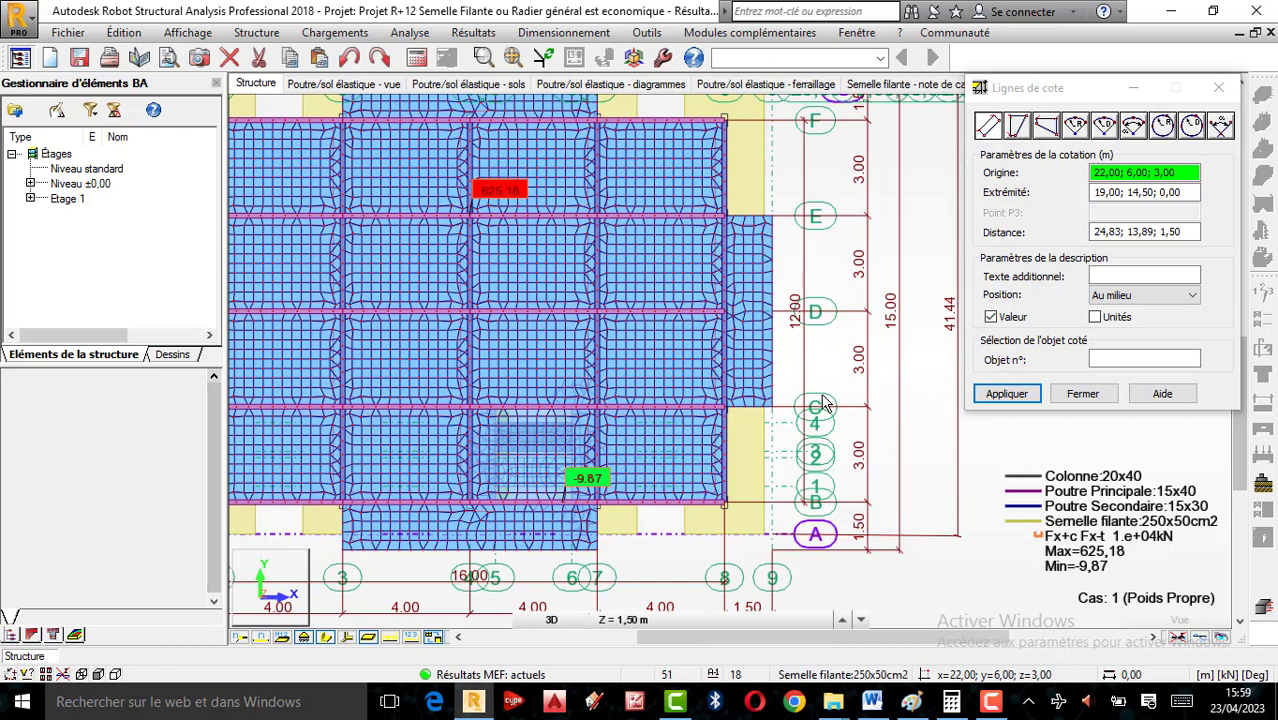
pyautogui.scroll(-1, 820, 410)
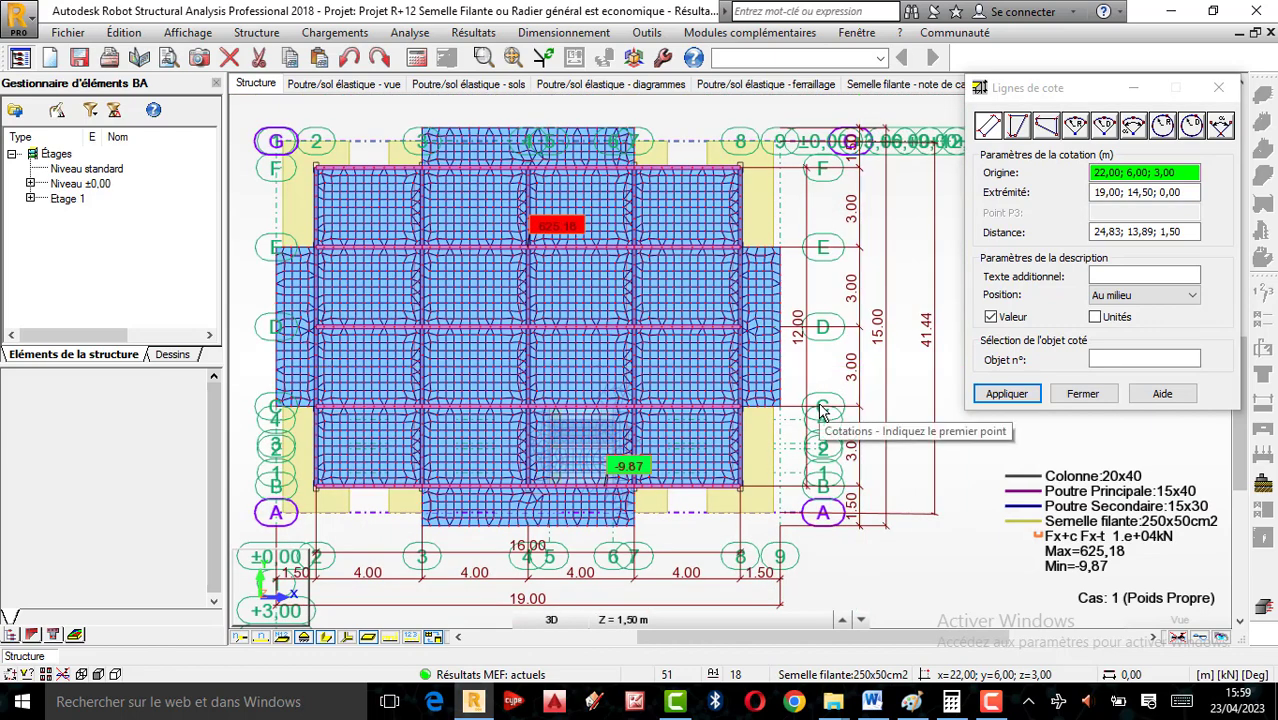
# Step: Switch to Paint and handwrite the strip footing area formula "S.T = 2.50 x 14 =" below the existing notes
pyautogui.click(911, 701)
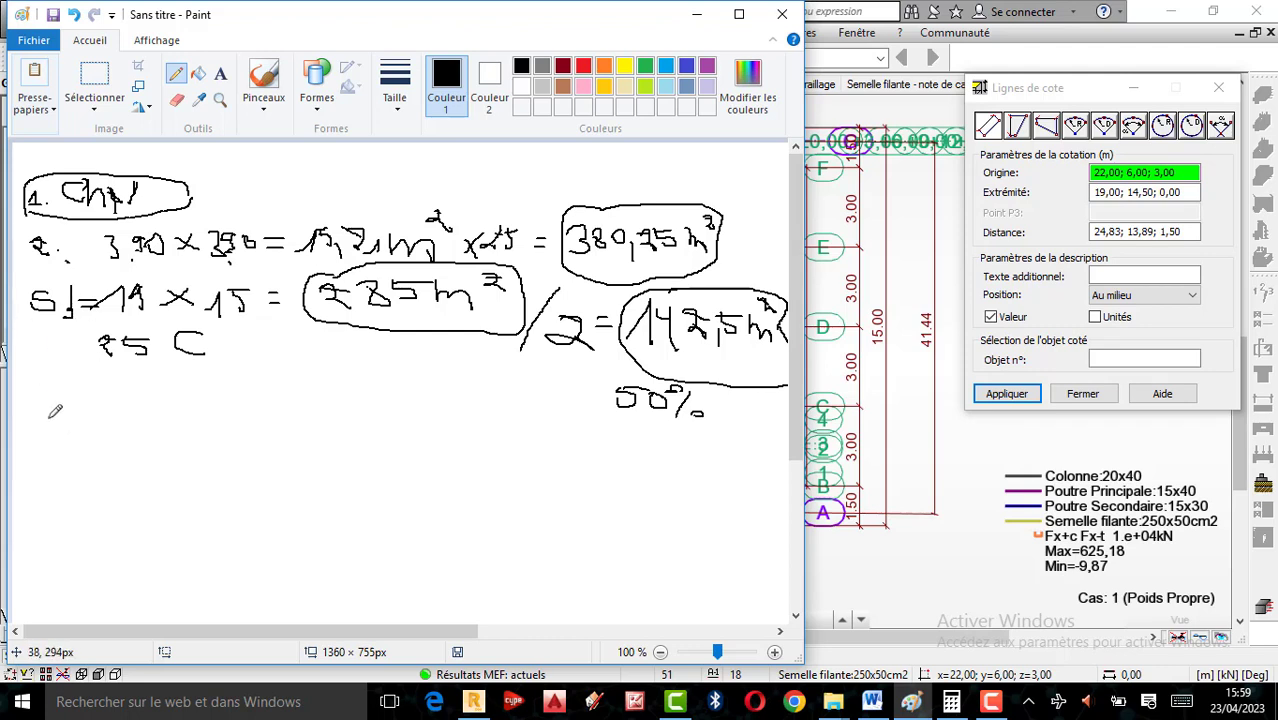
pyautogui.moveTo(34, 411)
pyautogui.mouseDown()
pyautogui.moveTo(34, 430)
pyautogui.moveTo(52, 430)
pyautogui.mouseUp()
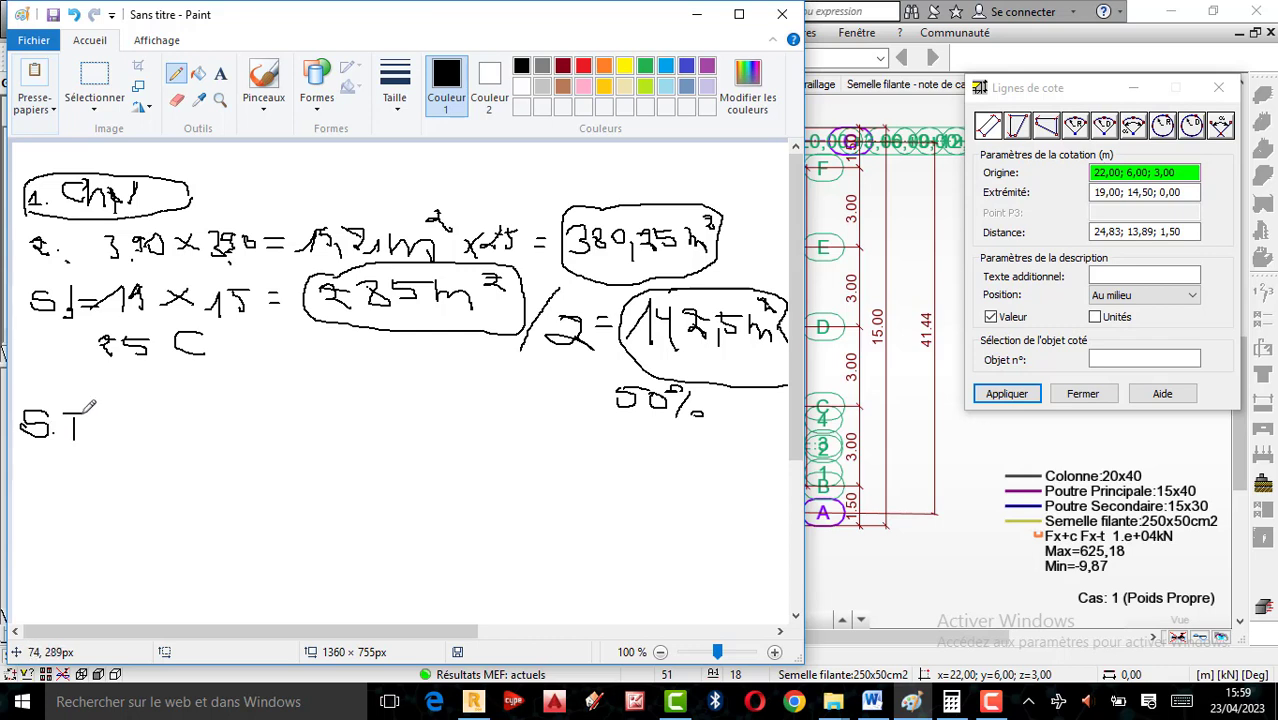
pyautogui.moveTo(72, 422)
pyautogui.mouseDown()
pyautogui.moveTo(150, 440)
pyautogui.moveTo(169, 421)
pyautogui.moveTo(222, 433)
pyautogui.moveTo(212, 444)
pyautogui.moveTo(256, 410)
pyautogui.moveTo(259, 432)
pyautogui.moveTo(282, 424)
pyautogui.moveTo(282, 446)
pyautogui.moveTo(312, 432)
pyautogui.mouseUp()
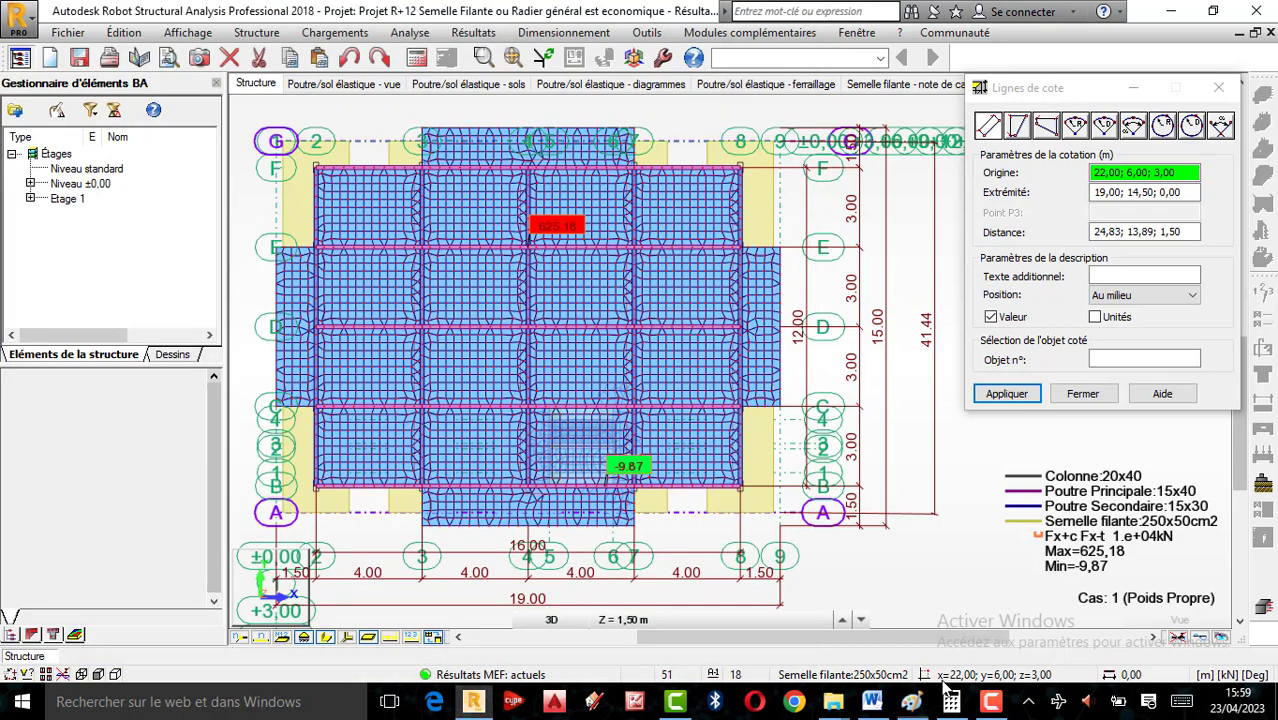
# Step: Open the Calculator beside the Paint notes and multiply 2.50 by 14 for one footing's area
pyautogui.click(951, 701)
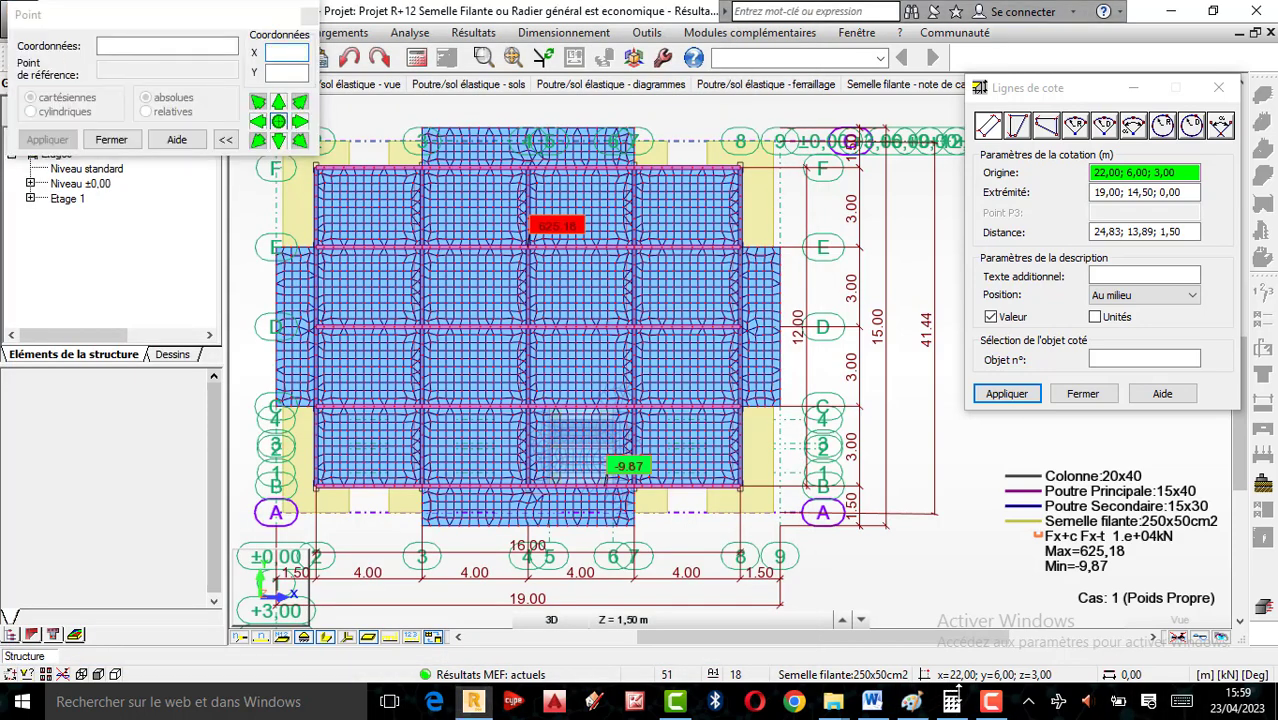
pyautogui.click(953, 703)
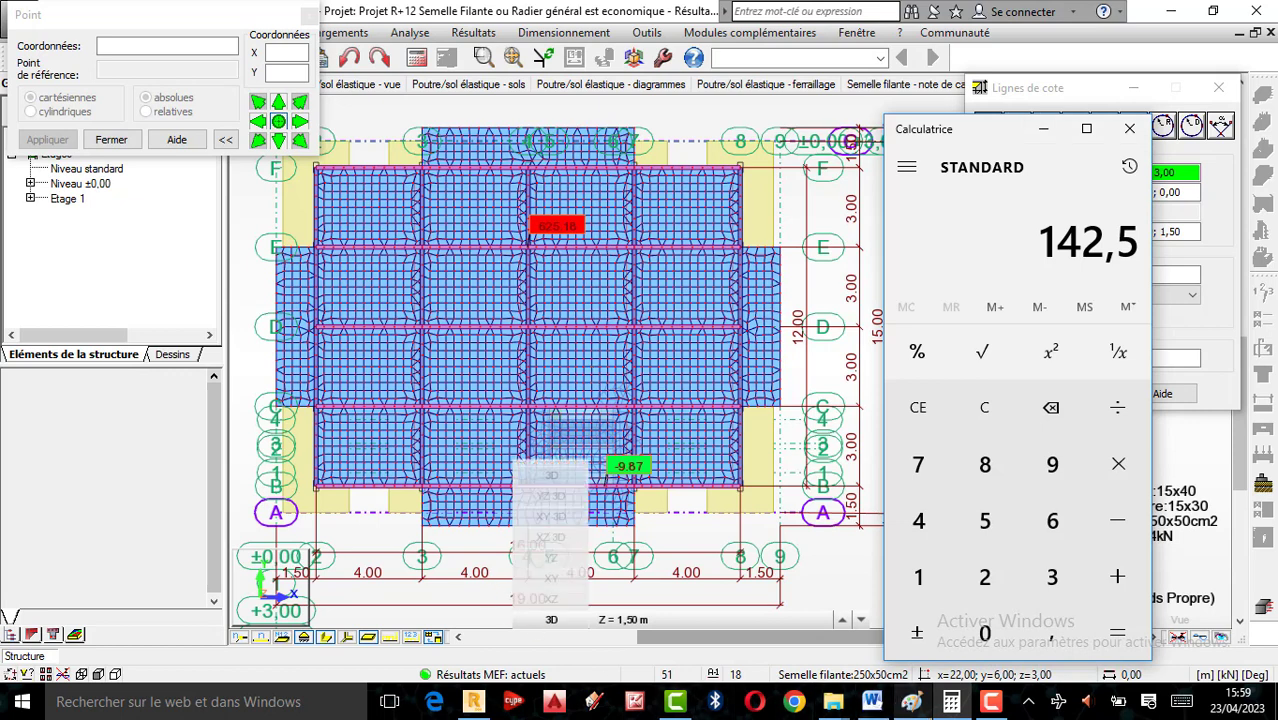
pyautogui.click(911, 701)
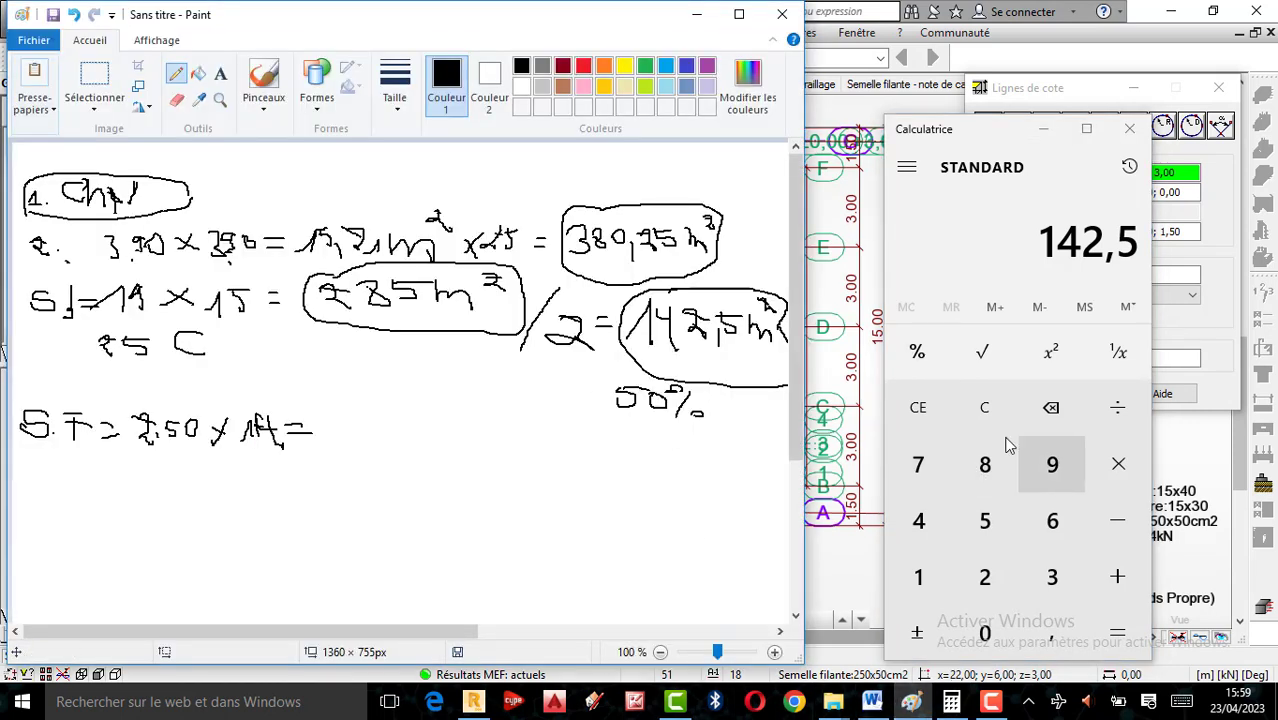
pyautogui.click(984, 407)
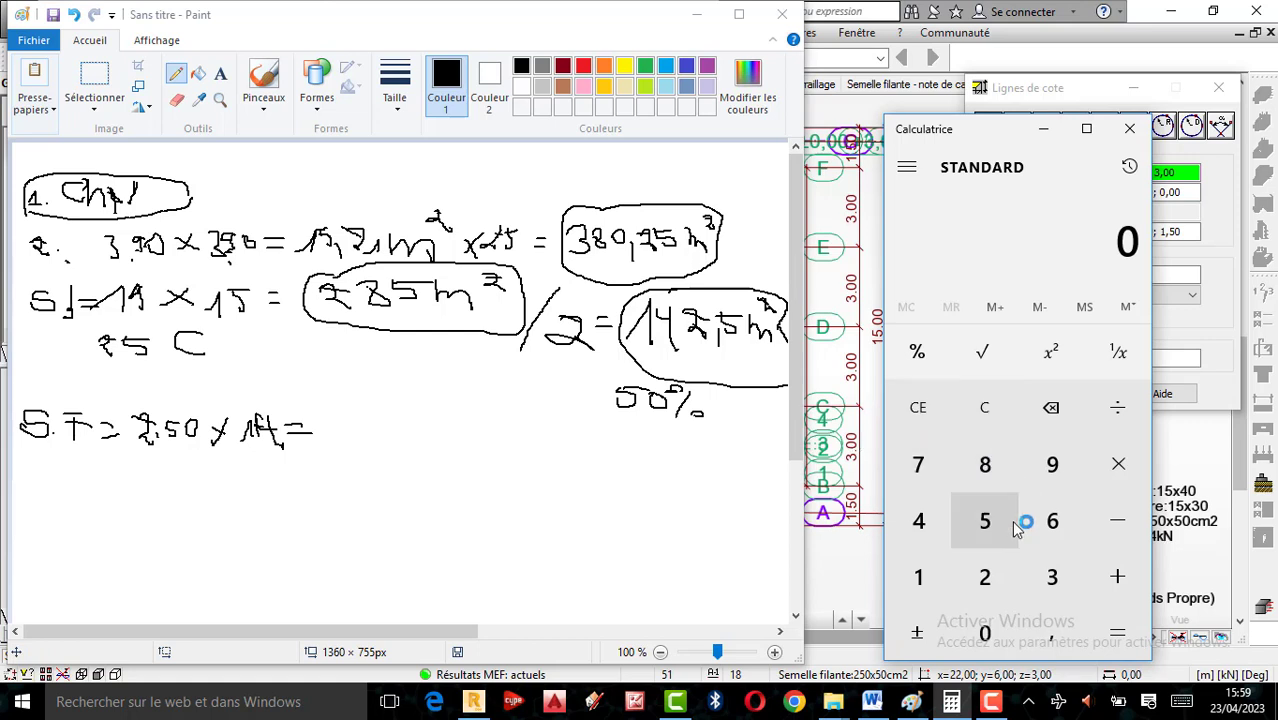
pyautogui.click(986, 577)
pyautogui.click(1041, 614)
pyautogui.click(985, 520)
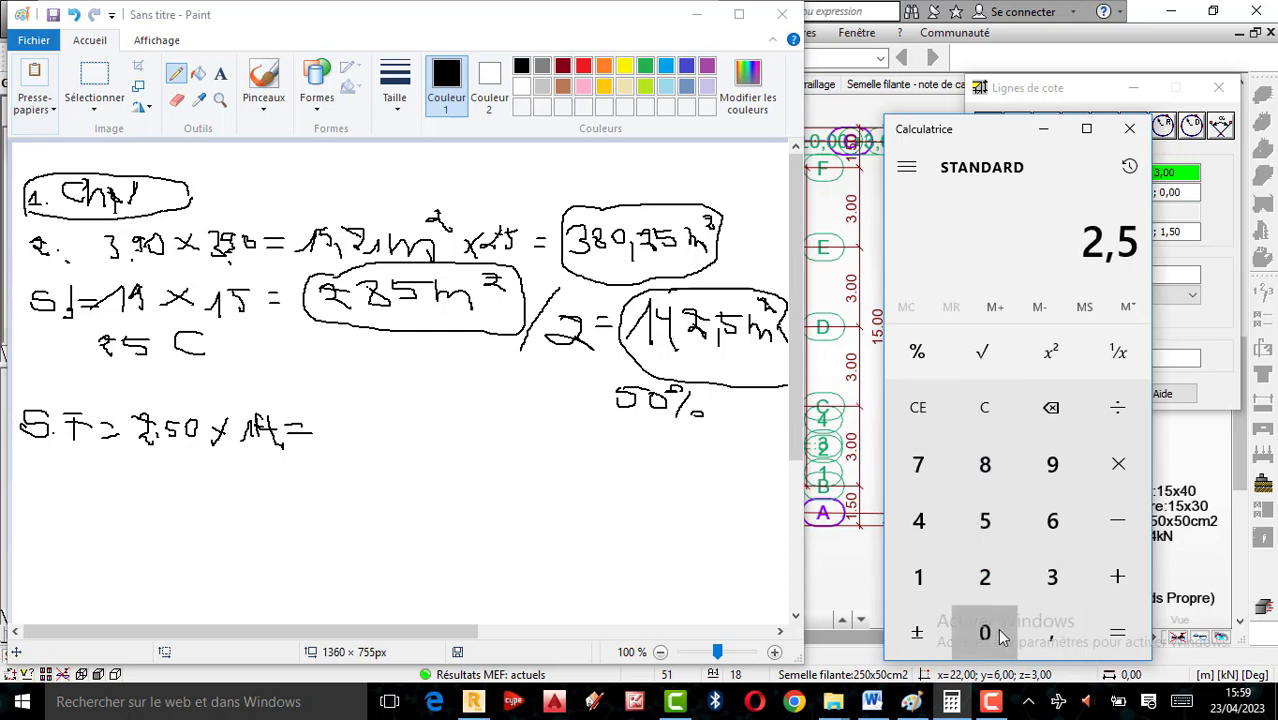
pyautogui.click(985, 633)
pyautogui.click(1112, 488)
pyautogui.click(918, 577)
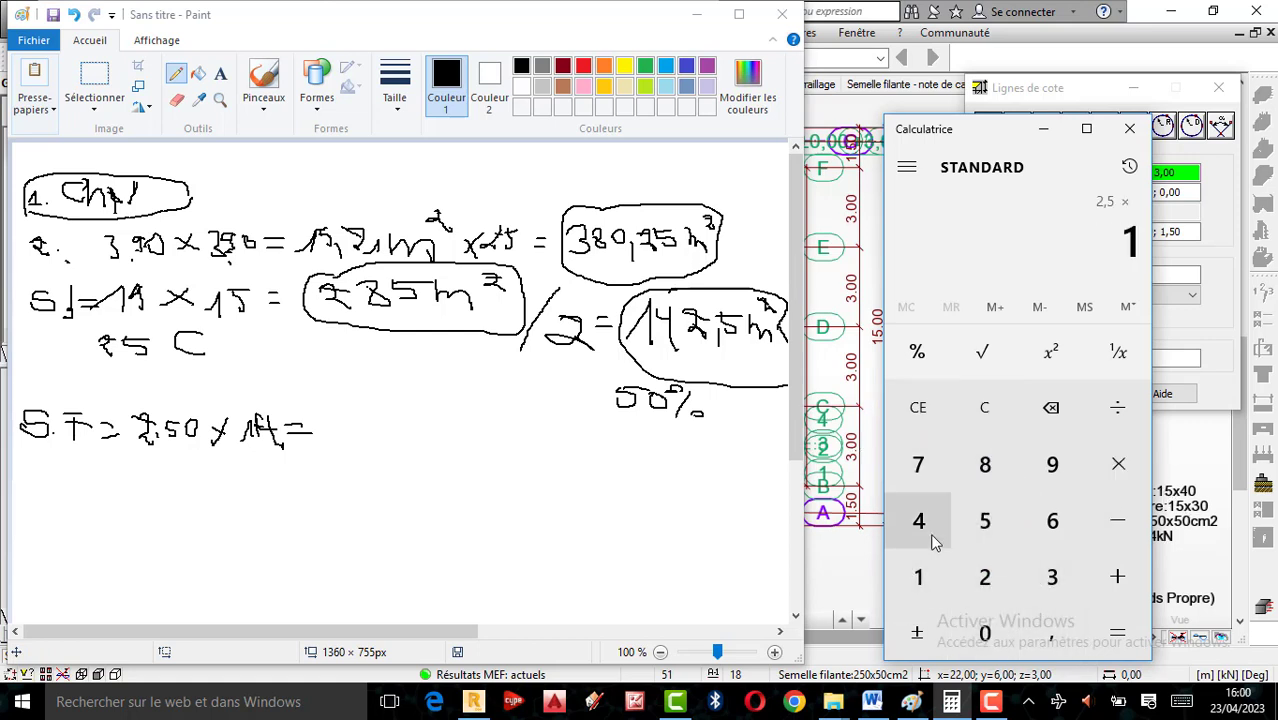
pyautogui.click(918, 520)
pyautogui.click(1131, 637)
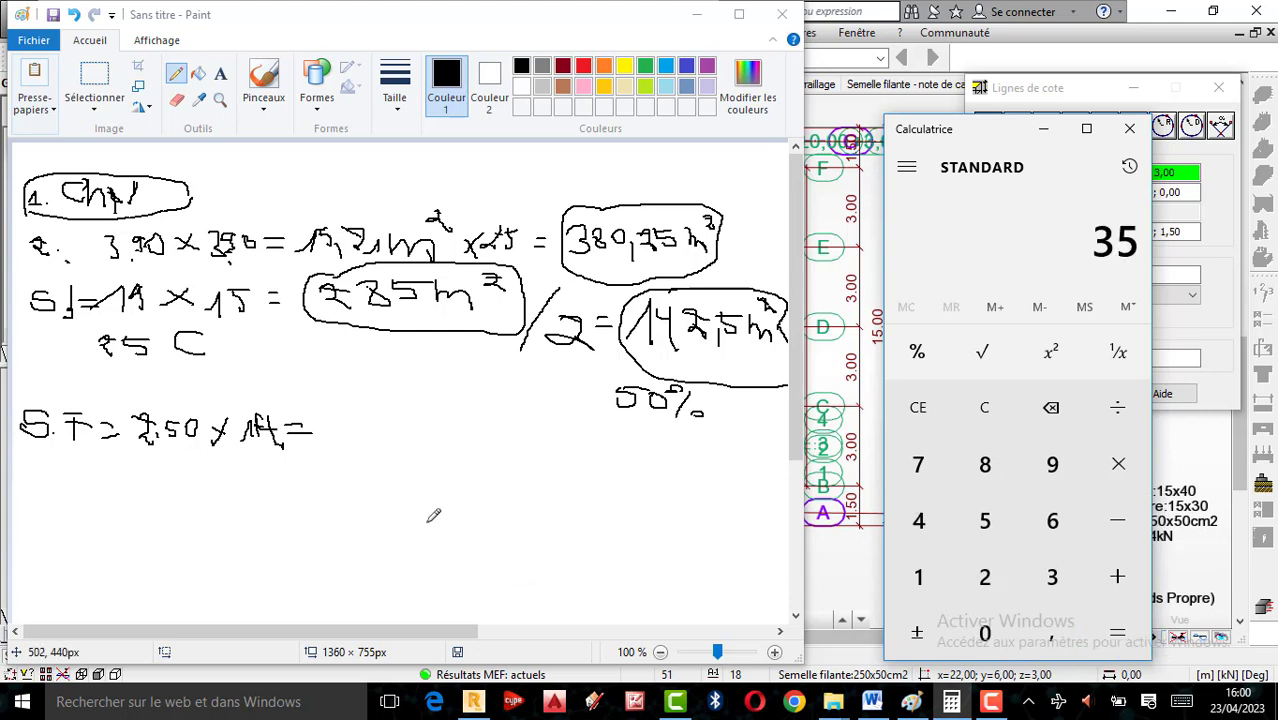
# Step: Handwrite "35 m²" after the 2.50 x 14 formula in Paint, erasing the stray stroke made while writing the 5
pyautogui.click(343, 420)
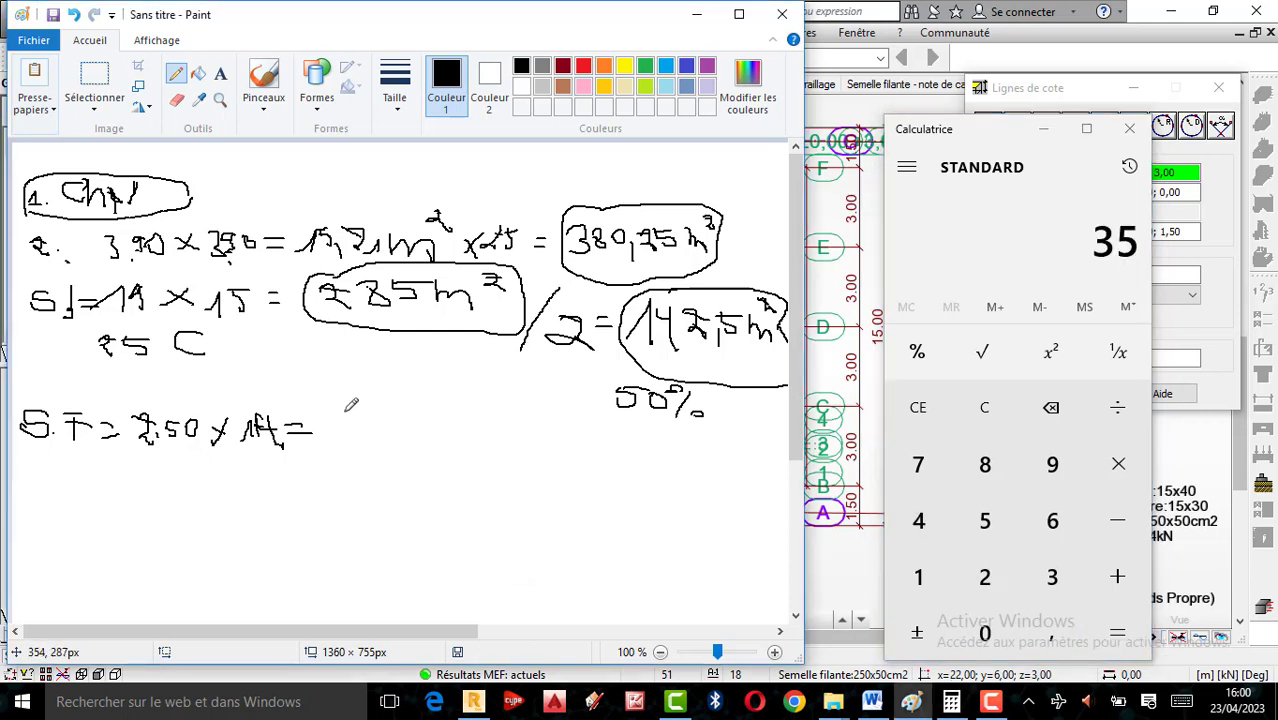
pyautogui.moveTo(347, 409)
pyautogui.mouseDown()
pyautogui.moveTo(368, 424)
pyautogui.moveTo(343, 437)
pyautogui.moveTo(401, 417)
pyautogui.moveTo(450, 452)
pyautogui.moveTo(412, 462)
pyautogui.mouseUp()
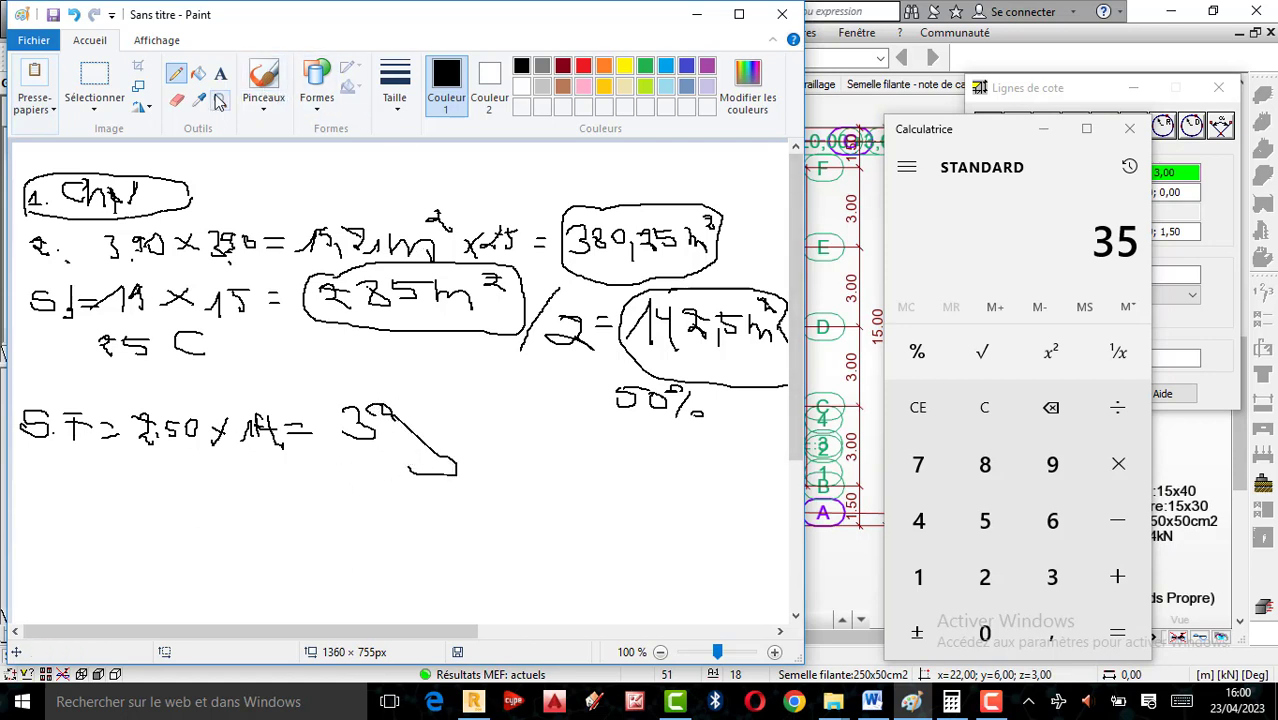
pyautogui.click(176, 100)
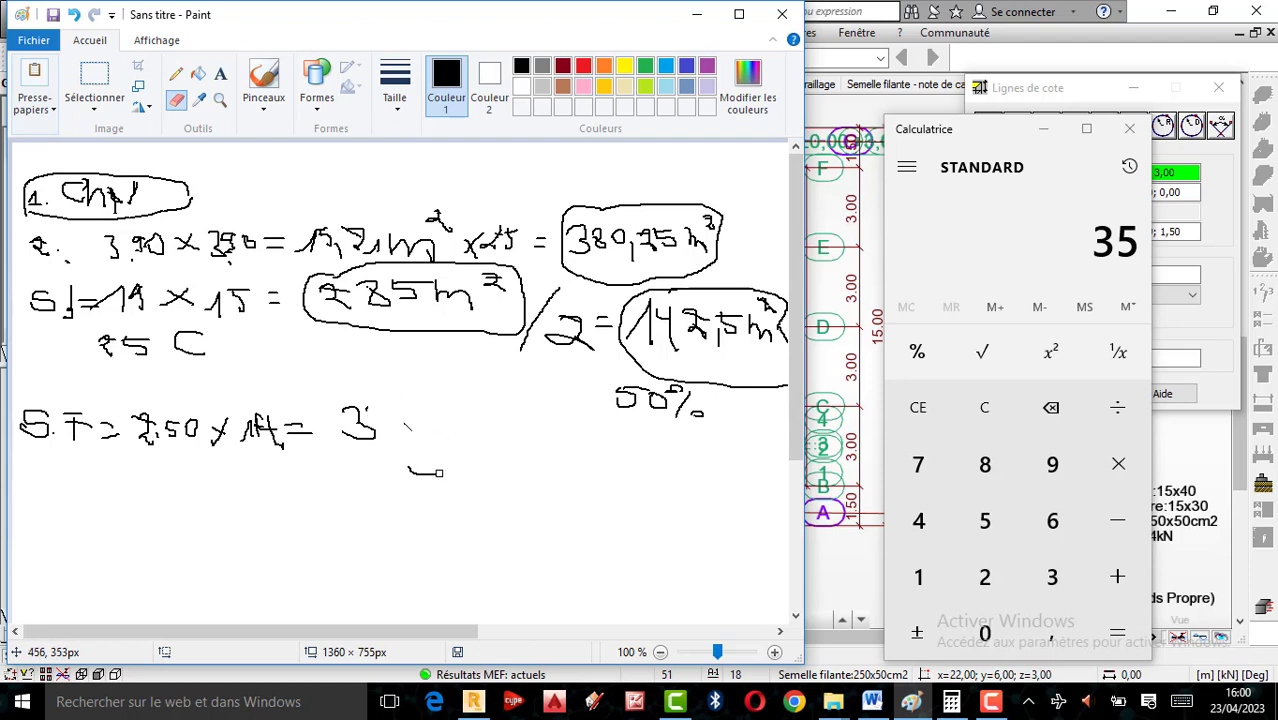
pyautogui.click(176, 73)
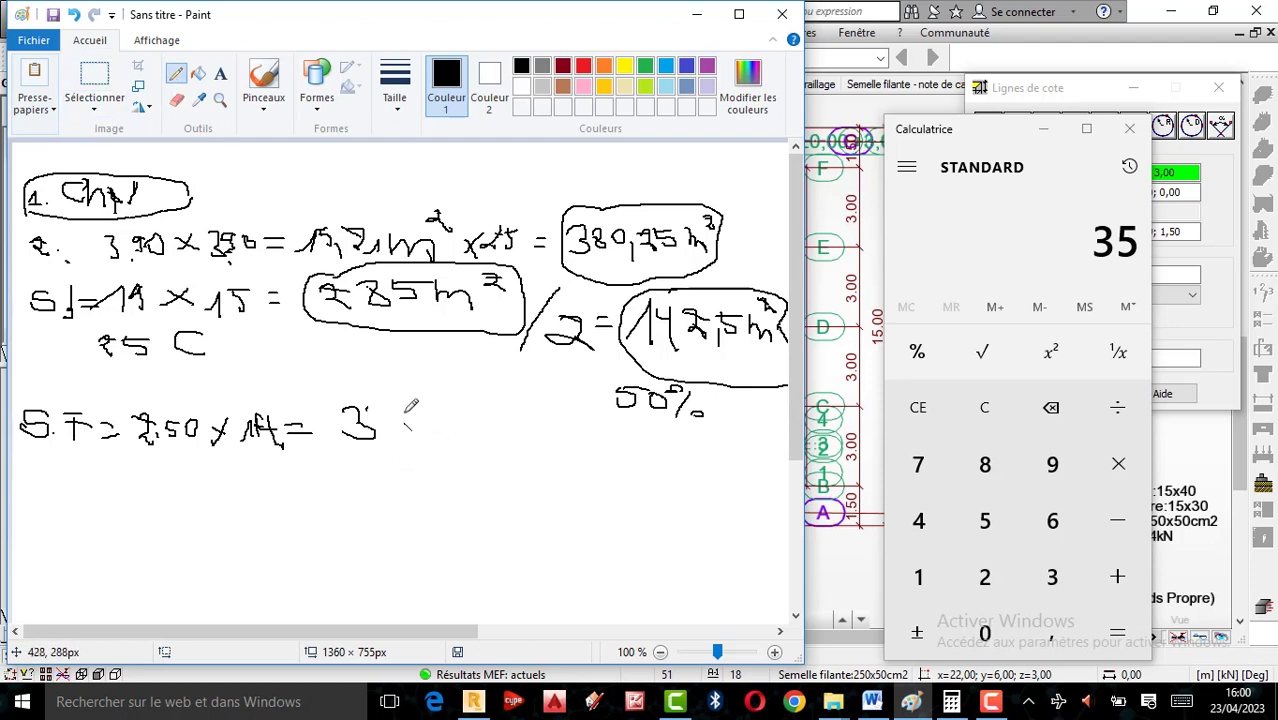
pyautogui.moveTo(396, 406)
pyautogui.mouseDown()
pyautogui.moveTo(412, 425)
pyautogui.moveTo(417, 405)
pyautogui.moveTo(465, 411)
pyautogui.moveTo(478, 432)
pyautogui.mouseUp()
pyautogui.moveTo(472, 383)
pyautogui.mouseDown()
pyautogui.moveTo(491, 383)
pyautogui.moveTo(497, 404)
pyautogui.mouseUp()
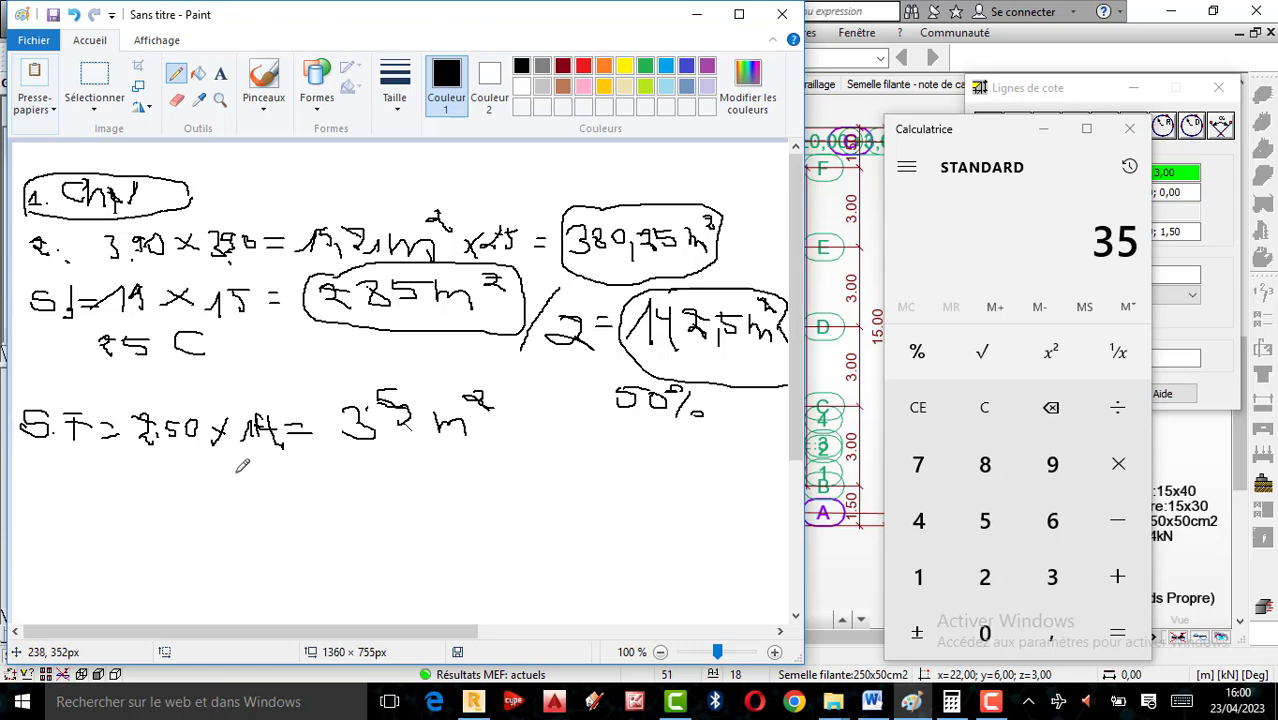
# Step: Check the strip footings in the Robot plan view and append "x 5 =" after 35 m² in the Paint notes
pyautogui.click(697, 14)
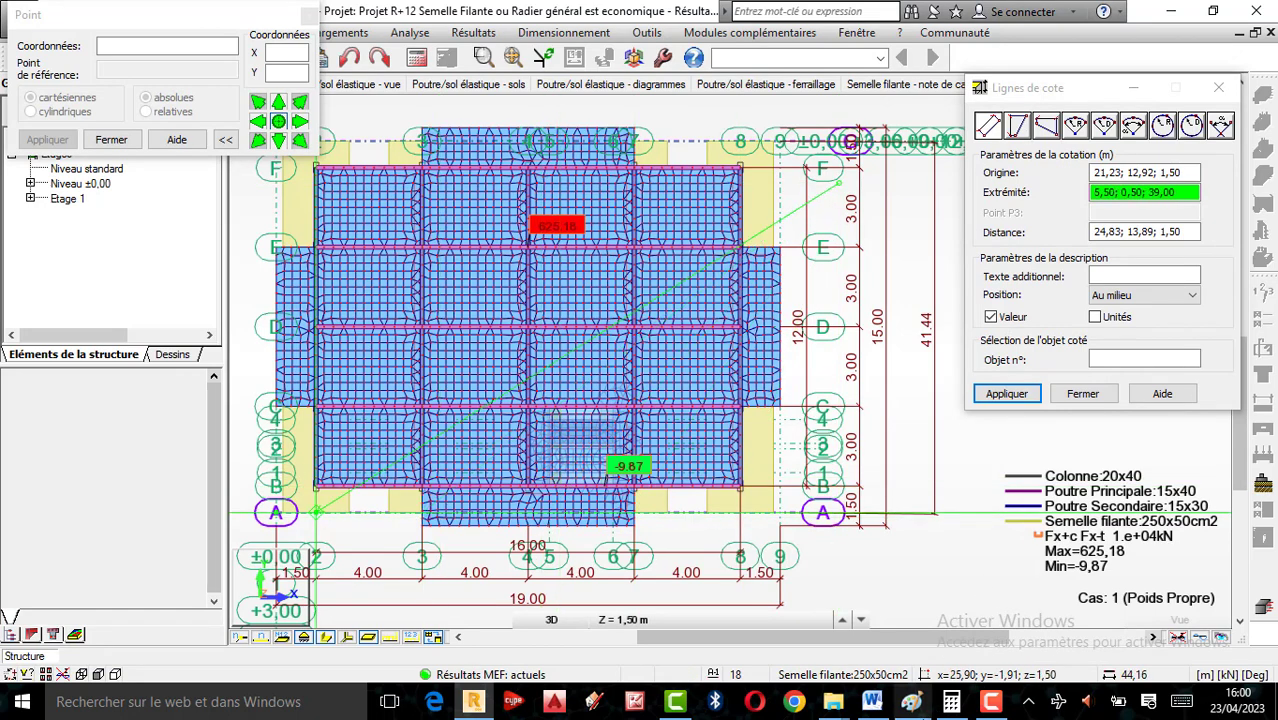
pyautogui.click(912, 701)
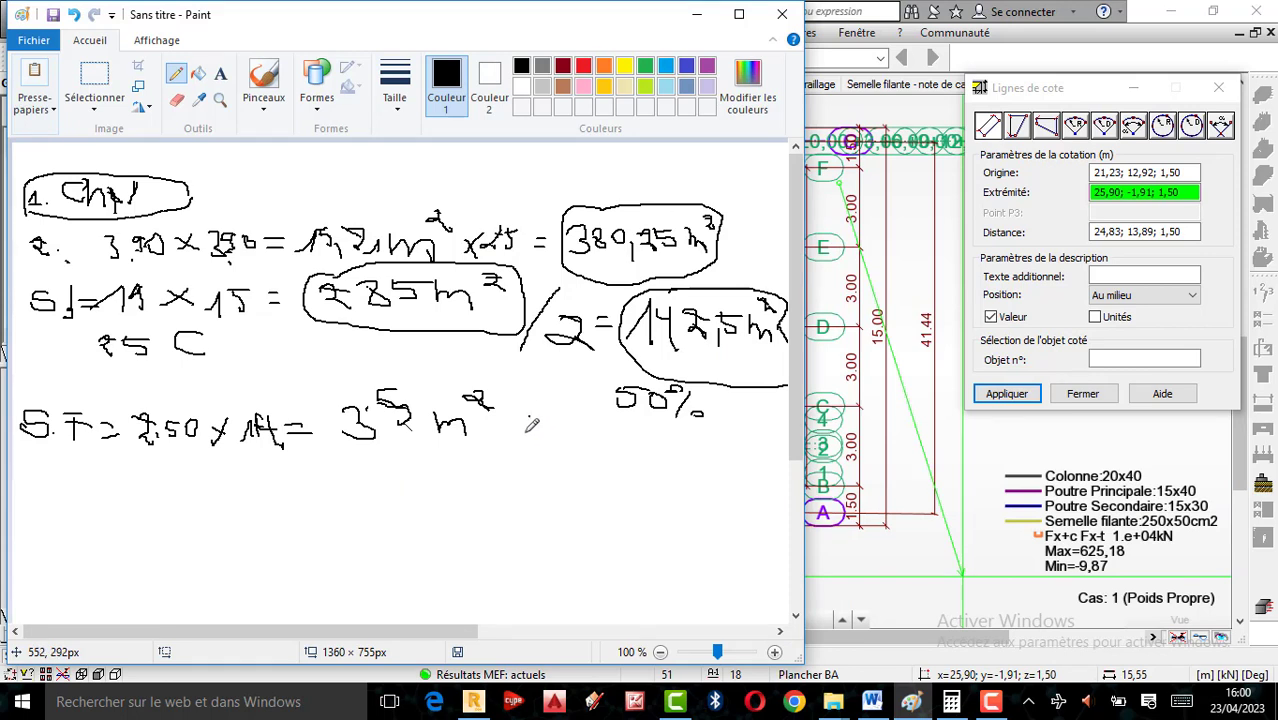
pyautogui.moveTo(528, 418)
pyautogui.mouseDown()
pyautogui.moveTo(516, 450)
pyautogui.moveTo(580, 450)
pyautogui.moveTo(584, 418)
pyautogui.moveTo(623, 447)
pyautogui.mouseUp()
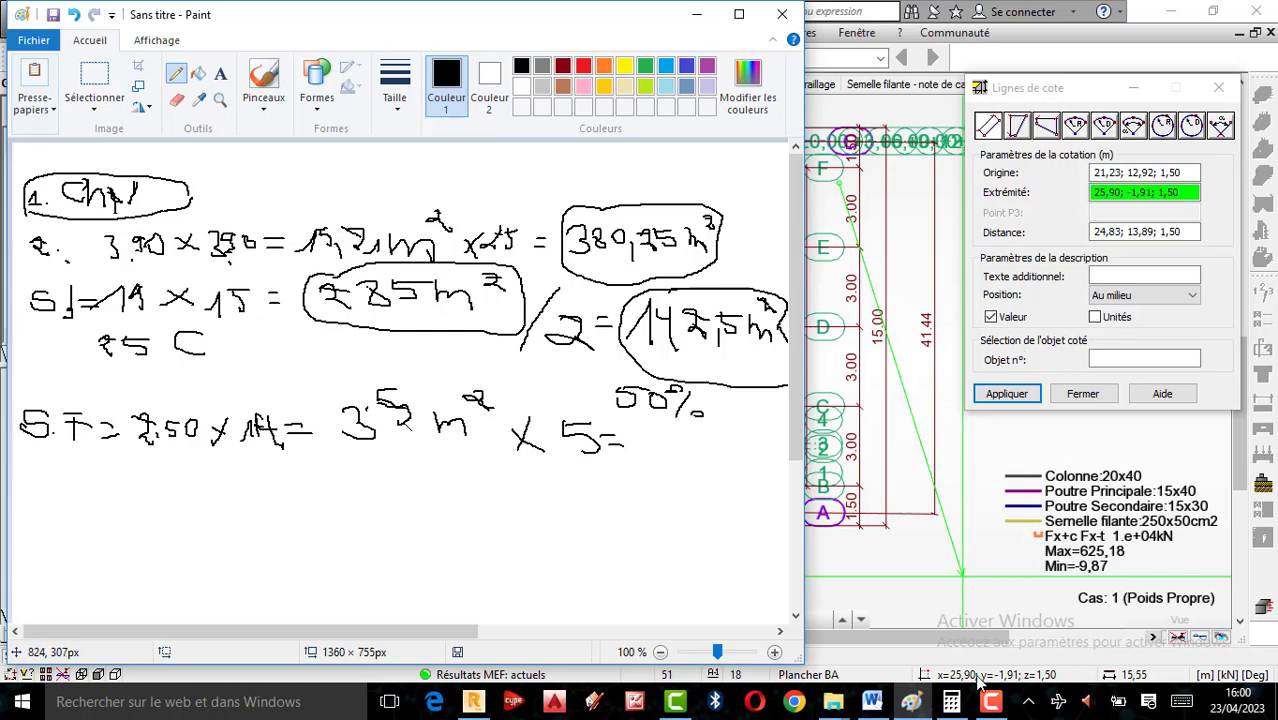
# Step: Multiply the single footing area of 35 by 5 in the Calculator
pyautogui.click(951, 702)
pyautogui.click(1117, 464)
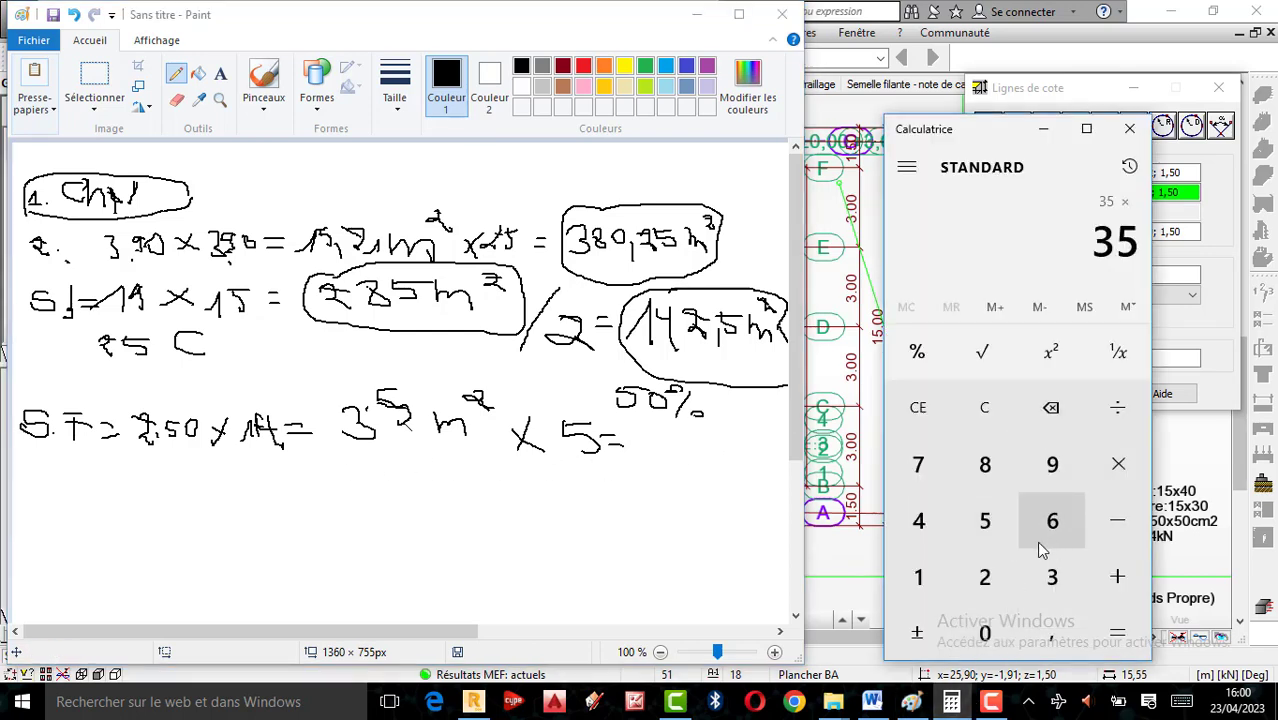
pyautogui.click(984, 521)
pyautogui.click(1117, 632)
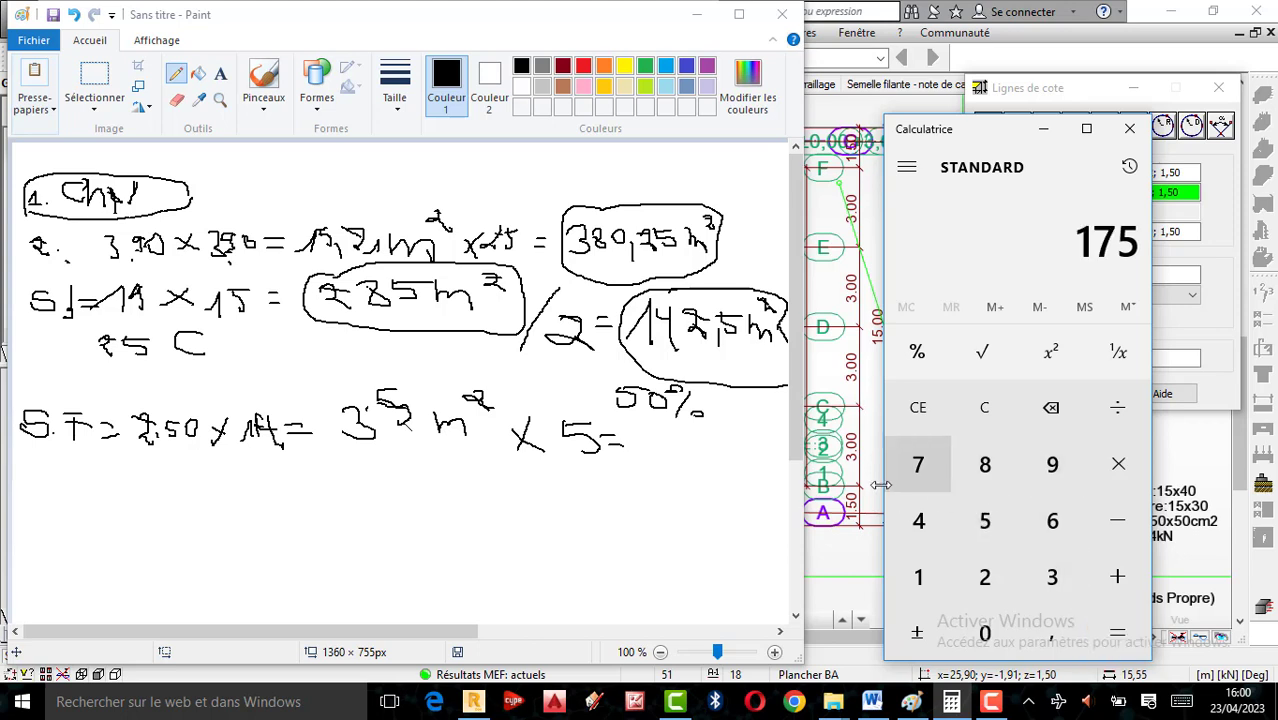
# Step: Handwrite the total strip footing area "175 m²" at the end of the formula in Paint and circle it
pyautogui.click(633, 460)
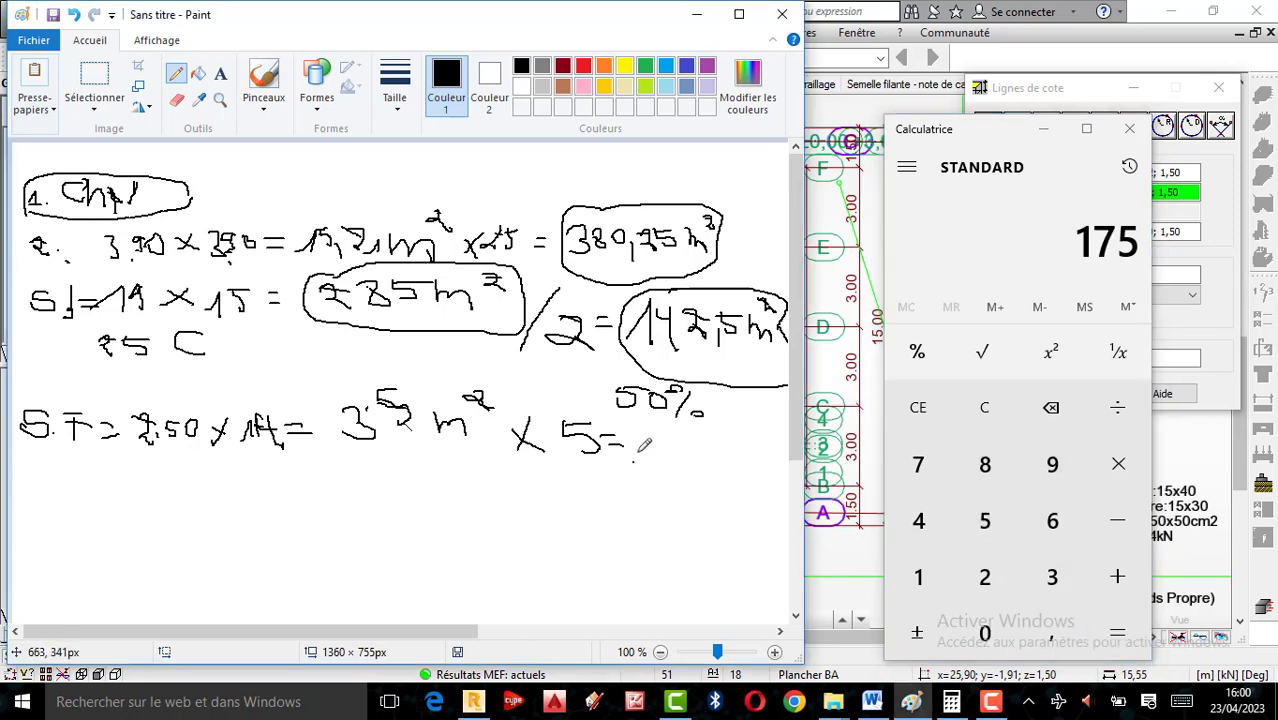
pyautogui.moveTo(637, 453); pyautogui.dragTo(656, 447)
pyautogui.moveTo(668, 449)
pyautogui.mouseDown()
pyautogui.moveTo(704, 465)
pyautogui.moveTo(707, 441)
pyautogui.moveTo(775, 455)
pyautogui.moveTo(782, 409)
pyautogui.moveTo(696, 420)
pyautogui.moveTo(668, 408)
pyautogui.moveTo(632, 458)
pyautogui.moveTo(776, 484)
pyautogui.mouseUp()
pyautogui.moveTo(678, 414)
pyautogui.mouseDown()
pyautogui.moveTo(756, 398)
pyautogui.moveTo(790, 424)
pyautogui.moveTo(791, 480)
pyautogui.moveTo(774, 488)
pyautogui.mouseUp()
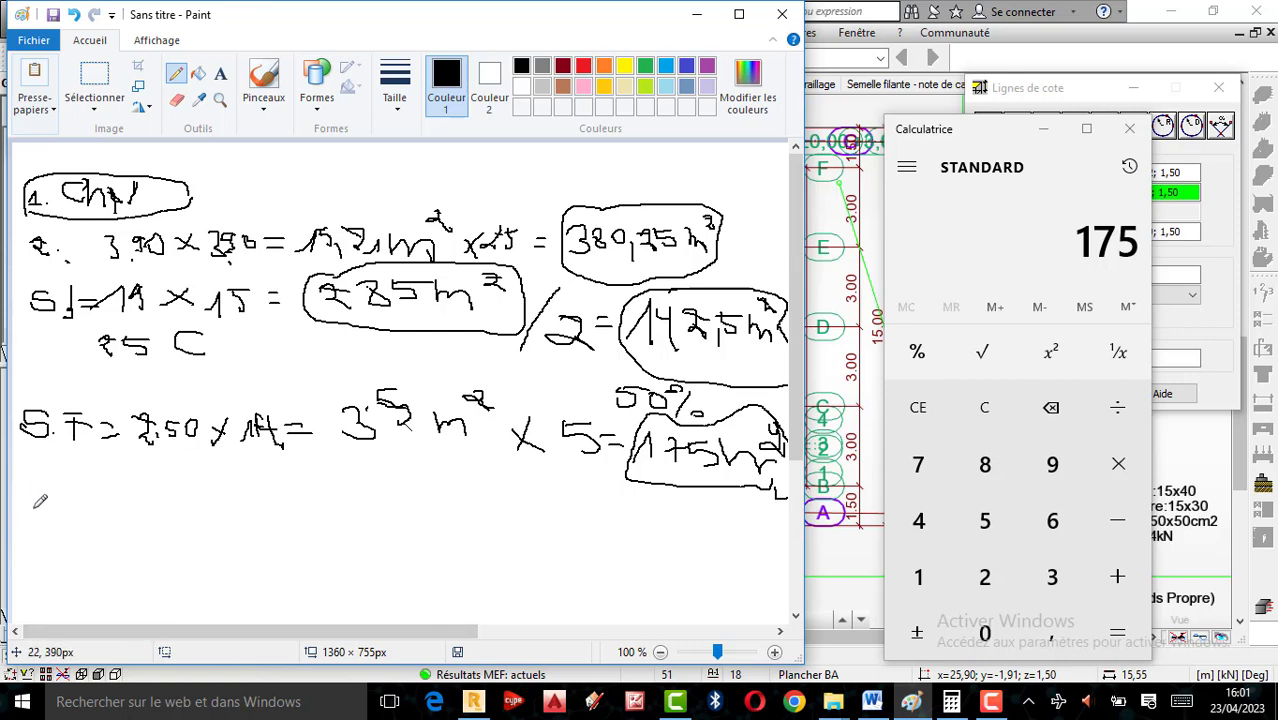
# Step: Handwrite "Sb =" on a new line of the Paint notes and check the building's overall dimensions in the Robot plan view
pyautogui.moveTo(46, 492)
pyautogui.mouseDown()
pyautogui.moveTo(30, 538)
pyautogui.moveTo(113, 522)
pyautogui.moveTo(114, 535)
pyautogui.mouseUp()
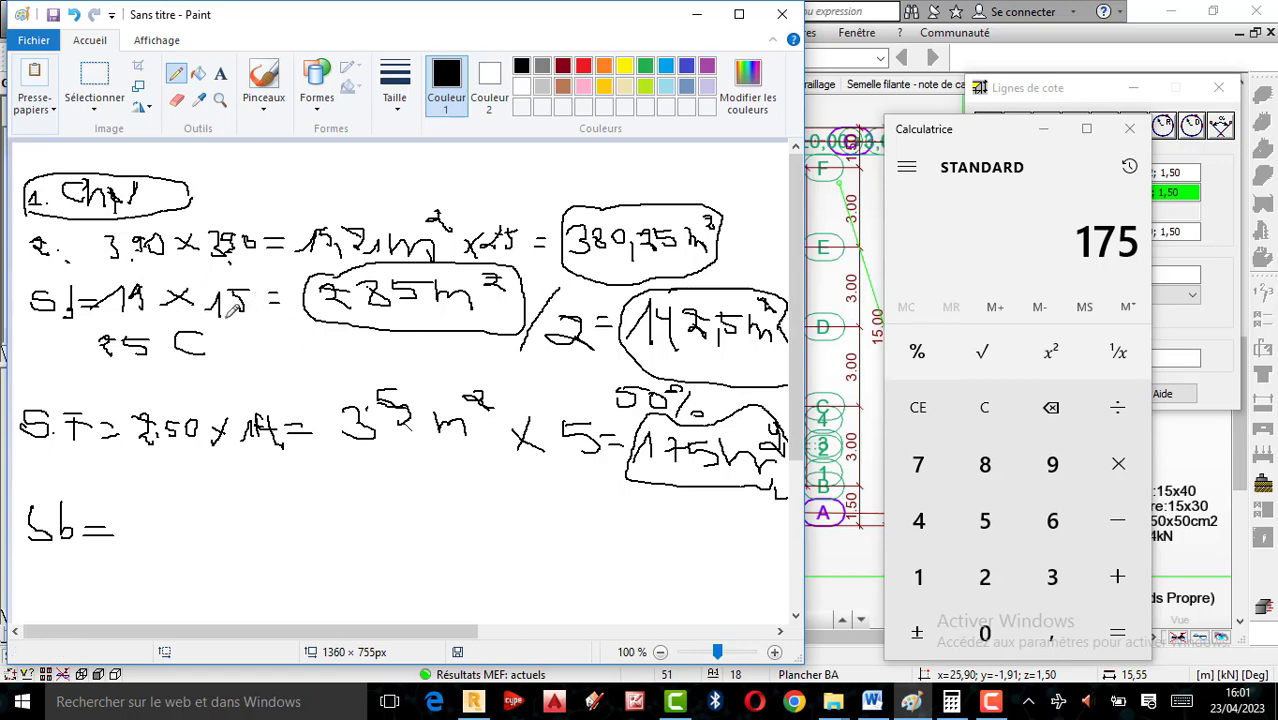
pyautogui.click(850, 327)
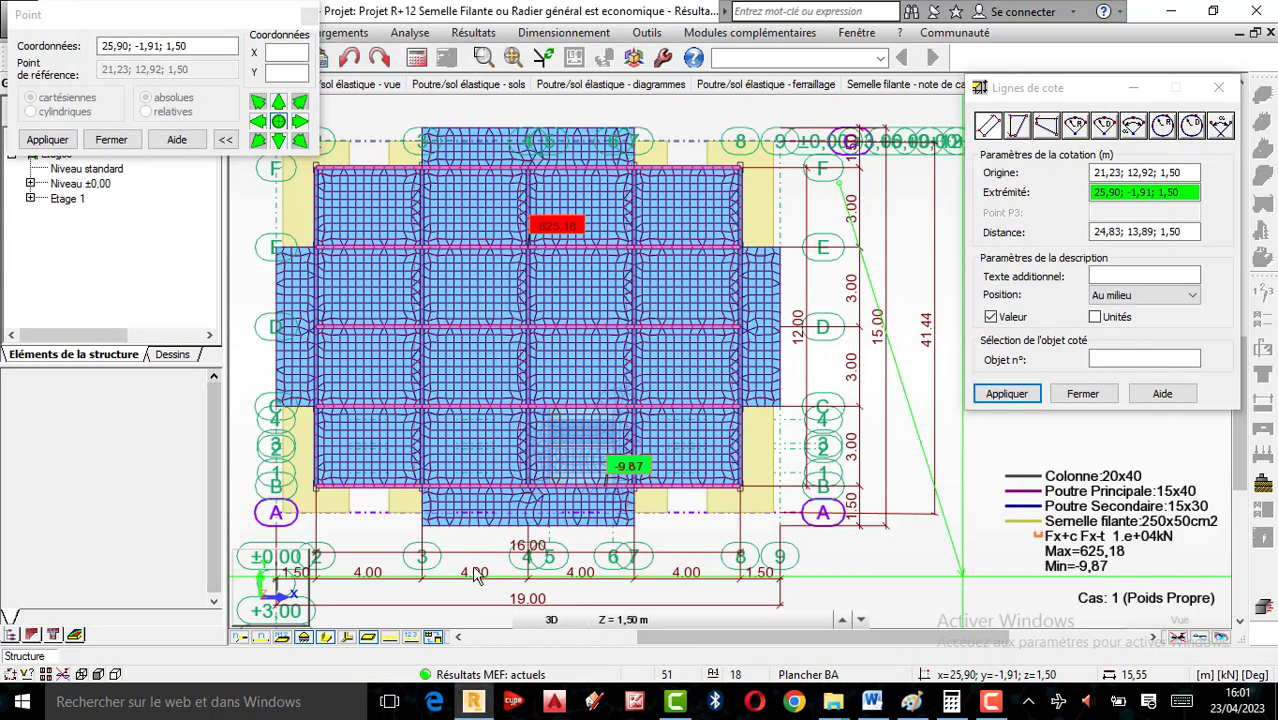
pyautogui.click(477, 578)
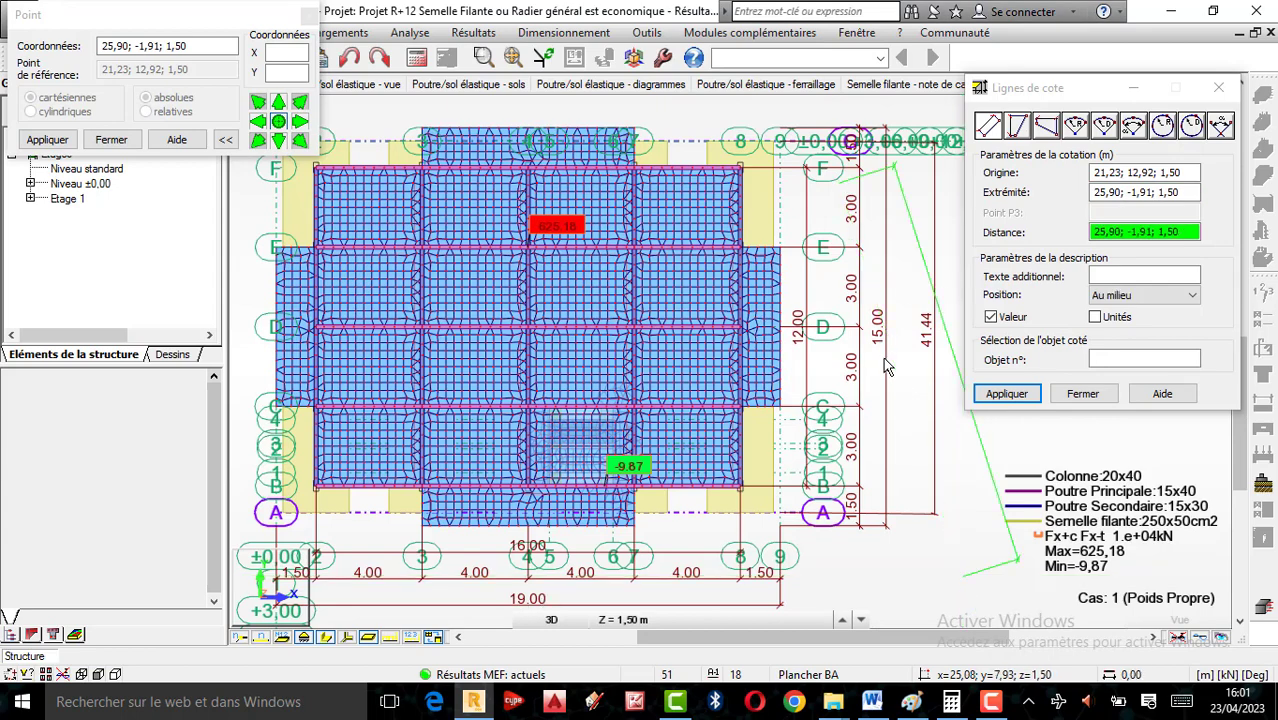
pyautogui.click(873, 702)
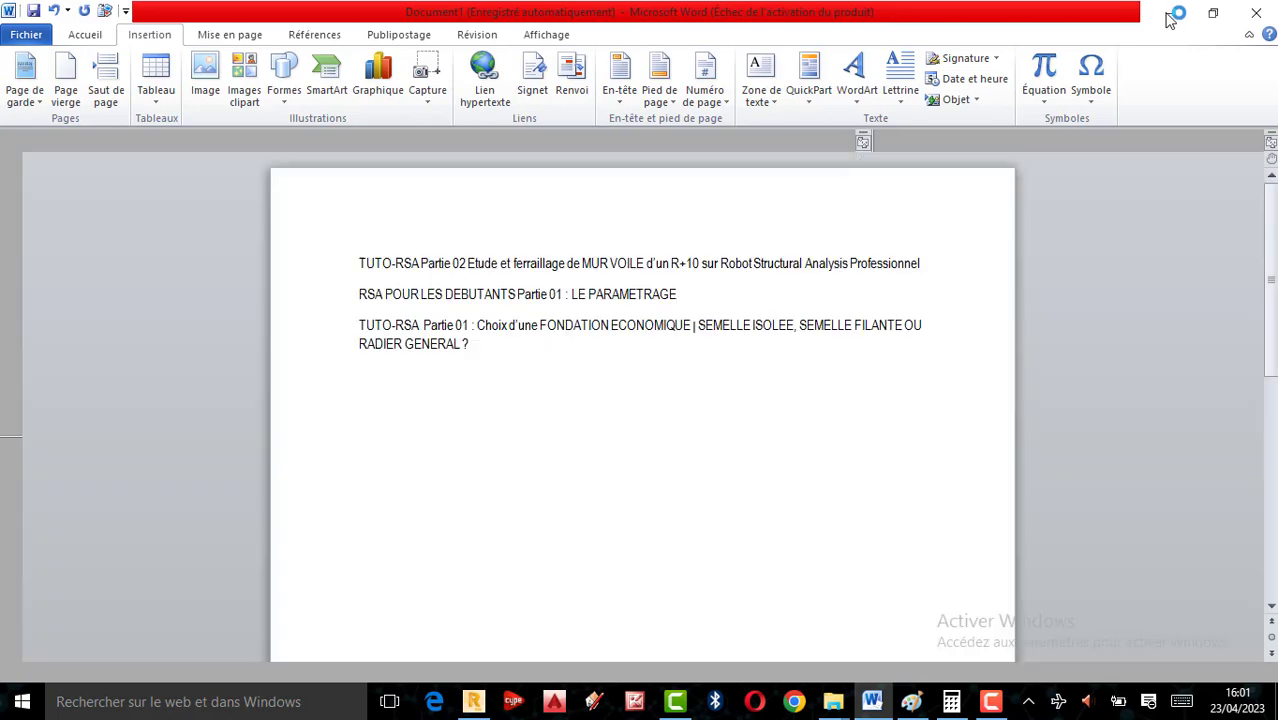
pyautogui.click(1170, 15)
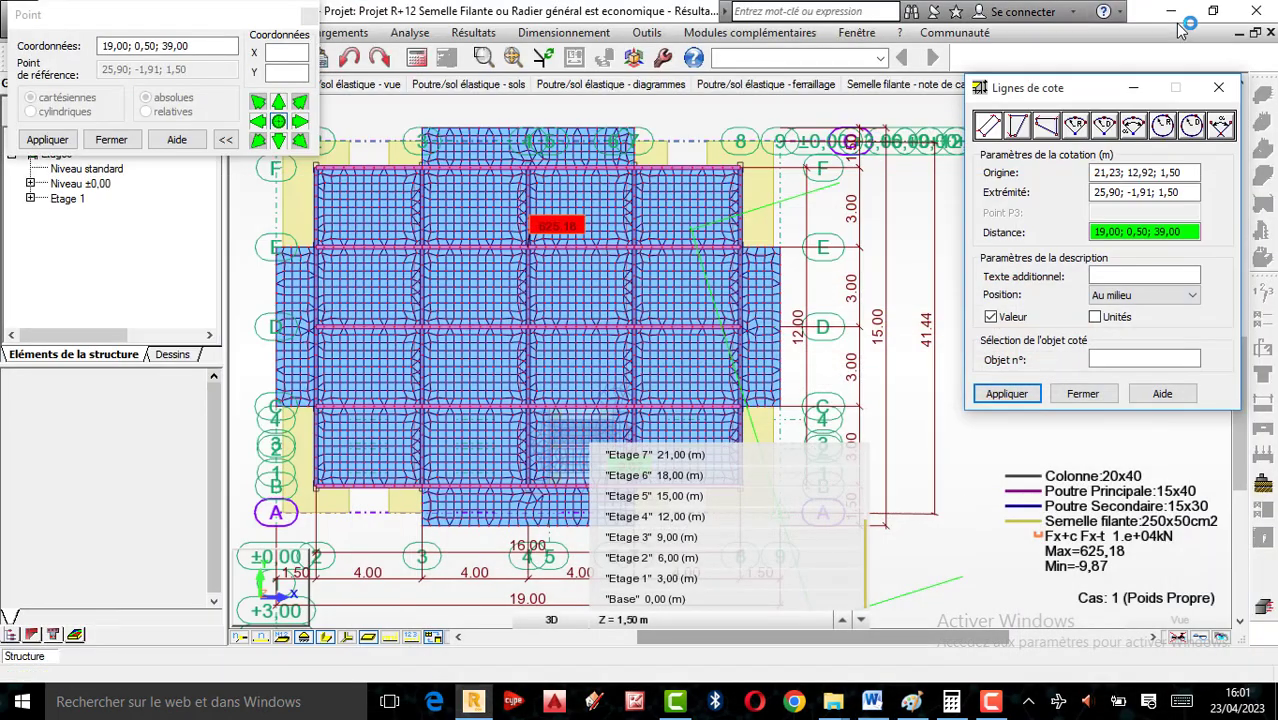
pyautogui.click(926, 708)
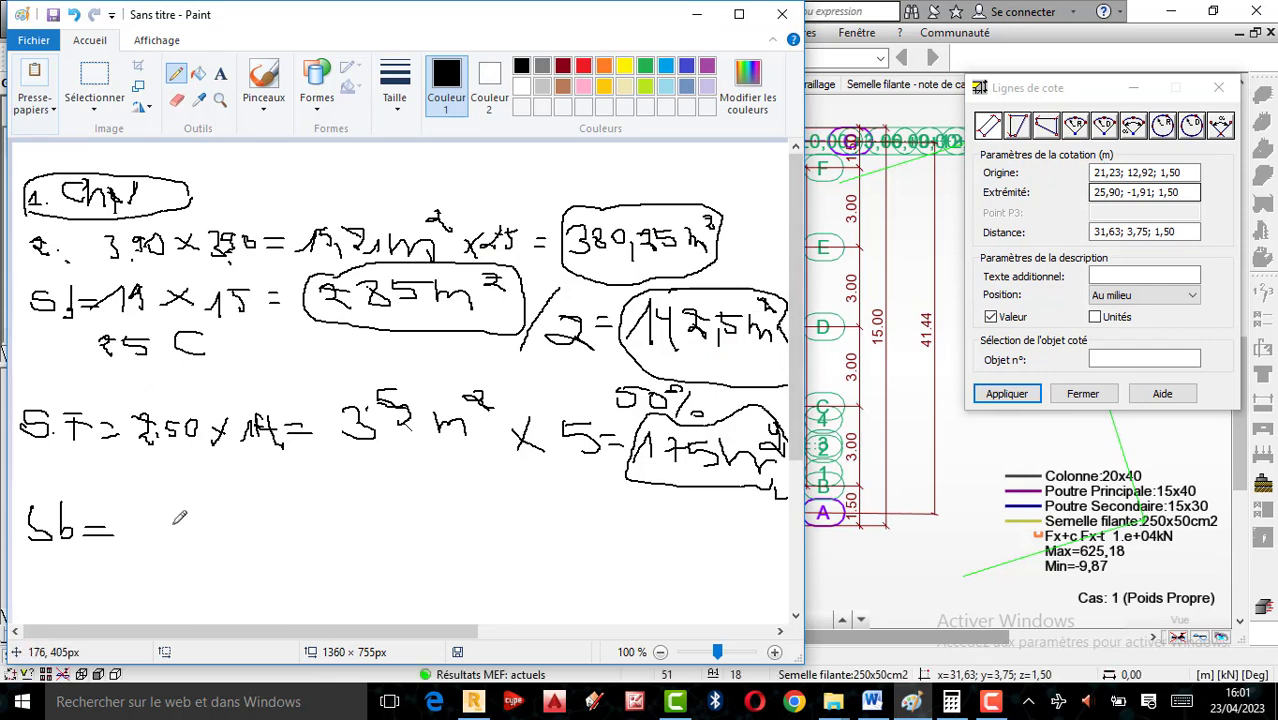
# Step: Handwrite the half-footprint calculation "285 m² / 2 = 142,5 m²" after "Sb =" in Paint and circle the result
pyautogui.moveTo(145, 512)
pyautogui.mouseDown()
pyautogui.moveTo(150, 530)
pyautogui.moveTo(169, 533)
pyautogui.moveTo(179, 508)
pyautogui.moveTo(270, 482)
pyautogui.moveTo(320, 522)
pyautogui.moveTo(345, 480)
pyautogui.moveTo(354, 545)
pyautogui.moveTo(408, 540)
pyautogui.moveTo(412, 555)
pyautogui.moveTo(455, 530)
pyautogui.moveTo(477, 546)
pyautogui.mouseUp()
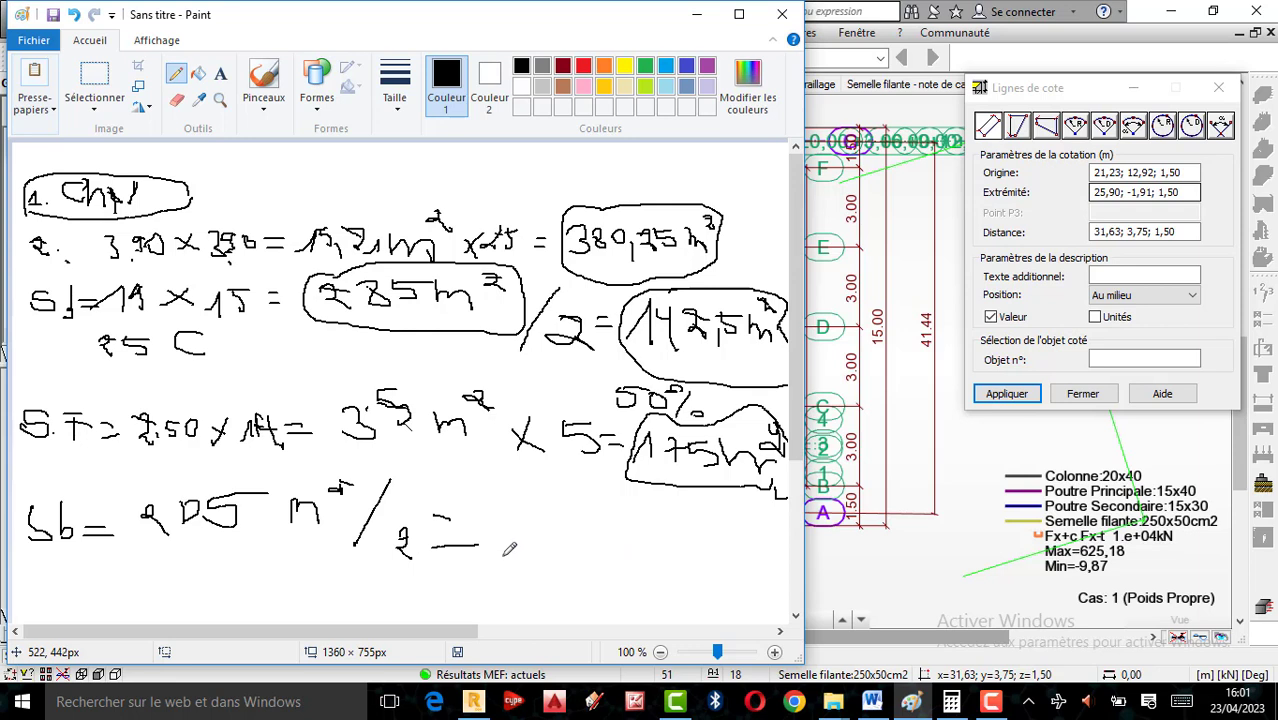
pyautogui.moveTo(497, 518)
pyautogui.mouseDown()
pyautogui.moveTo(499, 545)
pyautogui.moveTo(548, 527)
pyautogui.moveTo(541, 546)
pyautogui.moveTo(561, 530)
pyautogui.moveTo(571, 540)
pyautogui.moveTo(563, 518)
pyautogui.moveTo(582, 549)
pyautogui.moveTo(605, 515)
pyautogui.moveTo(627, 539)
pyautogui.moveTo(645, 524)
pyautogui.moveTo(657, 551)
pyautogui.mouseUp()
pyautogui.moveTo(671, 503); pyautogui.dragTo(682, 518)
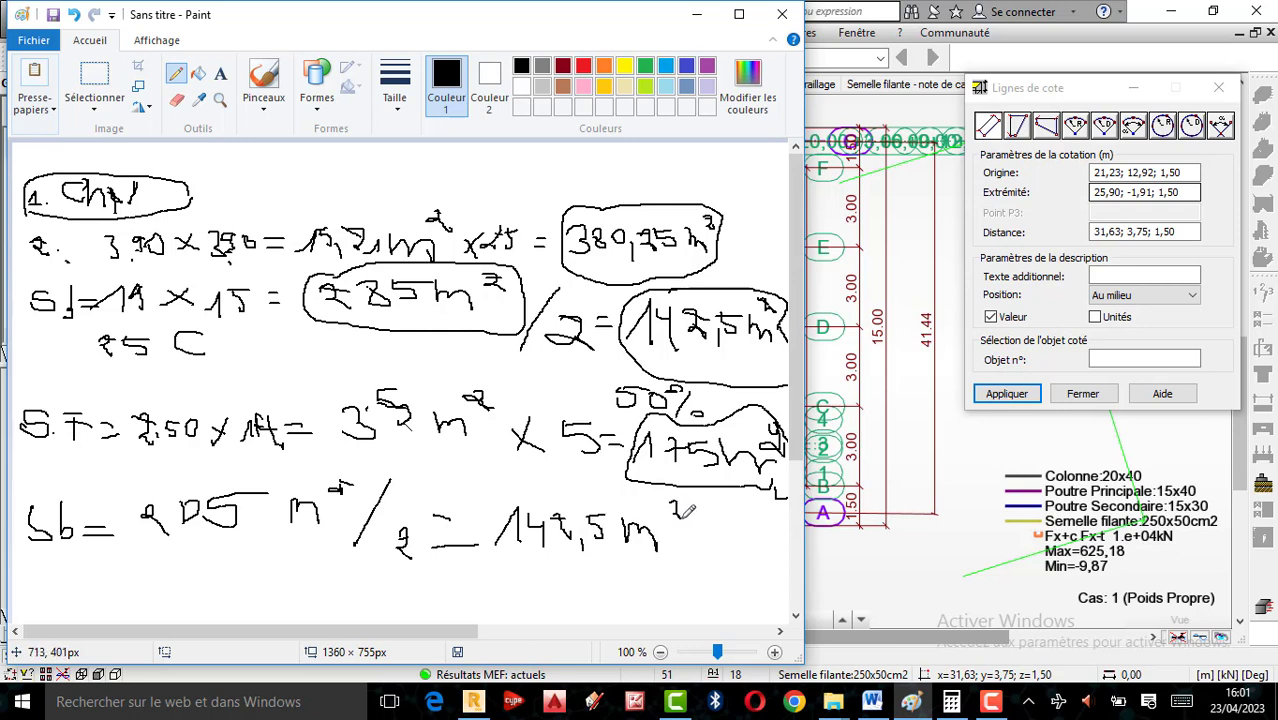
pyautogui.moveTo(540, 490)
pyautogui.mouseDown()
pyautogui.moveTo(490, 540)
pyautogui.moveTo(678, 582)
pyautogui.moveTo(722, 490)
pyautogui.moveTo(640, 478)
pyautogui.moveTo(548, 494)
pyautogui.mouseUp()
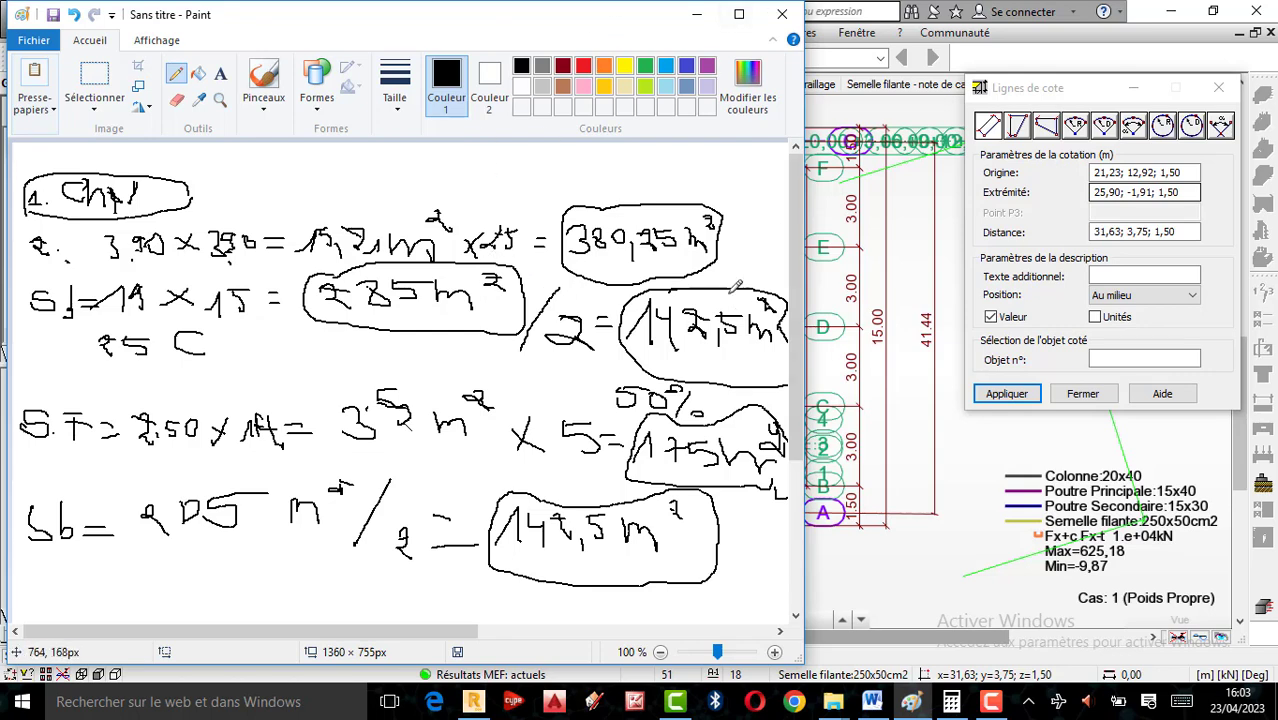
# Step: Keep the unsaved Paint notes open by cancelling their closing, and switch back to the Robot plan view
pyautogui.click(782, 14)
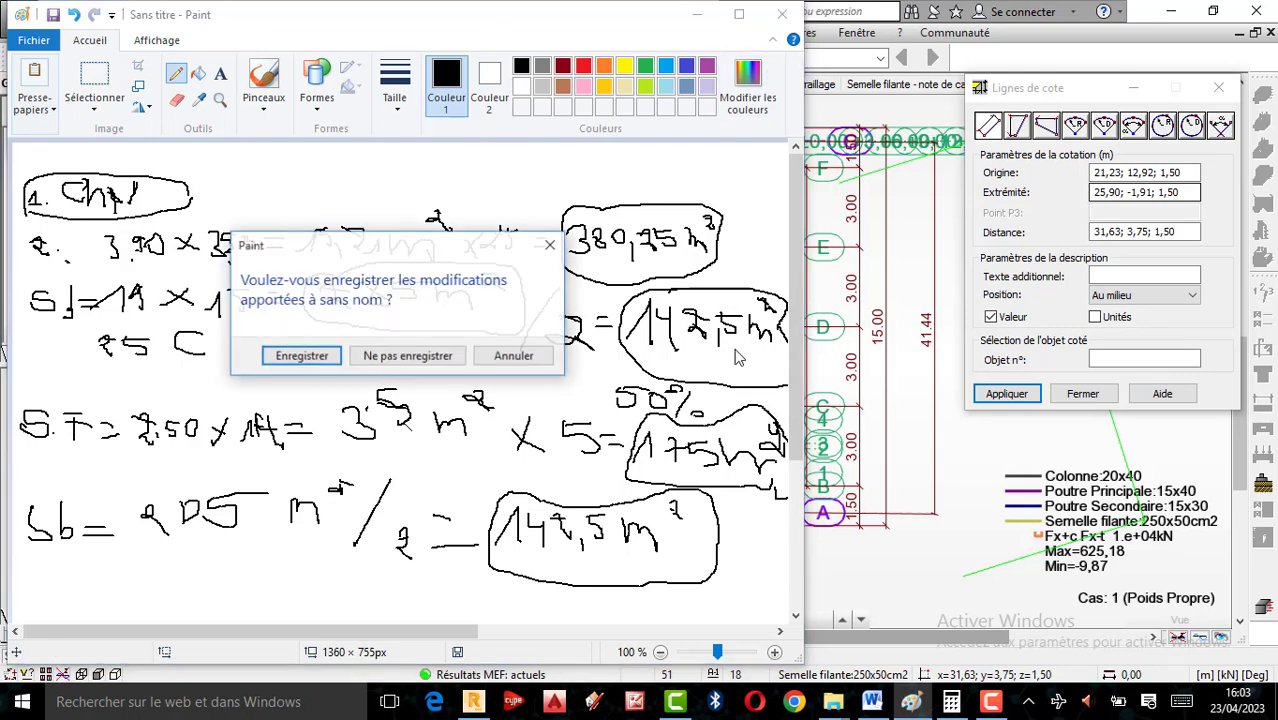
pyautogui.click(550, 245)
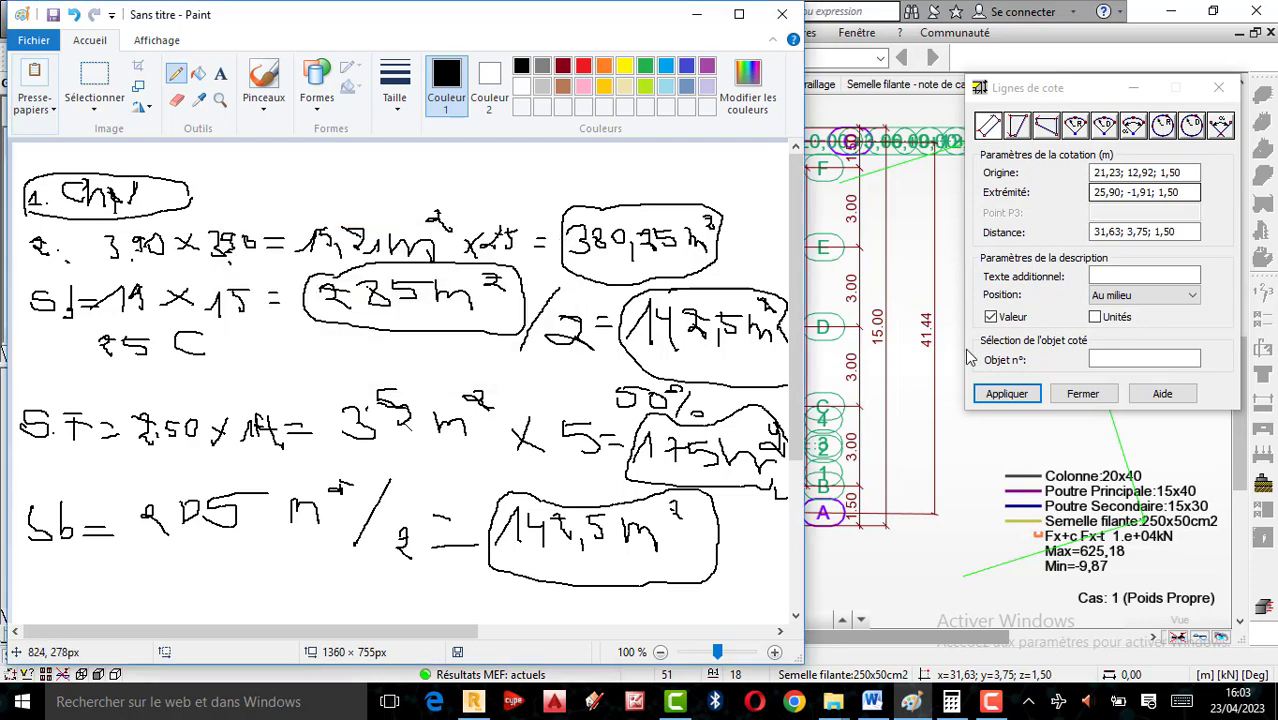
pyautogui.click(890, 362)
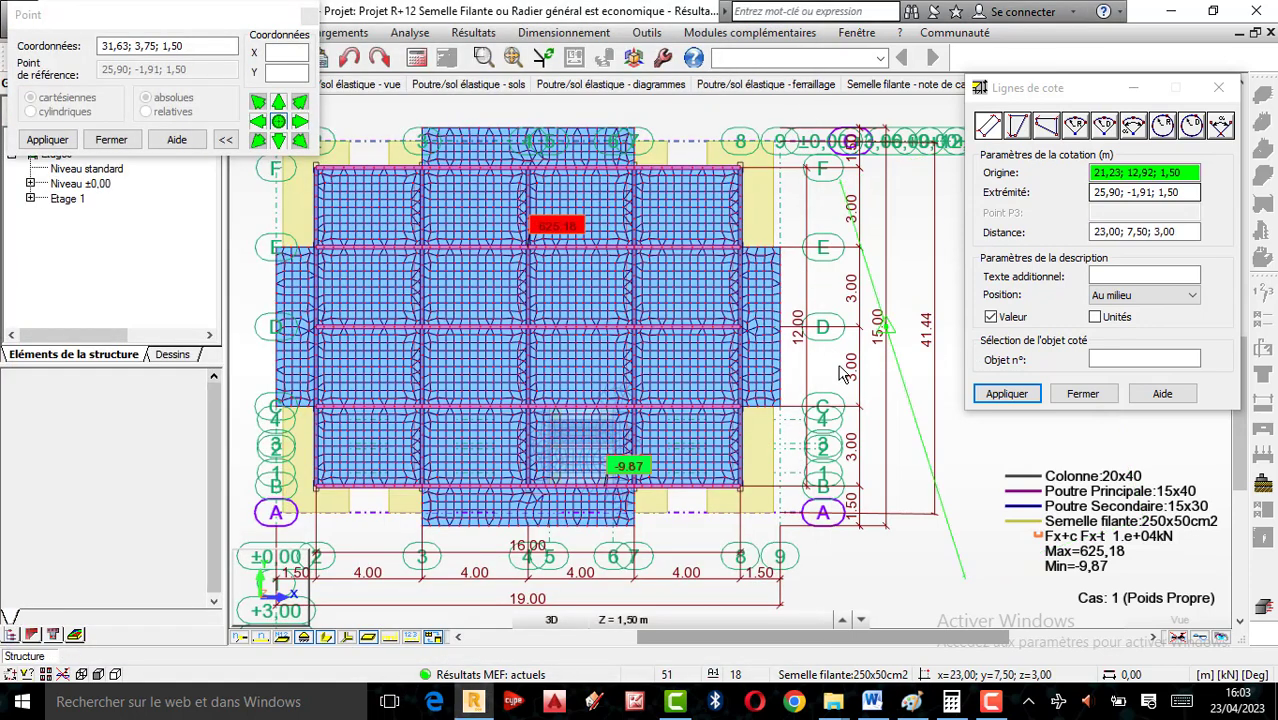